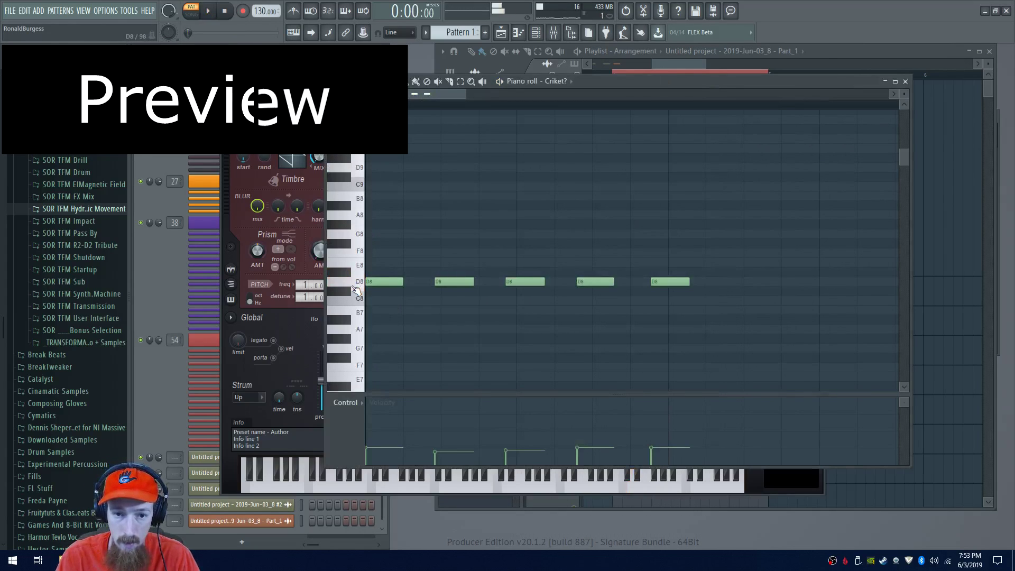
click(355, 290)
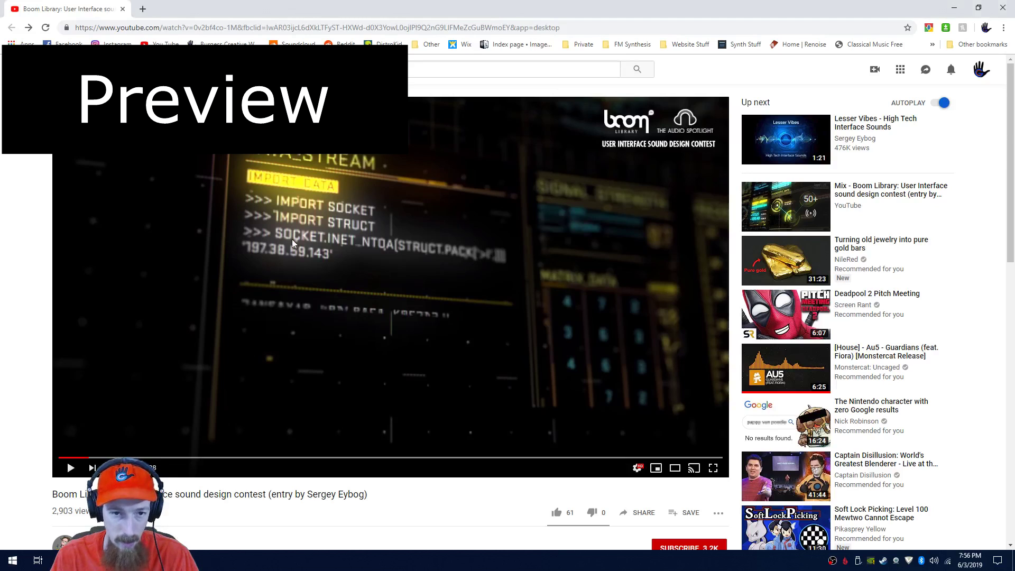
click(277, 290)
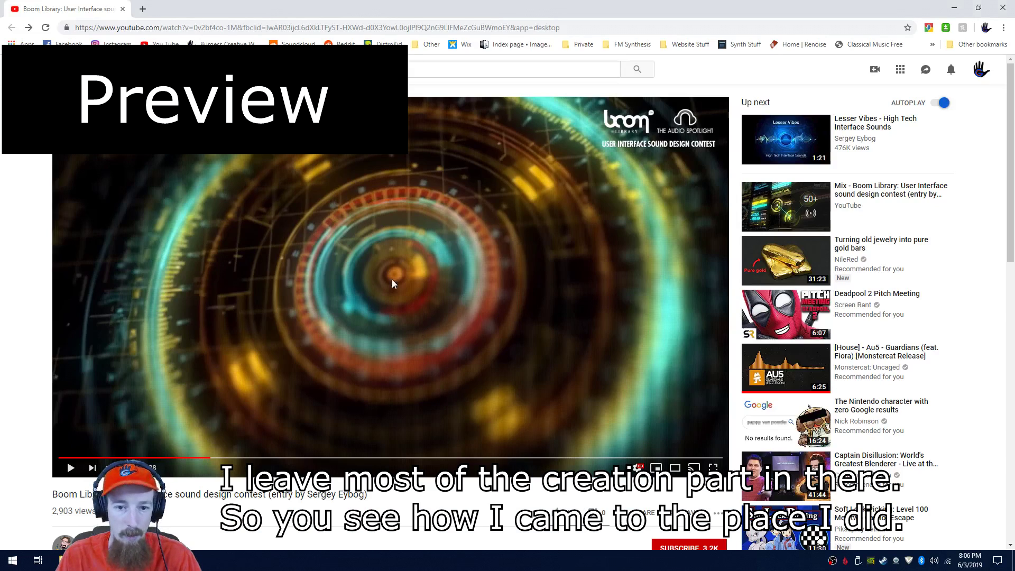
click(273, 349)
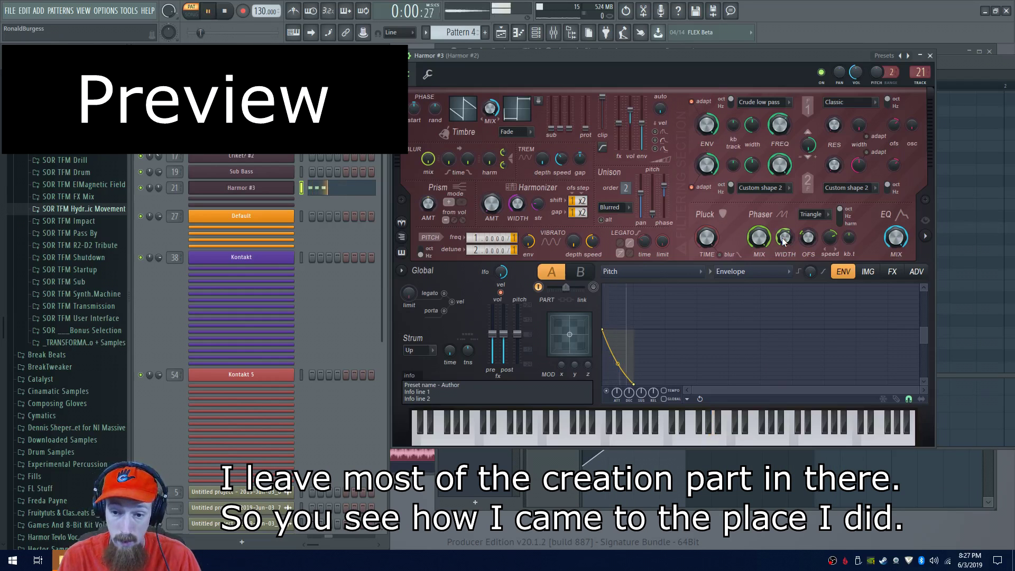
click(811, 214)
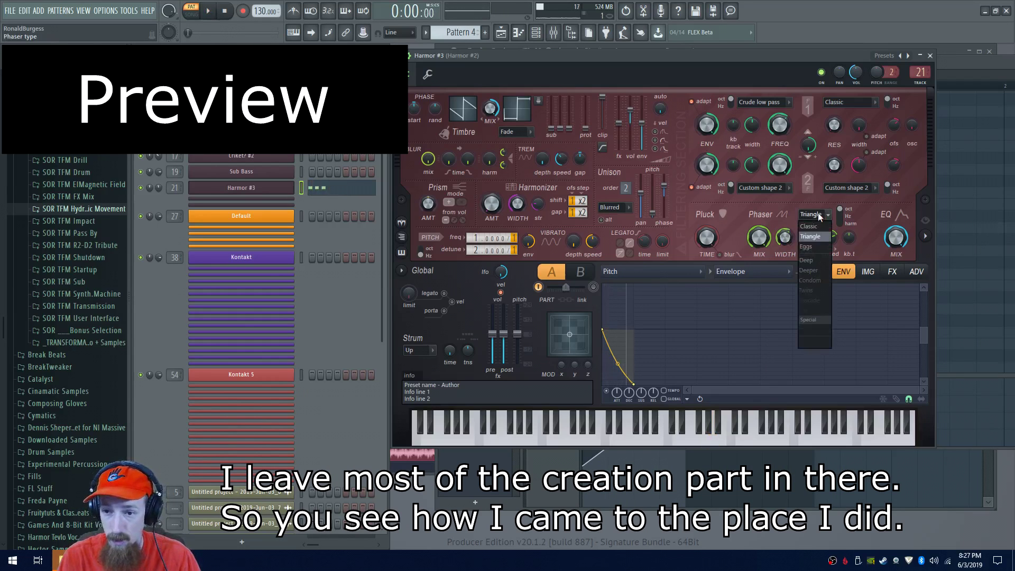
click(817, 246)
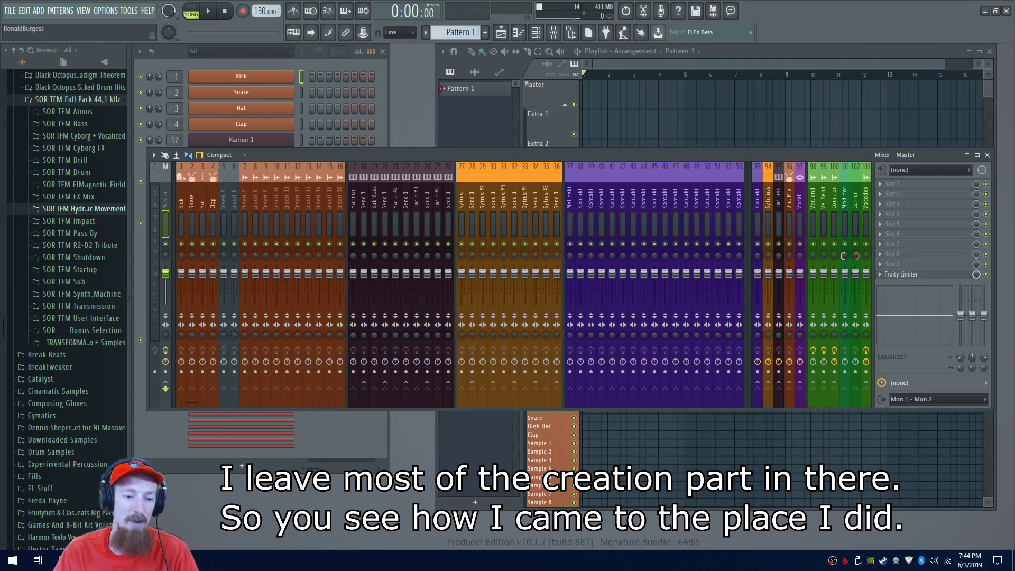
Switch to the browser, rewind the Boom Library contest video to its start, and play the opening data stream scene
mouse_move(61, 560)
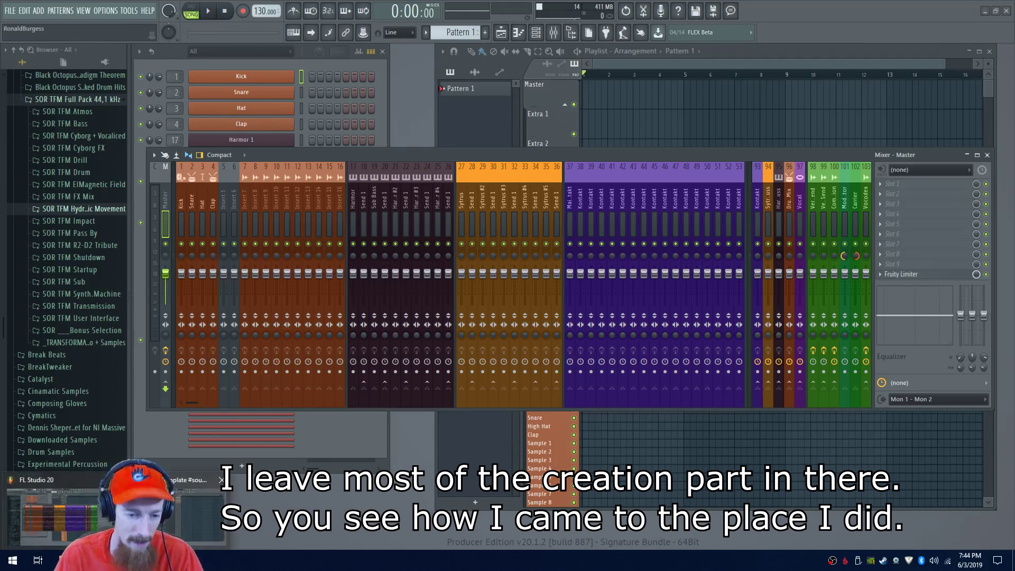
click(68, 560)
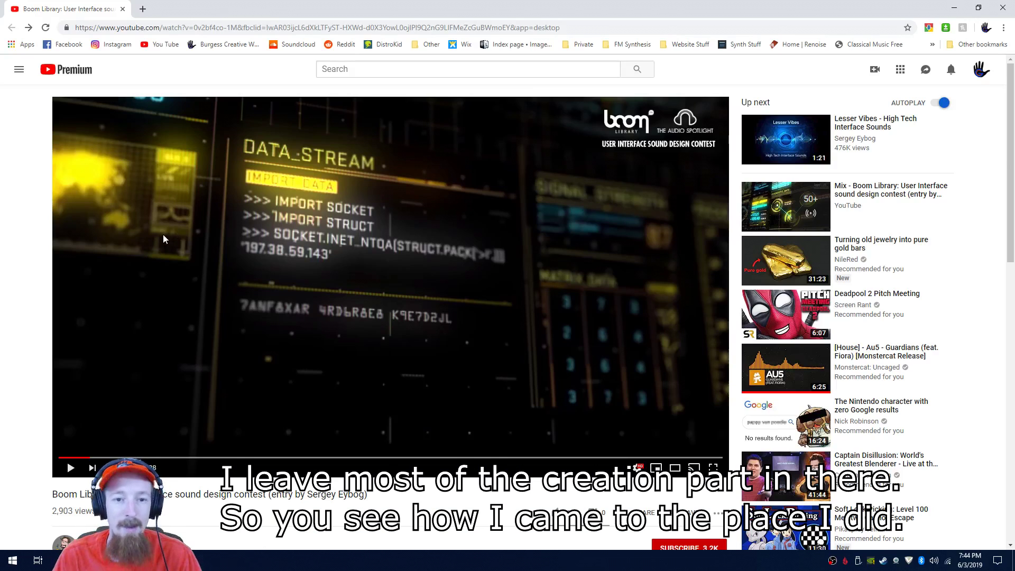
drag(89, 457, 3, 446)
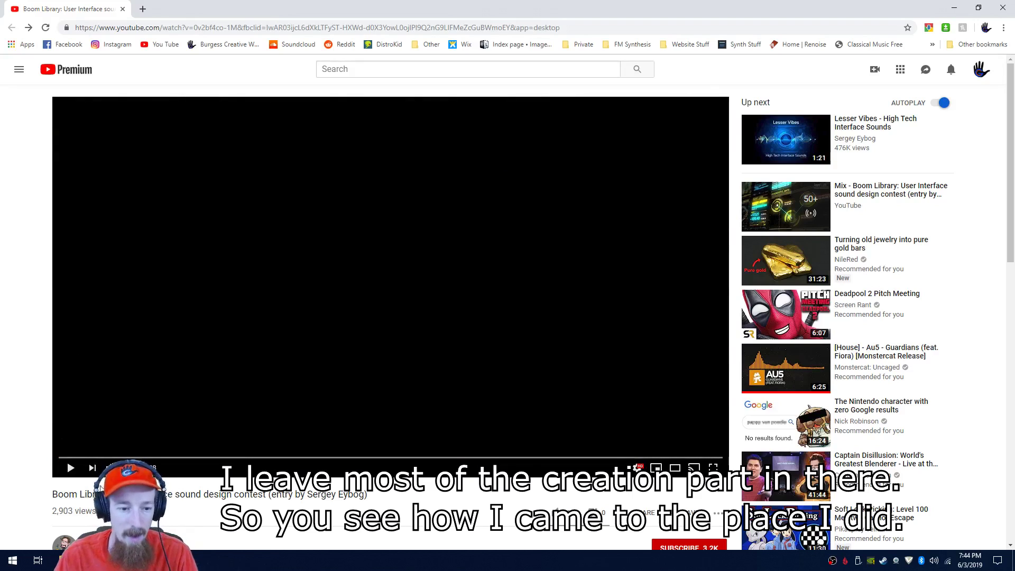
scroll(80, 490, down, 3)
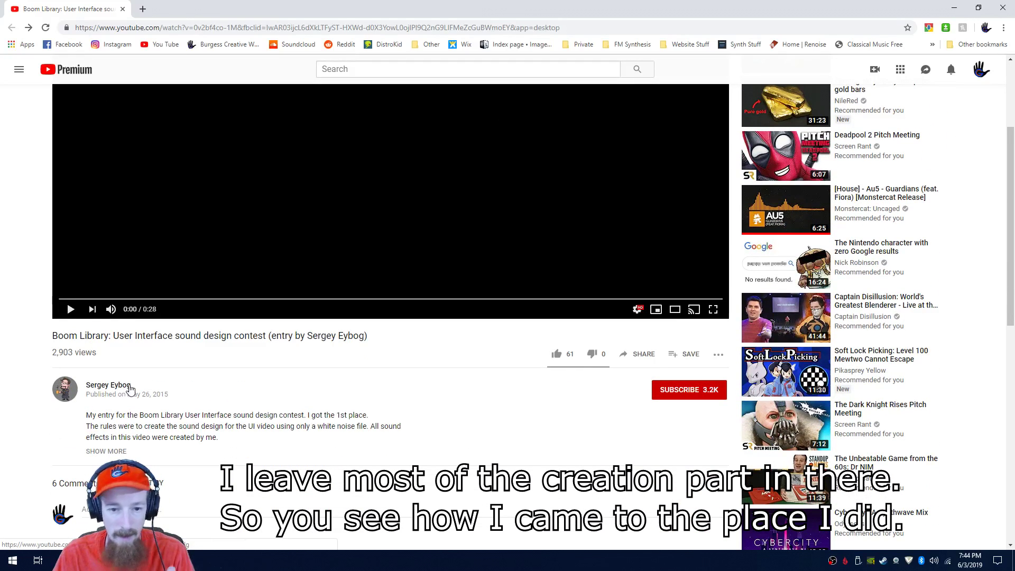
scroll(225, 359, up, 3)
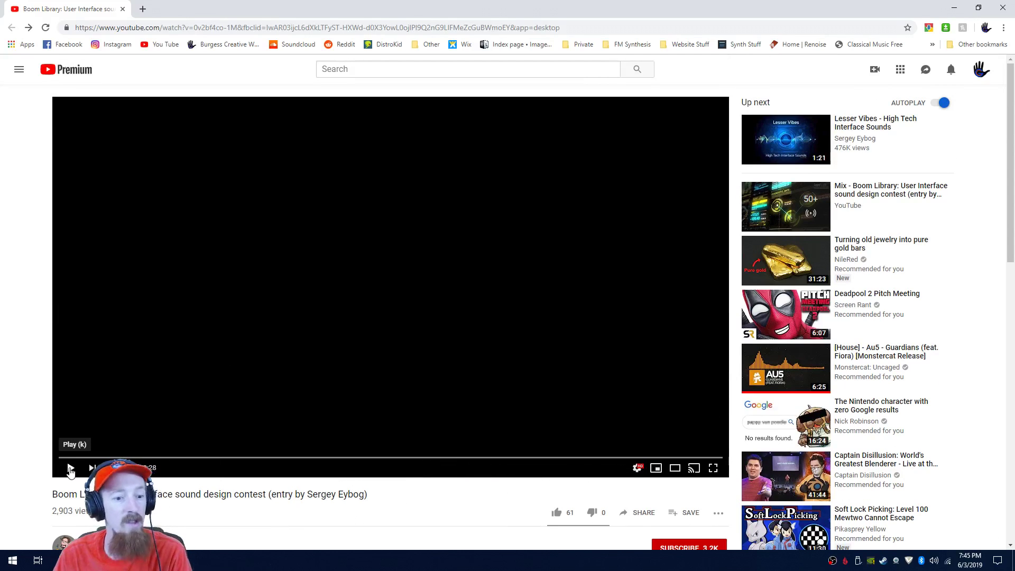
click(70, 469)
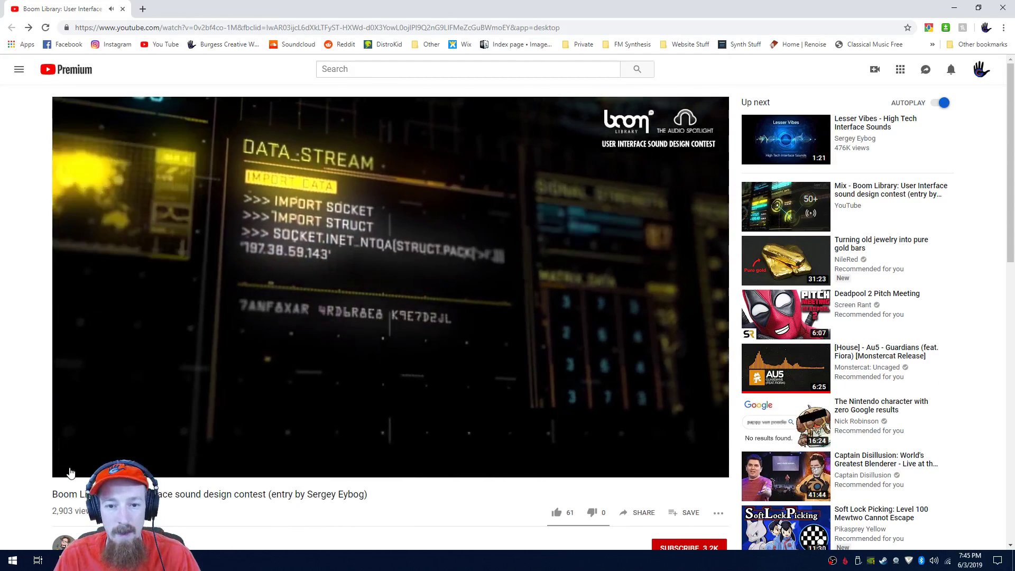
click(70, 470)
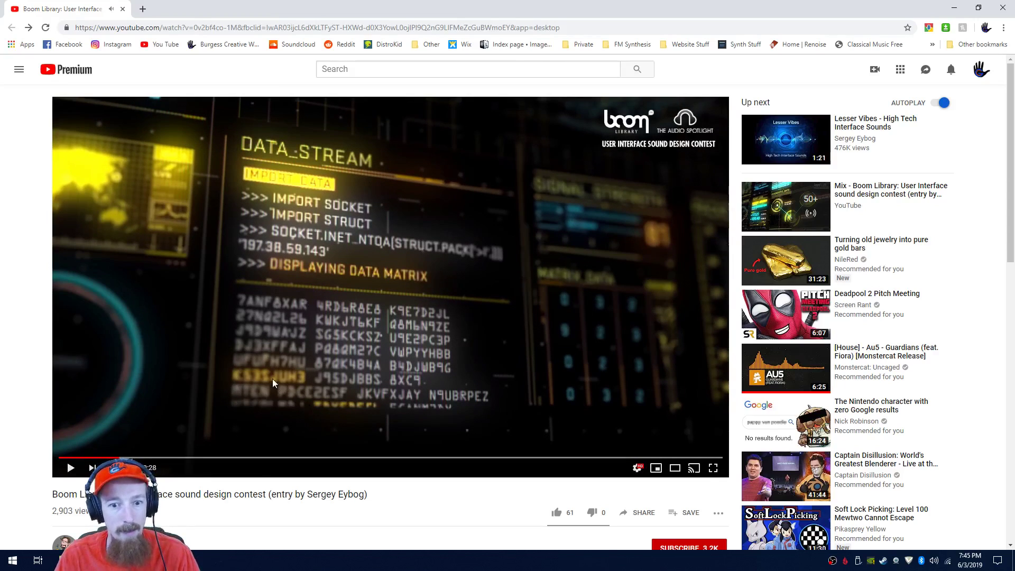
Expand the video description and highlight the contest rule about which source sound is allowed
scroll(102, 328, down, 5)
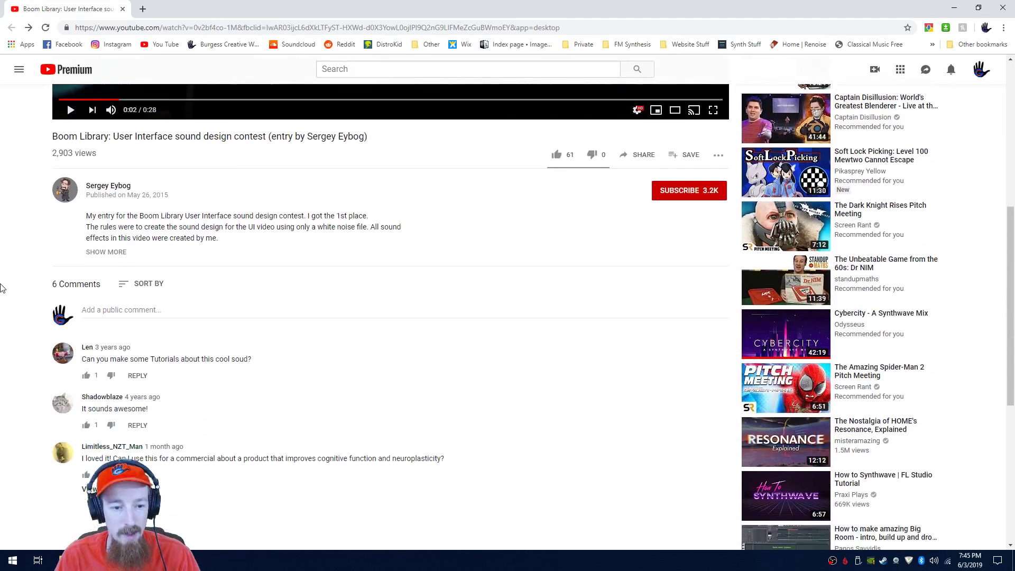
click(116, 346)
drag(92, 320, 108, 320)
click(125, 320)
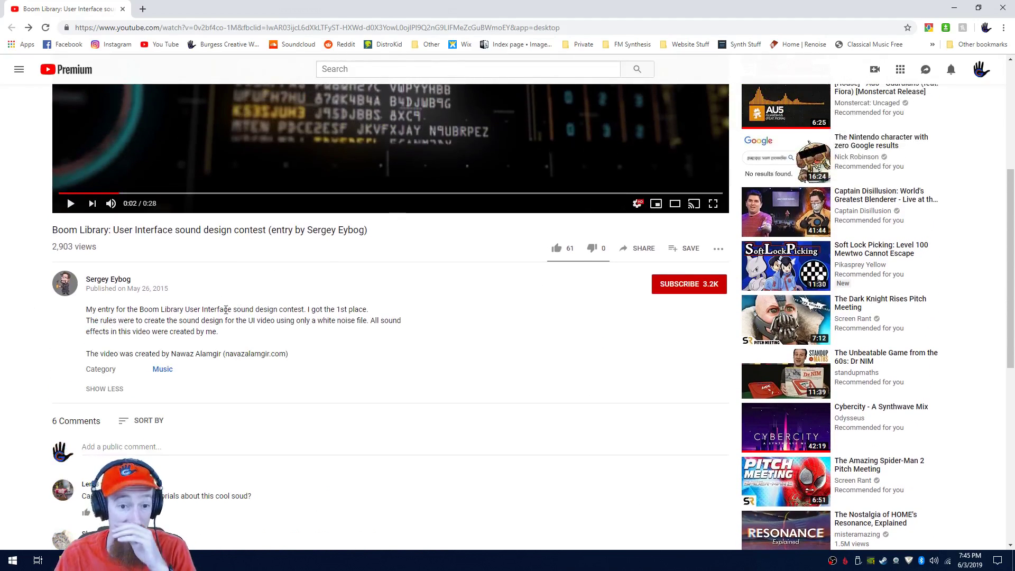
drag(307, 309, 375, 311)
click(386, 312)
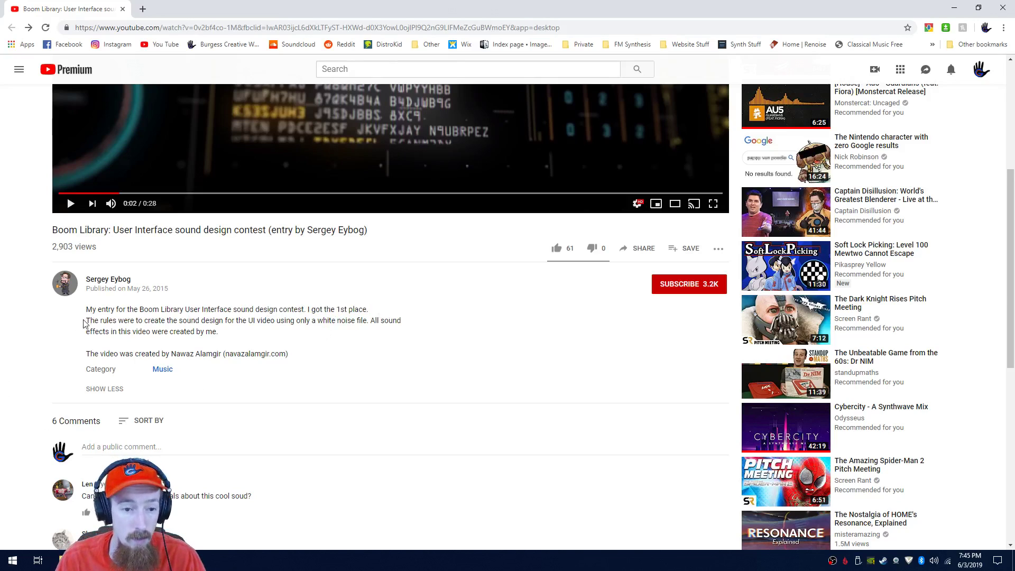
drag(90, 321, 370, 325)
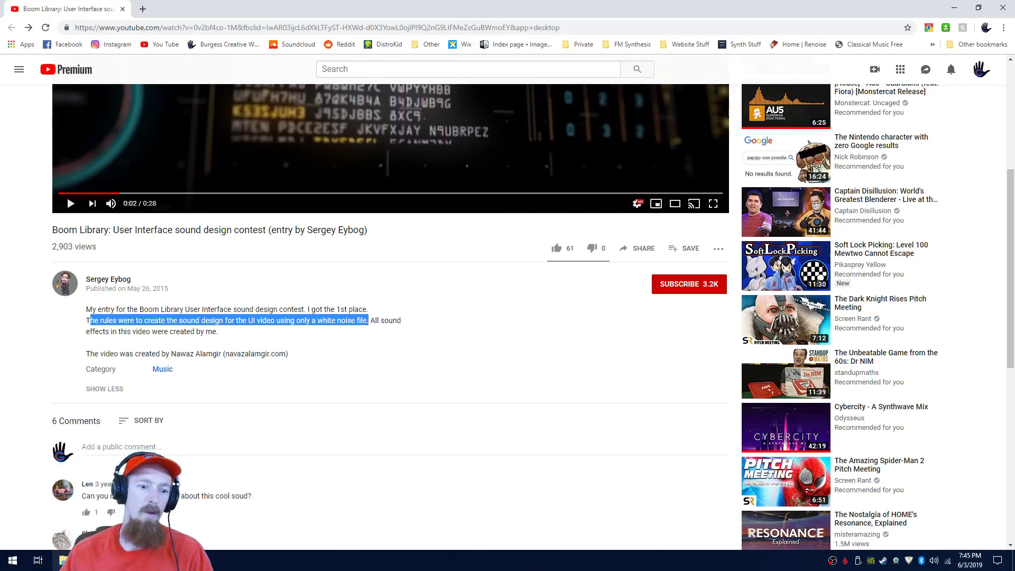
Switch to FL Studio, open the Default Sytrus channel, and play a test note of its sound
click(113, 560)
click(63, 511)
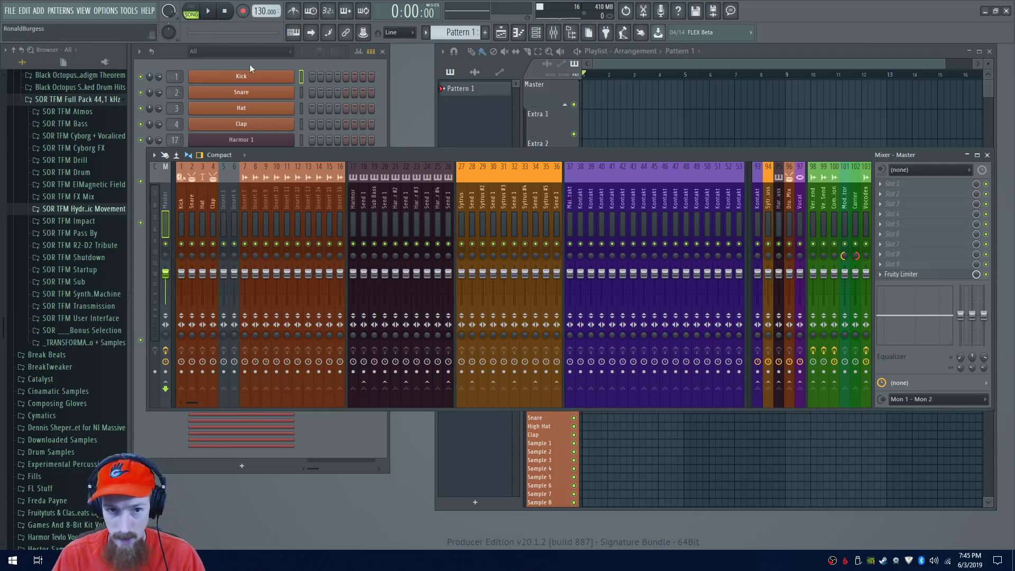
click(250, 66)
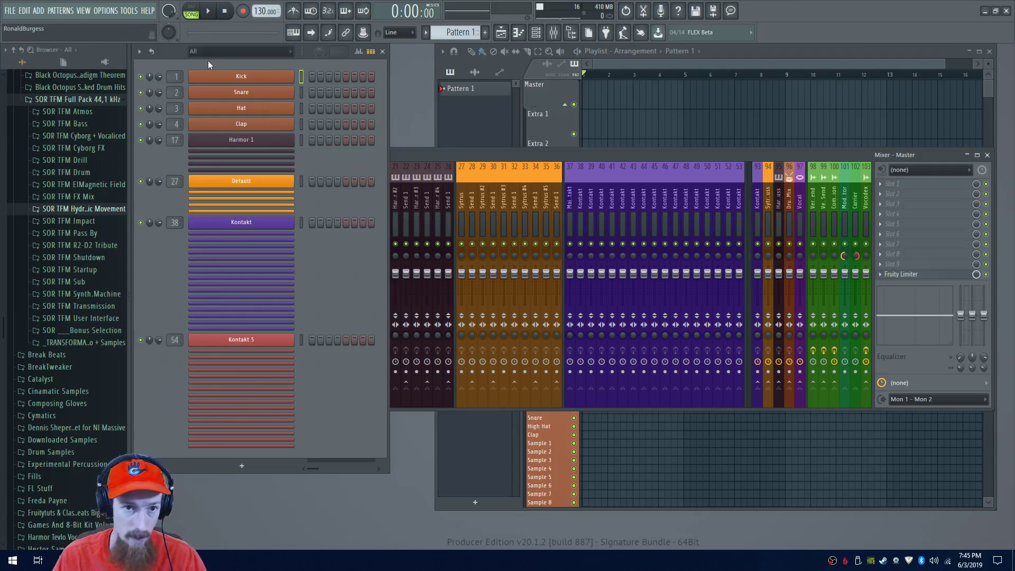
click(282, 184)
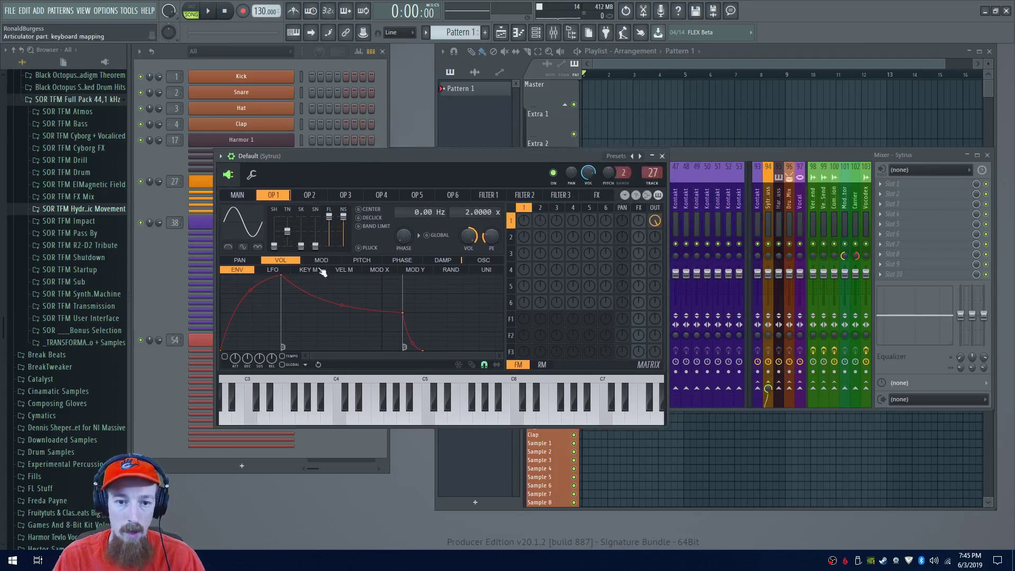
key(b)
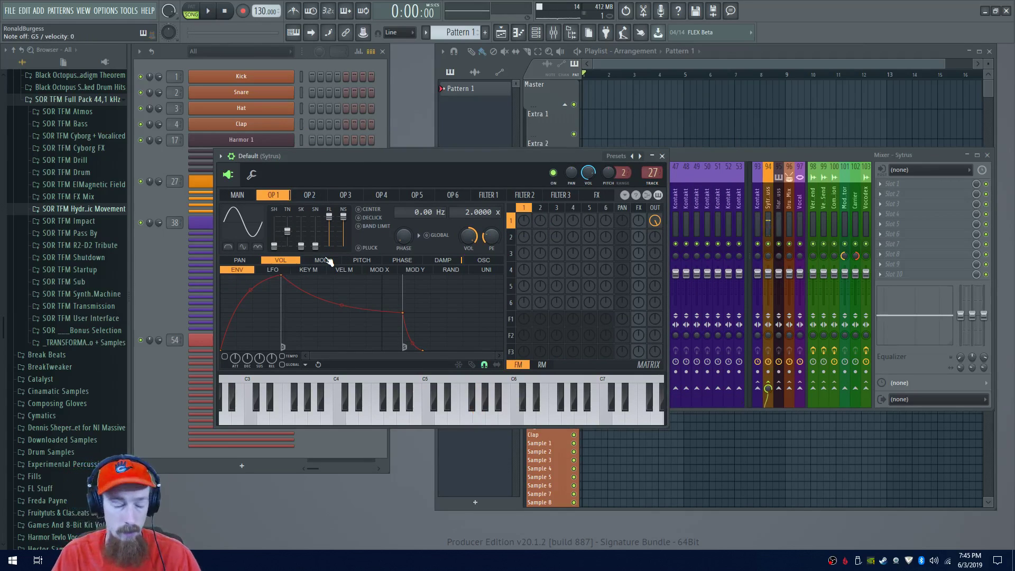
drag(457, 164, 396, 166)
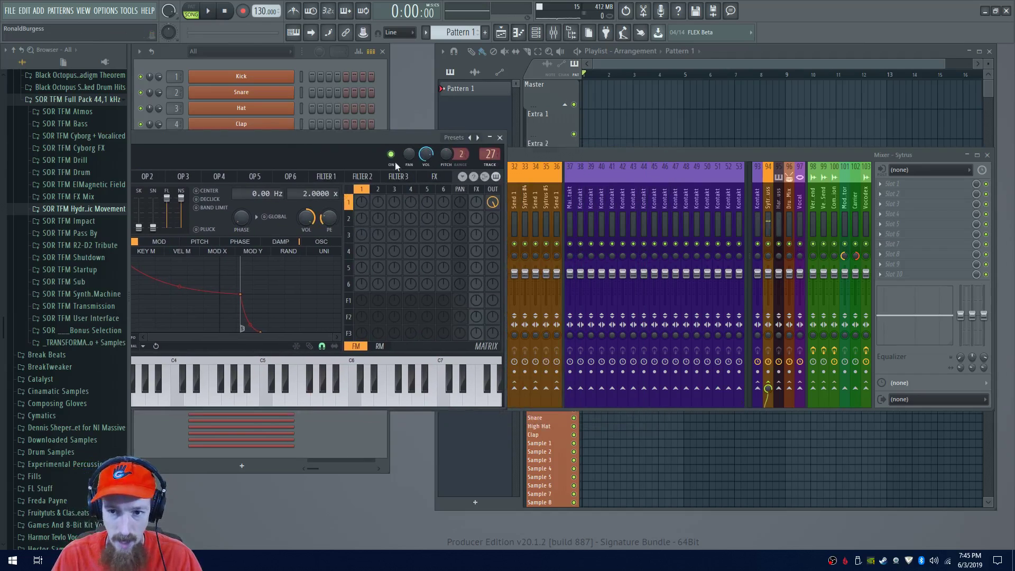
Load Edison on the Sytrus mixer track and record a short burst of its noise with the On Input mode
click(647, 157)
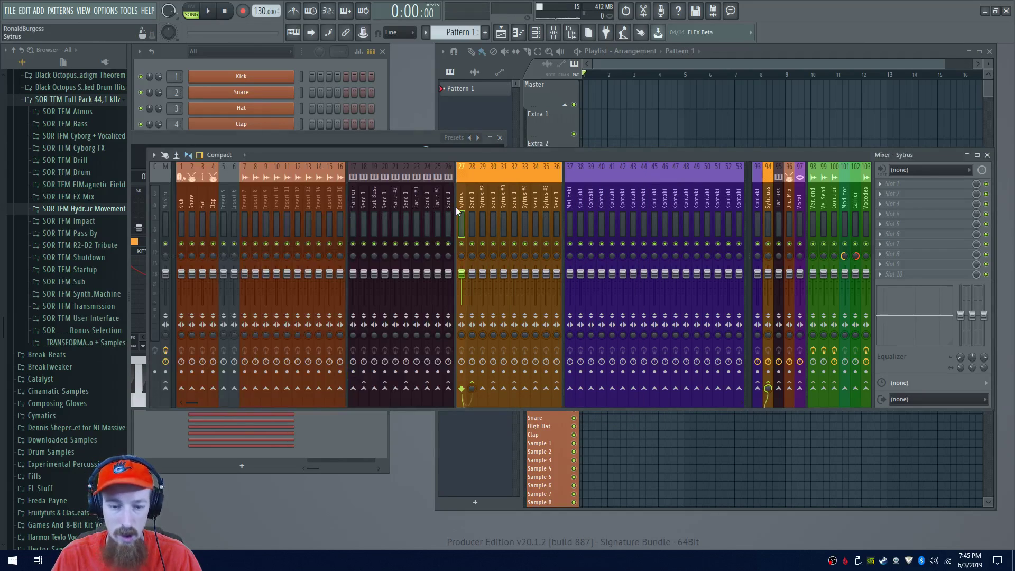
key(ctrl+e)
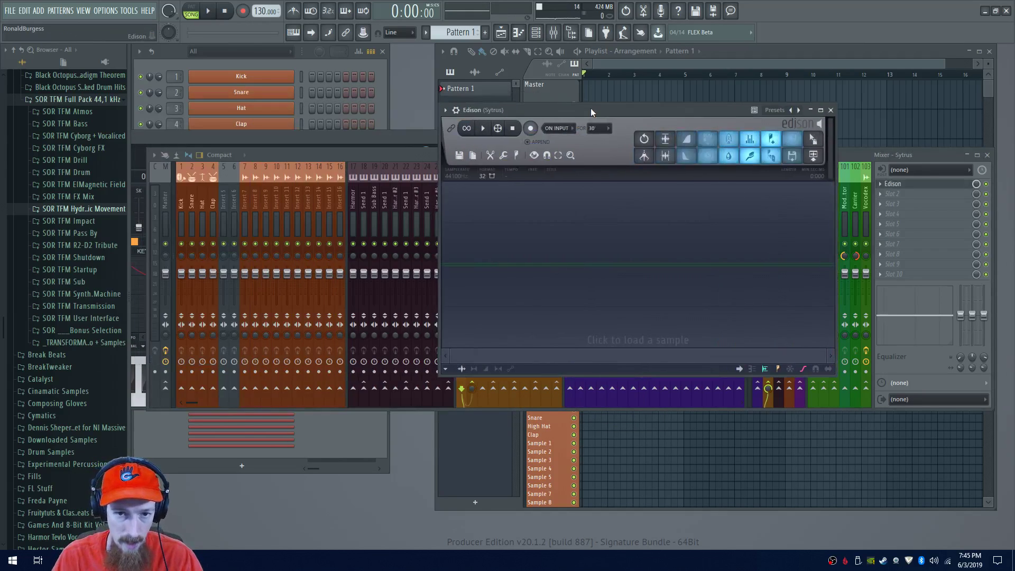
click(531, 128)
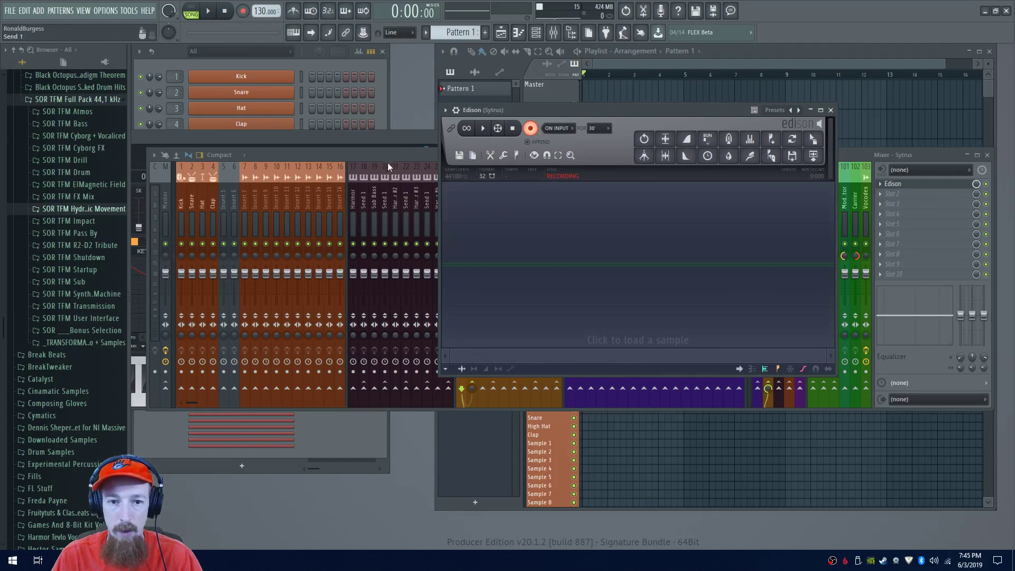
click(530, 128)
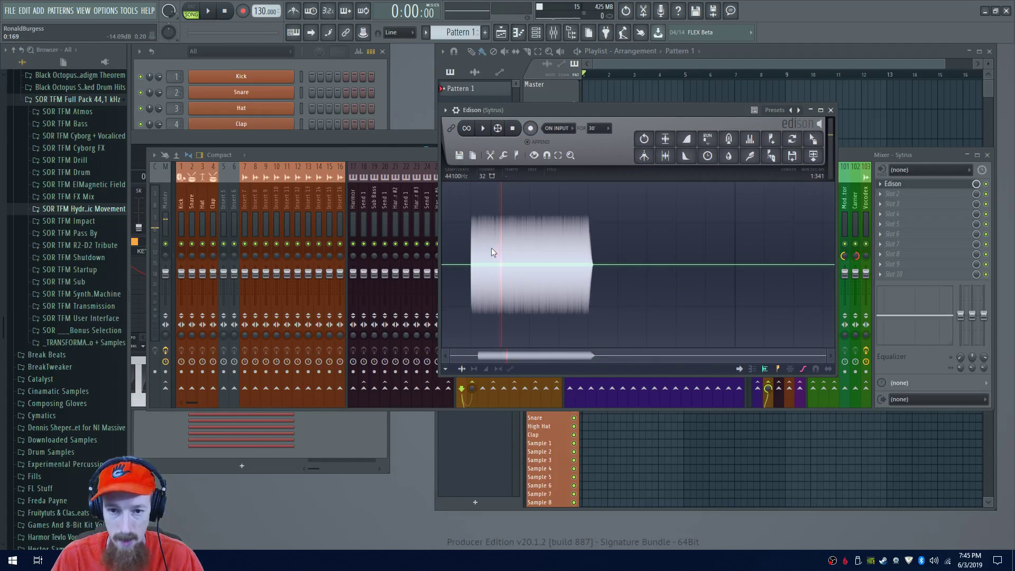
Place the recorded noise on the playlist's Master track at the start and enlarge the track's height
drag(813, 138, 861, 93)
ctrl+scroll(607, 136, up, 5)
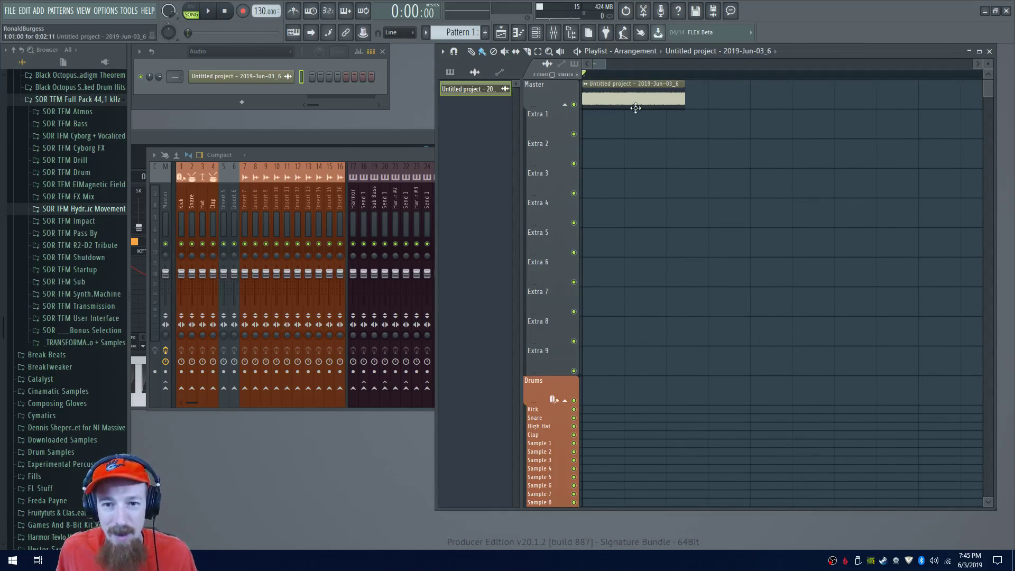
drag(548, 107, 548, 272)
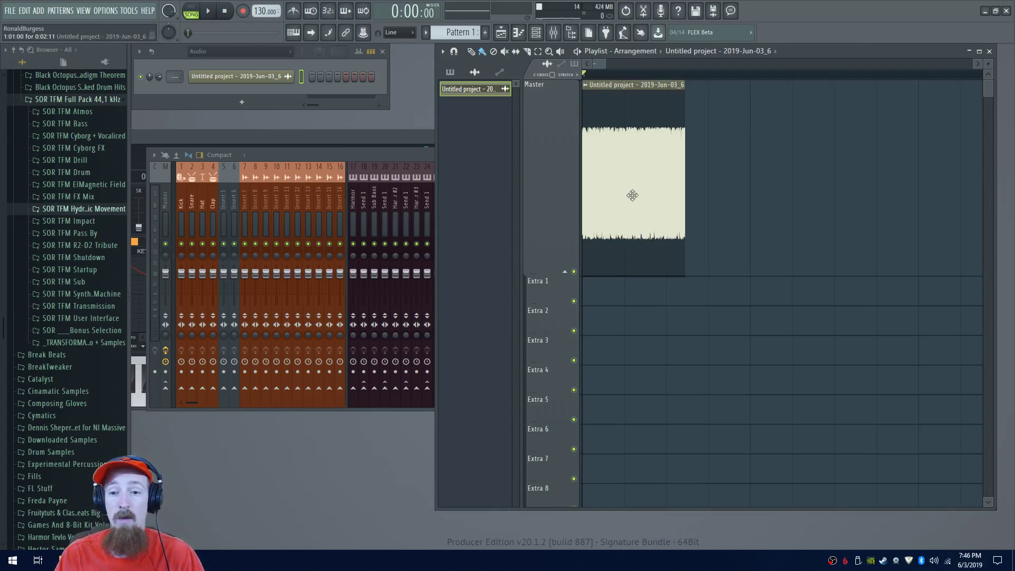
ctrl+scroll(632, 196, up, 2)
ctrl+scroll(677, 185, down, 4)
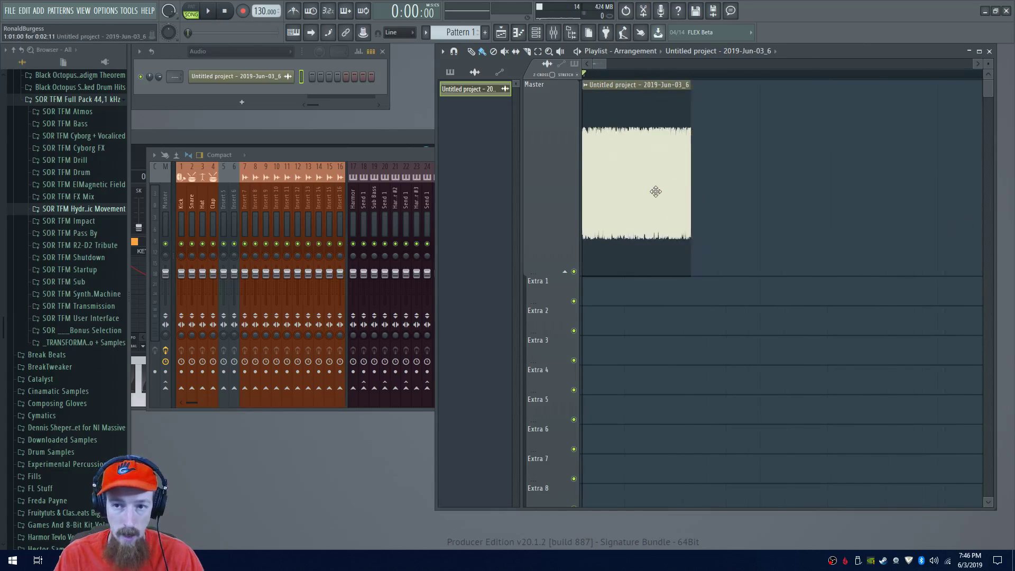
Open the noise clip's channel settings and load its sample into Edison
double_click(599, 194)
key(ctrl+e)
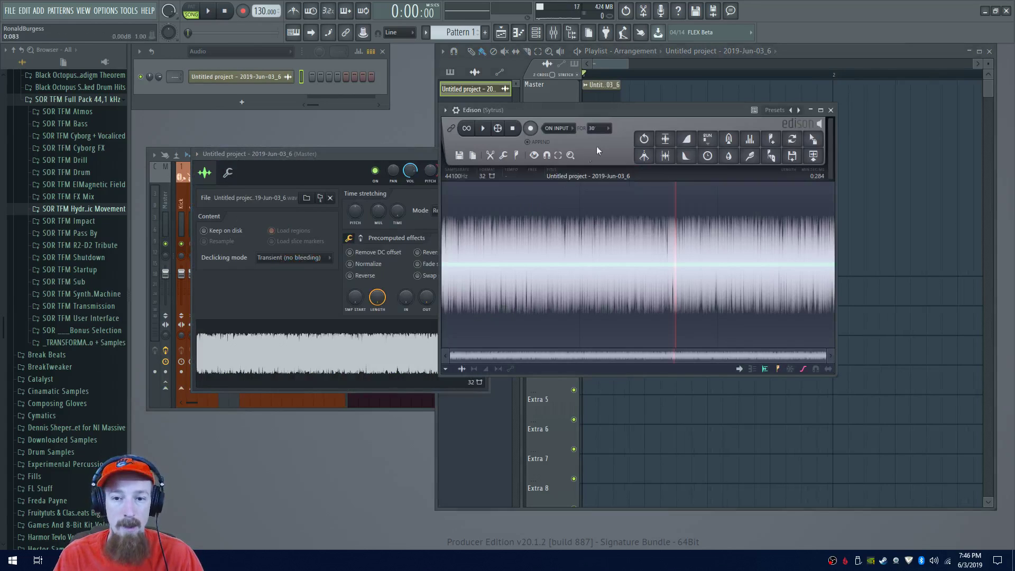
drag(625, 110, 455, 79)
Select a short single-cycle portion of the noise waveform near 0:168 in Edison and play it back
scroll(507, 223, up, 8)
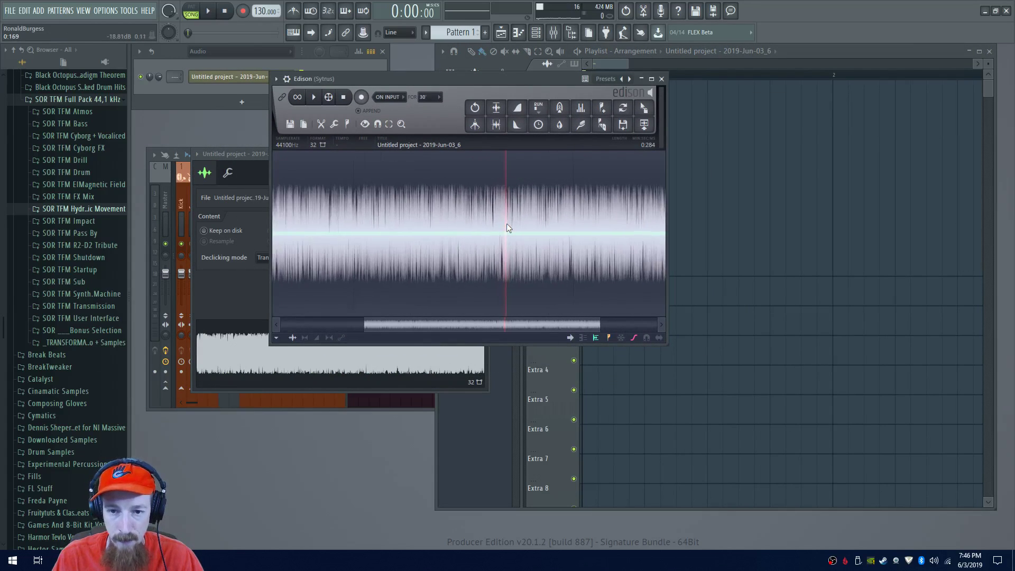
scroll(506, 226, up, 8)
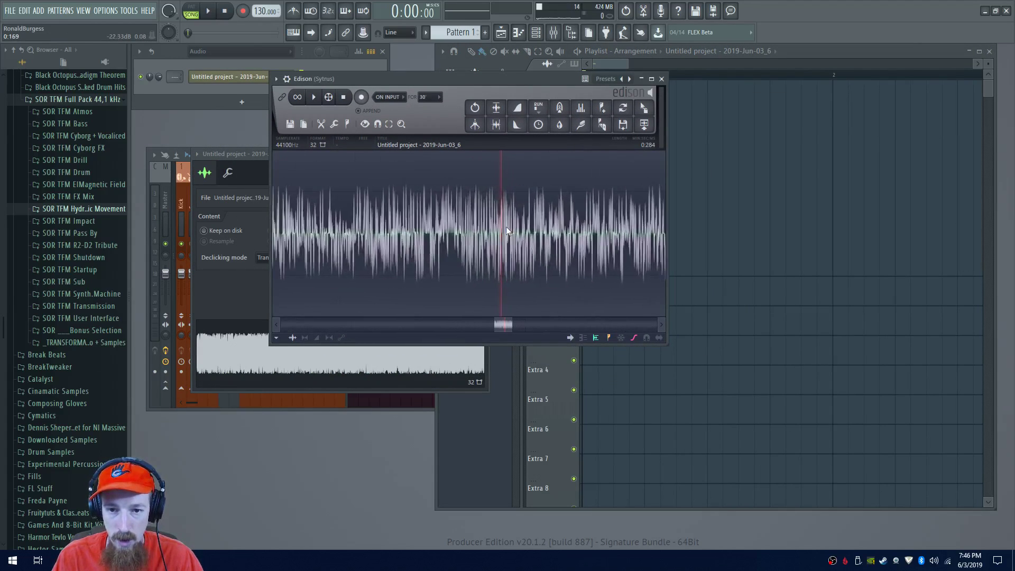
scroll(500, 230, up, 6)
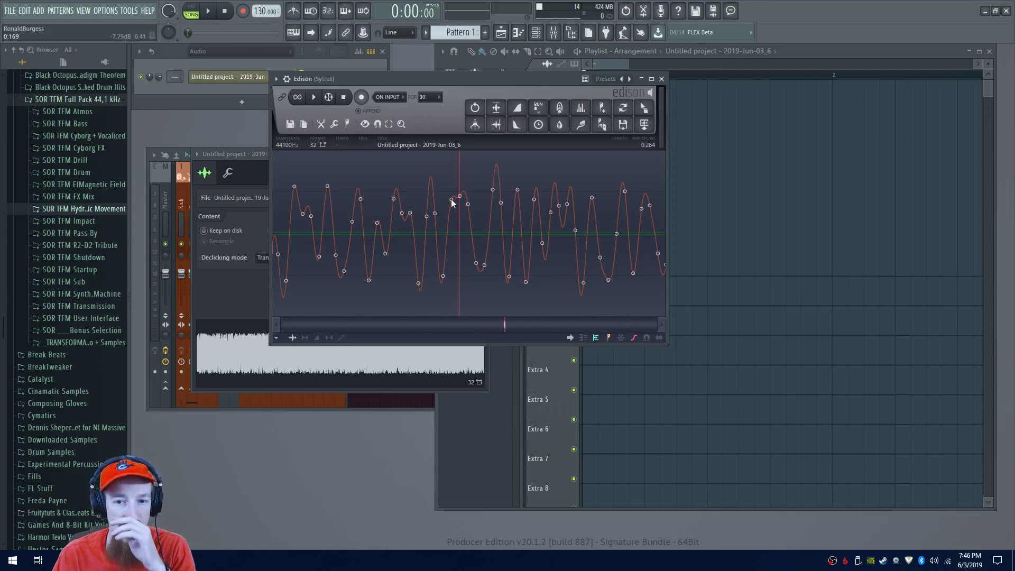
drag(425, 220, 663, 220)
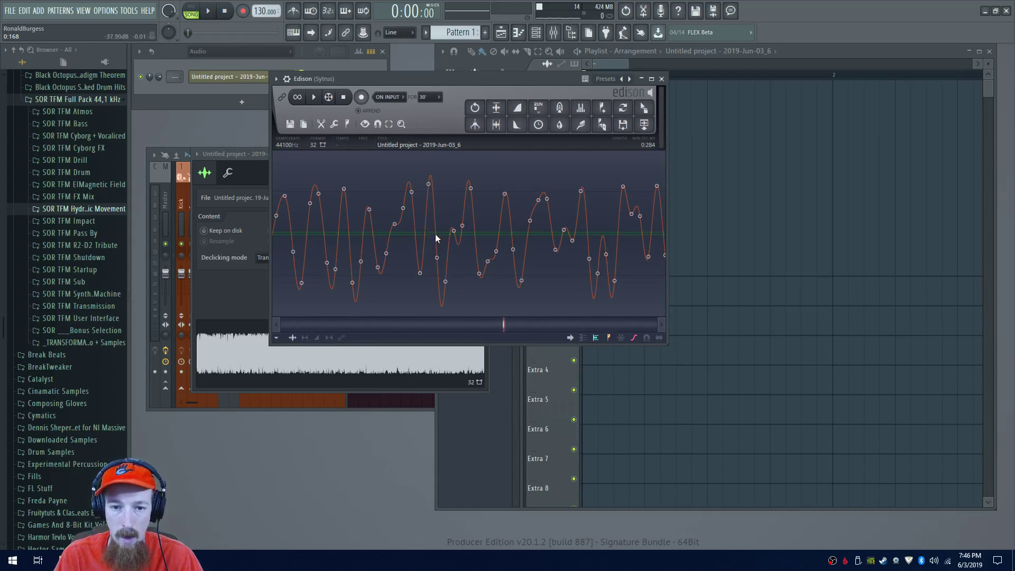
drag(413, 236, 451, 239)
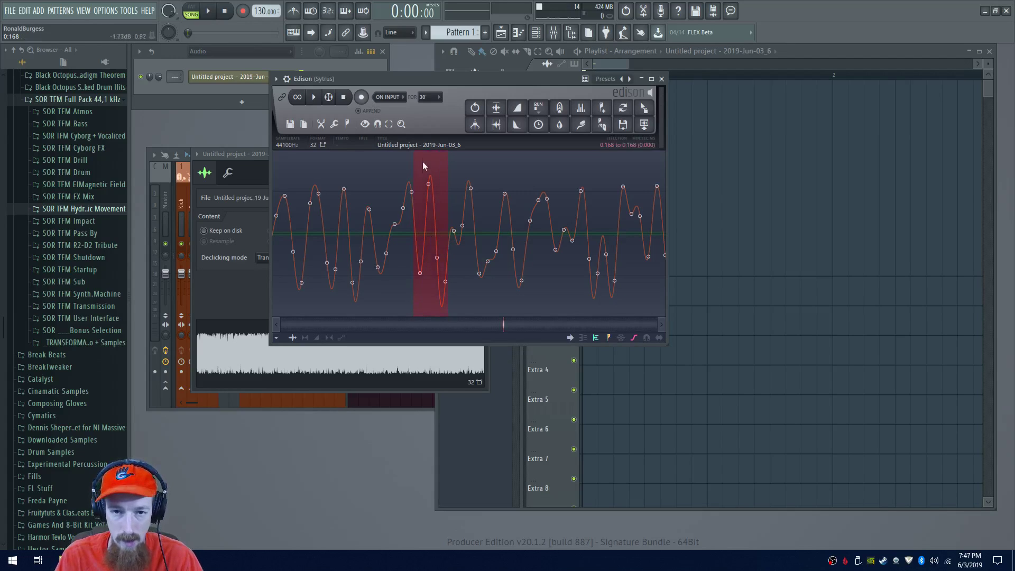
click(315, 99)
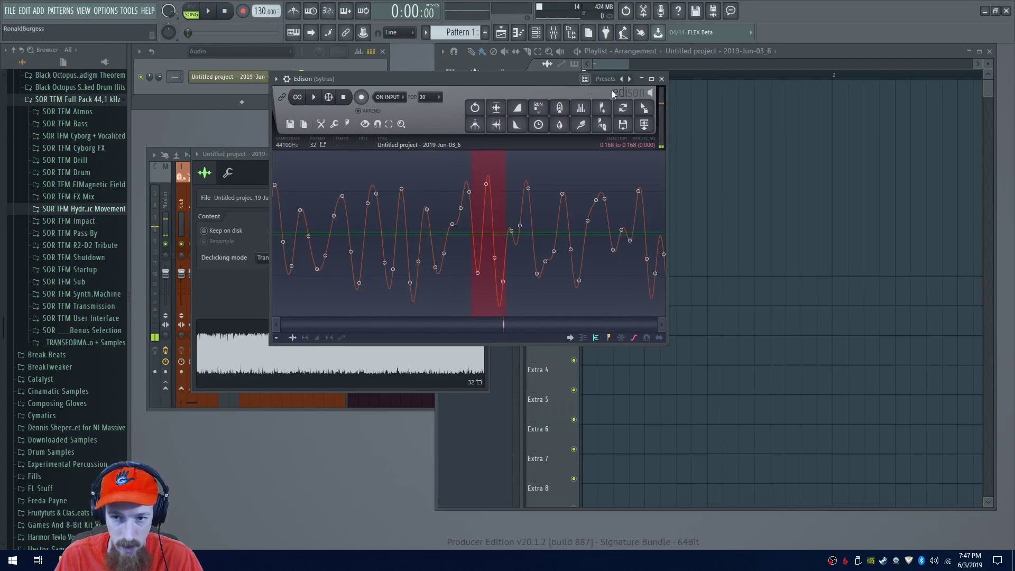
Place the selected noise cycle on the playlist's Master track after the noise clip and enable Remove DC offset for it
drag(644, 108, 702, 126)
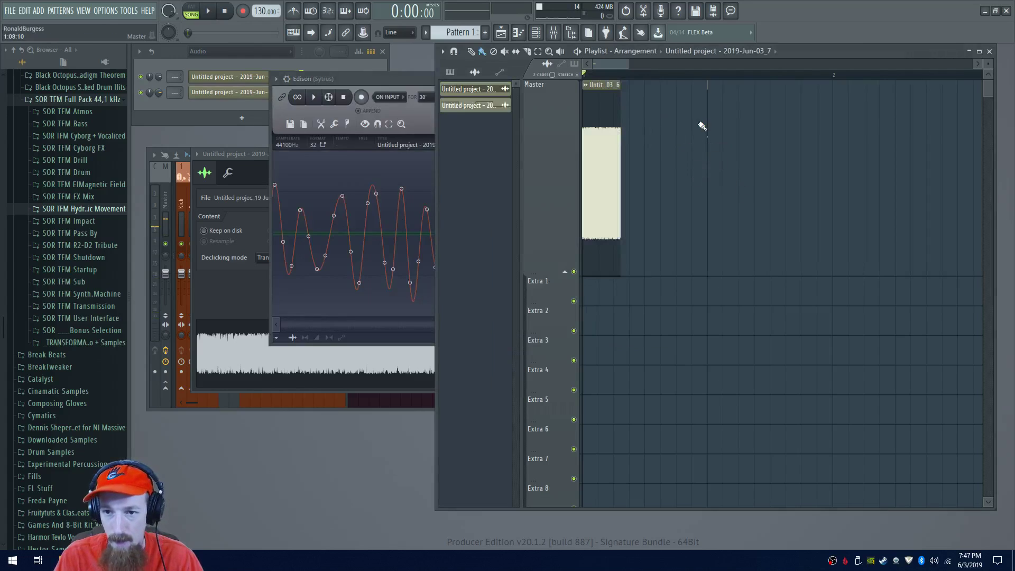
scroll(708, 136, up, 5)
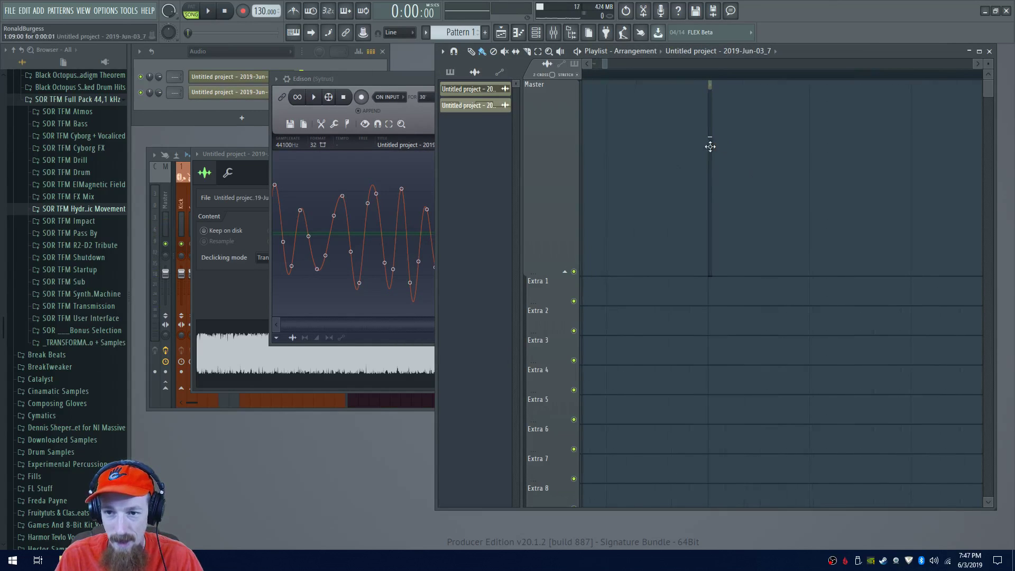
double_click(709, 148)
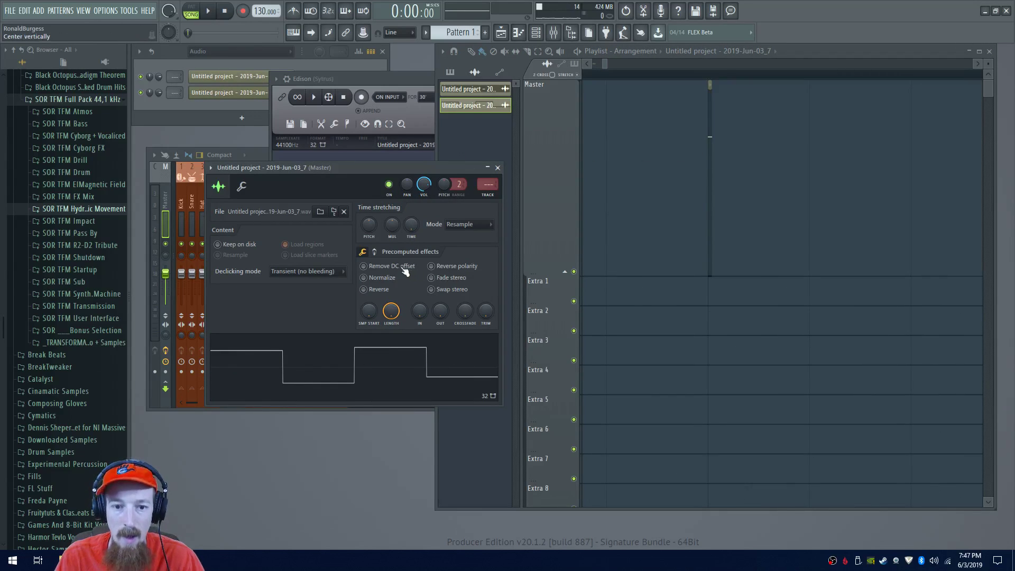
click(364, 266)
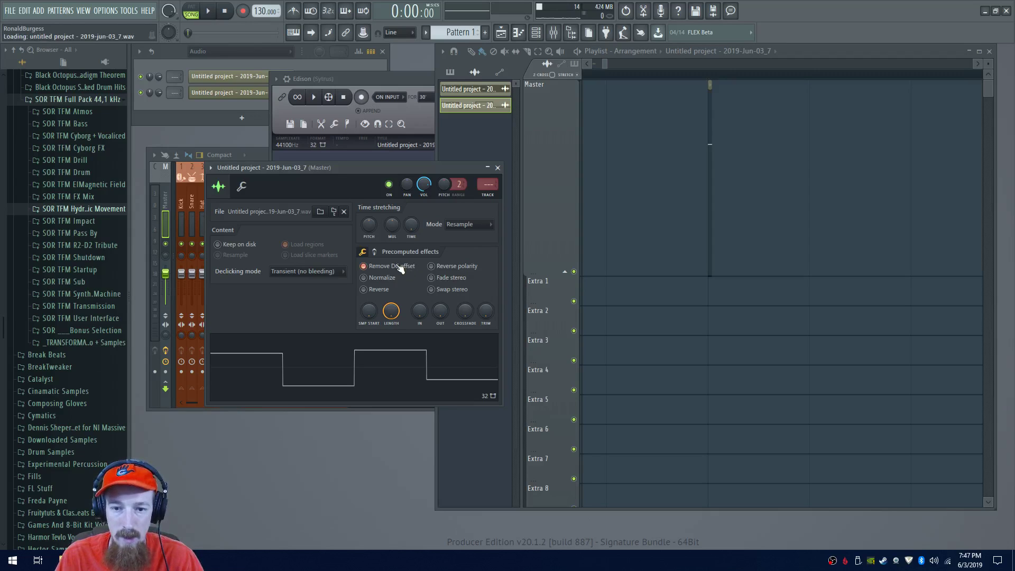
click(497, 167)
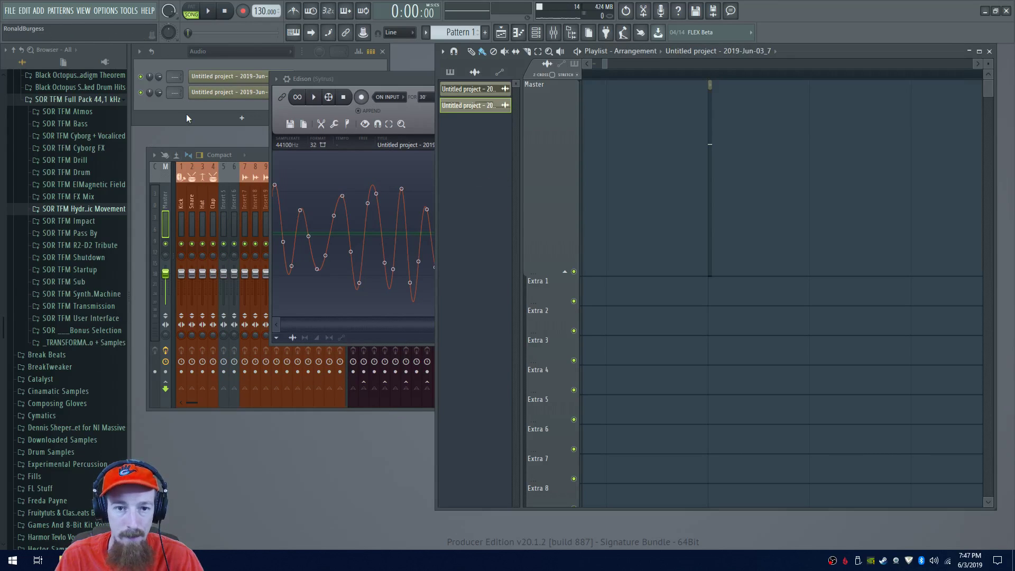
Duplicate the single-cycle clip back to back along the Master track to build a continuous row of repeats
scroll(710, 170, down, 3)
scroll(711, 169, down, 1)
mouse_move(708, 163)
mouse_down()
mouse_move(714, 174)
mouse_move(665, 170)
mouse_move(700, 174)
mouse_move(671, 196)
mouse_move(720, 188)
mouse_move(668, 205)
mouse_move(766, 192)
mouse_move(752, 208)
mouse_up()
drag(828, 199, 610, 222)
mouse_move(679, 203)
mouse_down()
mouse_move(862, 211)
mouse_move(814, 223)
mouse_up()
drag(743, 204, 704, 204)
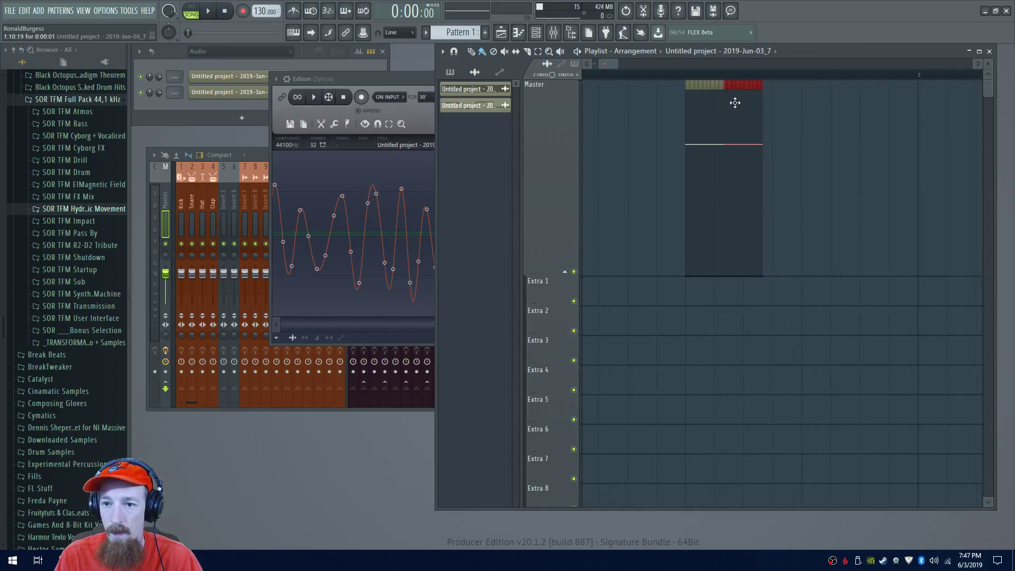
Duplicate the whole row of cycle clips and butt the copy against the end of the original row
drag(724, 148, 775, 182)
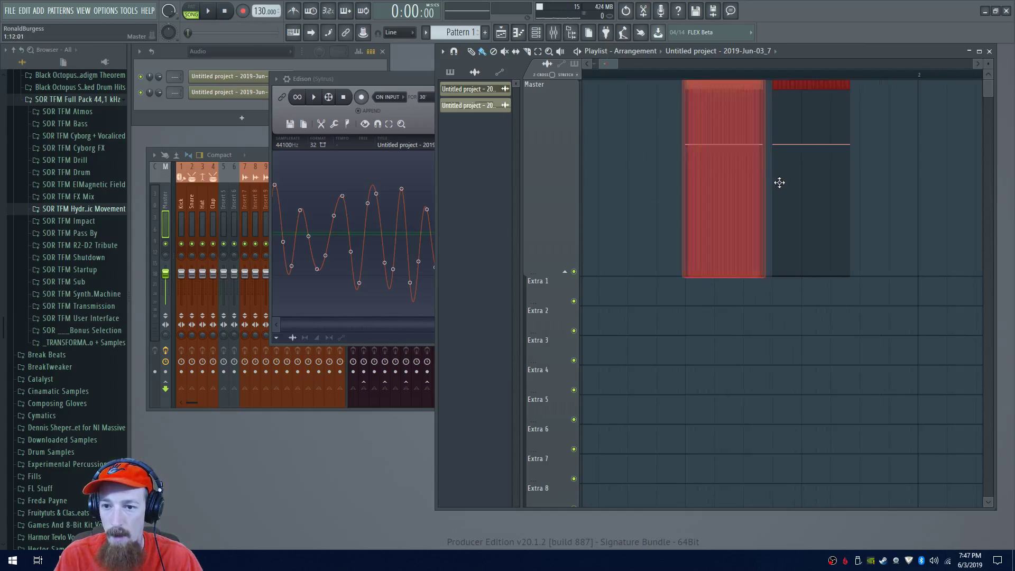
scroll(776, 182, up, 2)
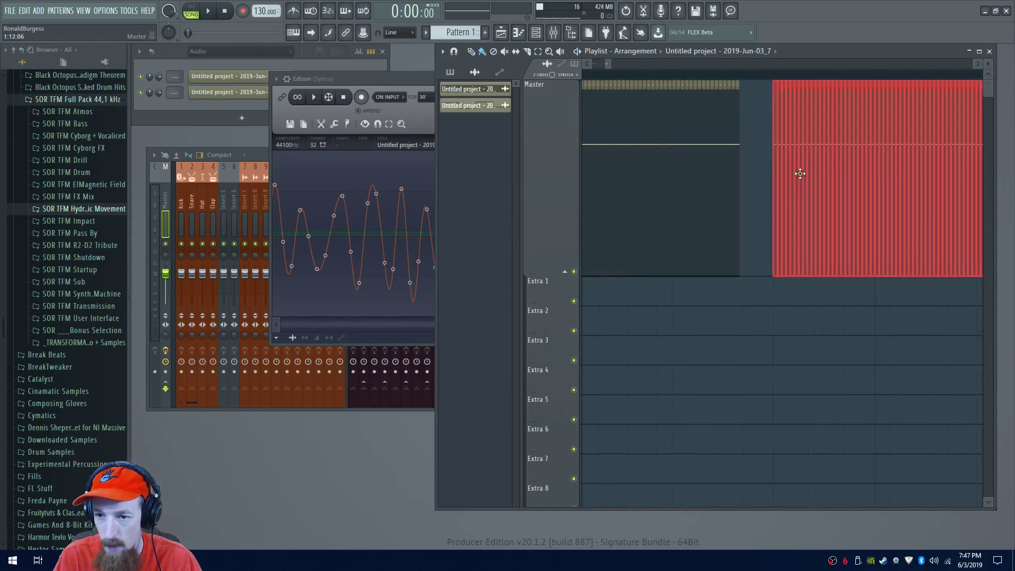
drag(796, 173, 768, 182)
scroll(769, 185, down, 3)
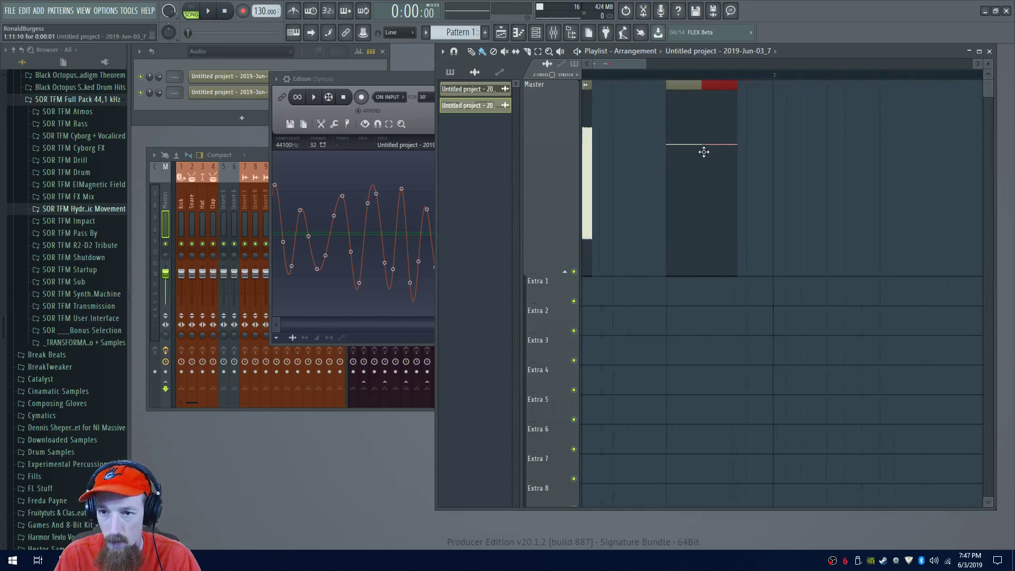
Play back the doubled row of cycle clips from its start
click(666, 74)
key(space)
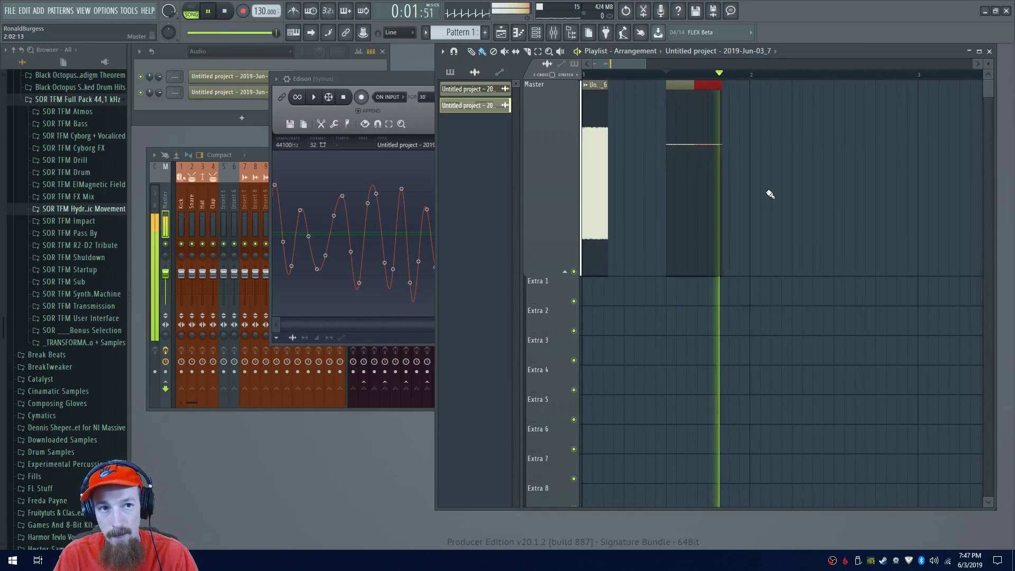
scroll(736, 190, up, 3)
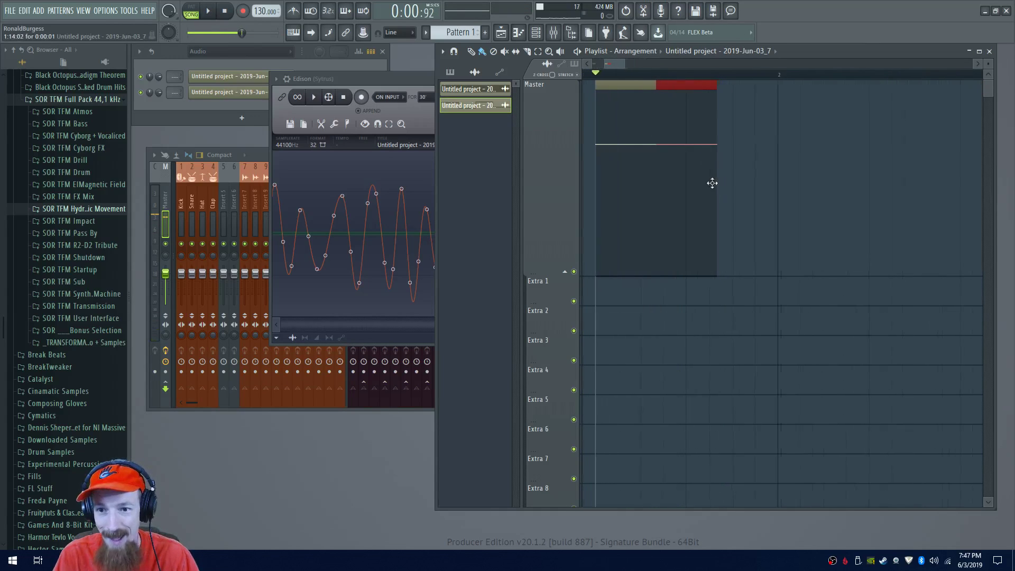
Mute the noise clip at the start of the Master track and replay the repeated cycles alone
drag(711, 183, 867, 170)
click(599, 251)
drag(599, 252, 611, 143)
alt+right_click(653, 192)
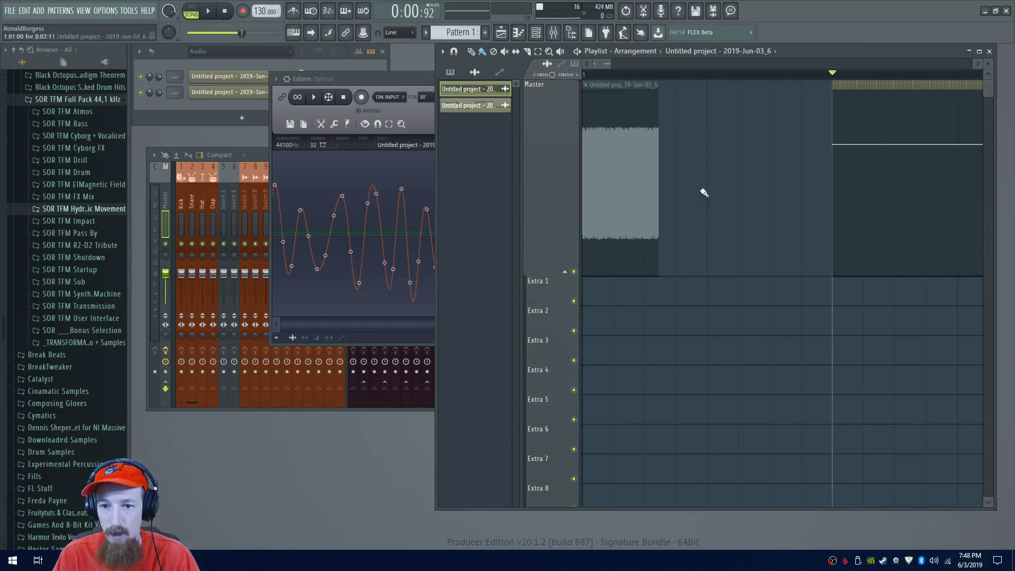
scroll(693, 188, down, 2)
drag(714, 181, 655, 168)
key(space)
key(space)
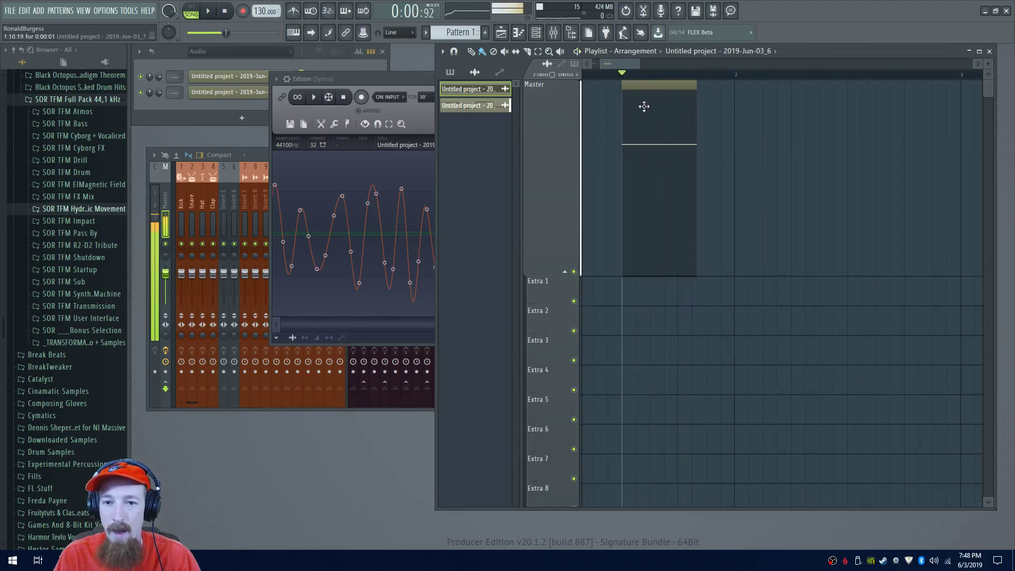
Load Edison on the Master mixer track, arm it and set its recording mode to On Play
drag(400, 85, 404, 129)
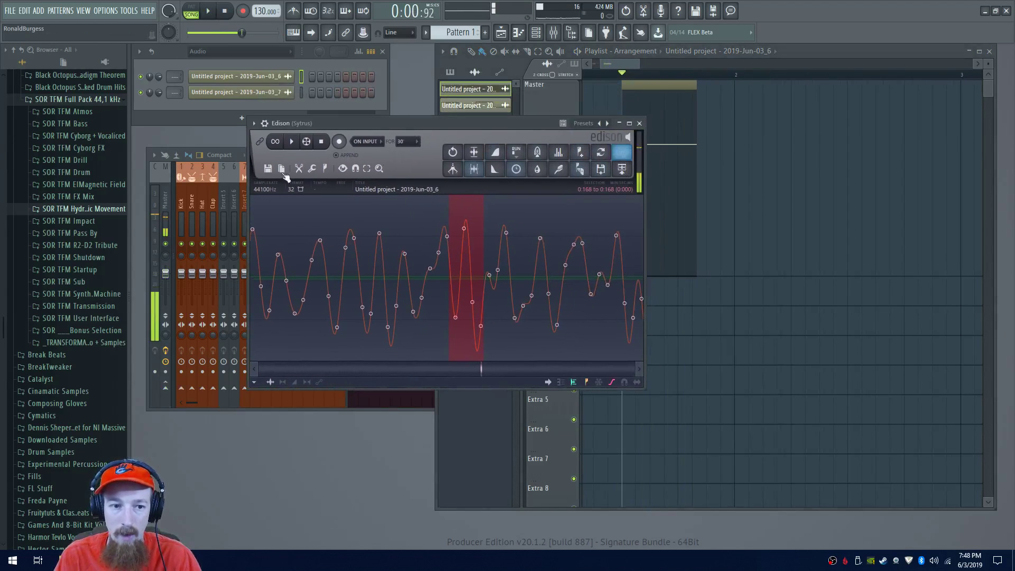
click(163, 199)
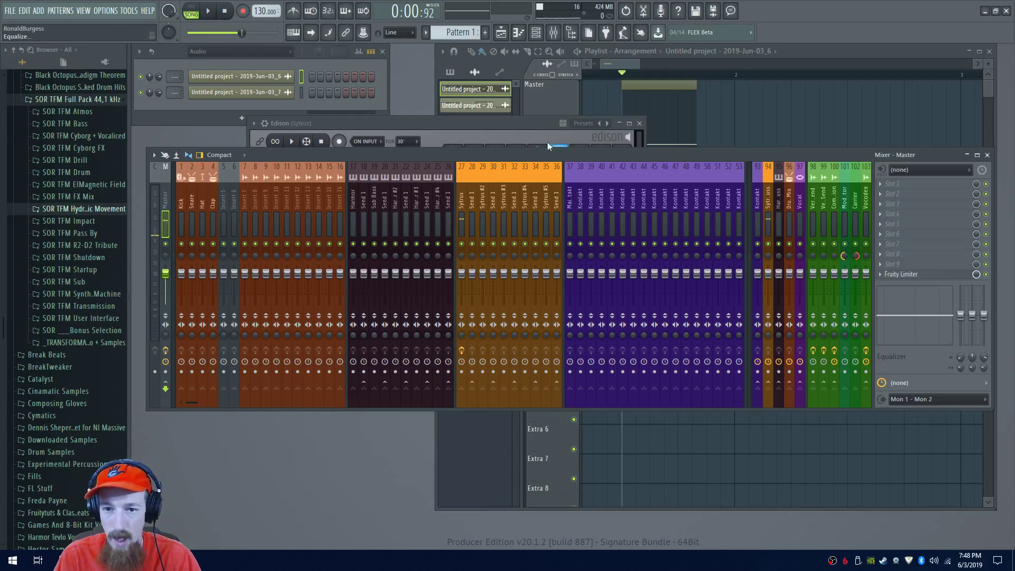
key(ctrl+e)
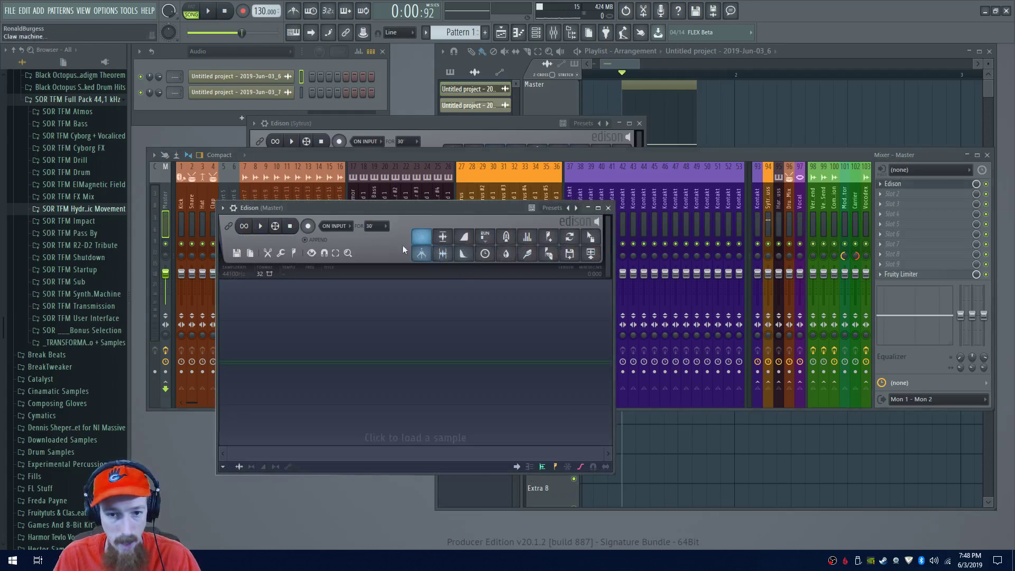
click(307, 225)
click(334, 226)
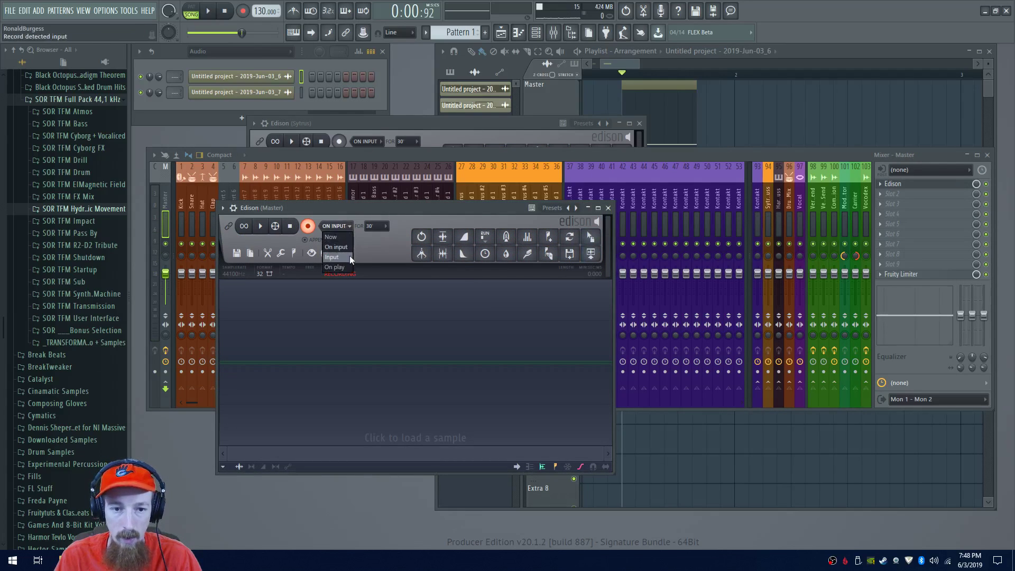
click(335, 267)
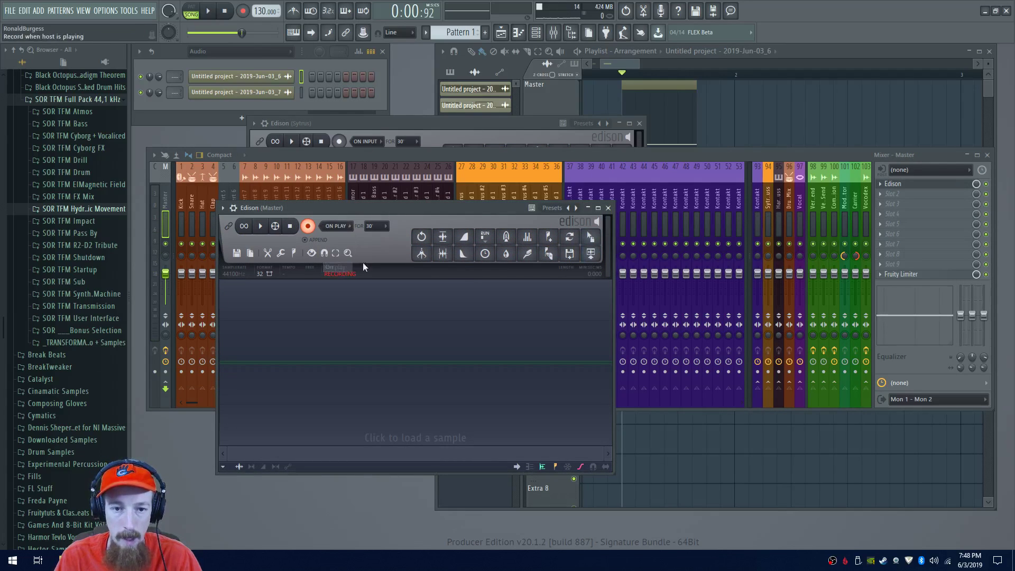
Record the song's playback of the repeated cycles in the Master track's Edison and stop the recording
click(209, 11)
click(209, 12)
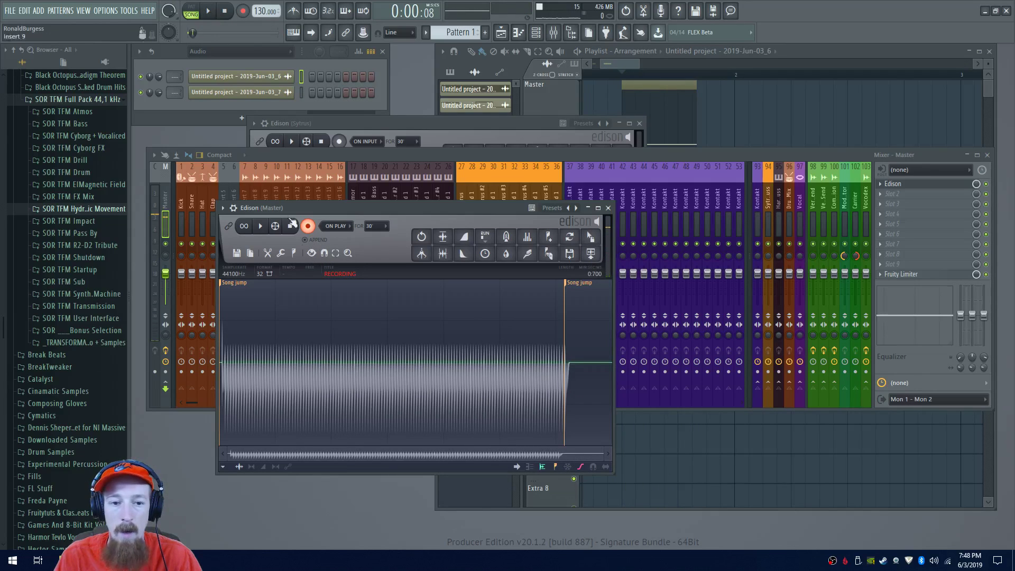
click(307, 227)
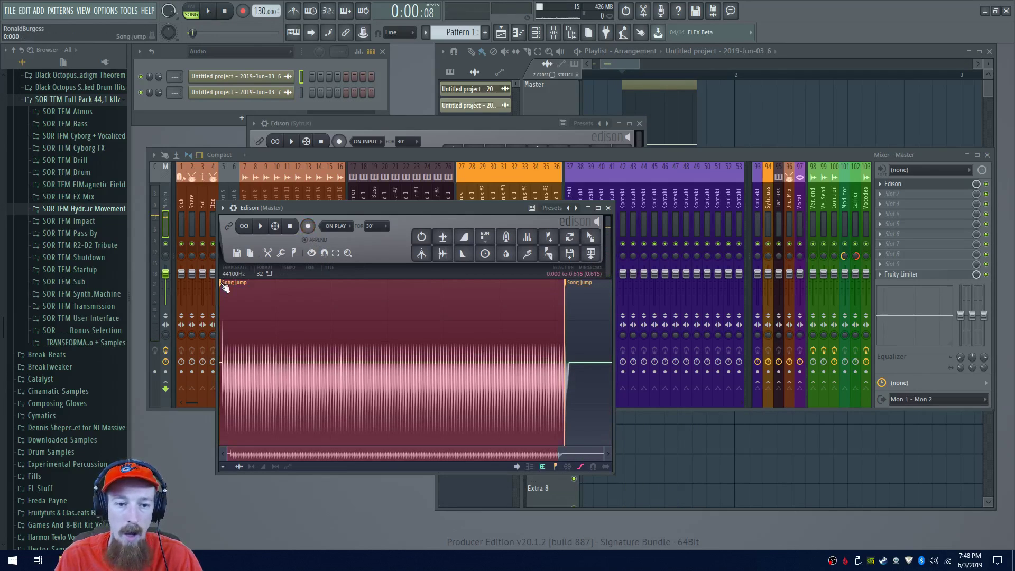
Place the new recording on the playlist's Master track at bar 2 and enable Remove DC offset for it
drag(591, 236, 832, 119)
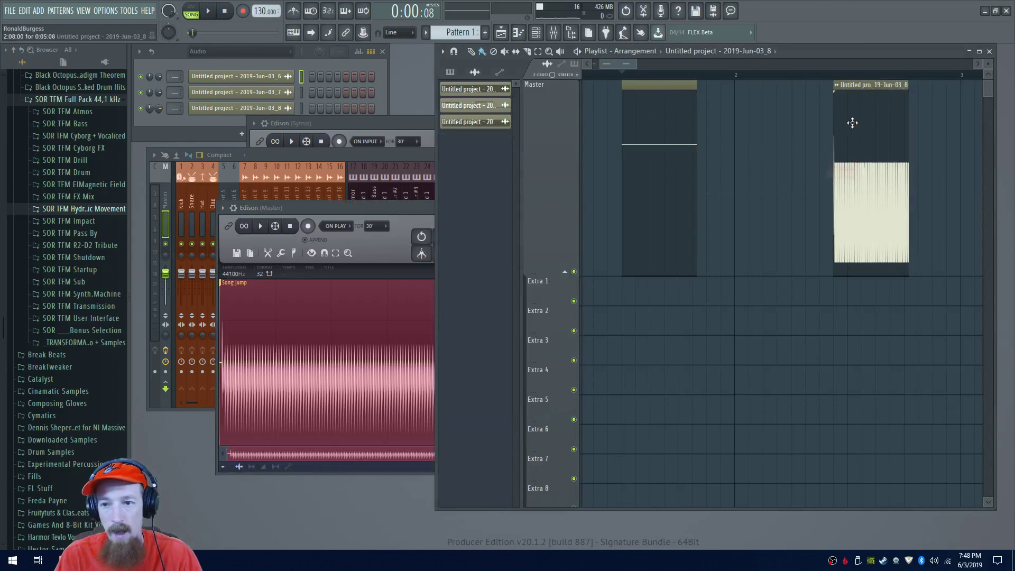
drag(877, 83, 768, 99)
double_click(769, 102)
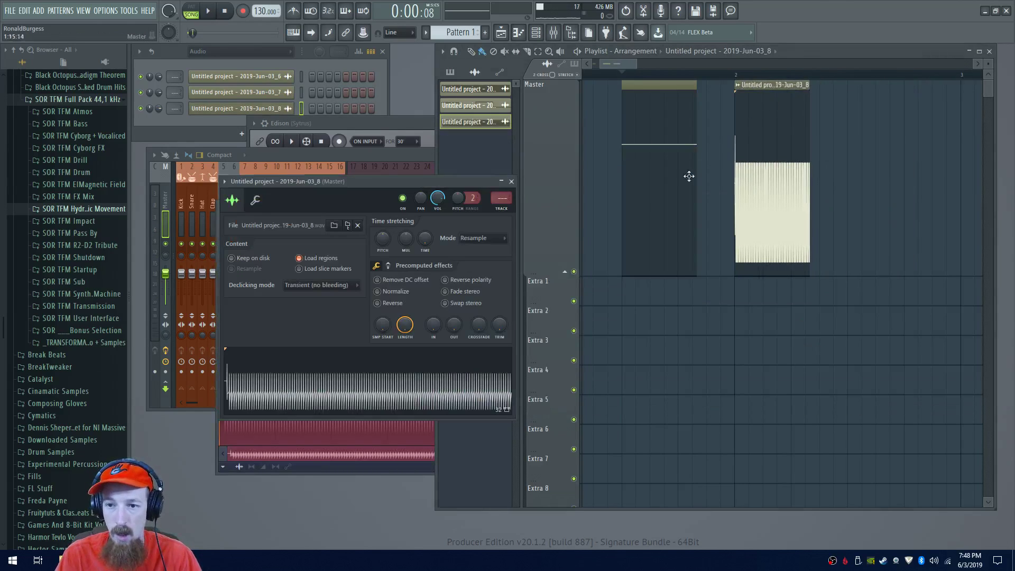
click(411, 281)
Close the recording's channel settings and play back the clip at bar 2
scroll(738, 102, up, 4)
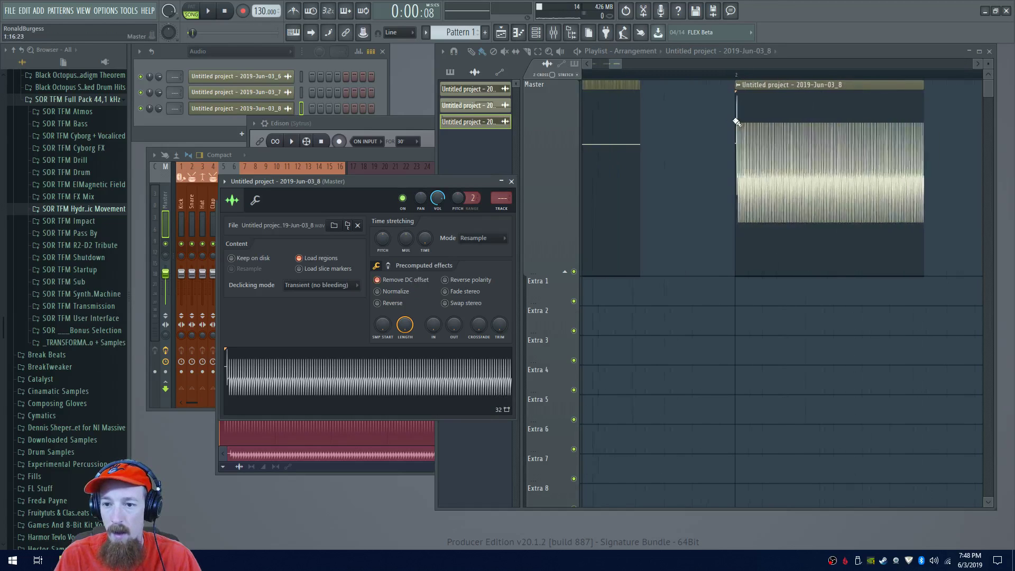
scroll(743, 136, down, 4)
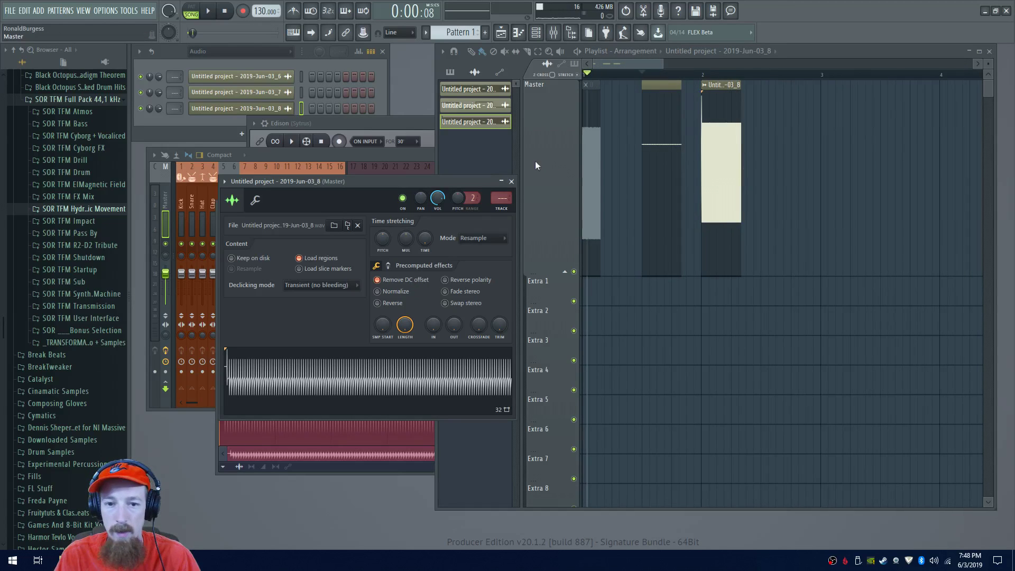
click(511, 182)
key(space)
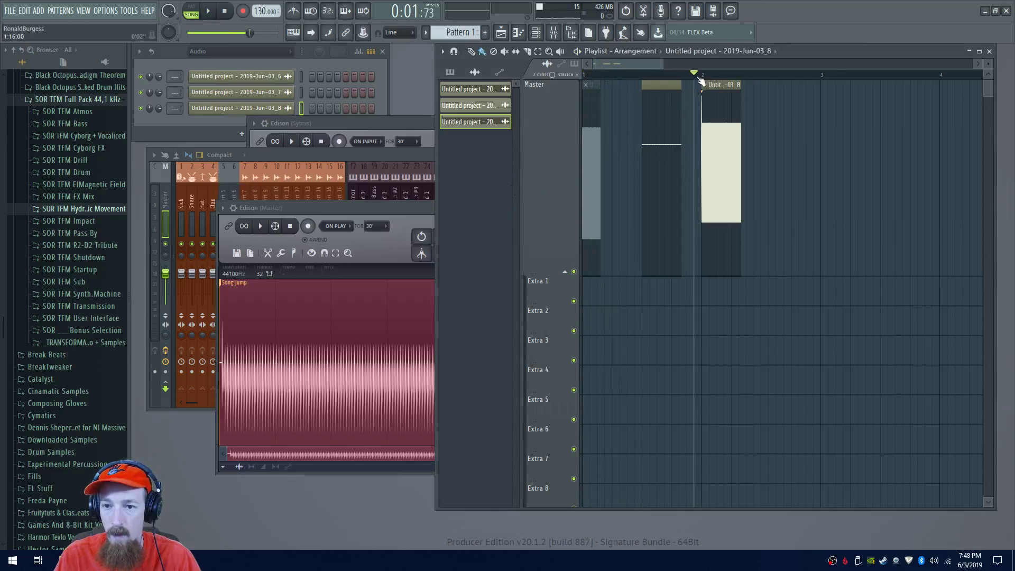
key(space)
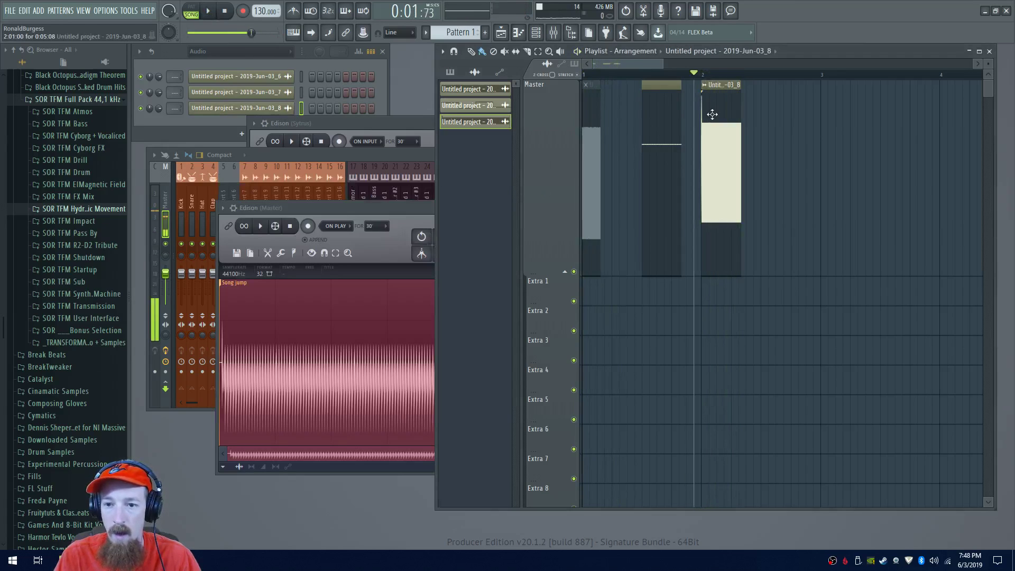
Trim the opening spike off the start of the recorded clip, keeping the clip starting at bar 2
scroll(708, 111, up, 3)
scroll(708, 114, up, 3)
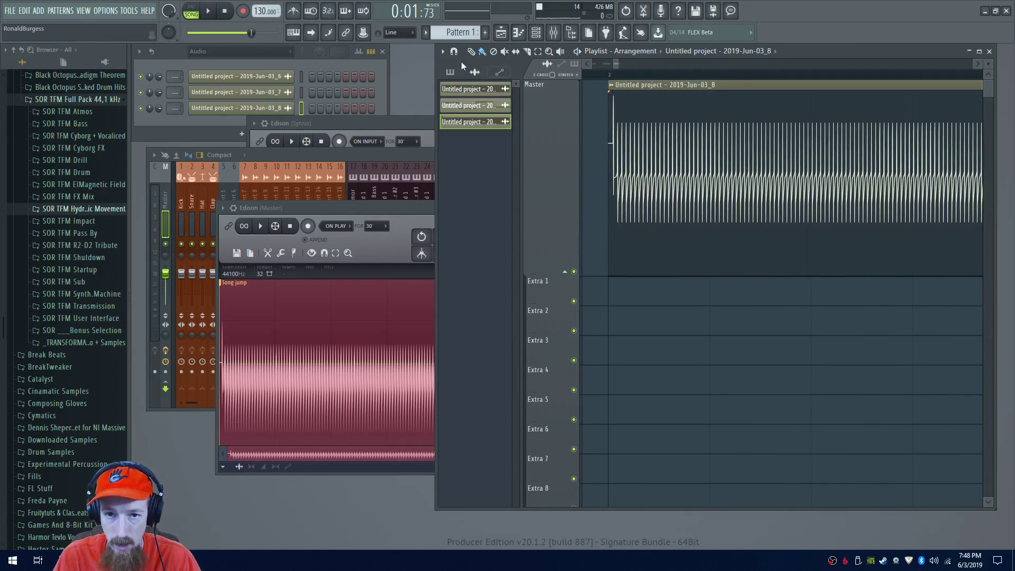
click(474, 72)
click(500, 72)
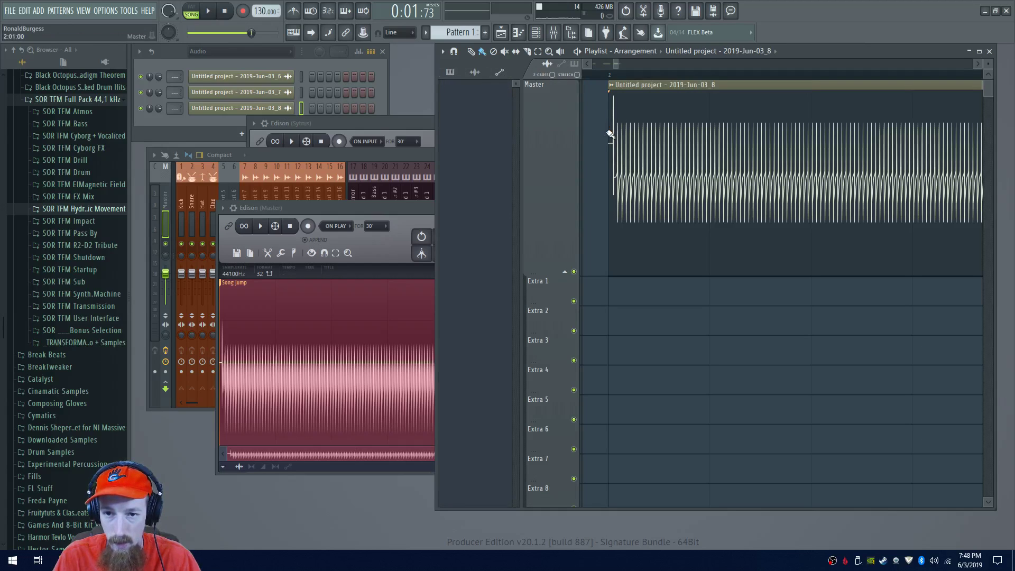
drag(608, 136, 628, 154)
Play back the trimmed clip from bar 2
click(610, 75)
key(space)
click(611, 75)
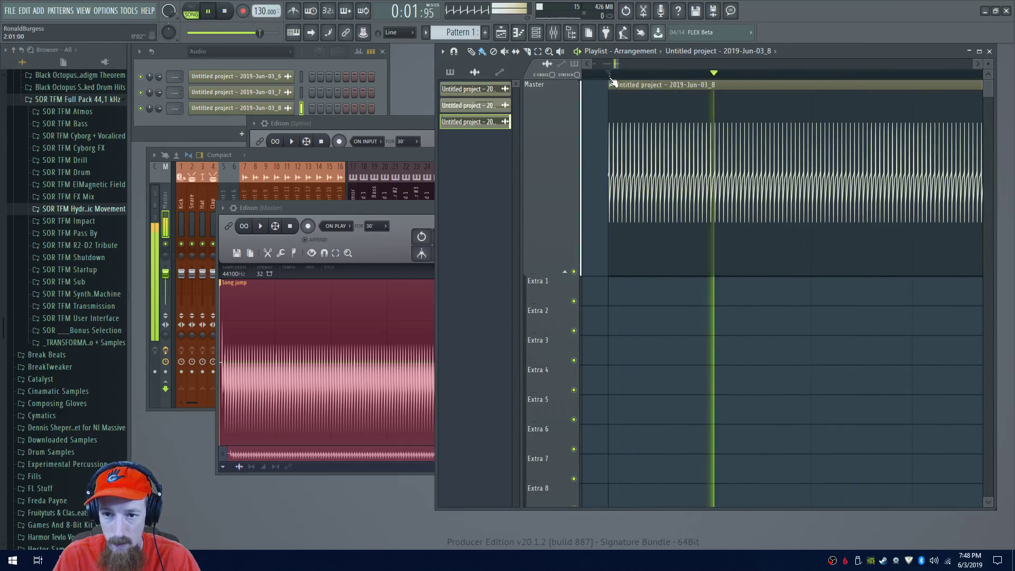
key(space)
Make the trimmed clip at bar 2 unique
scroll(674, 141, down, 5)
click(677, 84)
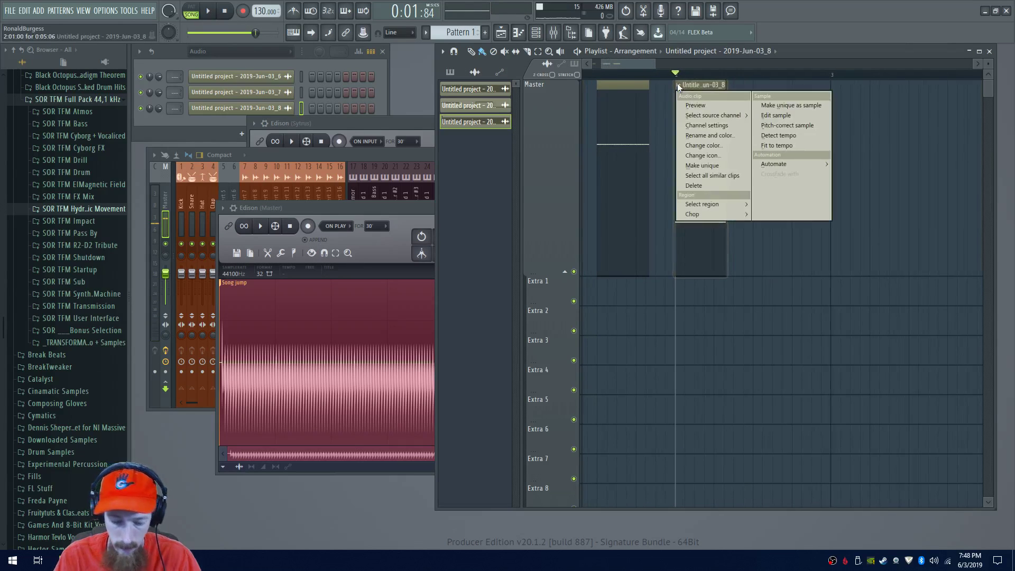
key(u)
key(Return)
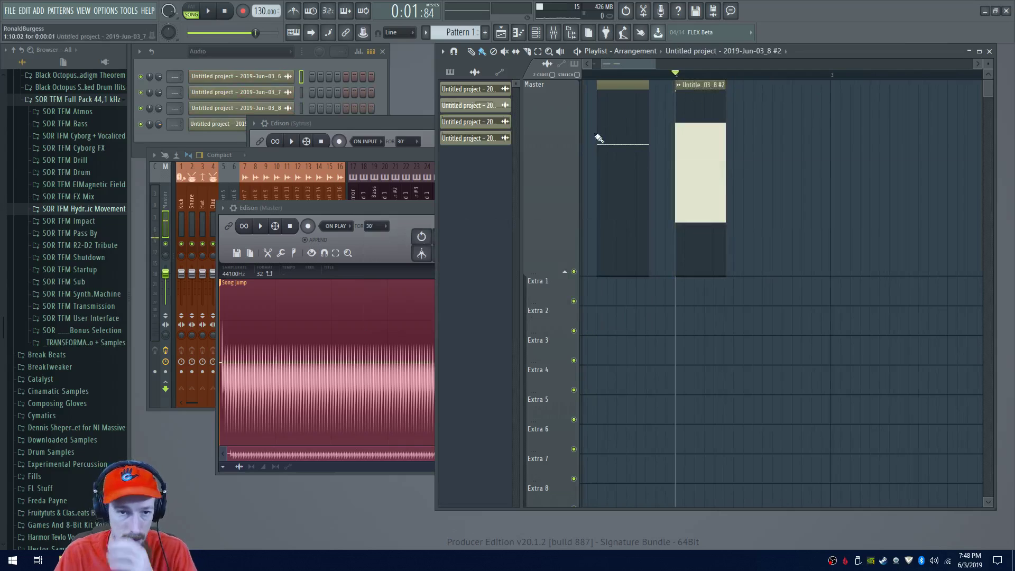
Make the trimmed clip unique as a sample and save the slice in the Sliced audio folder under the suggested name
drag(676, 146, 653, 154)
key(ctrl+z)
click(679, 86)
click(814, 106)
click(583, 313)
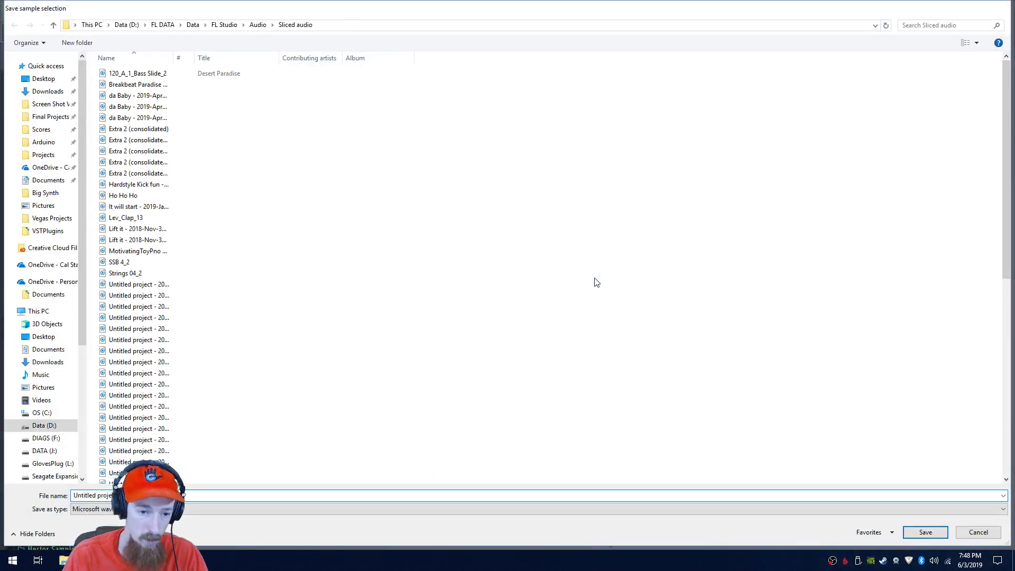
key(Return)
Show all channels in the channel rack and recolor the trimmed clip at bar 2 light orange
click(249, 51)
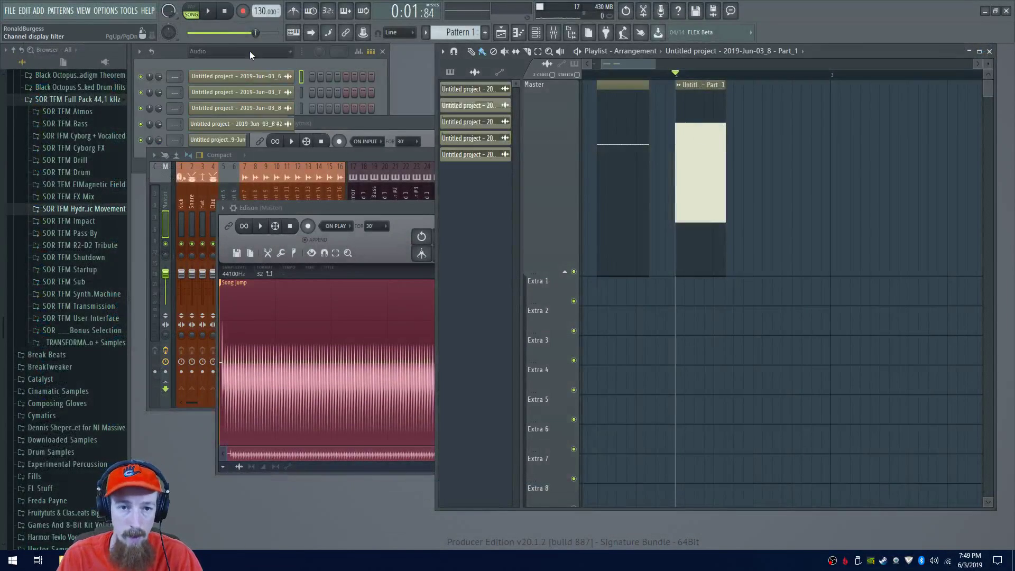
click(249, 64)
click(678, 85)
click(678, 85)
click(678, 85)
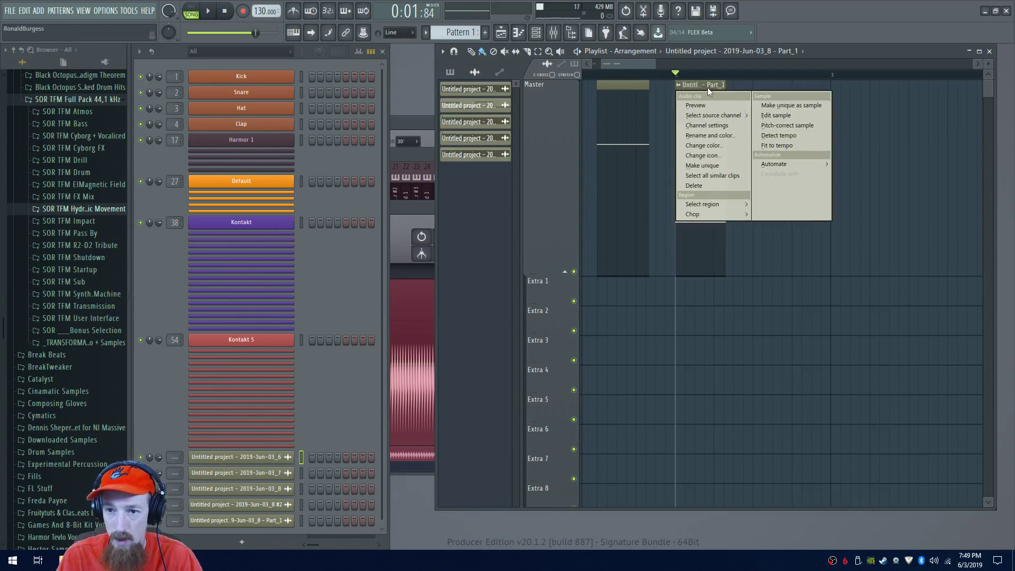
click(708, 87)
click(680, 86)
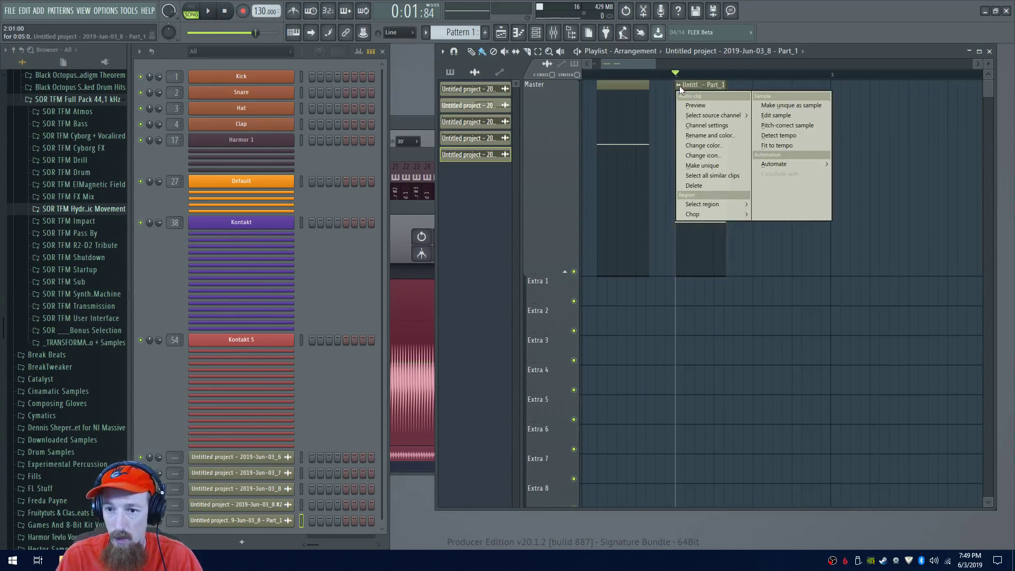
click(725, 146)
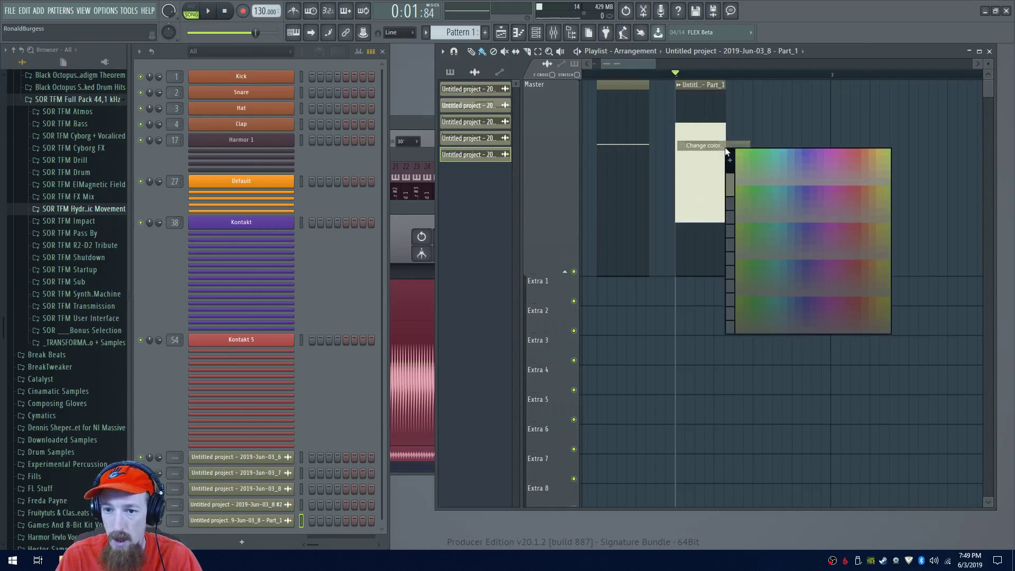
click(847, 162)
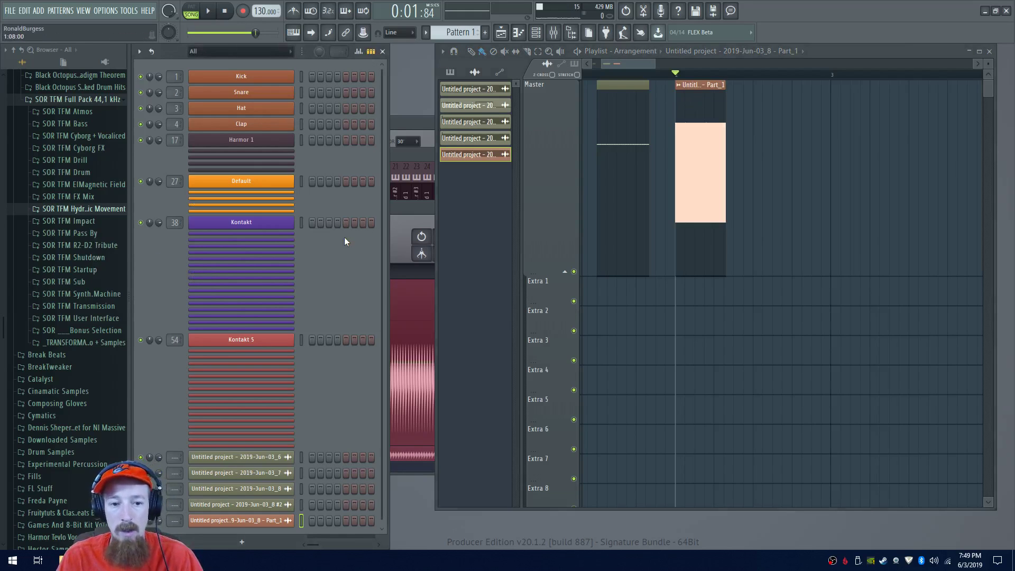
Open the Harmor 1 synth and the sample settings of the clip at bar 2
click(281, 139)
drag(443, 290, 552, 242)
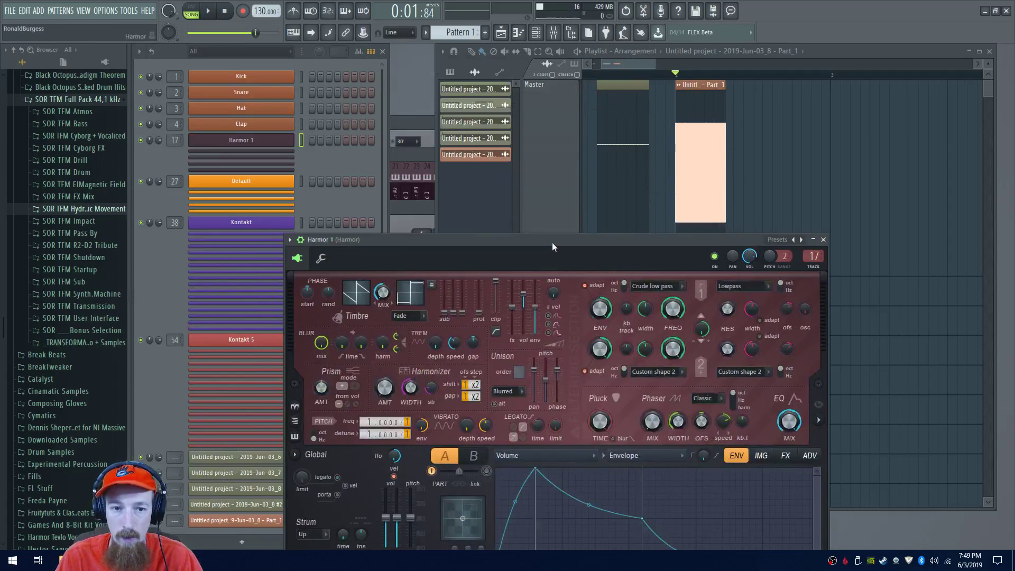
double_click(716, 168)
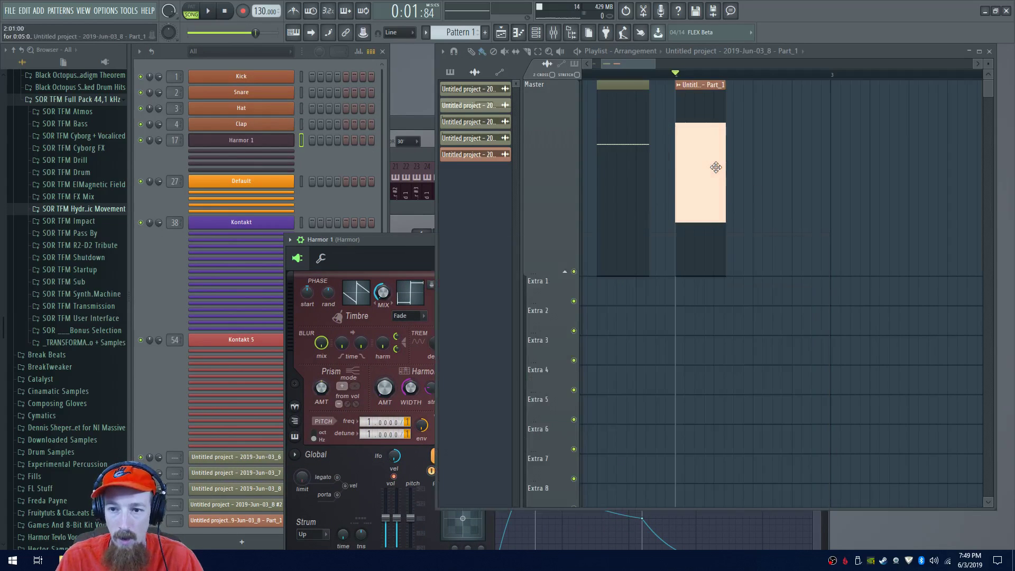
drag(284, 103, 668, 129)
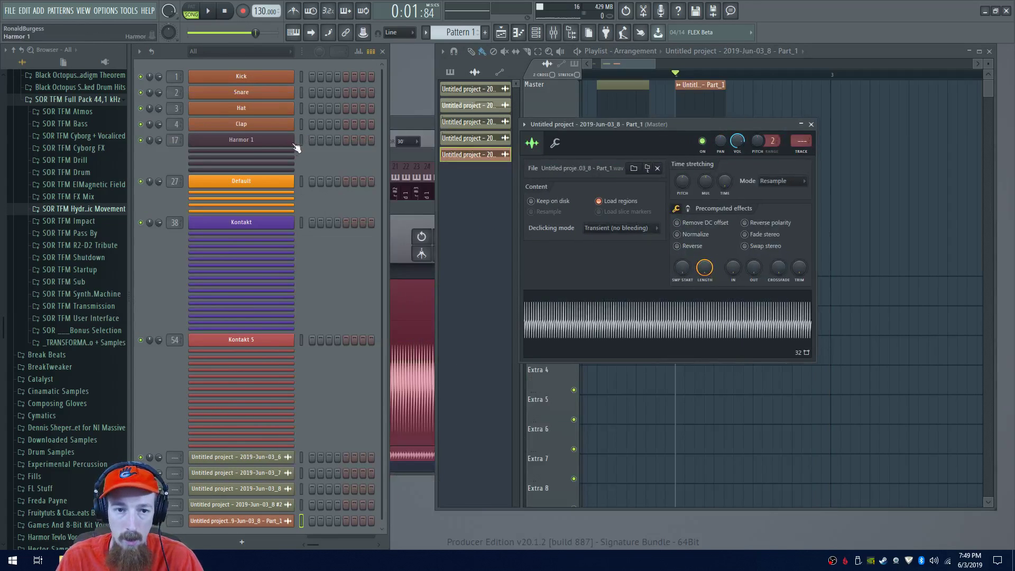
Place Harmor 1 beside the clip's settings and load the Part_1 sample waveform into Harmor's image resynthesis
click(275, 139)
drag(563, 237, 439, 86)
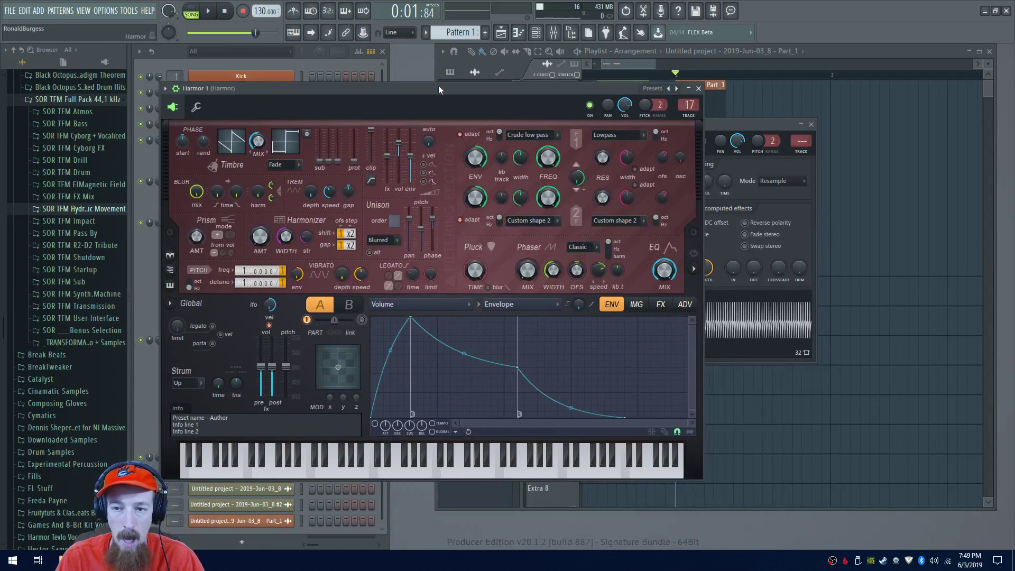
drag(746, 128, 928, 141)
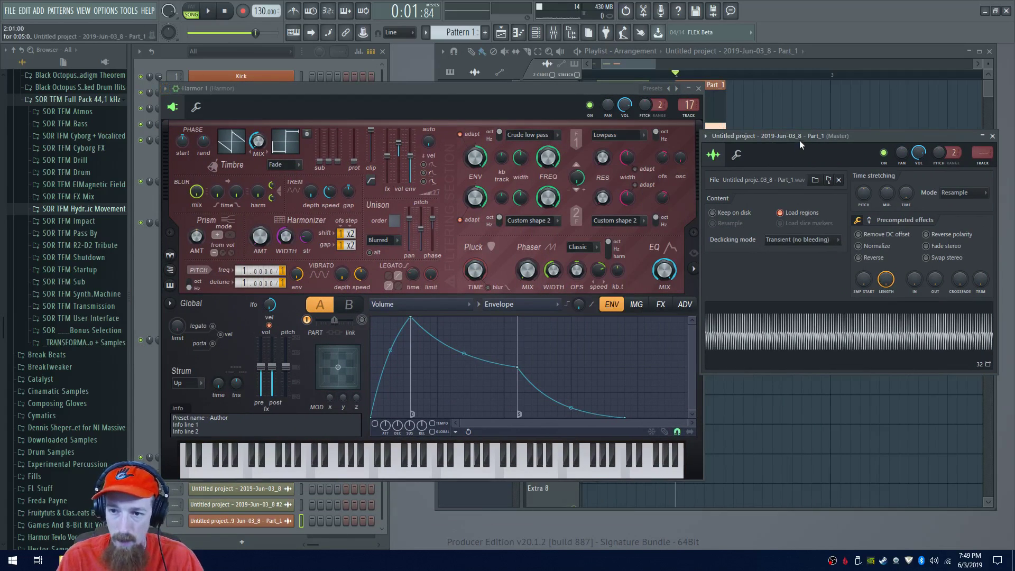
drag(799, 137, 800, 117)
drag(822, 317, 616, 328)
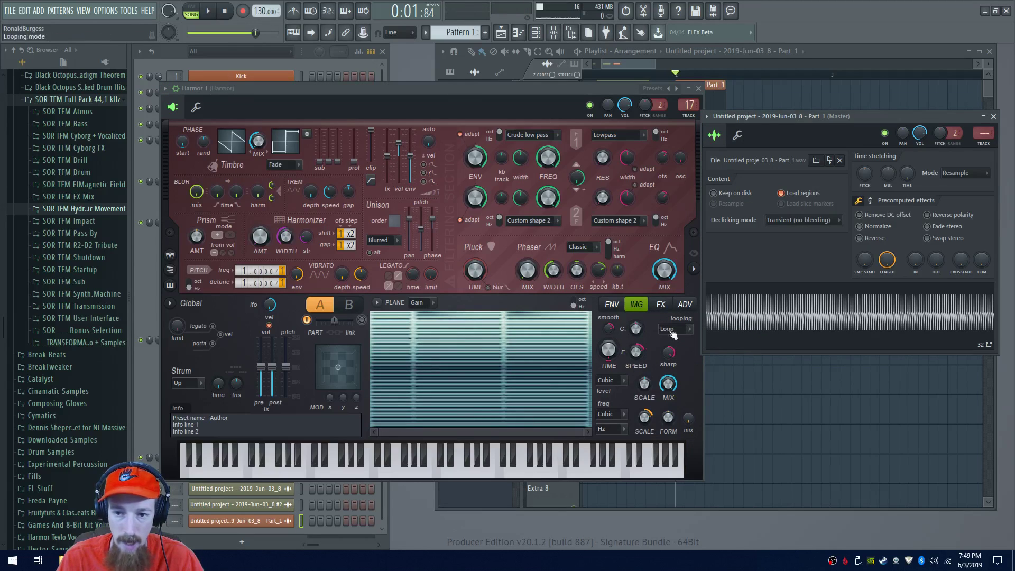
Set Harmor's precision to Perfect in the advanced settings and return to the volume envelope
click(684, 305)
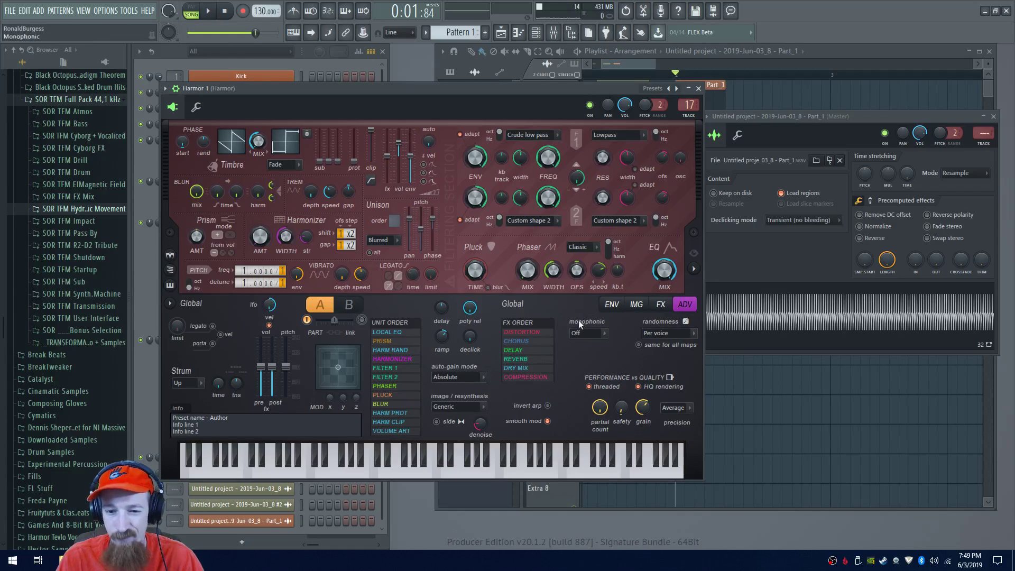
click(674, 408)
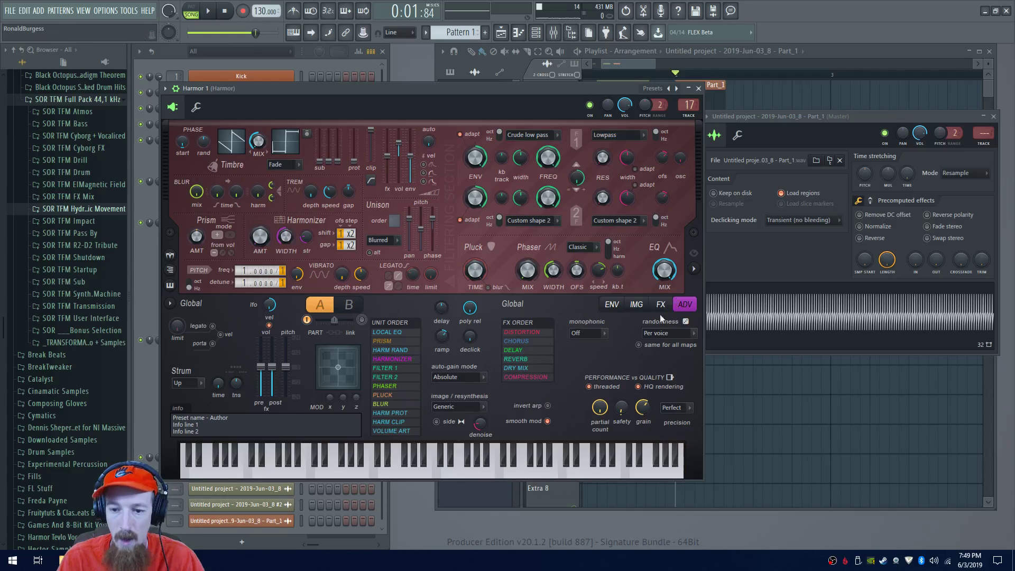
click(636, 305)
click(611, 307)
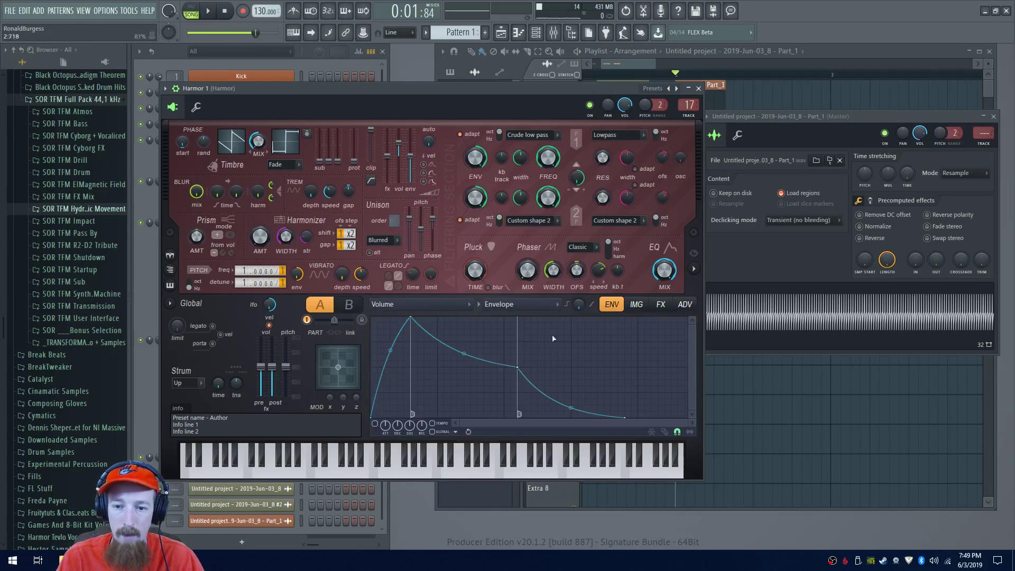
Audition the resynthesized sample on several notes of Harmor's keyboard
click(374, 470)
click(413, 469)
click(437, 469)
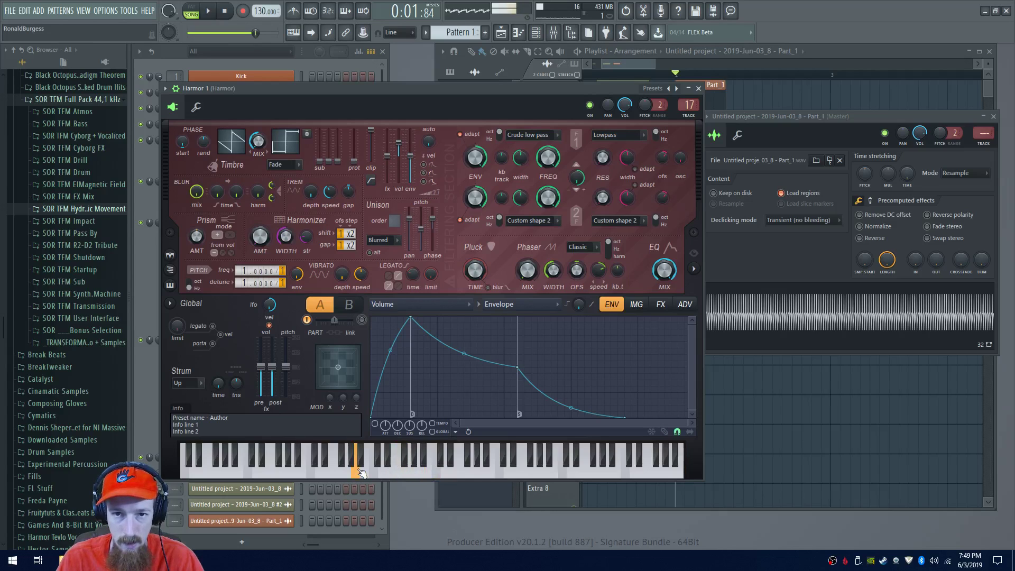
drag(534, 89, 699, 84)
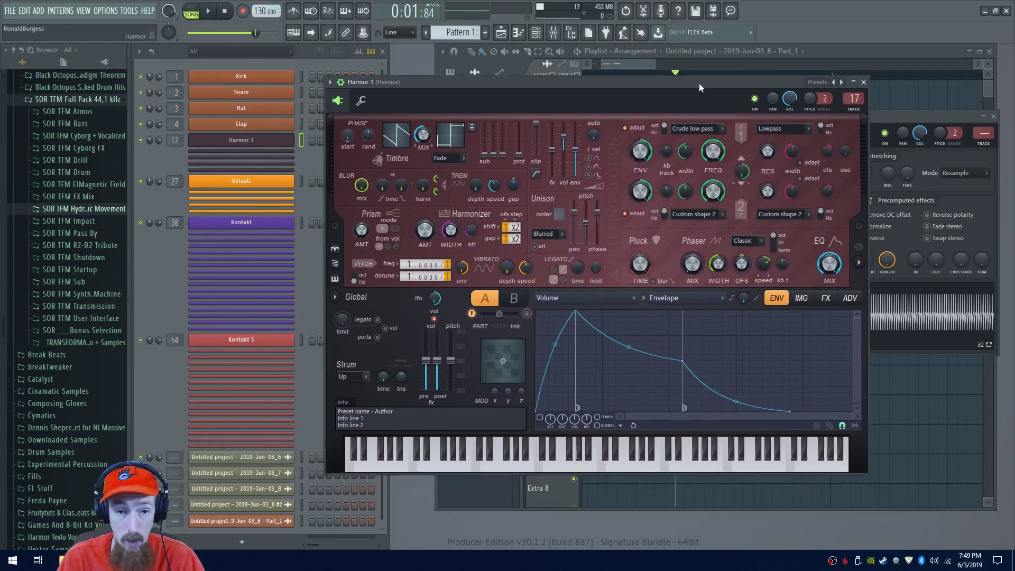
drag(594, 88, 569, 84)
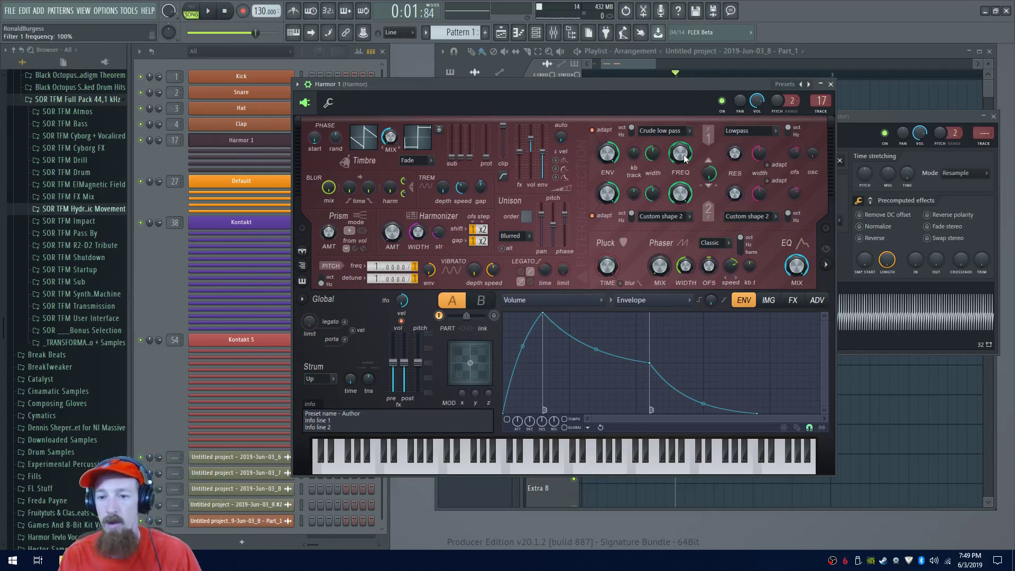
Switch to the browser, play short bursts of the Boom Library interface sound contest video as reference, and return to FL Studio
key(alt+Tab)
scroll(165, 326, up, 5)
click(71, 469)
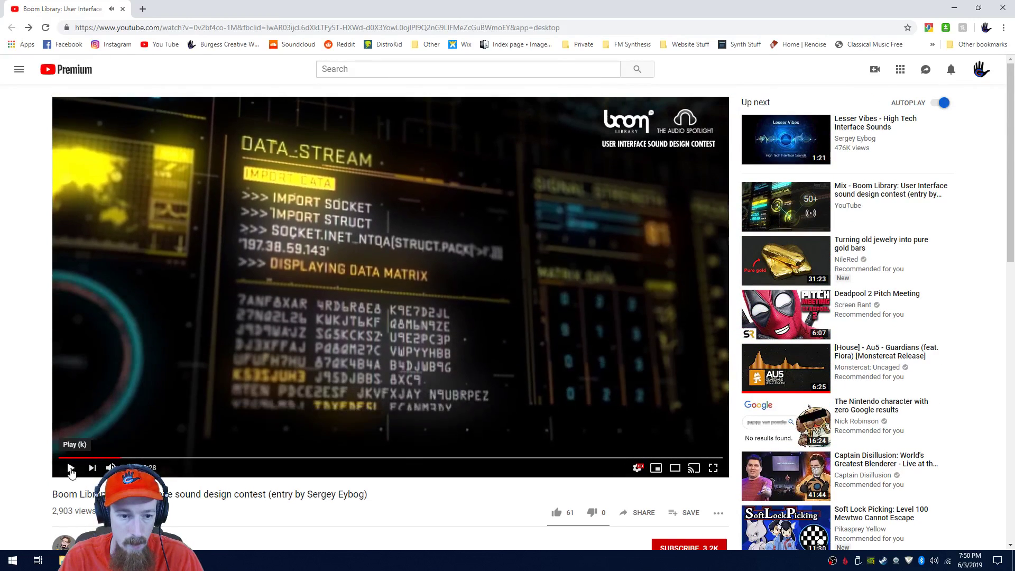
click(72, 468)
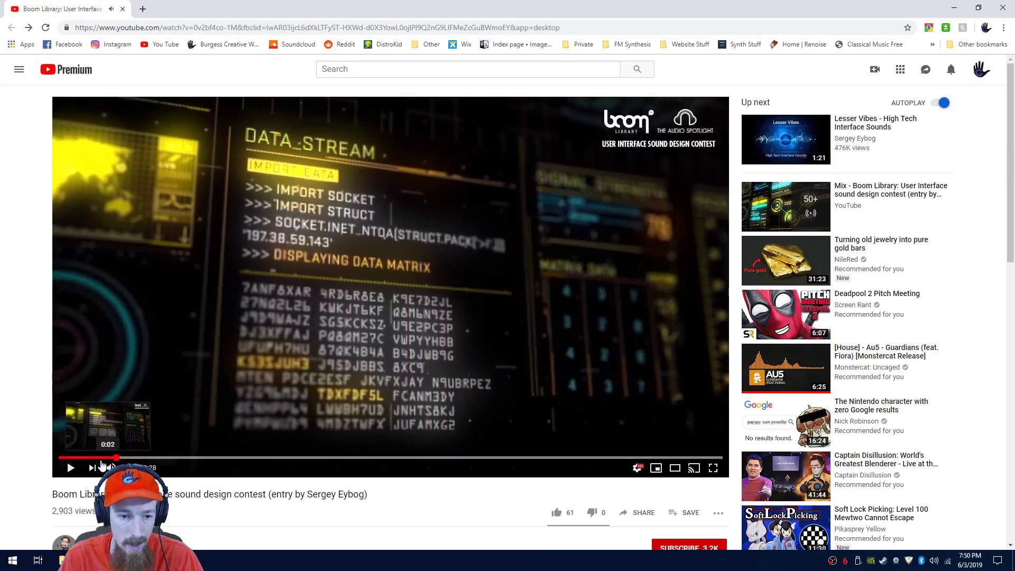
click(71, 469)
click(73, 468)
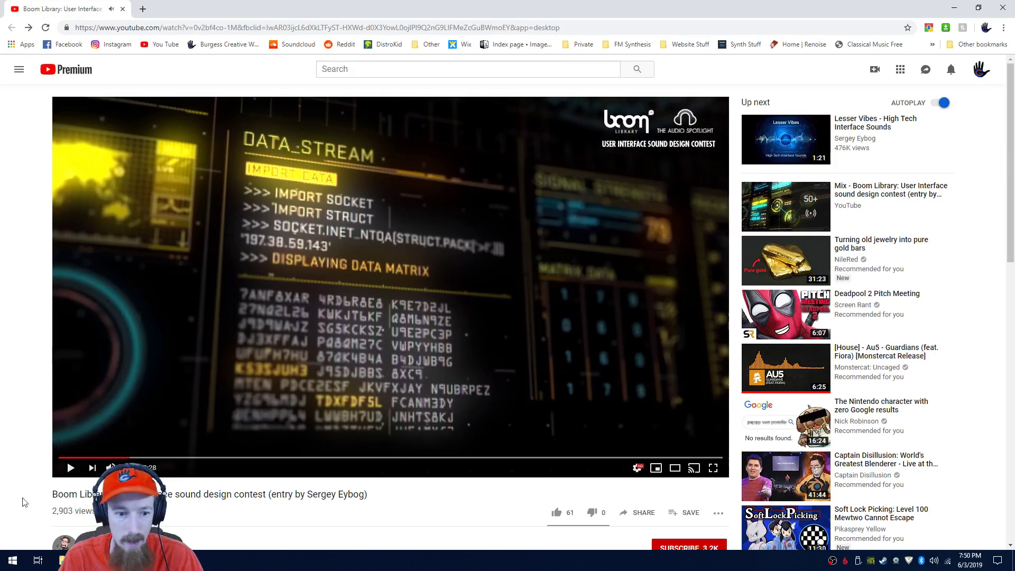
click(114, 560)
click(53, 513)
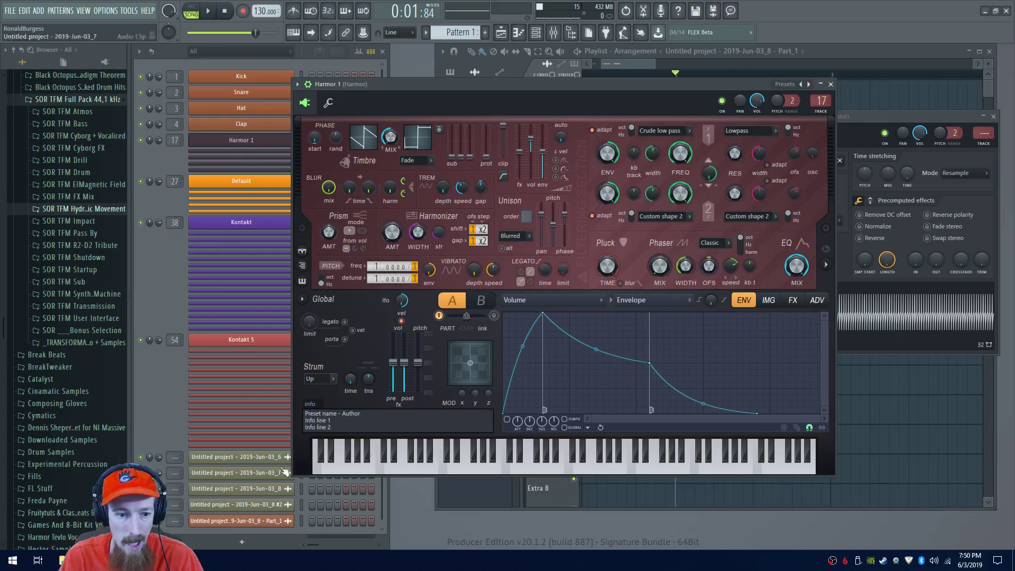
Move Harmor aside and select the empty playlist range from bar 4 to bar 5
drag(646, 87, 755, 142)
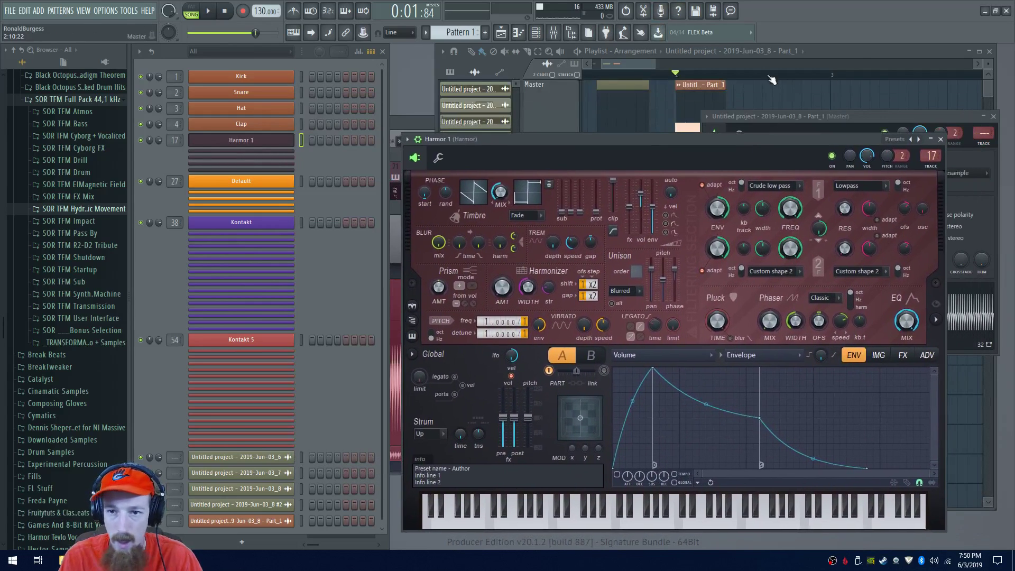
drag(639, 63, 693, 69)
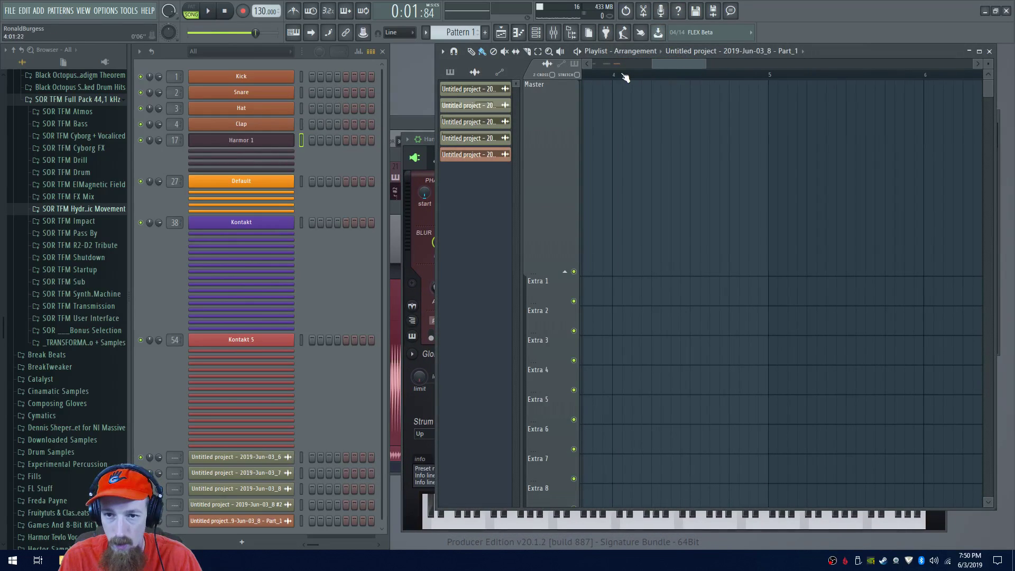
drag(614, 76, 772, 86)
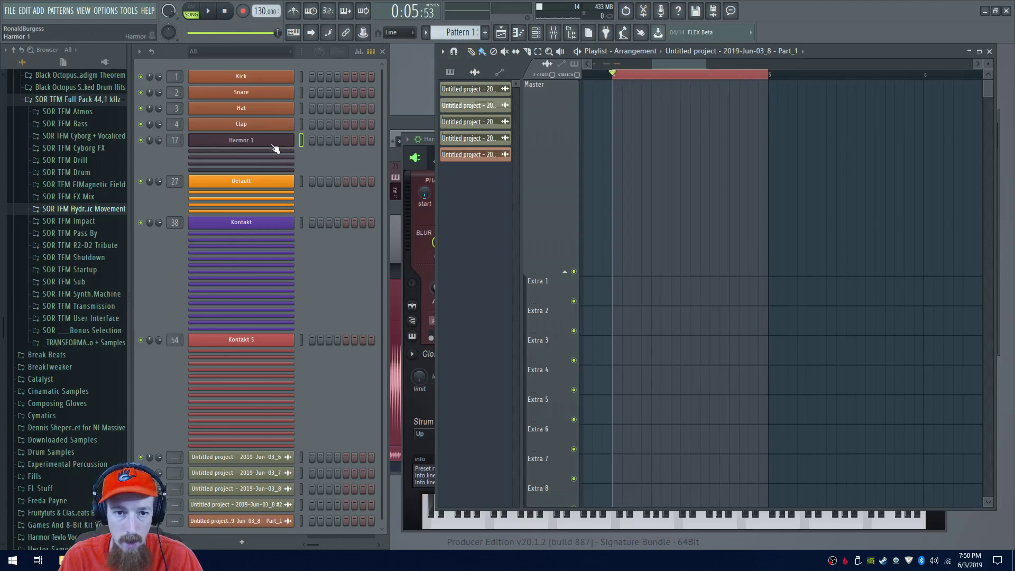
Rename the Harmor 1 channel to "Criket?" and open its piano roll
key(F2)
text(Cri)
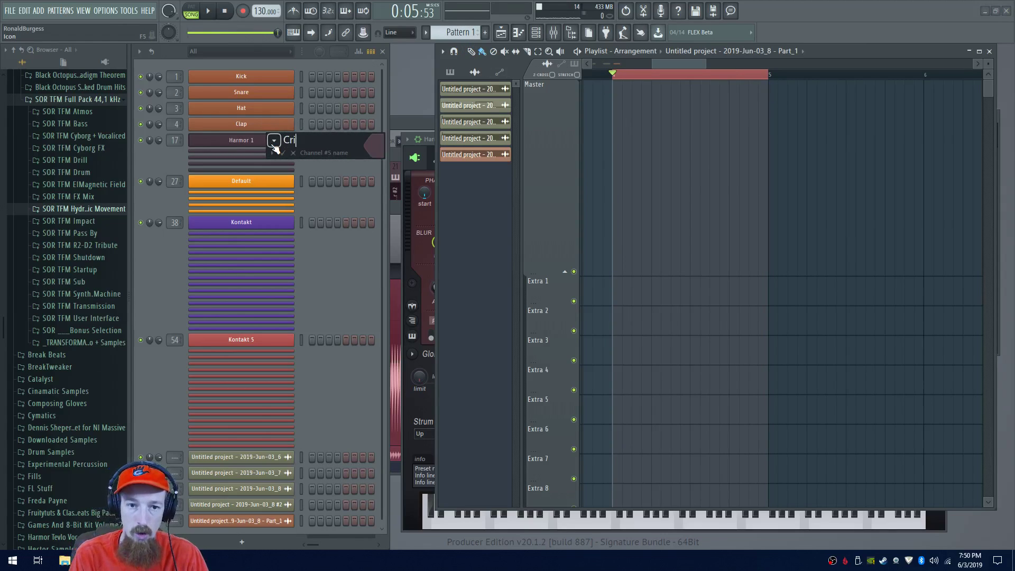
key(Return)
right_click(272, 143)
click(349, 140)
Audition the high keys and place a short D8 note at the start of bar 1
scroll(392, 222, up, 5)
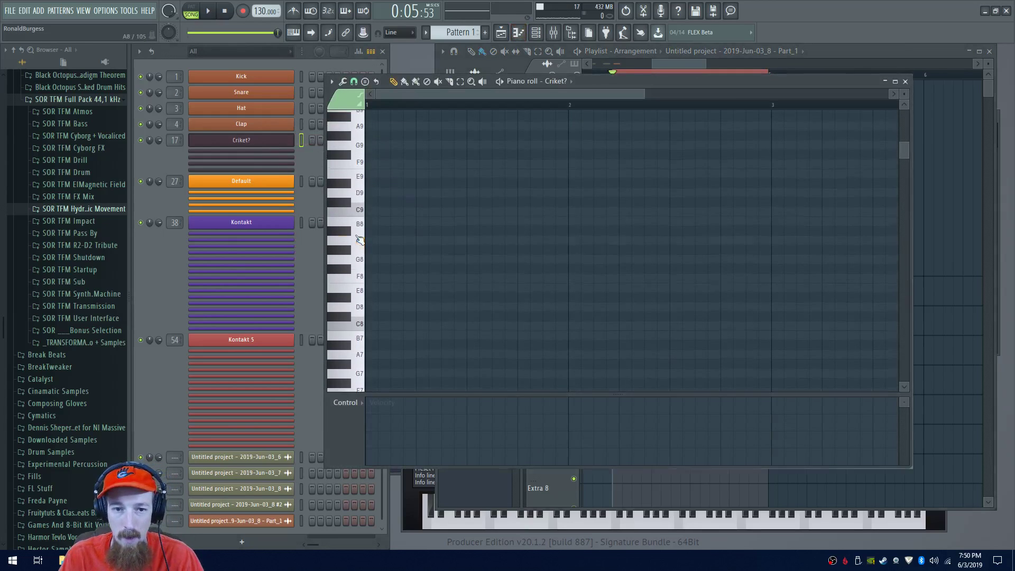
click(360, 332)
click(359, 318)
scroll(360, 318, down, 1)
click(368, 279)
scroll(383, 288, up, 3)
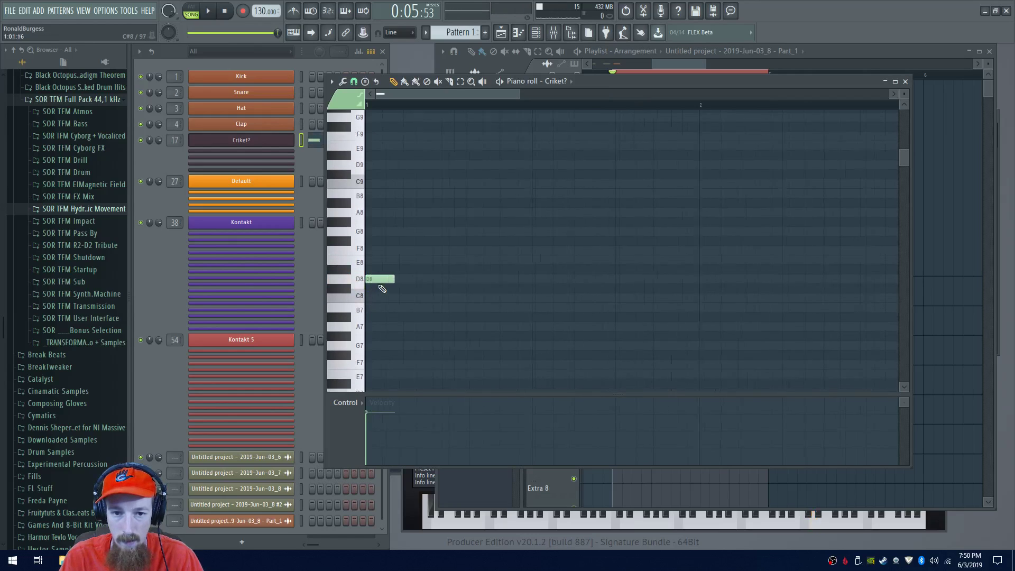
Add three more short, evenly spaced D8 notes after the first, replacing the third one once
click(405, 282)
click(443, 281)
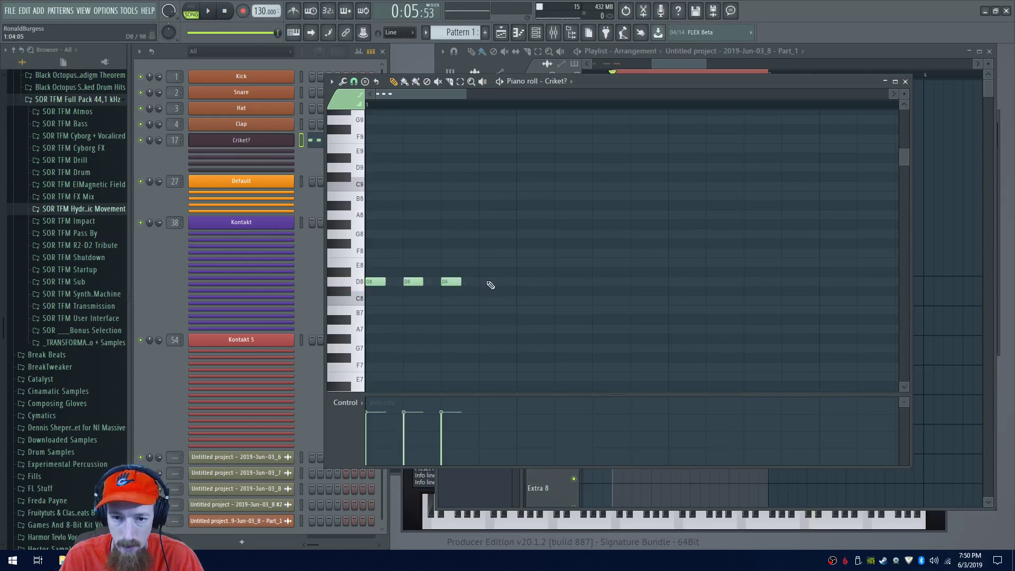
click(481, 282)
right_click(452, 283)
click(444, 274)
drag(446, 274, 450, 283)
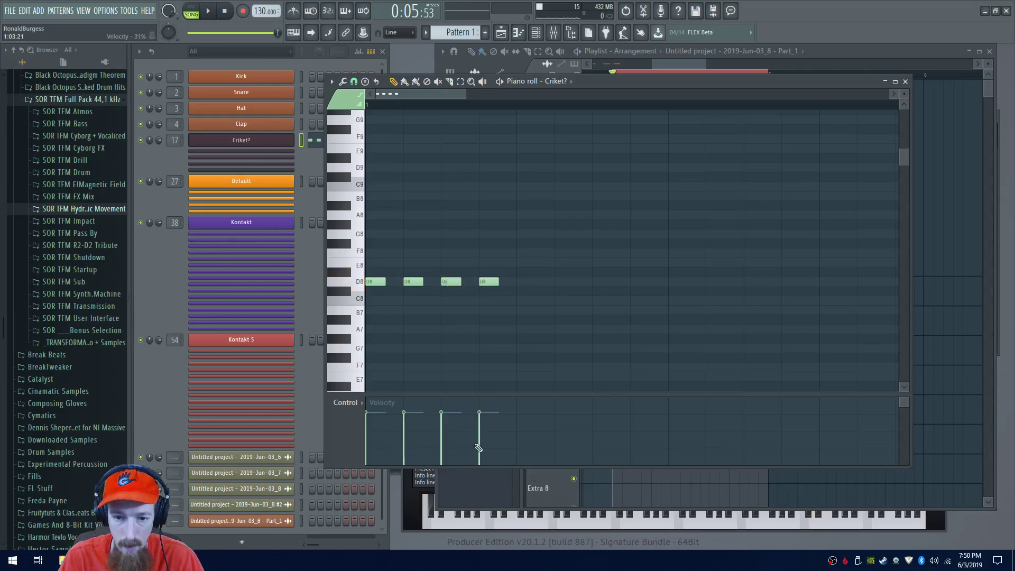
Lower the velocities of all four D8 notes in a slightly rising line and play the pattern on its own
drag(479, 447, 396, 460)
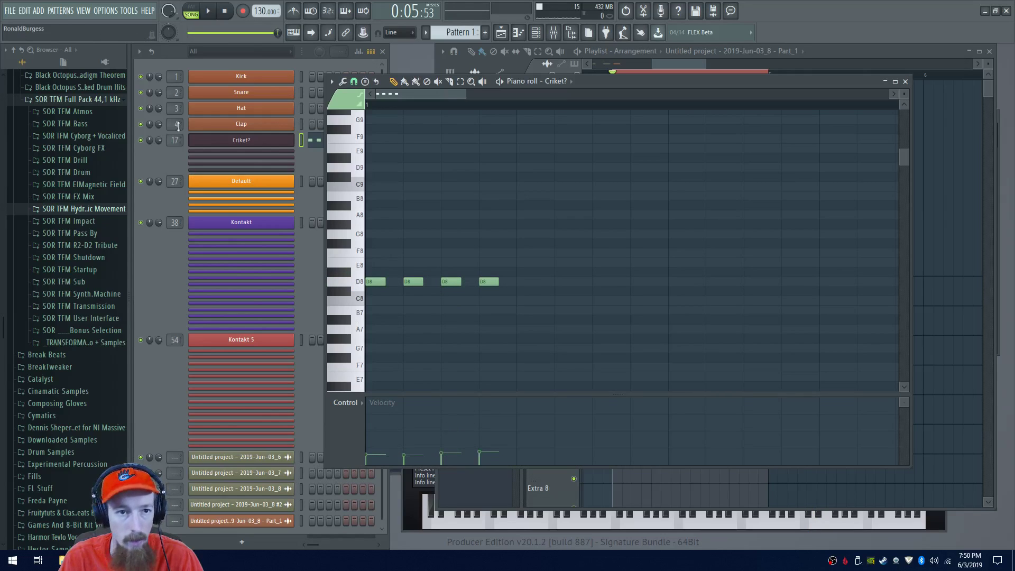
click(191, 15)
key(space)
key(space)
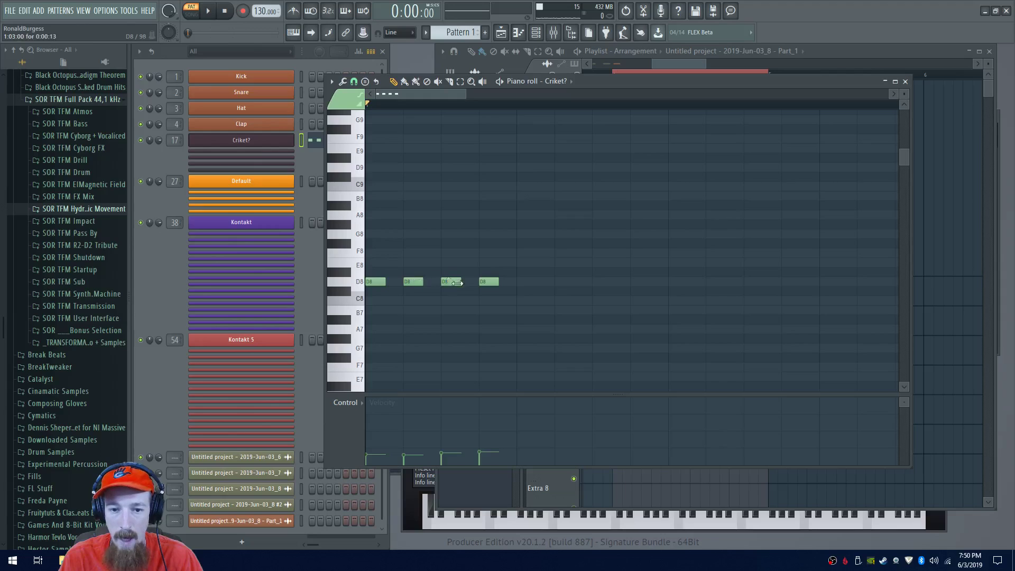
Stretch all four D8 notes together to nearly double their length and spacing, and replay the pattern
double_click(358, 281)
drag(515, 283, 633, 285)
key(space)
key(space)
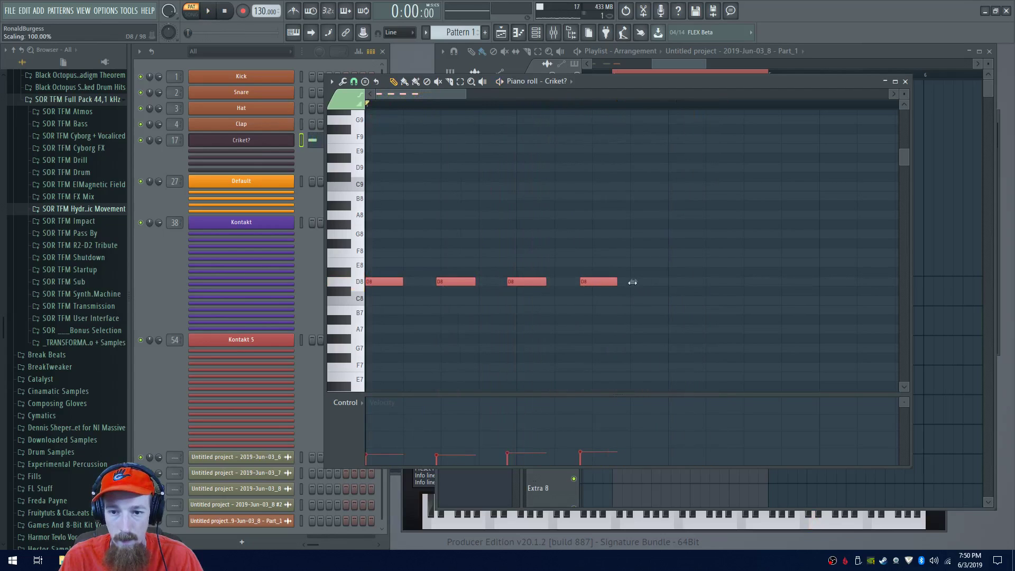
key(space)
key(space)
Deselect the notes, slightly vary their low velocities, and play the pattern again
key(ctrl+d)
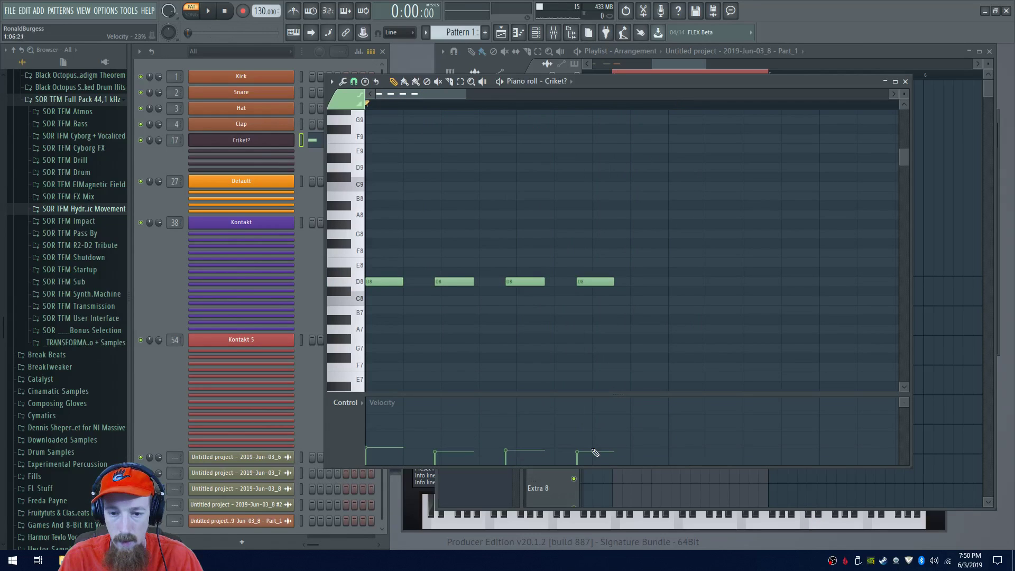
key(space)
key(space)
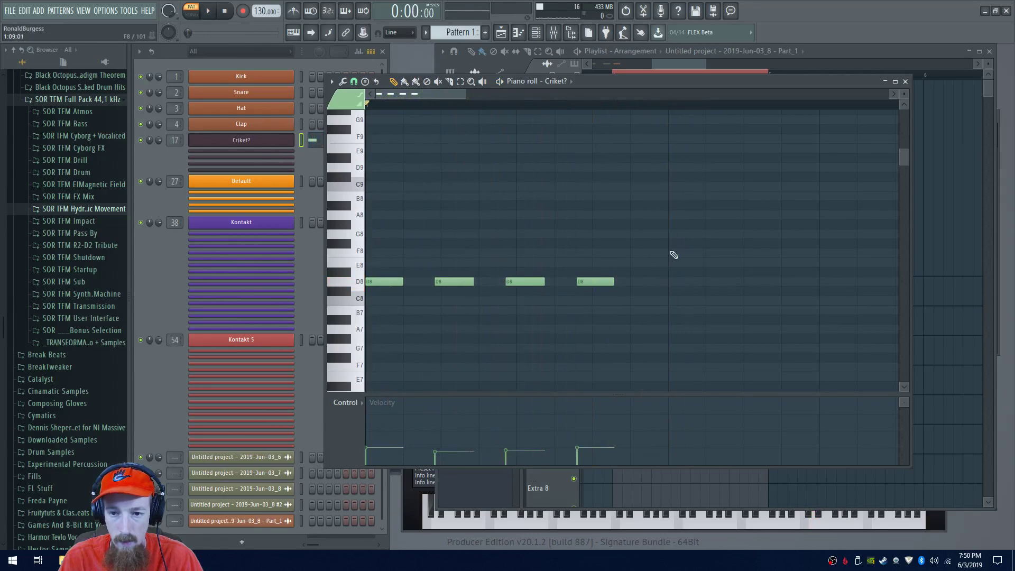
Add a fifth D8 note after the fourth, nudge its position, and play the pattern to check the timing
click(680, 282)
key(space)
key(space)
drag(686, 284, 684, 285)
key(space)
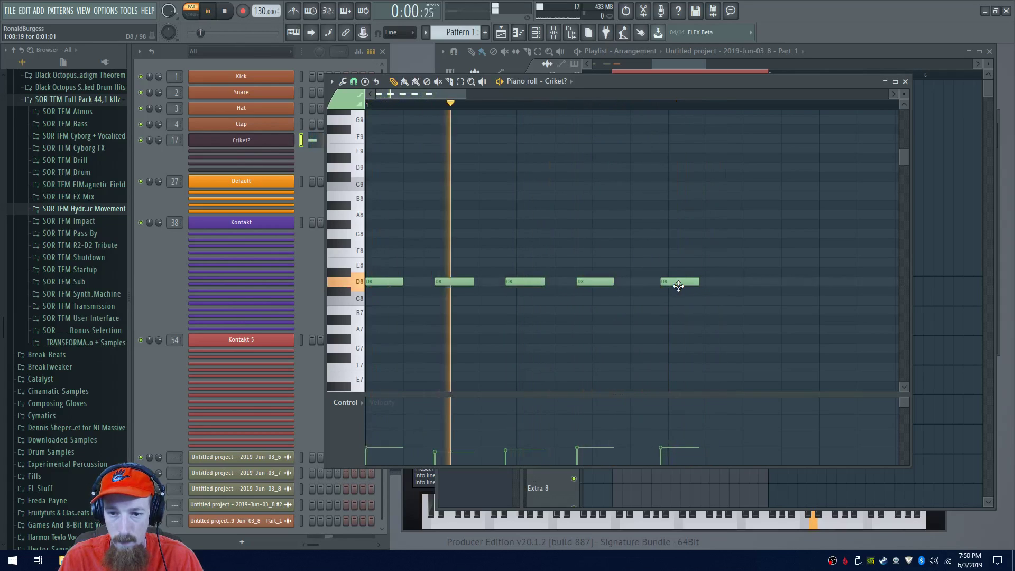
Nudge the fifth D8 note slightly earlier and replay the pattern to check its spacing
key(space)
drag(678, 286, 666, 286)
key(space)
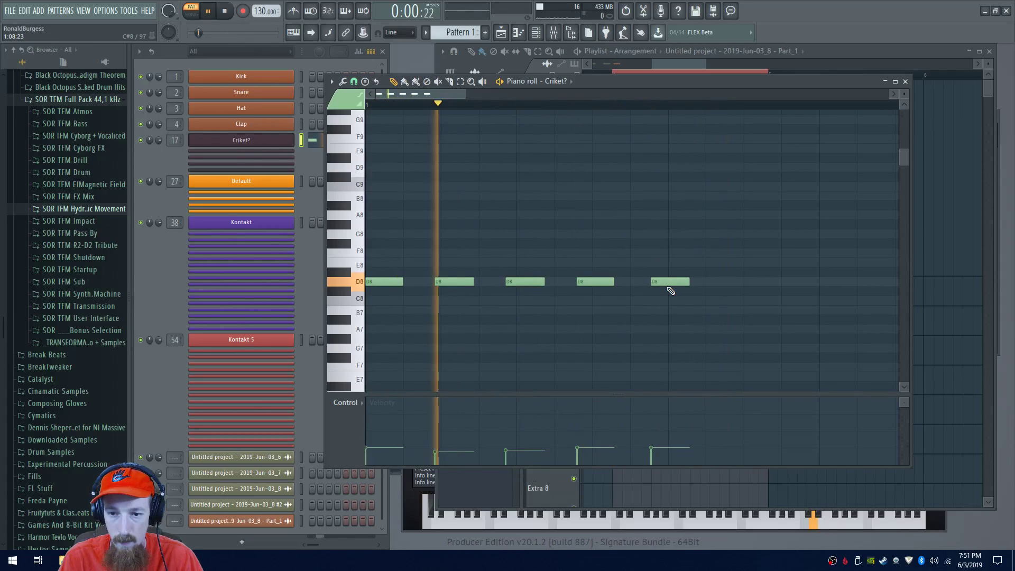
key(space)
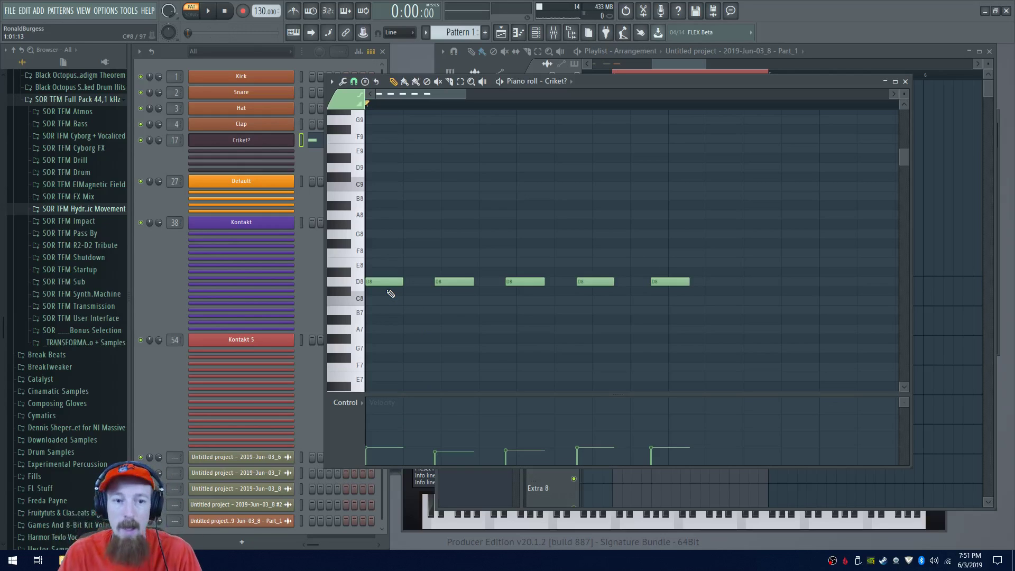
Open the Criket? channel's Harmor effects page and fine-tune the reverb's wet level while listening to the pattern
click(259, 140)
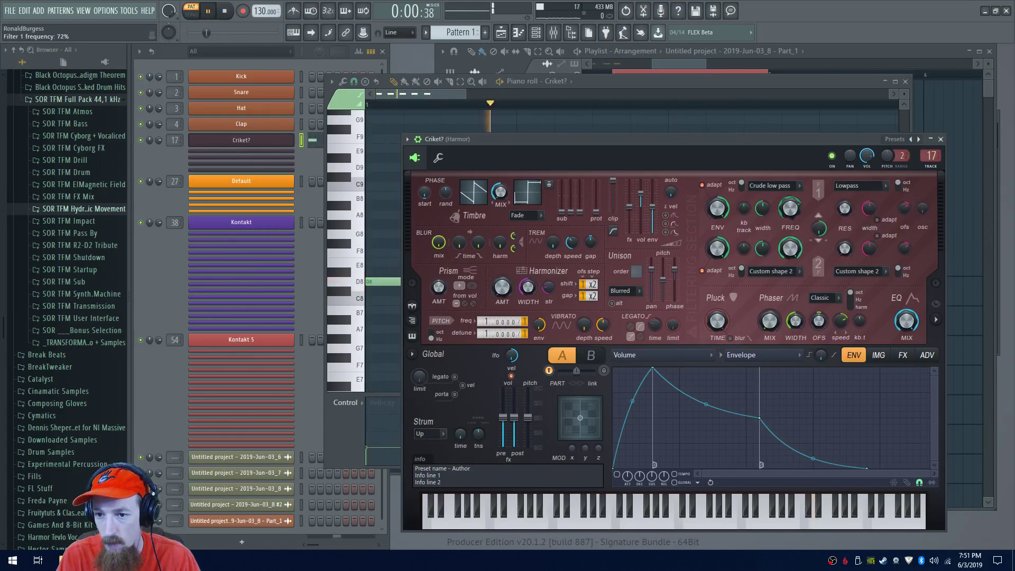
key(space)
click(903, 355)
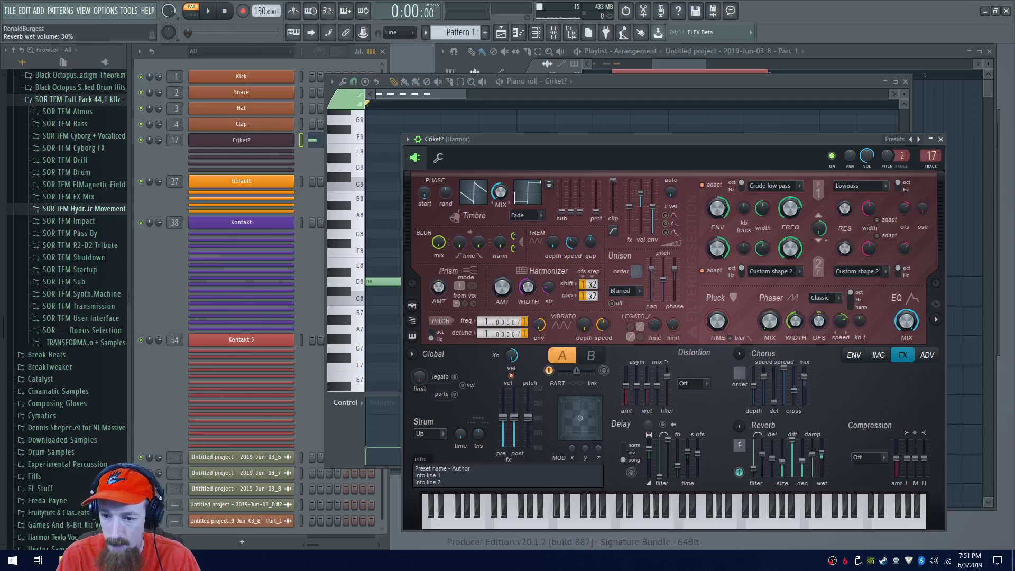
key(space)
drag(821, 458, 822, 454)
Use a unison order of 2, reduce unison pitch thickness to 11%, and lower the unison pan while auditioning the pattern
key(space)
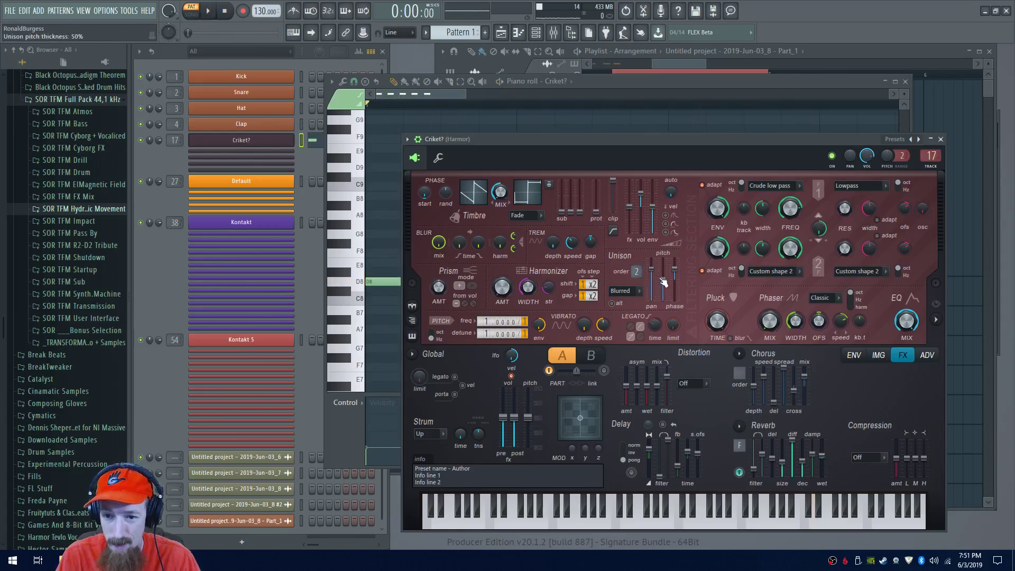
key(space)
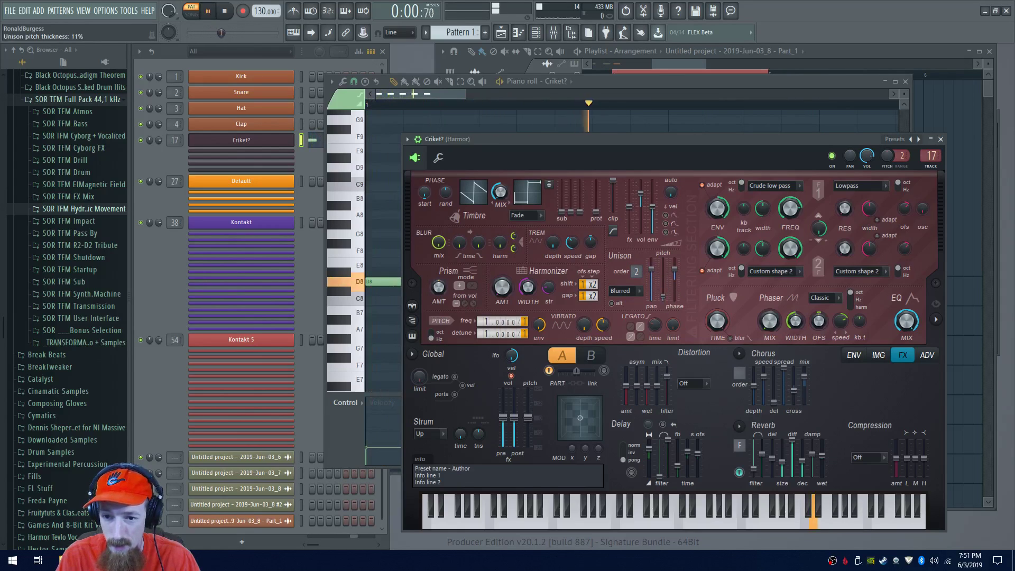
key(space)
drag(651, 274, 652, 291)
key(space)
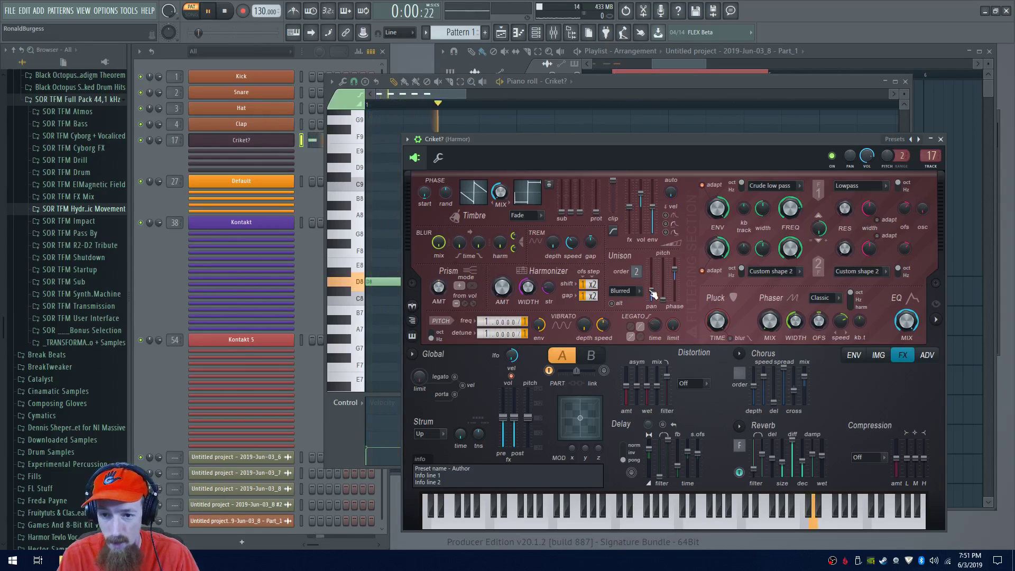
key(space)
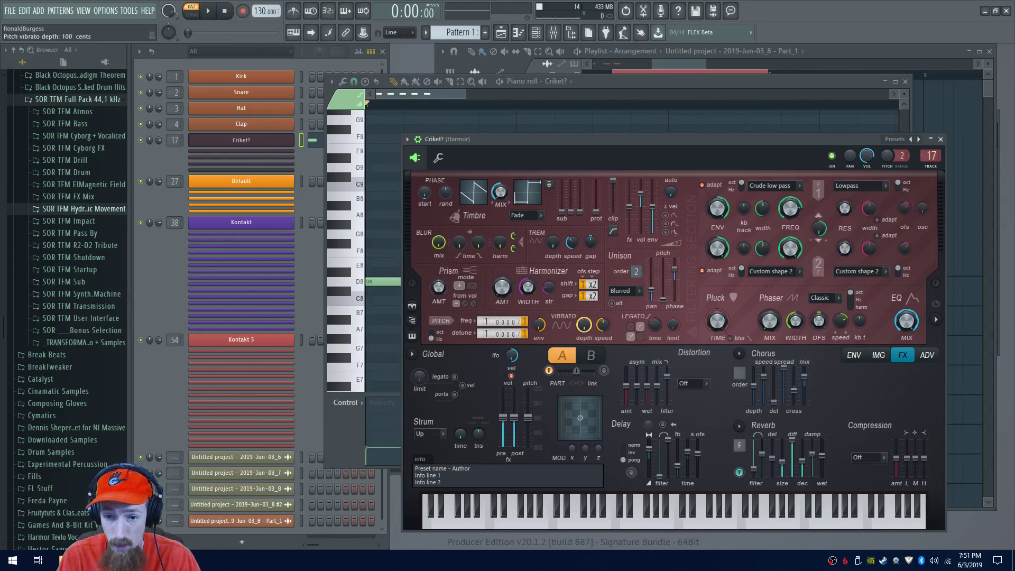
Try pitch vibrato on the chirps with a depth of 100 cents and a speed around 131 ms
key(space)
key(space)
drag(603, 327, 604, 316)
key(space)
scroll(603, 324, down, 5)
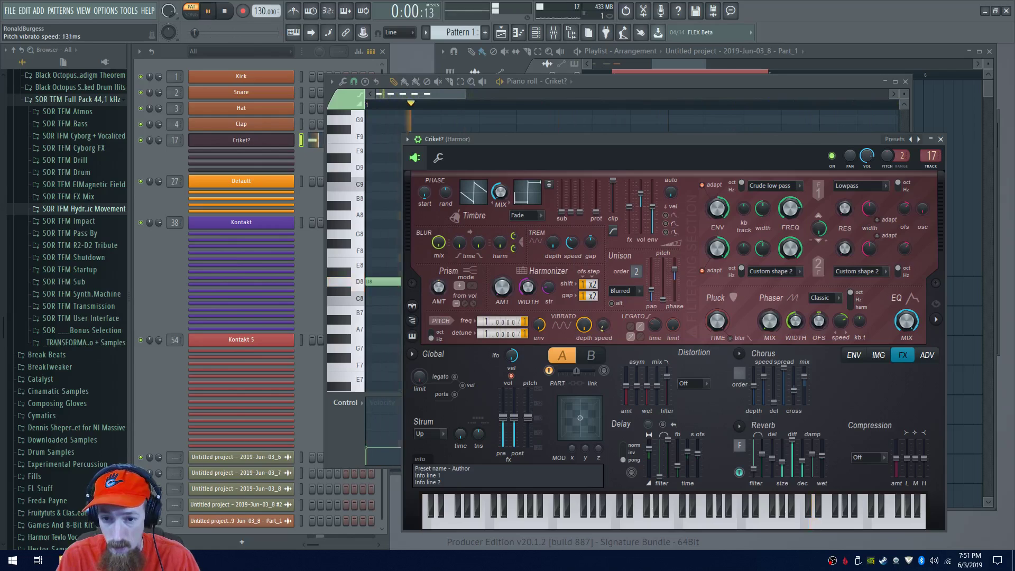
key(space)
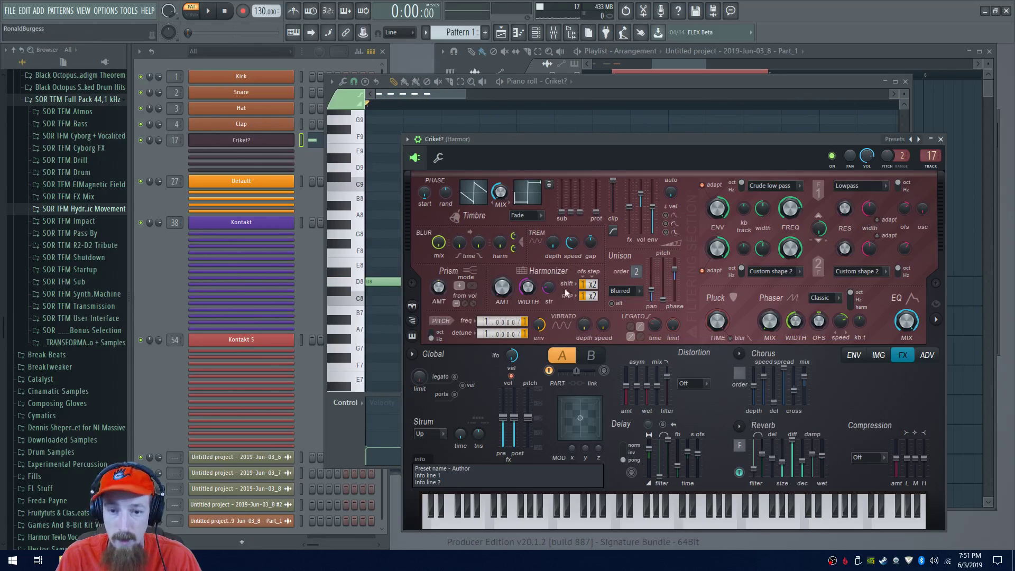
Raise Harmor's tremolo depth and adjust the tremolo speed to about 17 ms while playing the pattern
key(space)
drag(552, 244, 574, 243)
key(space)
key(space)
key(space)
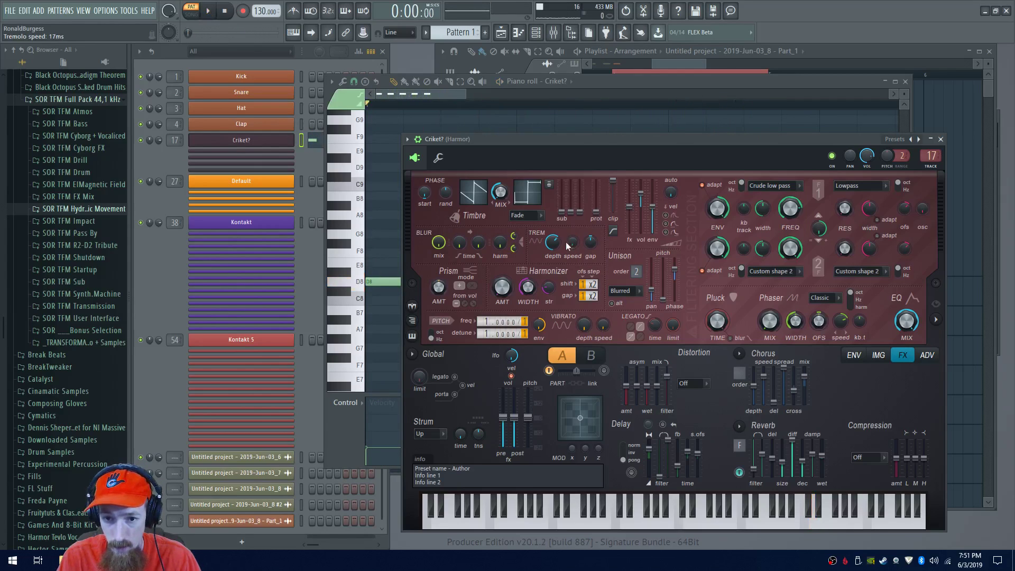
Refine the tremolo to 85% depth with an adjusted gap, keeping the speed at 17 ms, and audition it
key(space)
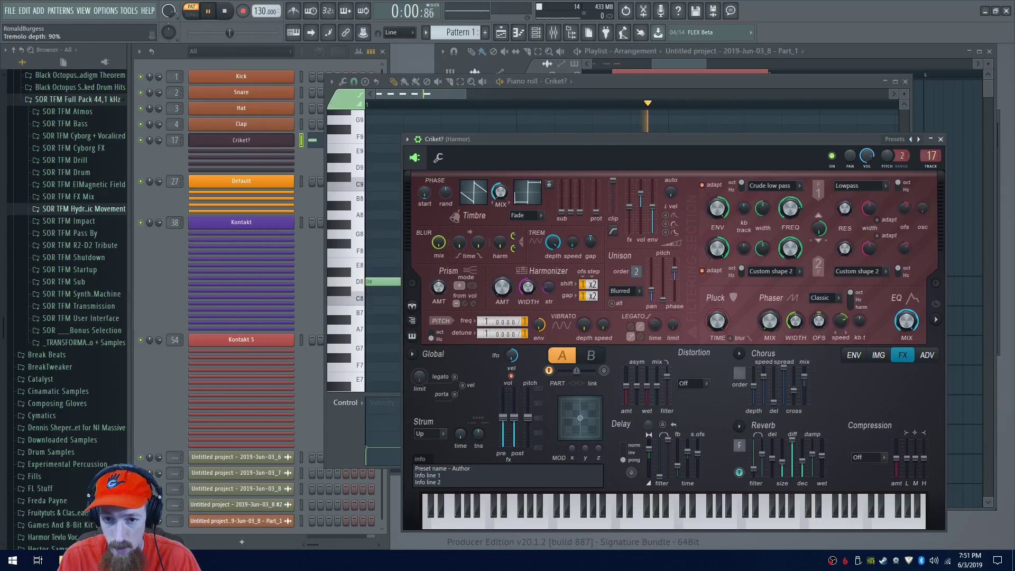
scroll(590, 242, up, 3)
drag(571, 242, 571, 244)
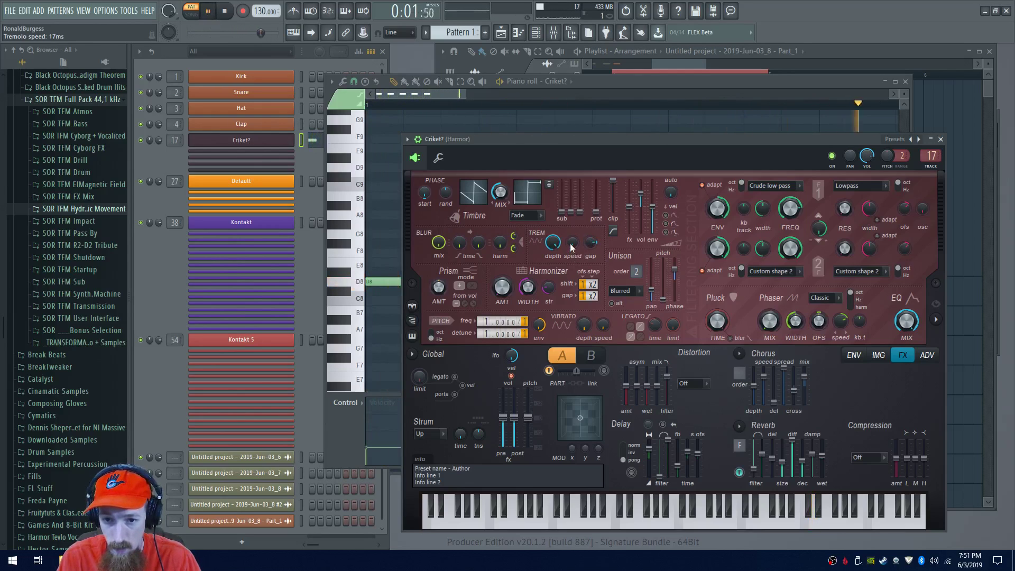
key(space)
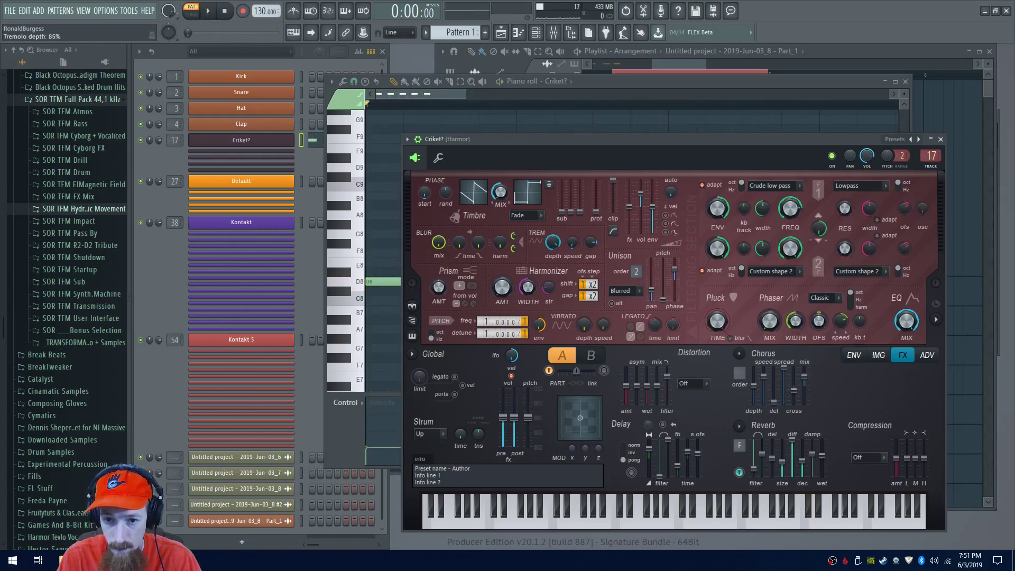
key(space)
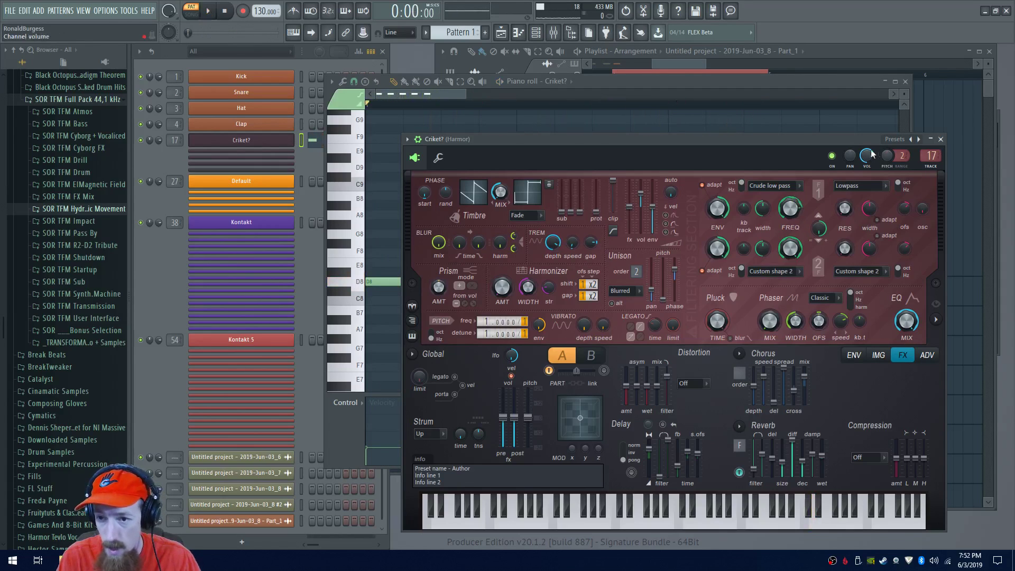
Move the Harmor window up over the channel rack and lower filter 1's resonance amount to about 18% while auditioning the pattern
drag(778, 138, 598, 103)
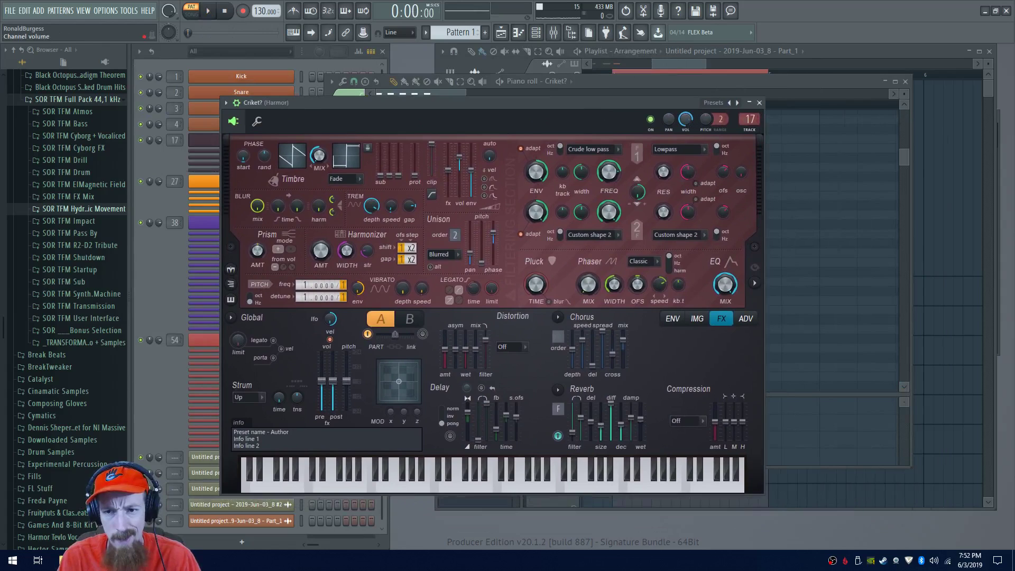
key(space)
key(space)
key(space)
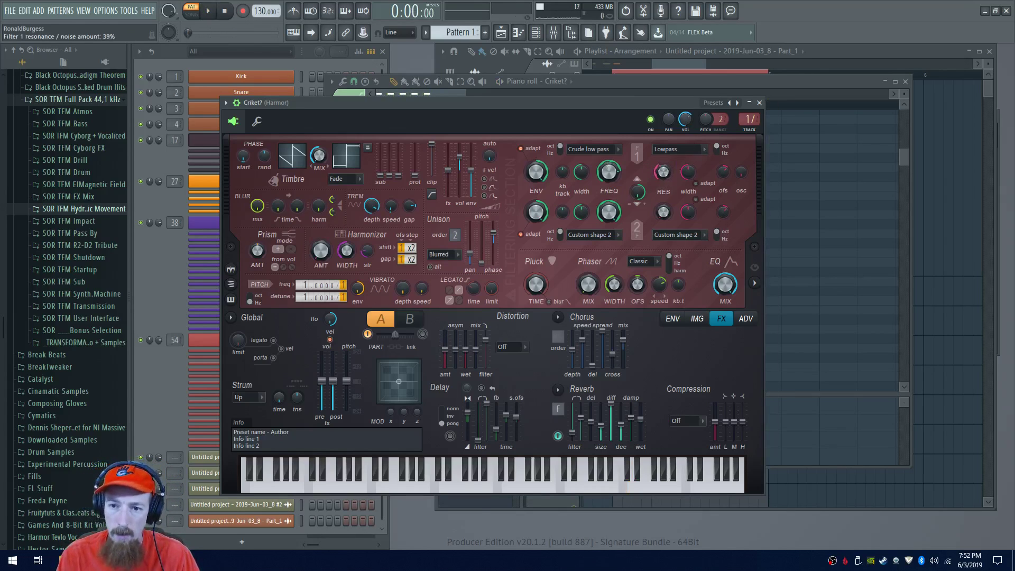
key(space)
mouse_move(662, 172)
mouse_down()
mouse_move(663, 193)
mouse_move(666, 178)
mouse_up()
key(space)
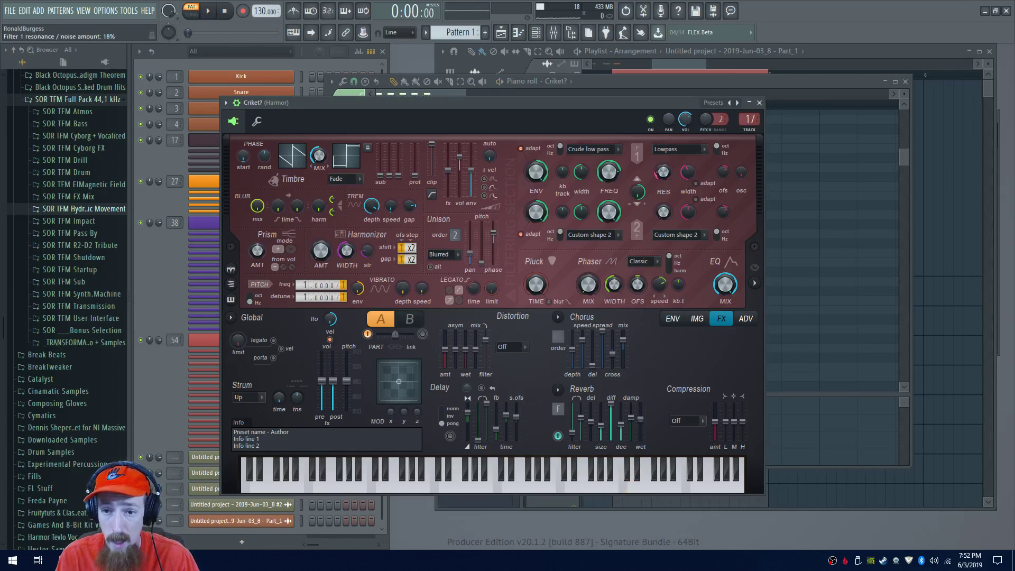
key(space)
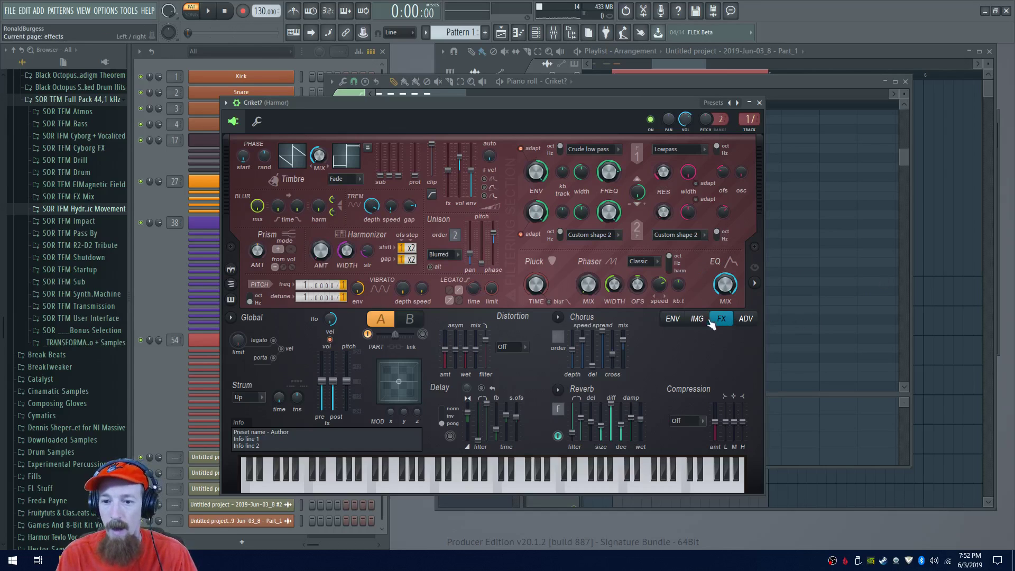
Show Harmor's volume envelope, expand the spectral display, and play the pattern to view its harmonics
click(698, 318)
click(673, 318)
click(755, 282)
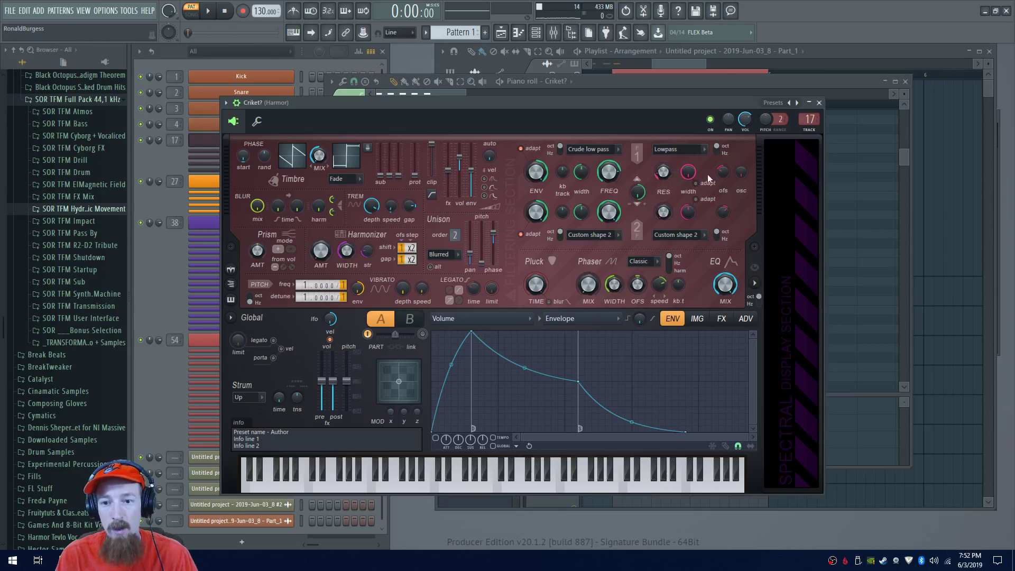
key(space)
key(space)
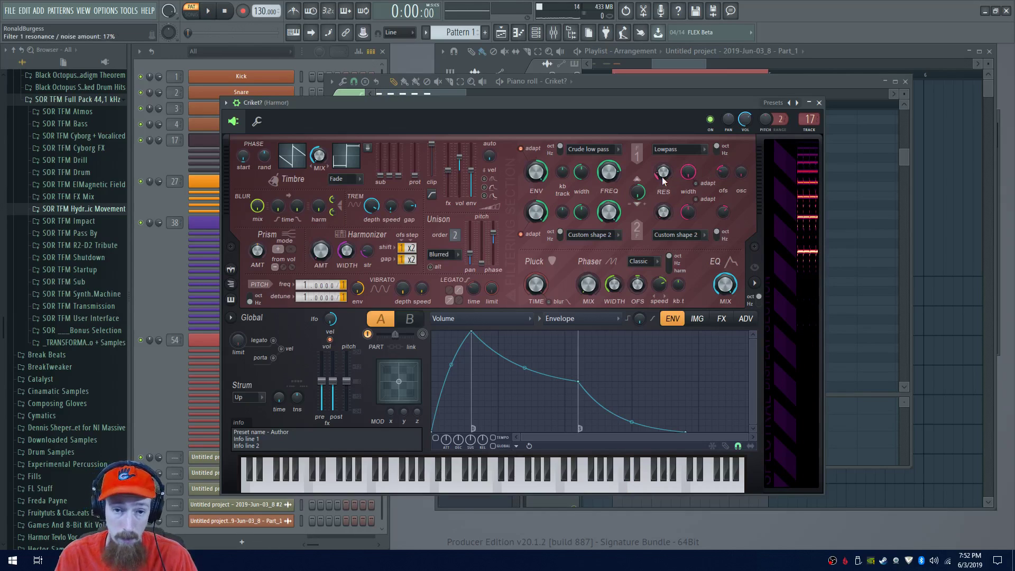
Try a higher timbre mix toward timbre 2 while playing the pattern
key(space)
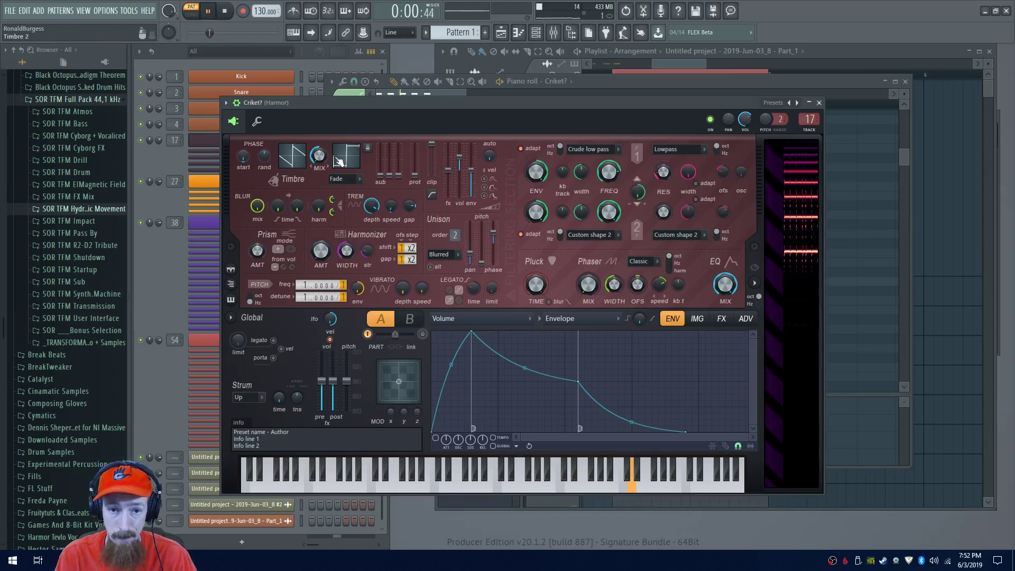
key(space)
drag(319, 155, 319, 111)
key(space)
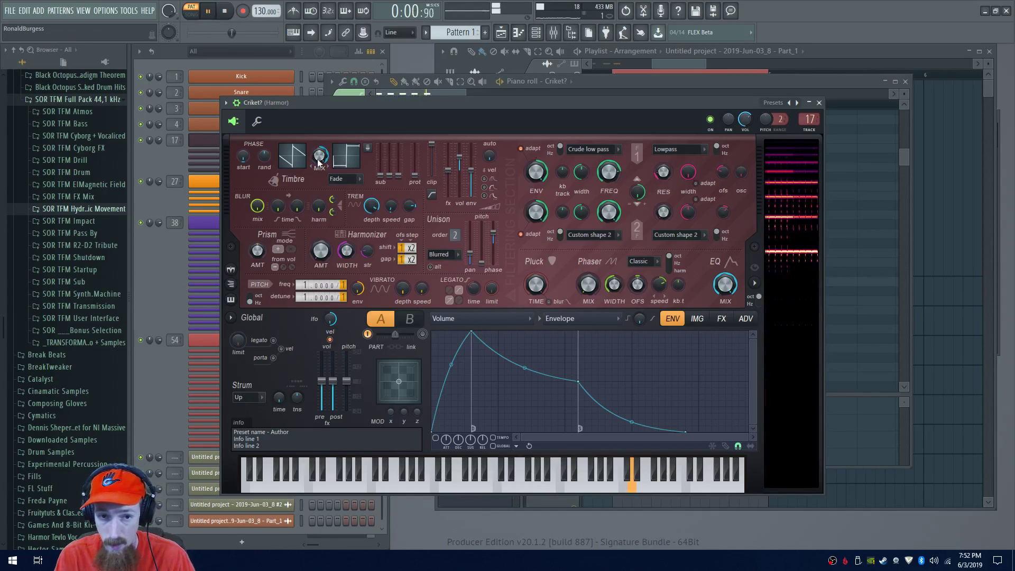
key(space)
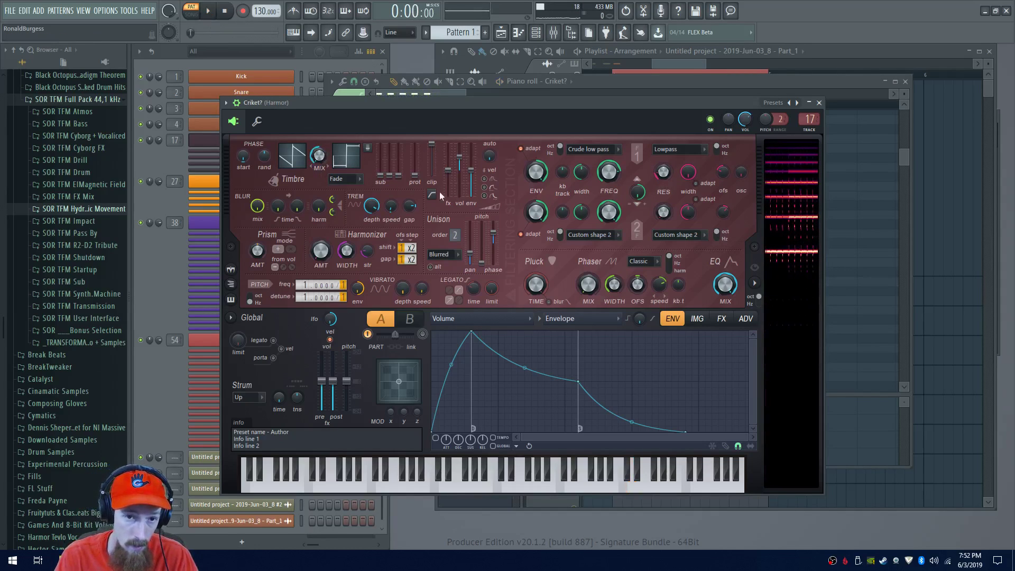
Bring up Harmor's image resynthesis page and try image time offsets from about 94% down to 89%
click(745, 318)
click(697, 318)
key(space)
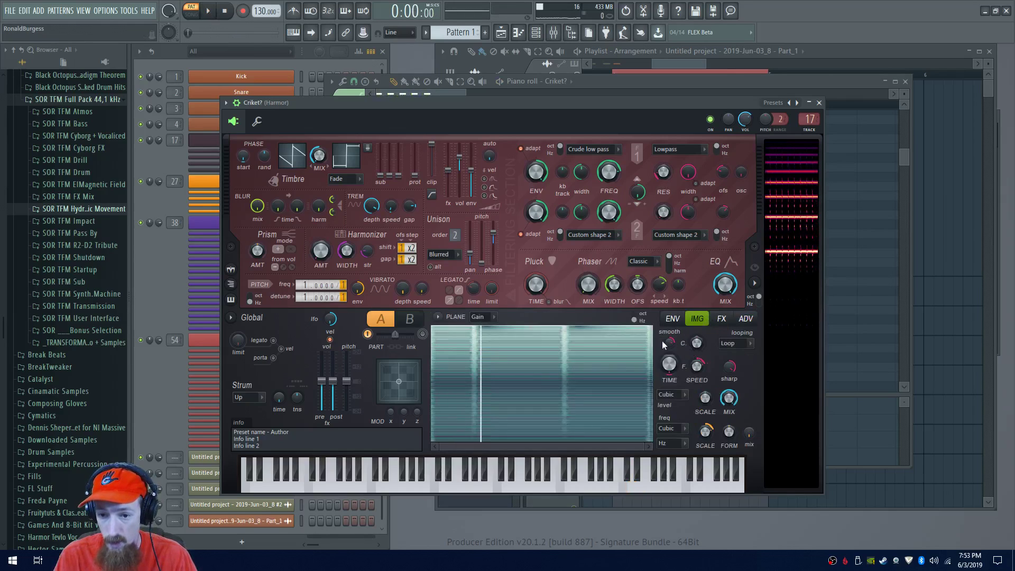
key(space)
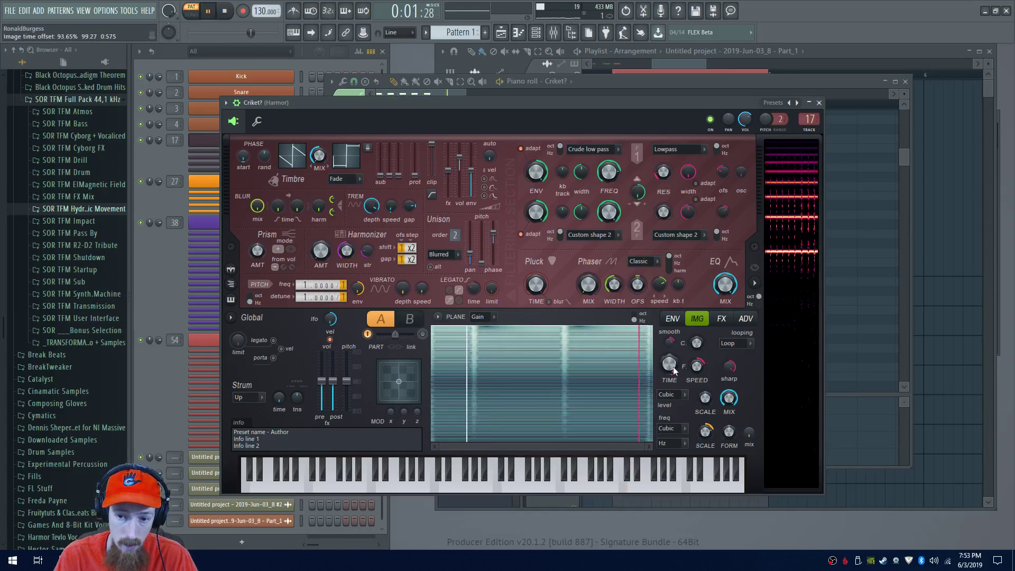
key(space)
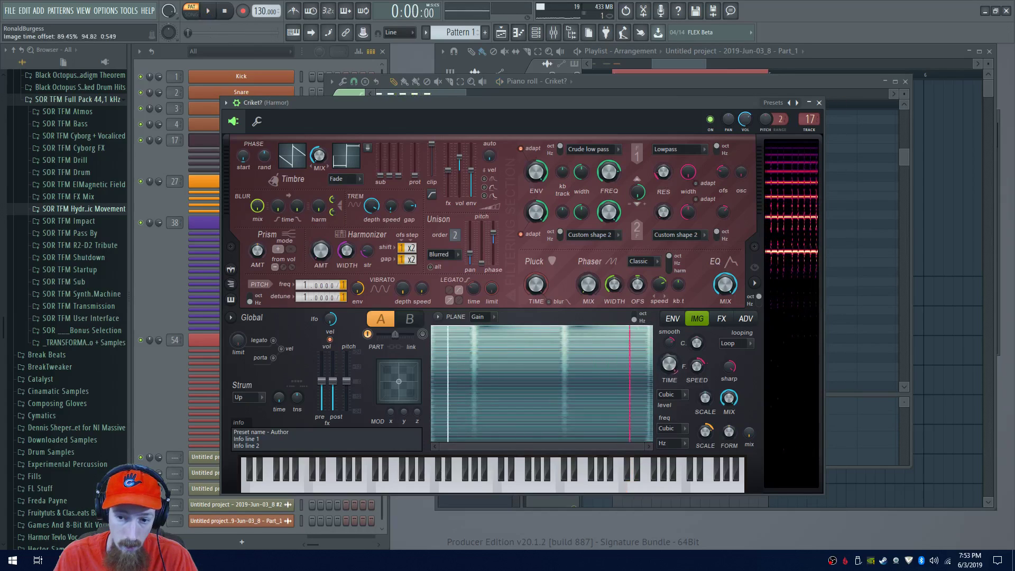
Shift the image time offset close to the sample's start and adjust the image fine speed around -35%, replaying the pattern
key(space)
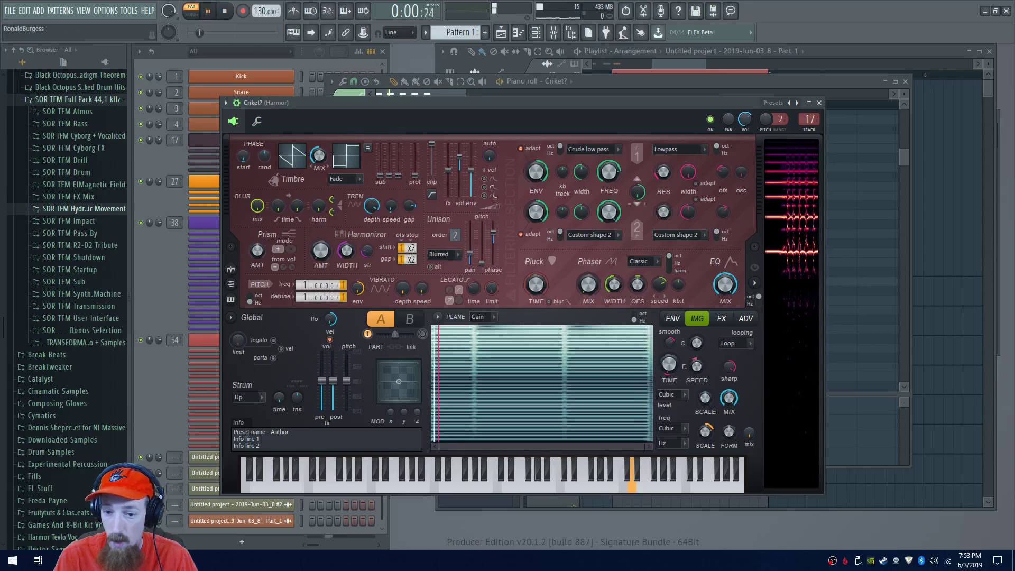
key(space)
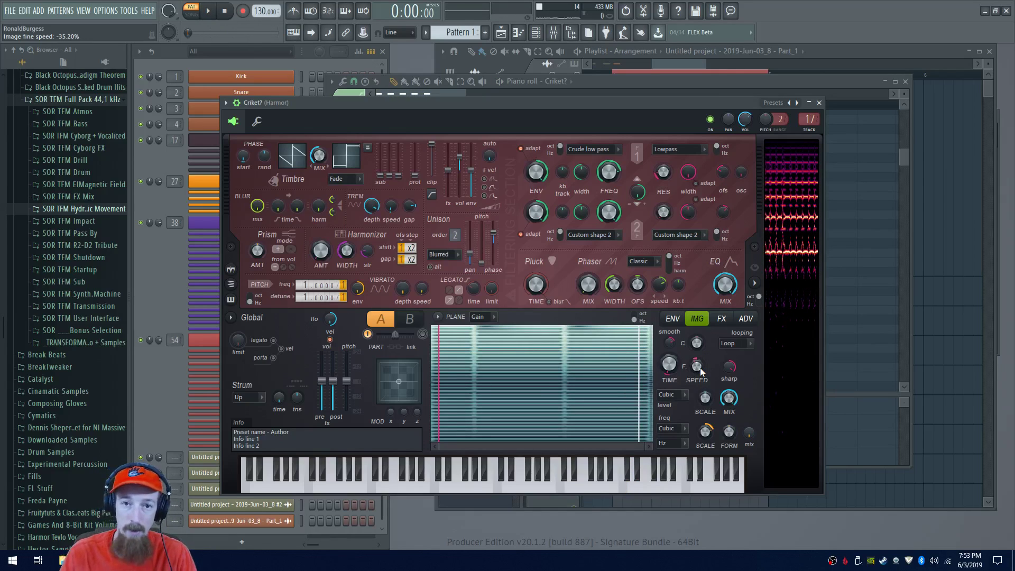
key(space)
mouse_move(702, 372)
mouse_down()
mouse_move(702, 402)
mouse_move(702, 372)
mouse_up()
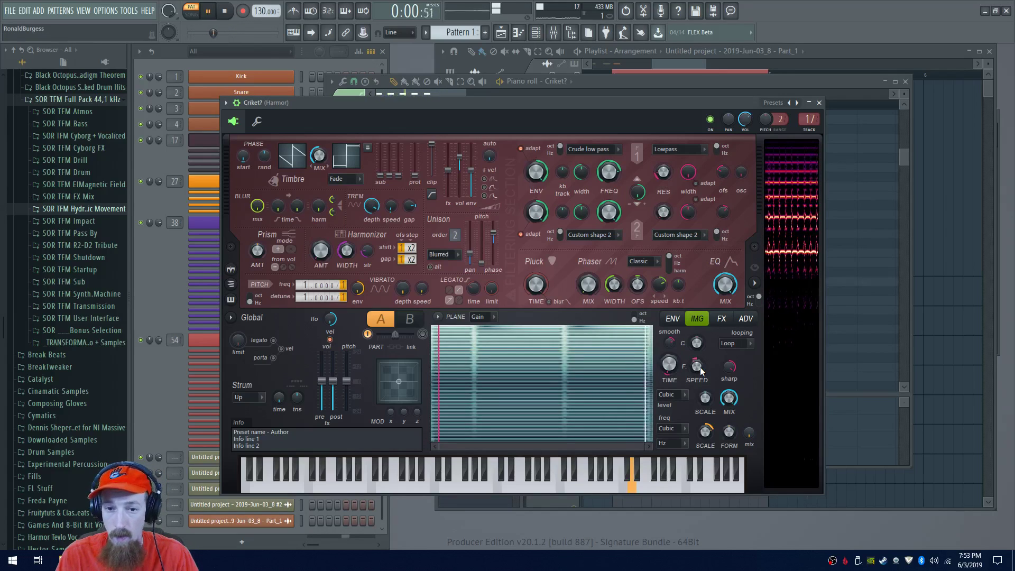
Bring the piano roll forward, stop playback, and preview single pitches around D8 on its keyboard
click(815, 83)
key(space)
click(349, 274)
click(351, 284)
click(353, 285)
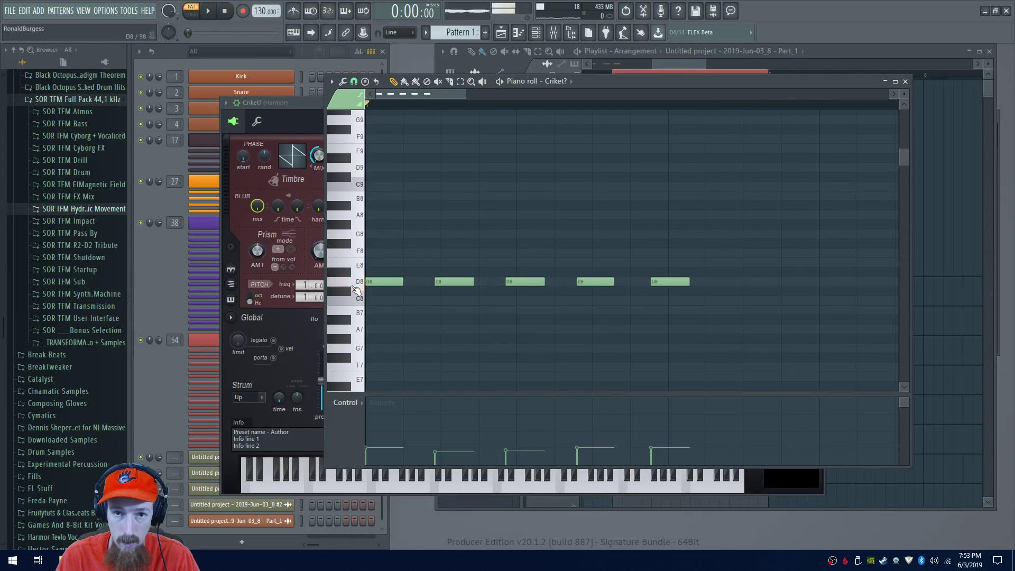
Return to Harmor and reset the image time offset to the very start of the sample while listening
click(297, 421)
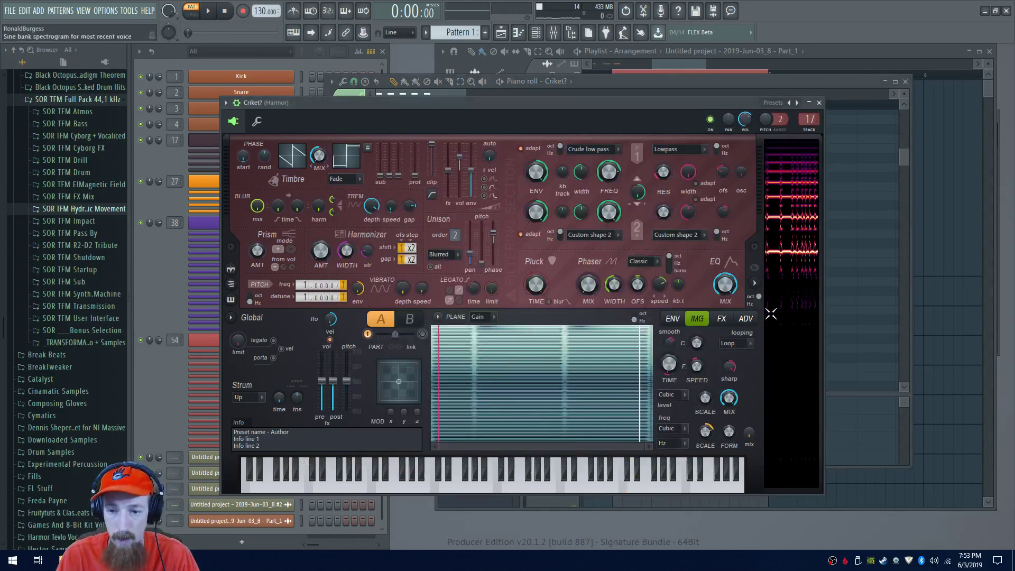
drag(669, 364, 669, 370)
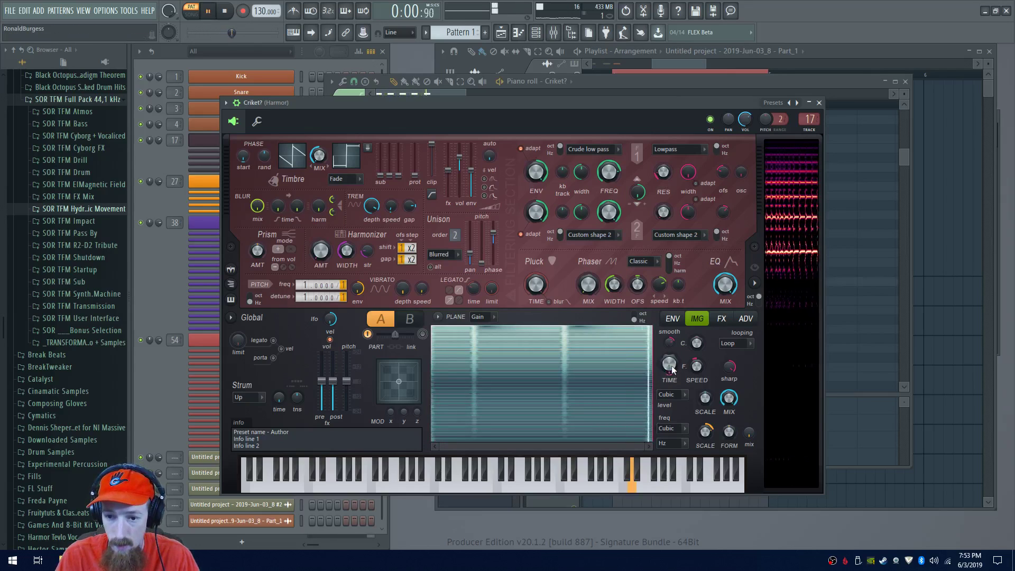
key(space)
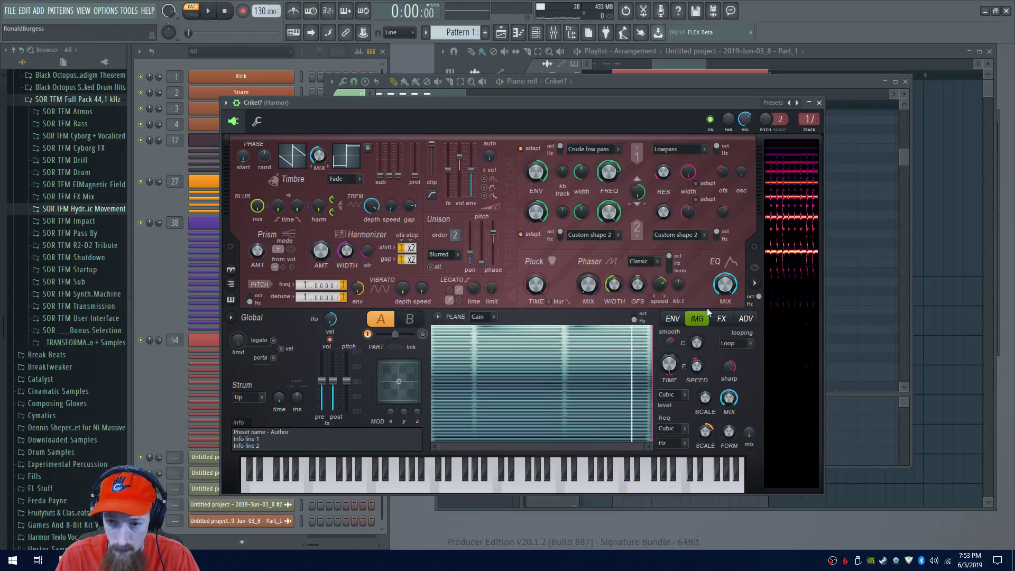
Select all five D8 notes in the piano roll and shorten them together to about a fifth of their length
key(space)
key(F7)
drag(392, 268, 655, 286)
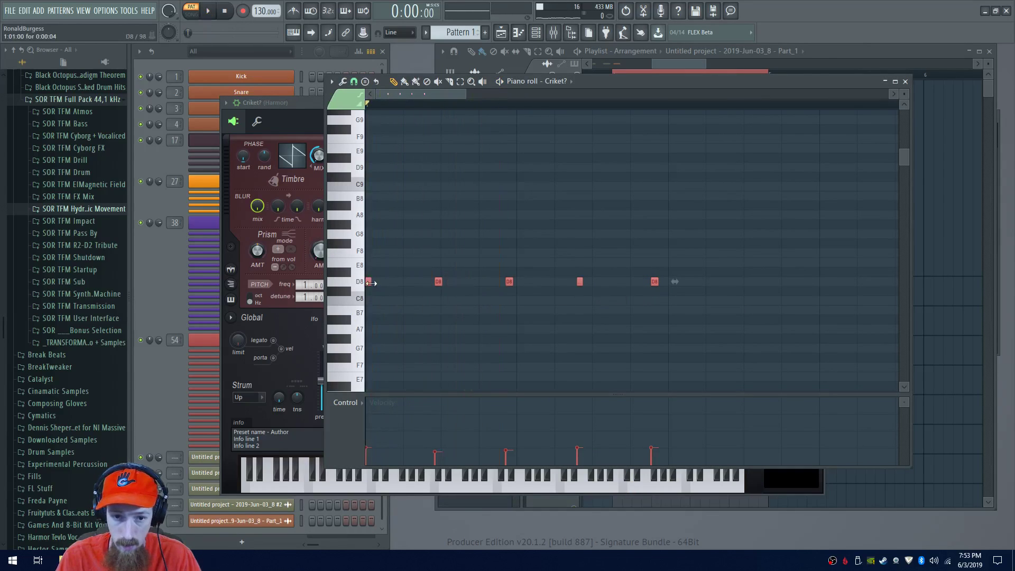
Try moving the second D8 note earlier and down to B7, restore its position, and replay the pattern
click(419, 293)
drag(439, 282, 401, 309)
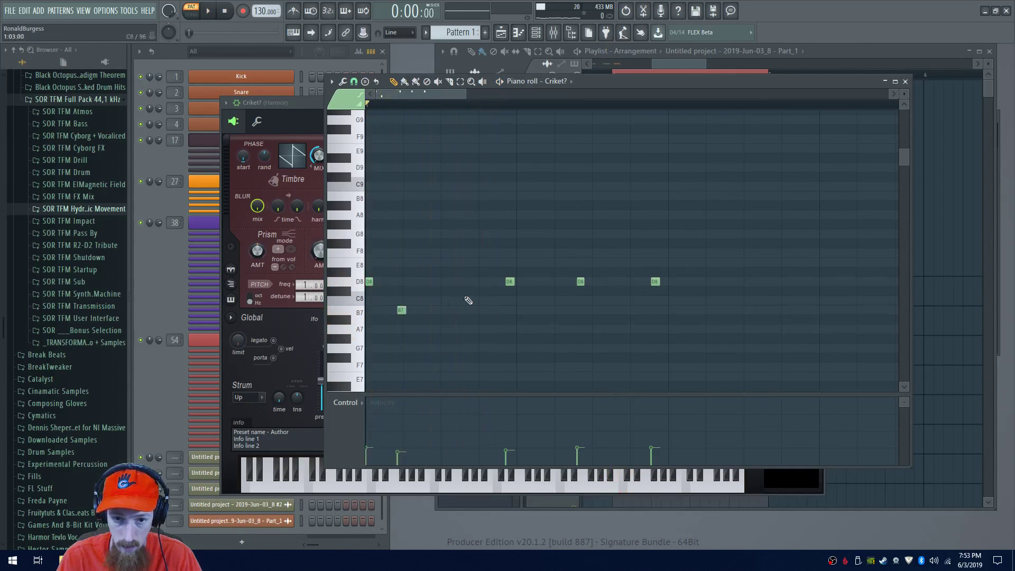
click(405, 310)
drag(440, 303, 440, 281)
key(space)
key(space)
Transpose the selected D8 notes down three octaves to D5 while playing the pattern
drag(679, 278, 408, 307)
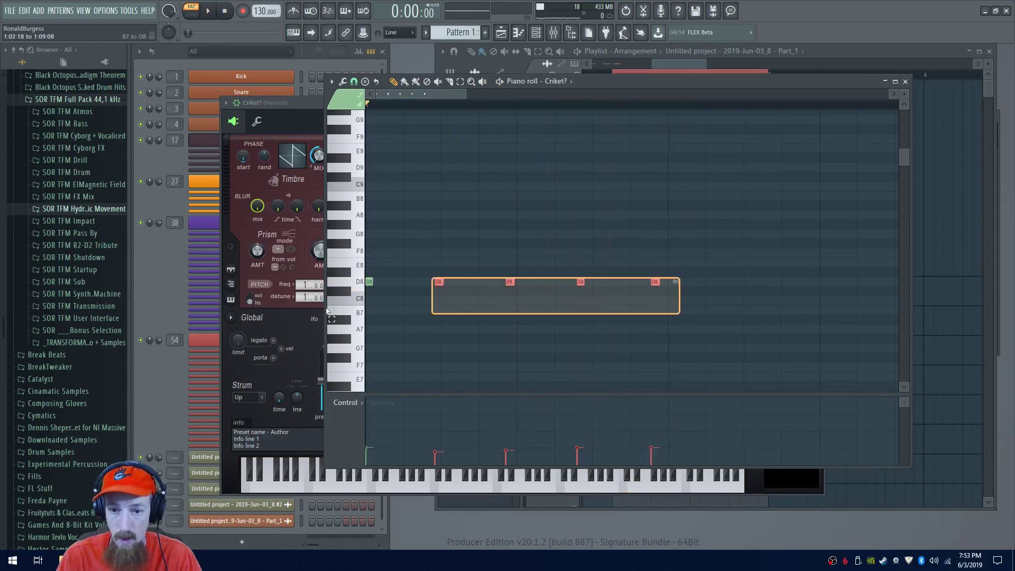
key(space)
scroll(442, 306, down, 3)
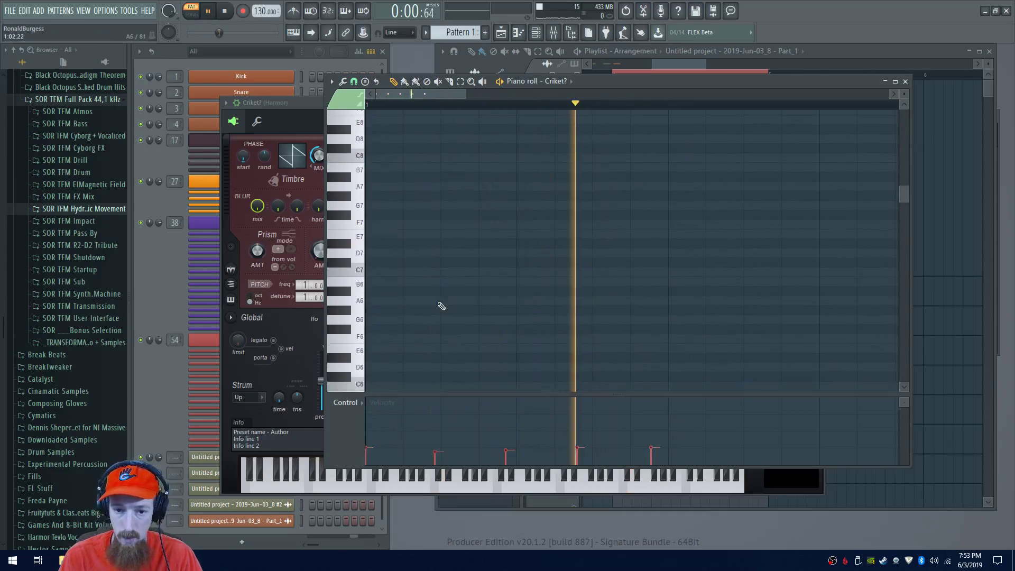
key(space)
scroll(390, 356, down, 2)
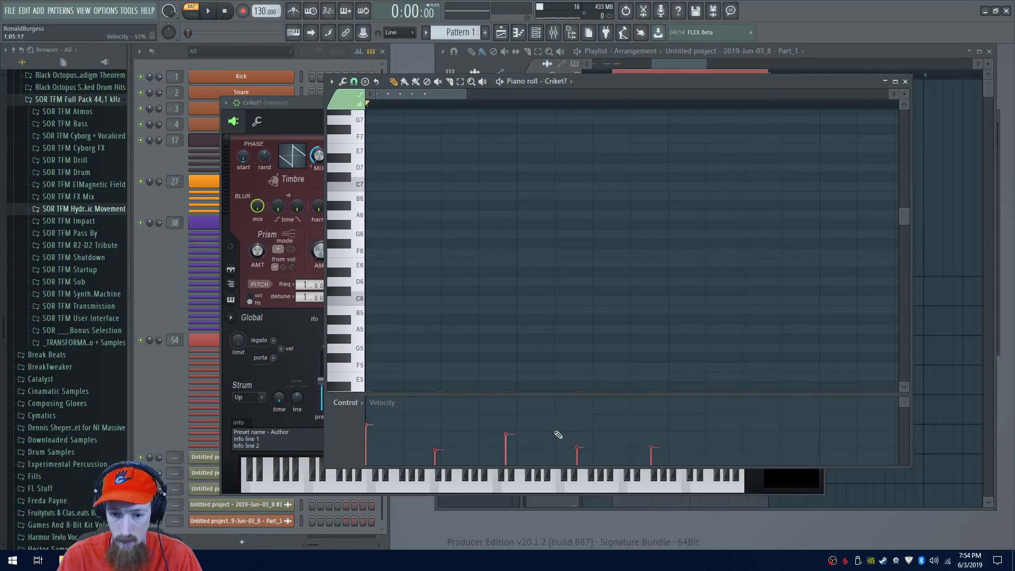
Raise the D5 notes' velocities unevenly, the last to about 35%, and lengthen the first note slightly while replaying
key(space)
drag(653, 431, 652, 441)
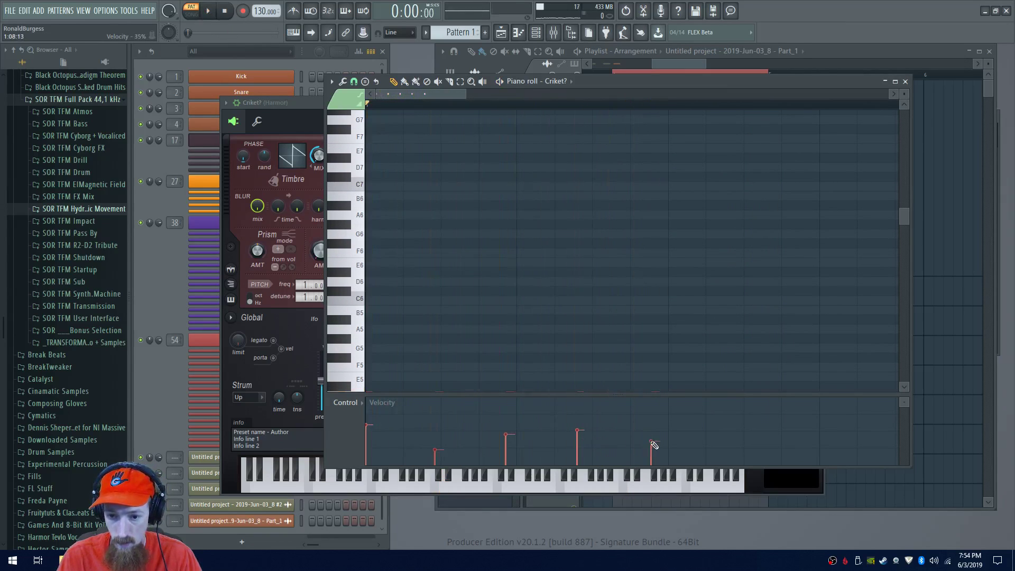
key(space)
scroll(468, 341, down, 2)
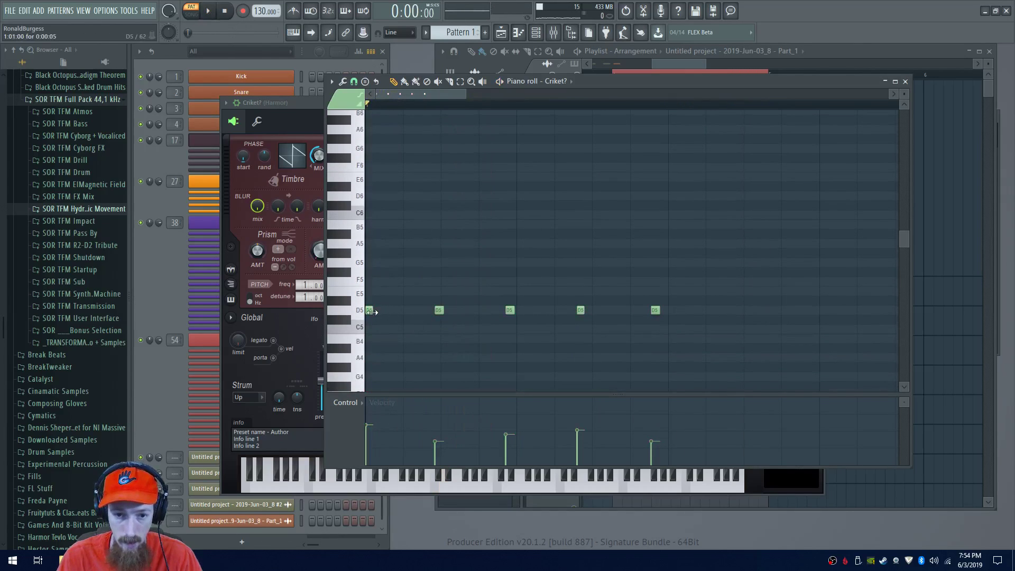
key(space)
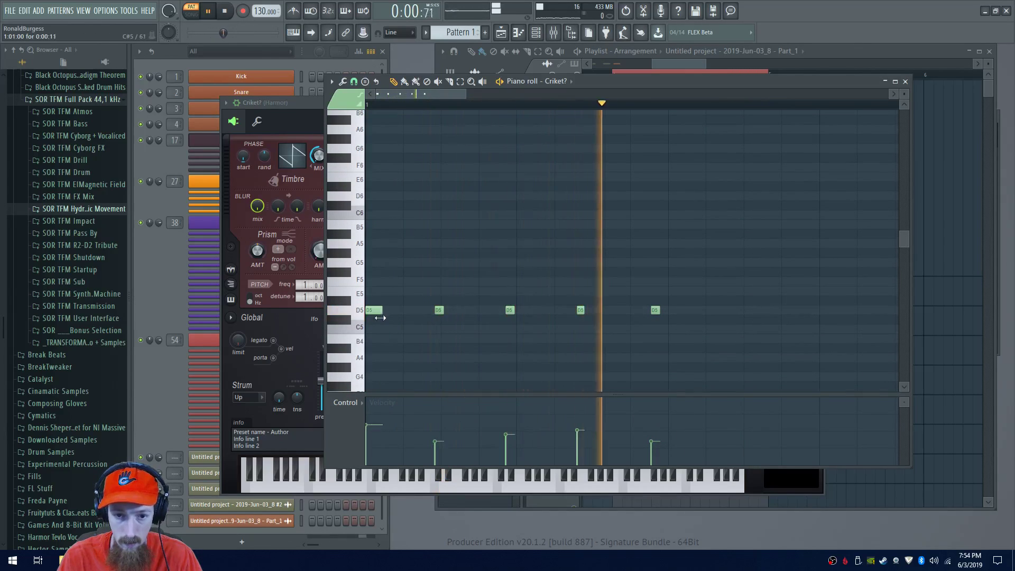
key(space)
Switch to the reference video in the browser, replay its opening data stream section, and return to FL Studio
key(alt+Tab)
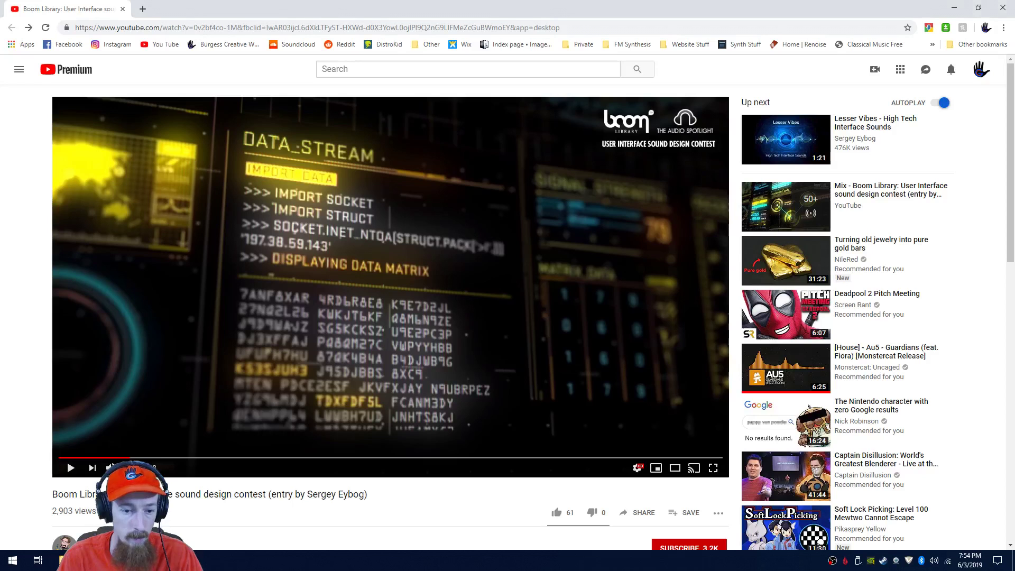
drag(118, 457, 69, 464)
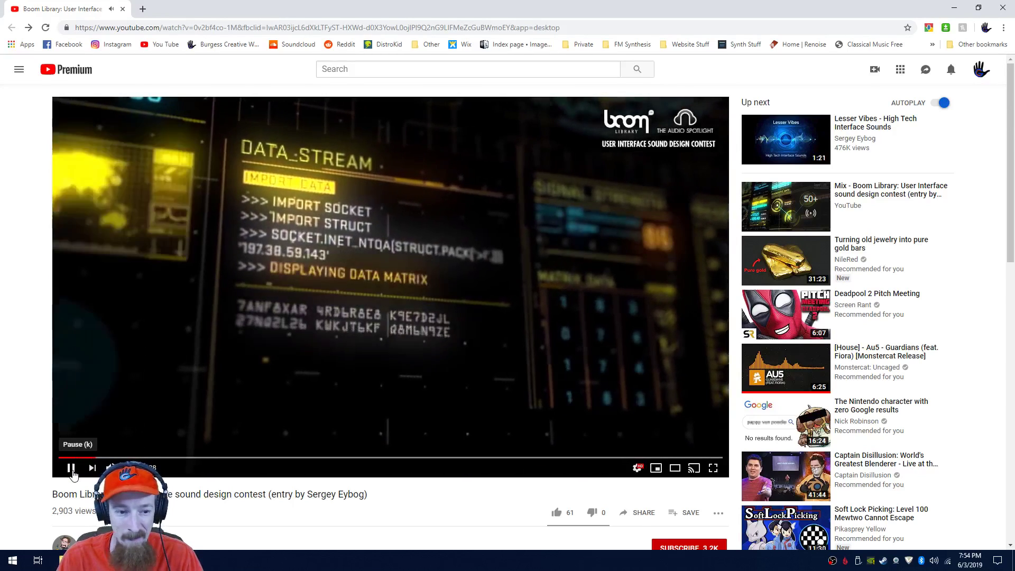
click(72, 471)
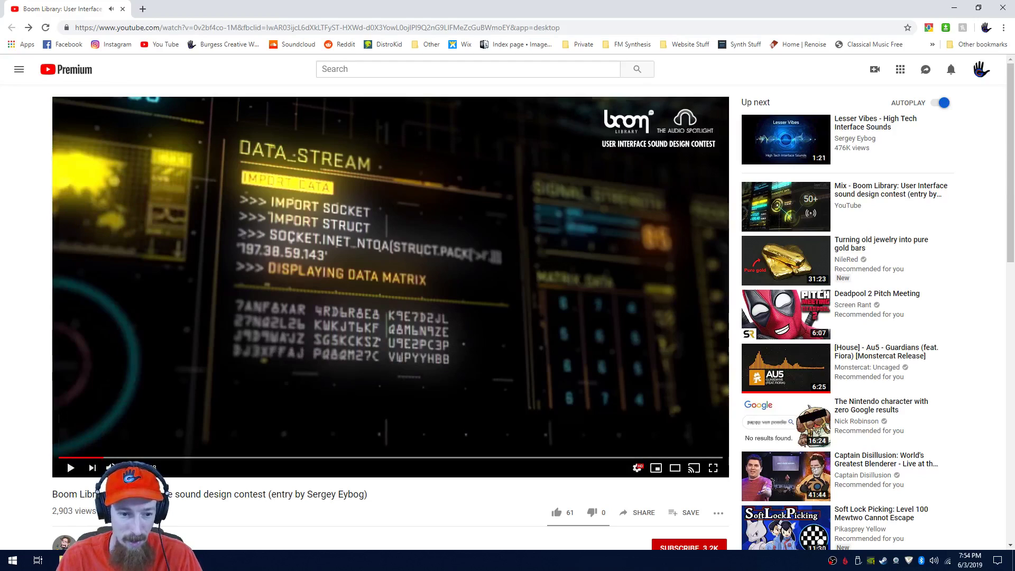
click(60, 561)
Add short notes on D#5, F5, D#5 and E5 between the first D5 notes and play the pattern
scroll(449, 259, down, 3)
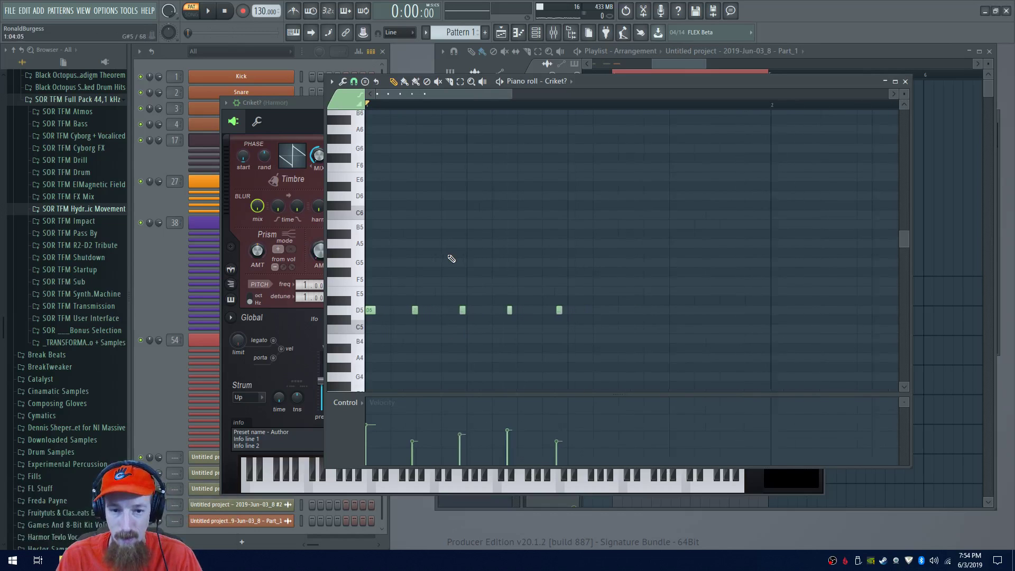
click(386, 301)
click(407, 300)
click(400, 281)
click(430, 291)
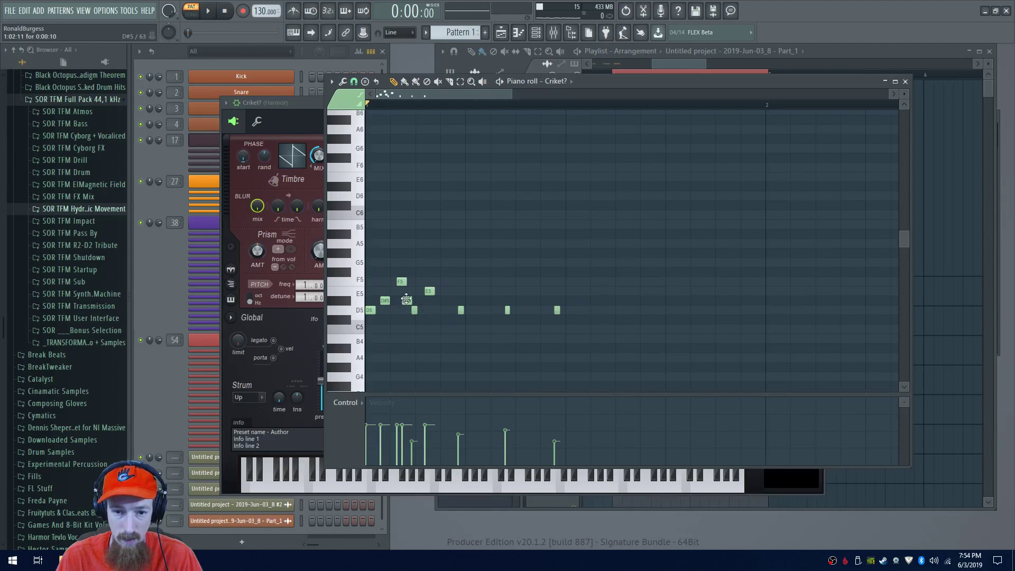
key(space)
key(space)
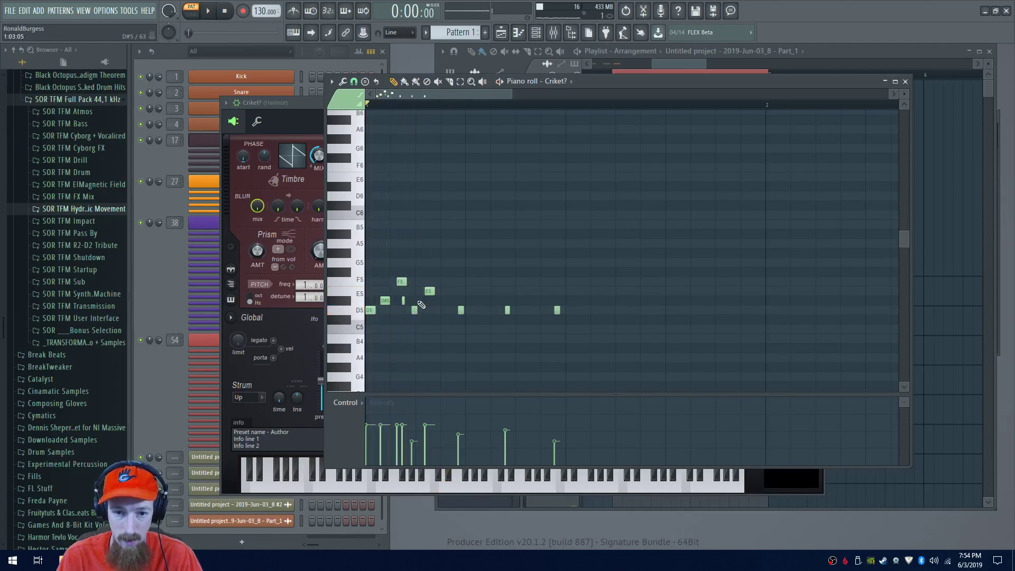
Delete the F5 note and shift the first D#5 note slightly later, replaying the sequence
drag(399, 284, 389, 301)
right_click(398, 283)
key(space)
key(space)
right_click(403, 301)
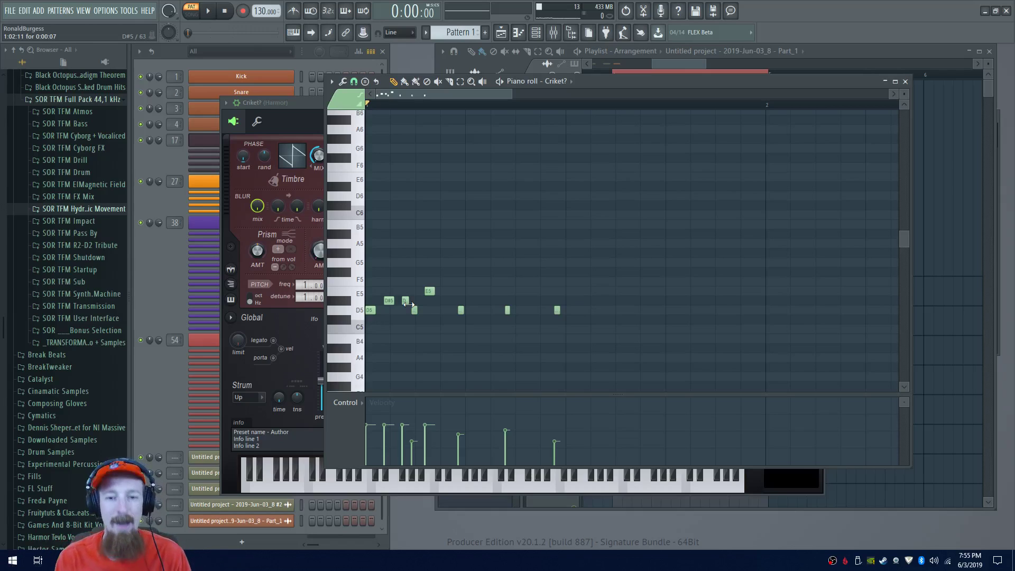
Move a note up to about F5 and add a D#5 note after the E5, replaying the melody repeatedly
ctrl+scroll(407, 298, up, 3)
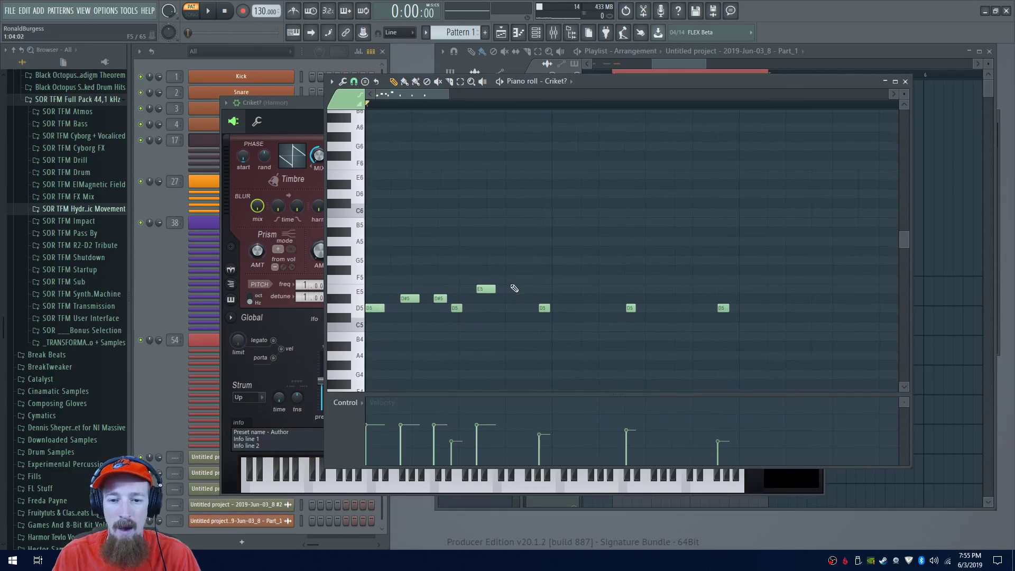
ctrl+scroll(497, 286, down, 1)
key(space)
key(space)
drag(460, 290, 437, 255)
key(space)
key(space)
key(space)
key(space)
click(518, 284)
drag(431, 257, 433, 267)
Return to Harmor, set the second filter's type to Classic band stop, and play the pattern
click(306, 310)
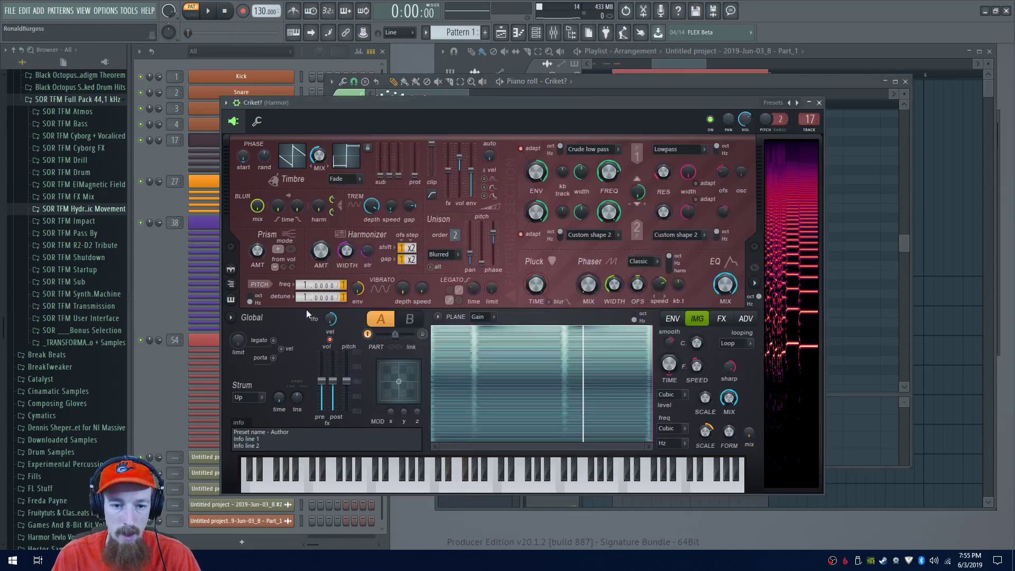
click(600, 241)
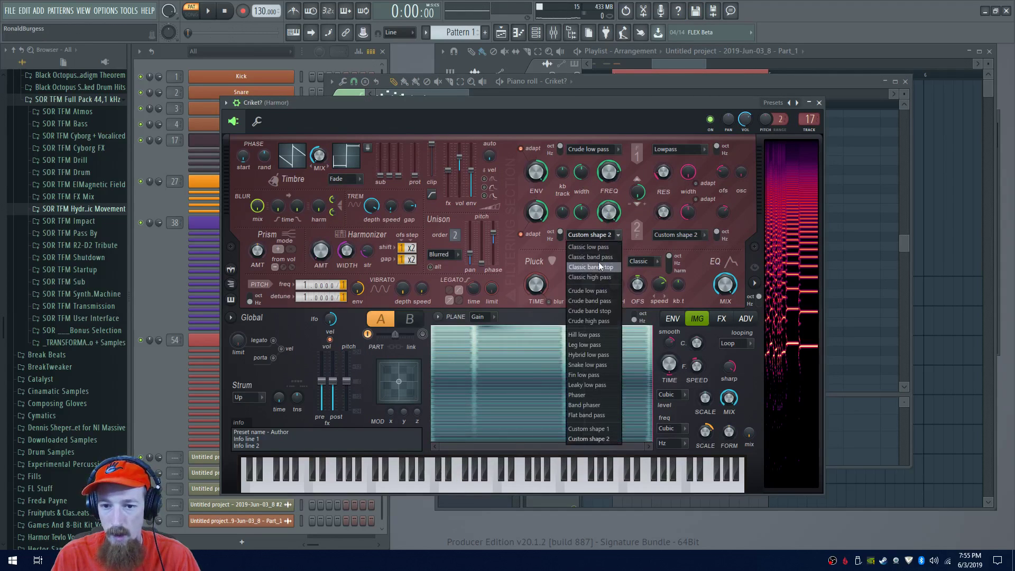
click(603, 267)
key(space)
key(space)
Show Harmor's effects section, raise the unison order to 4, and nudge the unison pitch while playing the pattern
click(722, 319)
drag(455, 235, 455, 228)
key(space)
mouse_move(482, 263)
mouse_down()
mouse_move(482, 248)
mouse_move(481, 263)
mouse_up()
key(space)
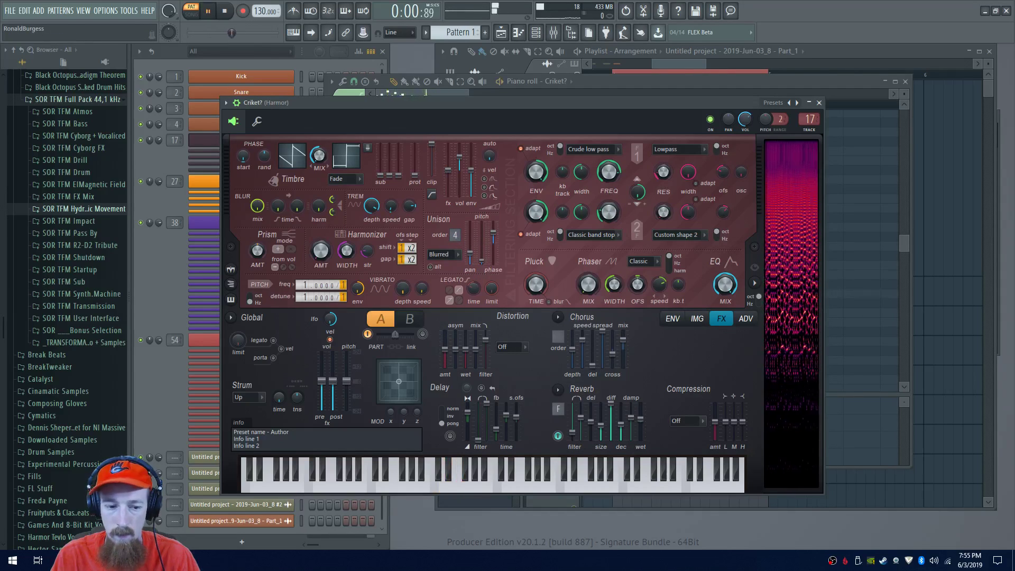
Switch to the reference video, step frame by frame through the opening text lines, and return to FL Studio
key(alt+Tab)
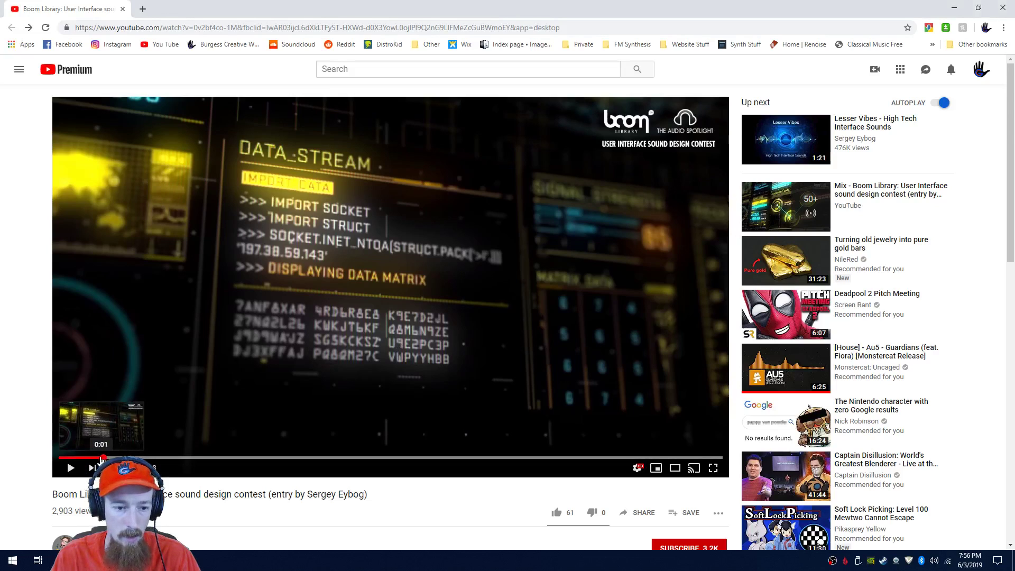
click(71, 458)
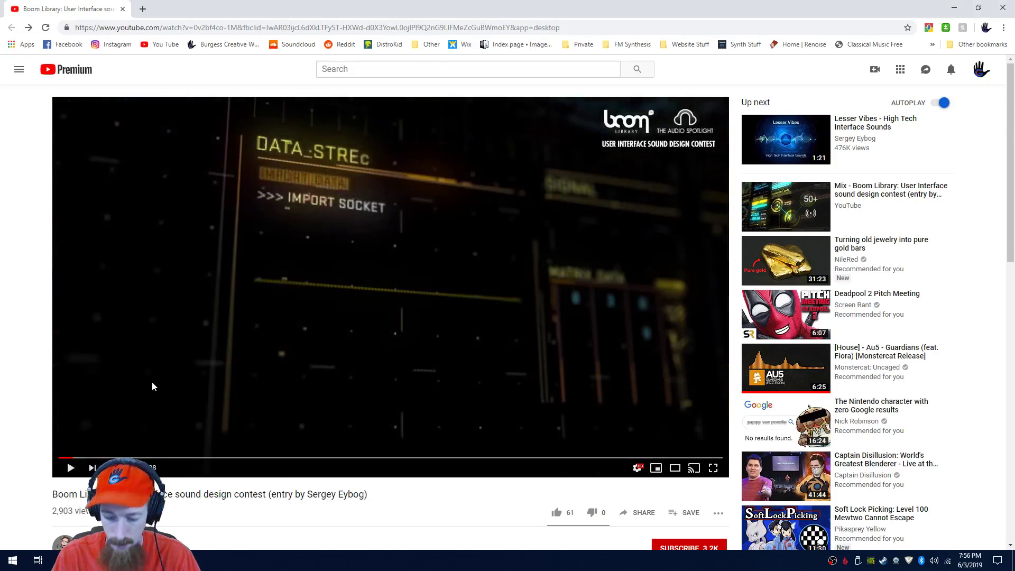
key(period)
key(period)
key(period)
key(period)
key(period)
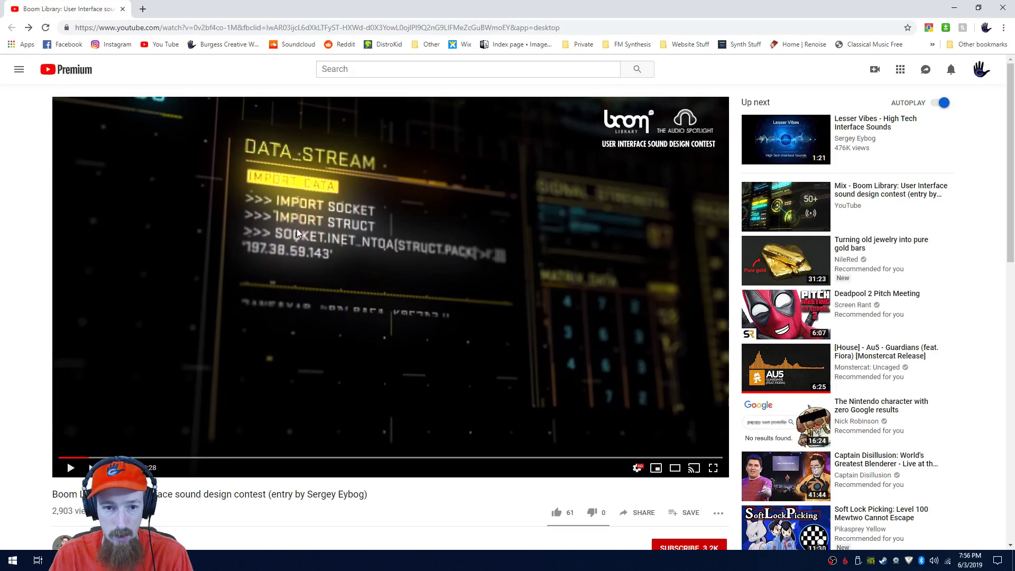
click(114, 560)
click(63, 510)
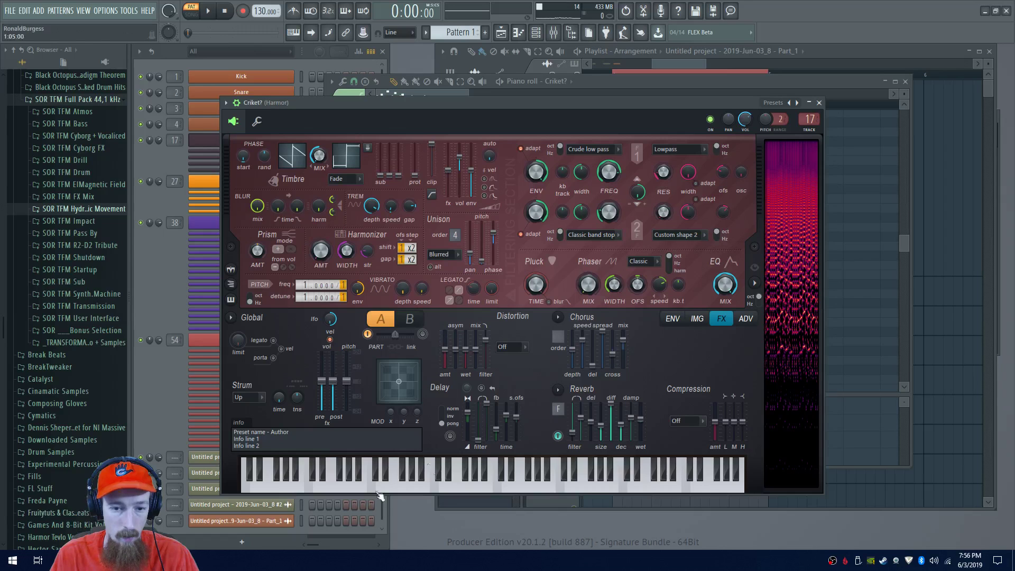
Bring the piano roll forward and delete the added melody notes and the trailing D5 notes
click(817, 82)
right_click(400, 283)
right_click(435, 265)
right_click(462, 293)
right_click(480, 275)
right_click(506, 293)
right_click(520, 285)
right_click(574, 293)
right_click(647, 294)
Place three evenly spaced D5 notes after the first one and replay the four-note pattern
click(406, 293)
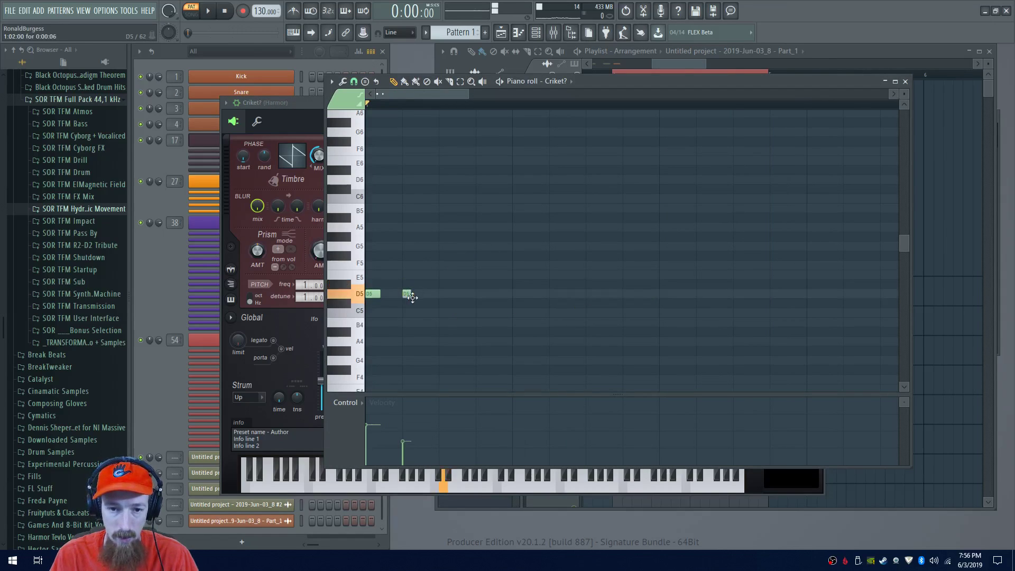
click(444, 294)
click(481, 293)
key(space)
key(space)
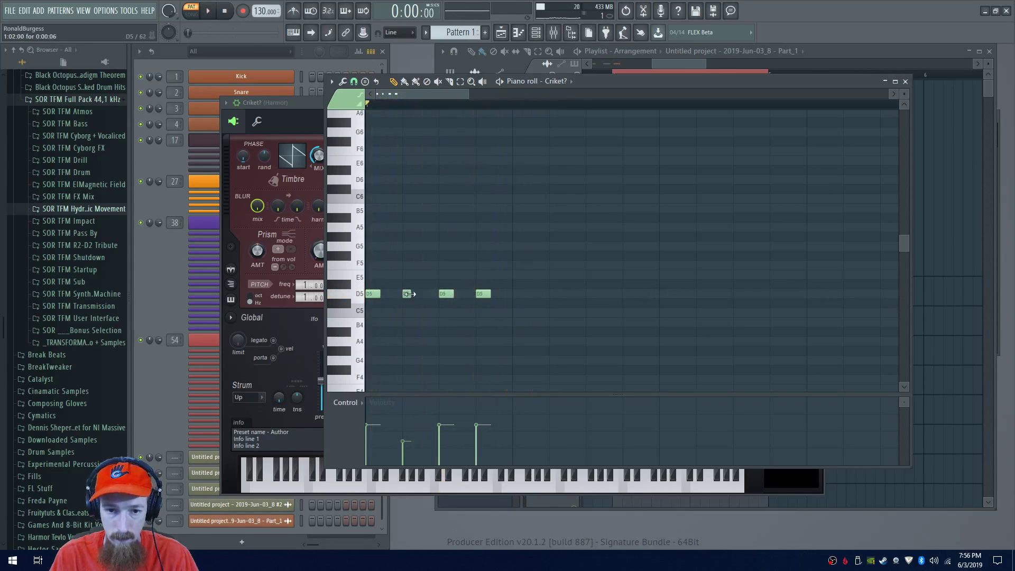
key(space)
key(space)
Replay the reference video's text and data matrix section repeatedly, pausing to study its timing, then return to FL Studio
key(alt+Tab)
click(277, 290)
click(85, 457)
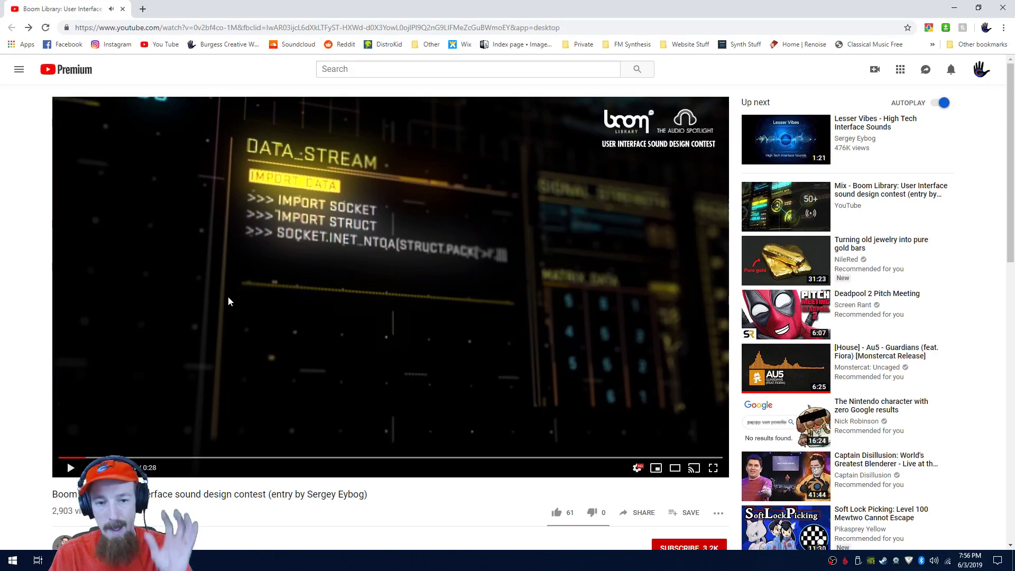
click(229, 300)
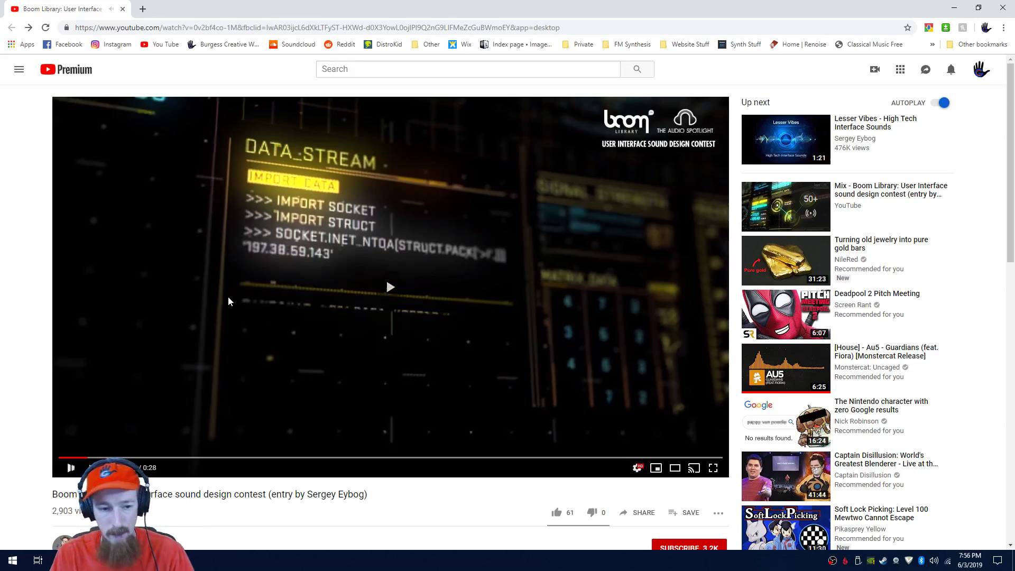
click(199, 373)
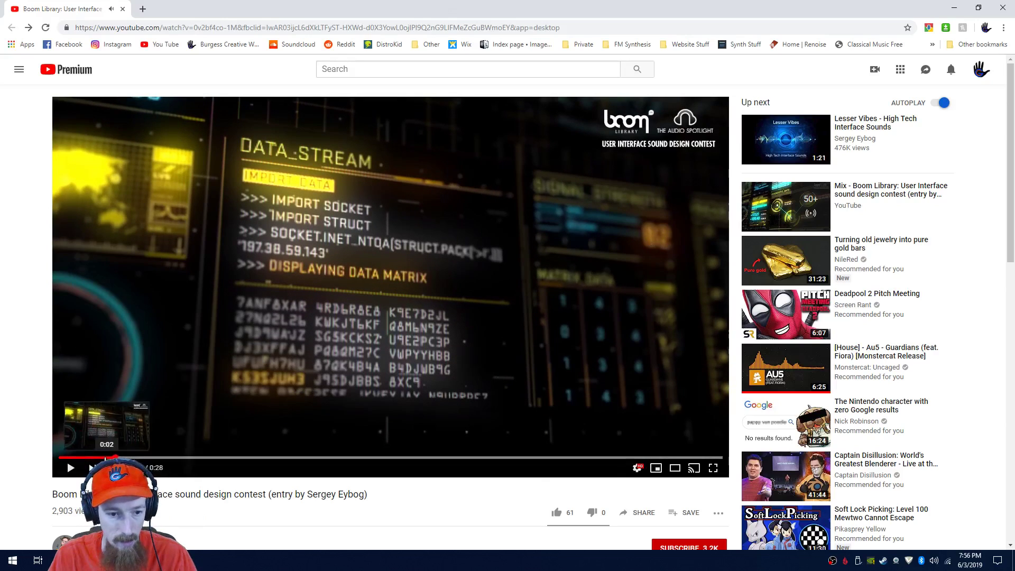
click(377, 336)
click(376, 331)
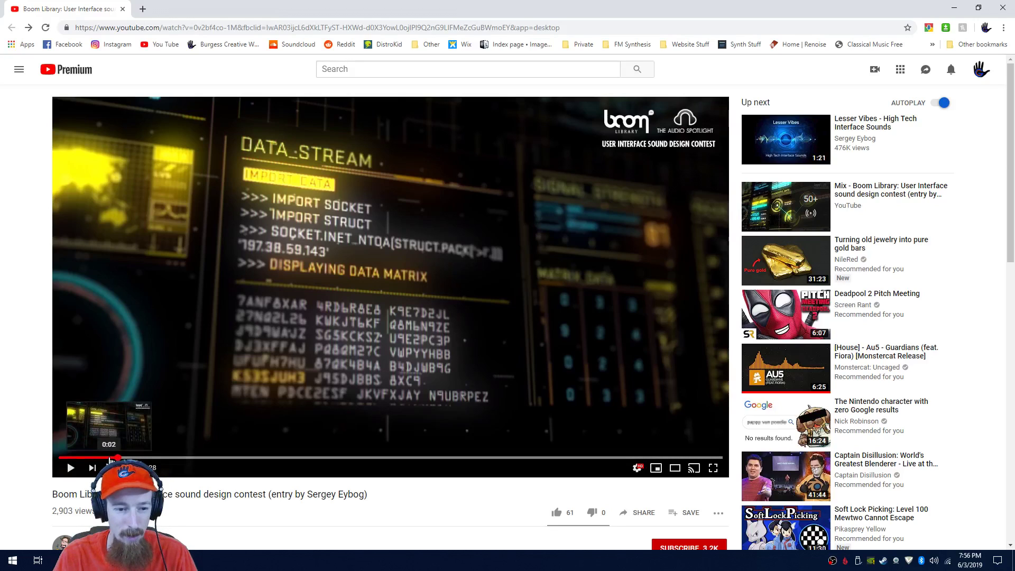
click(85, 457)
click(236, 351)
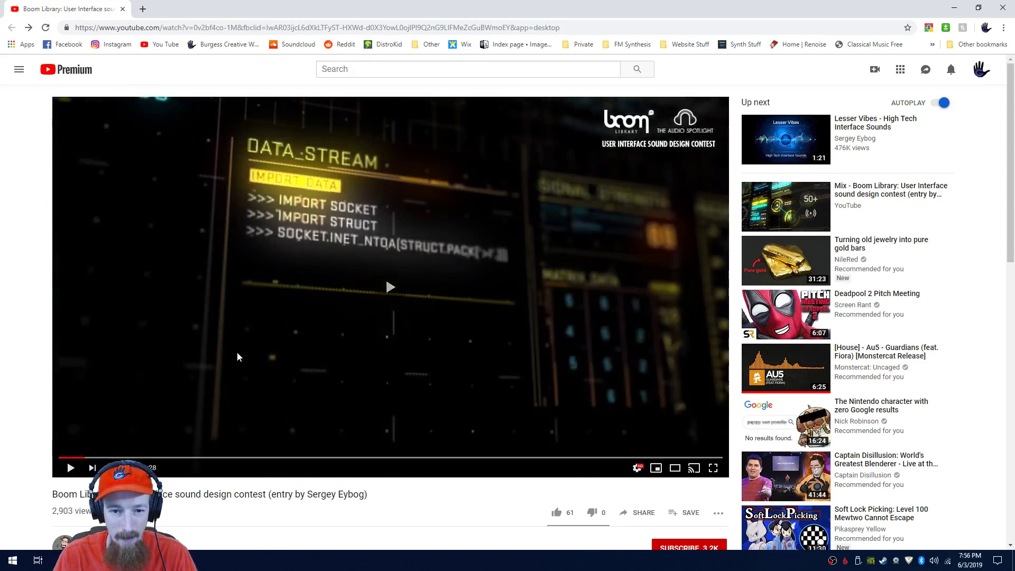
click(254, 341)
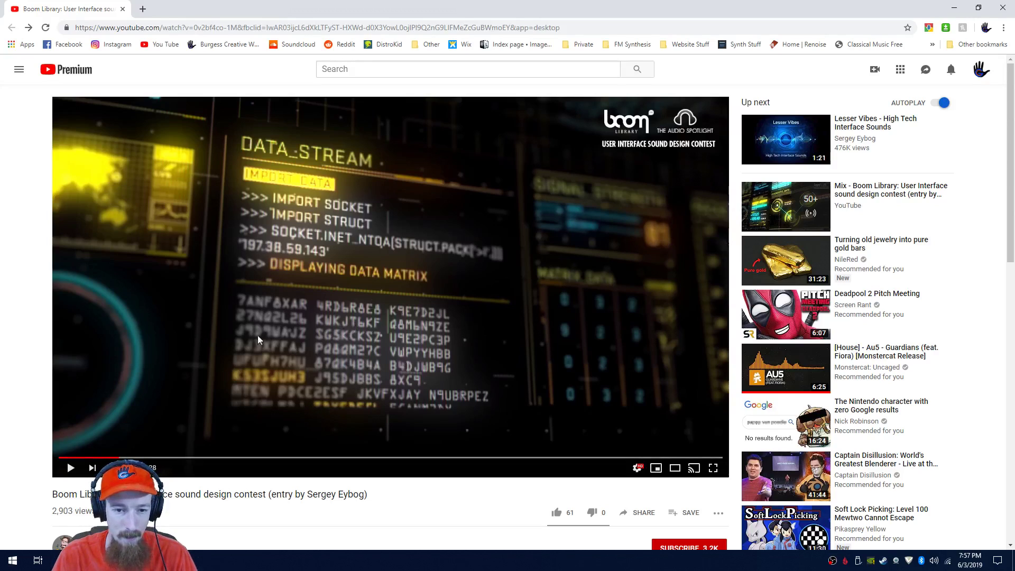
click(114, 559)
click(58, 513)
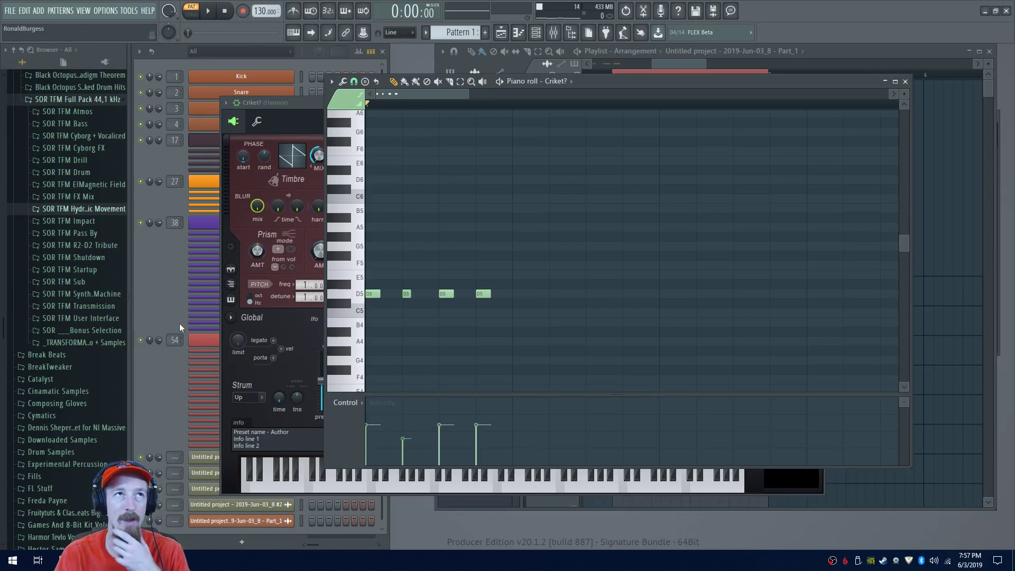
Clone the Criket? channel in the channel rack, reposition the clone's Harmor window, and add Pattern 2
click(150, 275)
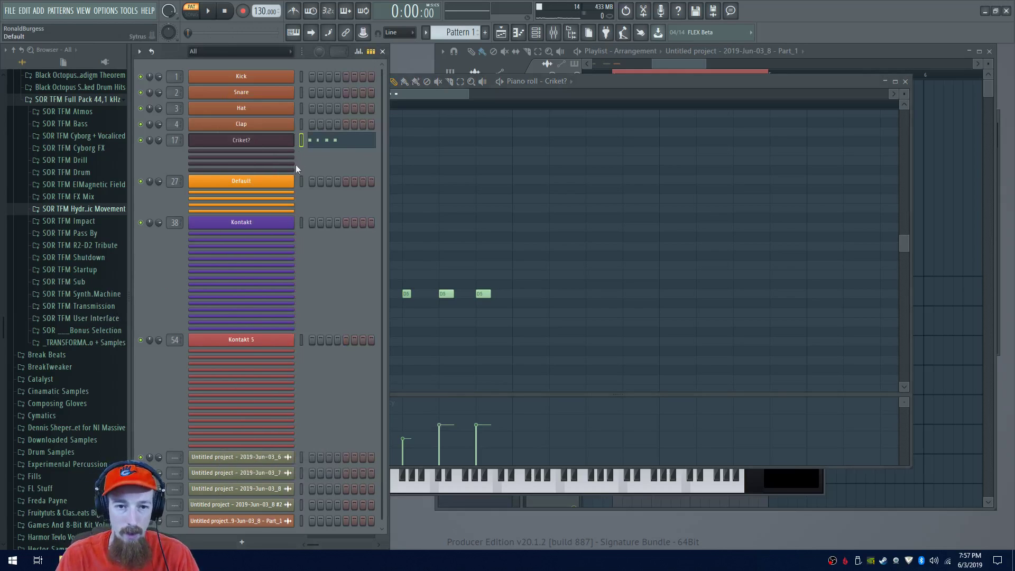
click(277, 152)
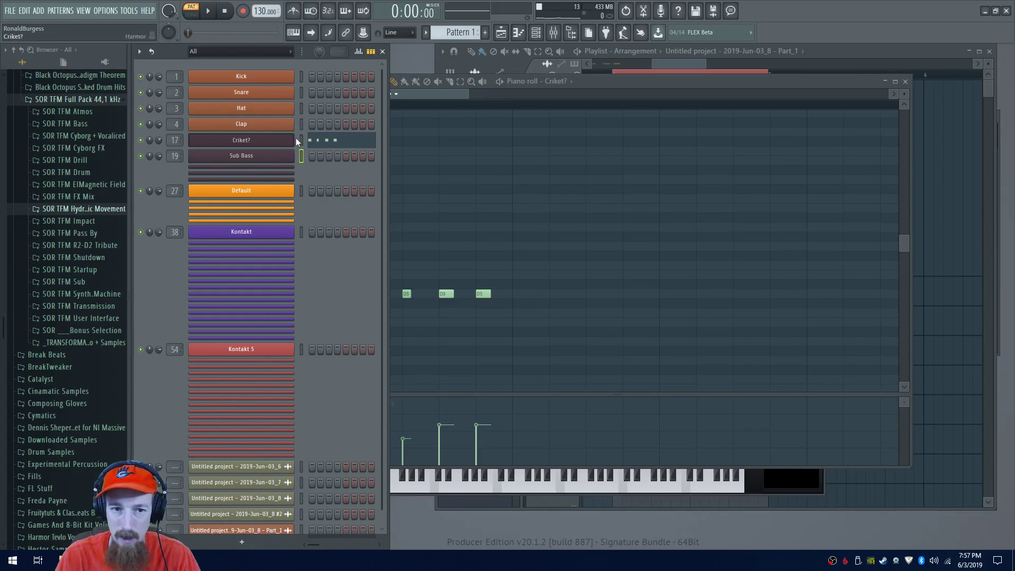
right_click(292, 137)
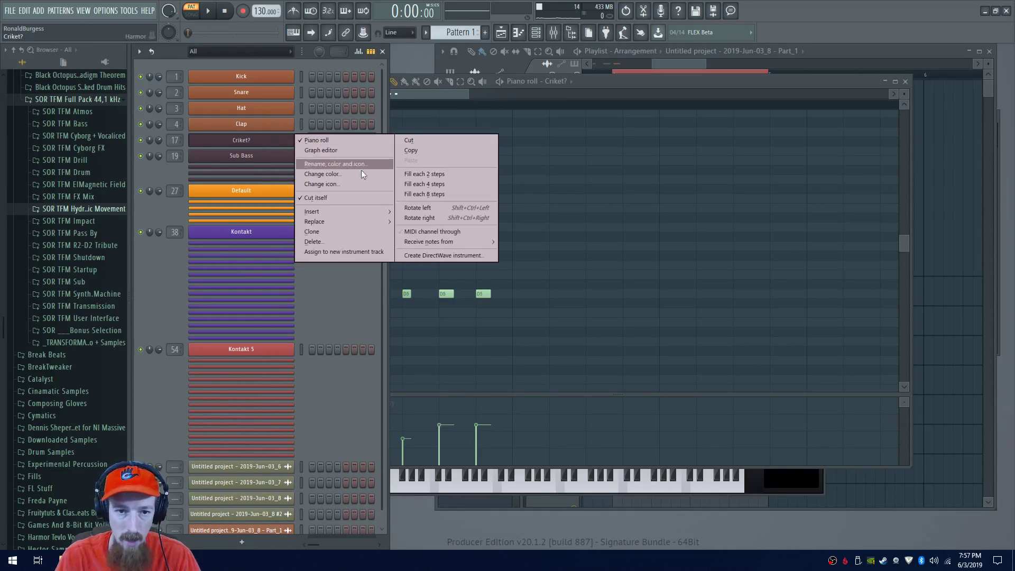
click(341, 235)
drag(487, 115, 602, 110)
click(485, 32)
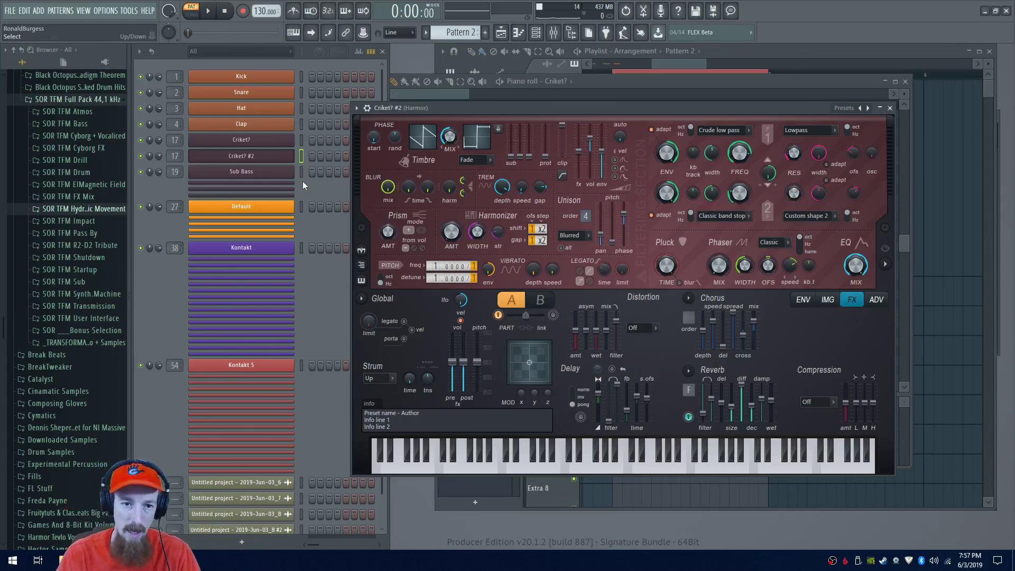
Open the Criket? #2 piano roll and place an F6 note at the pattern start, lengthened to 0:03:10
drag(538, 112, 455, 126)
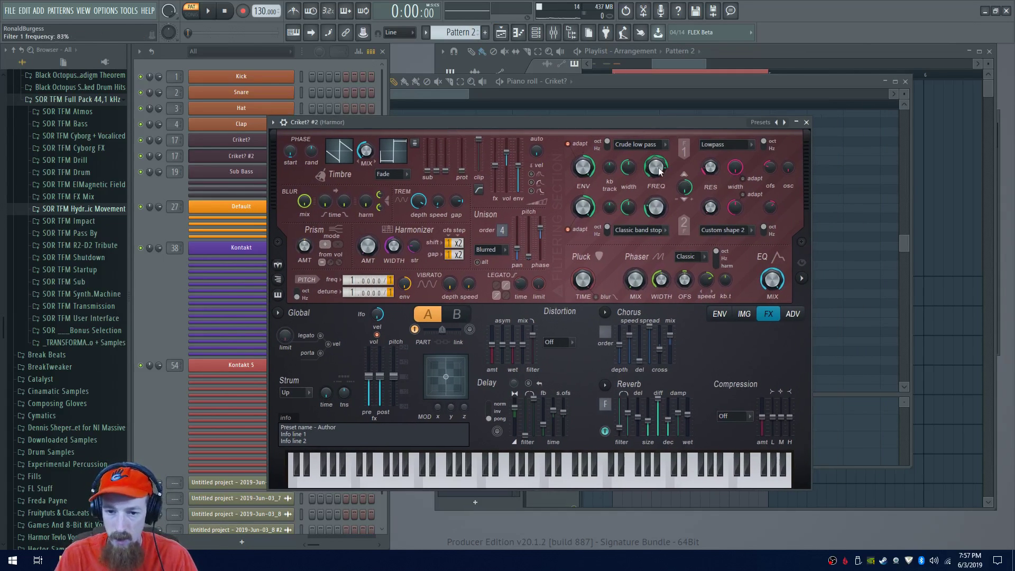
right_click(242, 160)
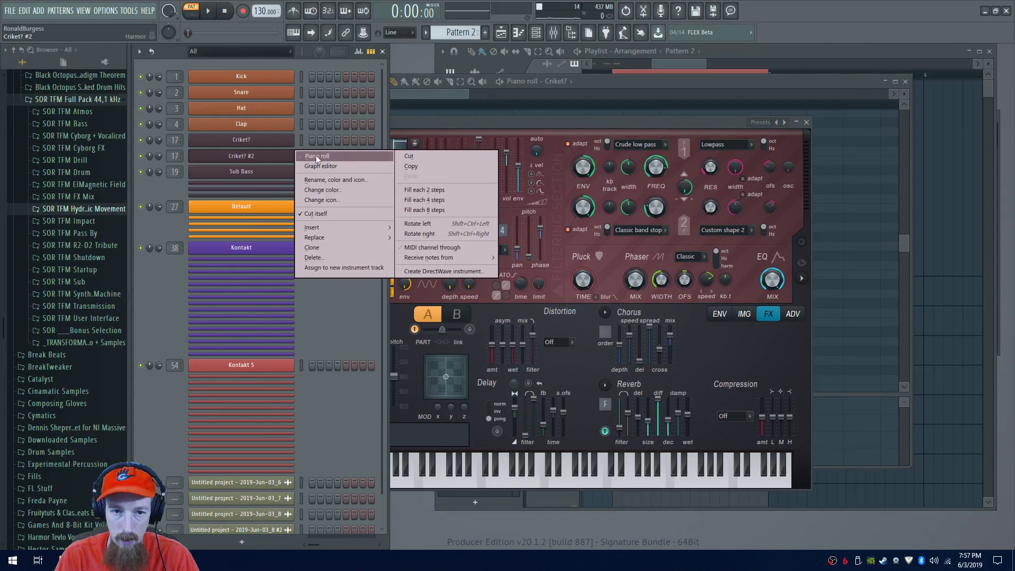
click(317, 156)
scroll(360, 214, up, 3)
click(368, 237)
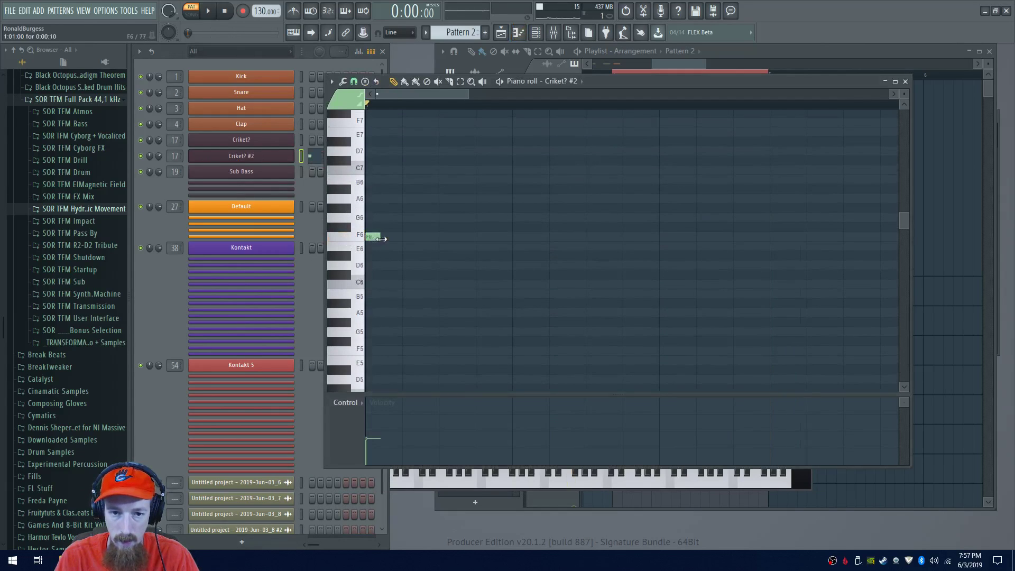
drag(376, 237, 489, 237)
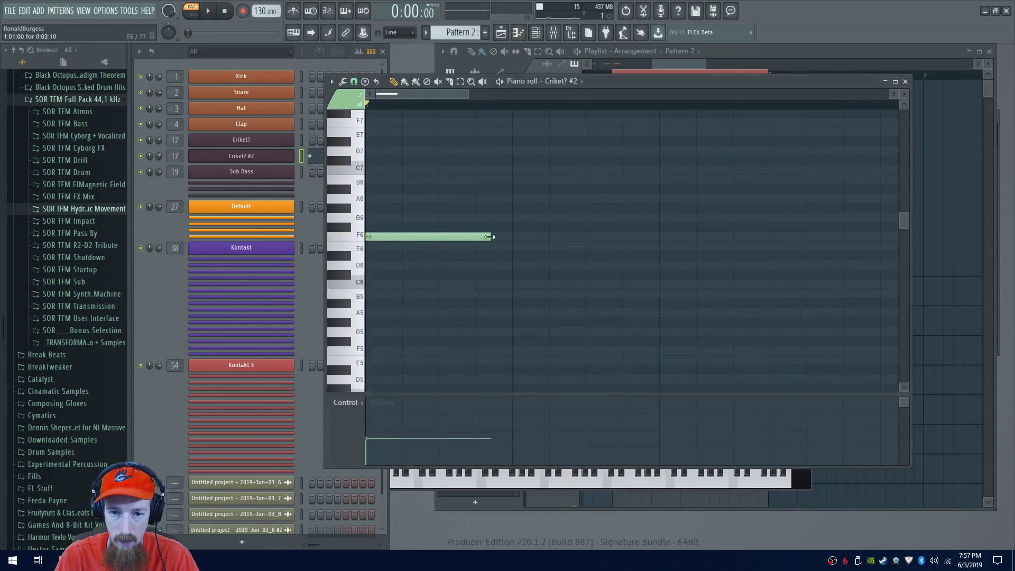
Add an A#5 slide note on step 2 and audition it, adjusting both lengths so F6 outlasts the slide
click(421, 303)
key(space)
key(space)
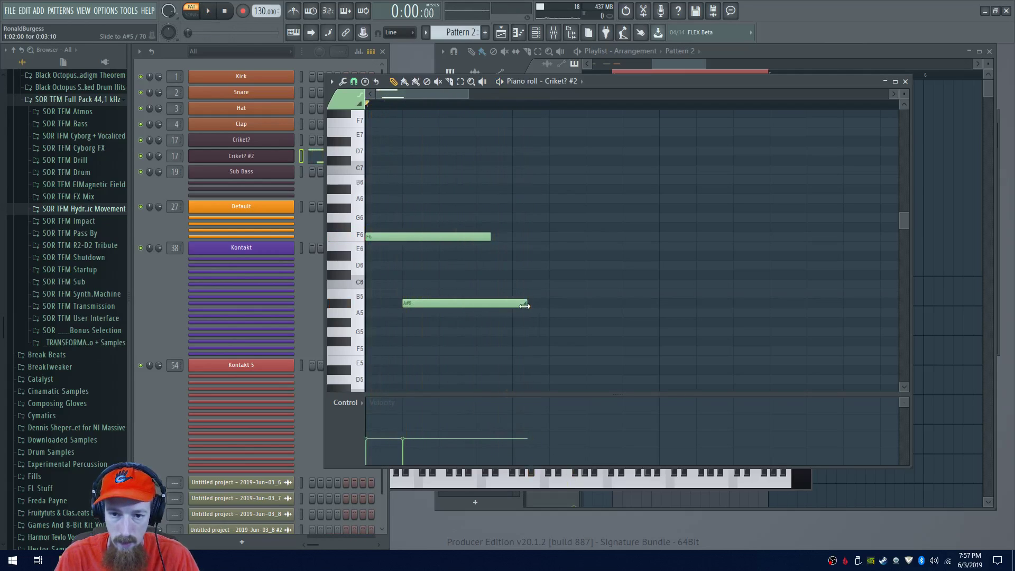
drag(517, 307, 475, 305)
drag(491, 242, 602, 247)
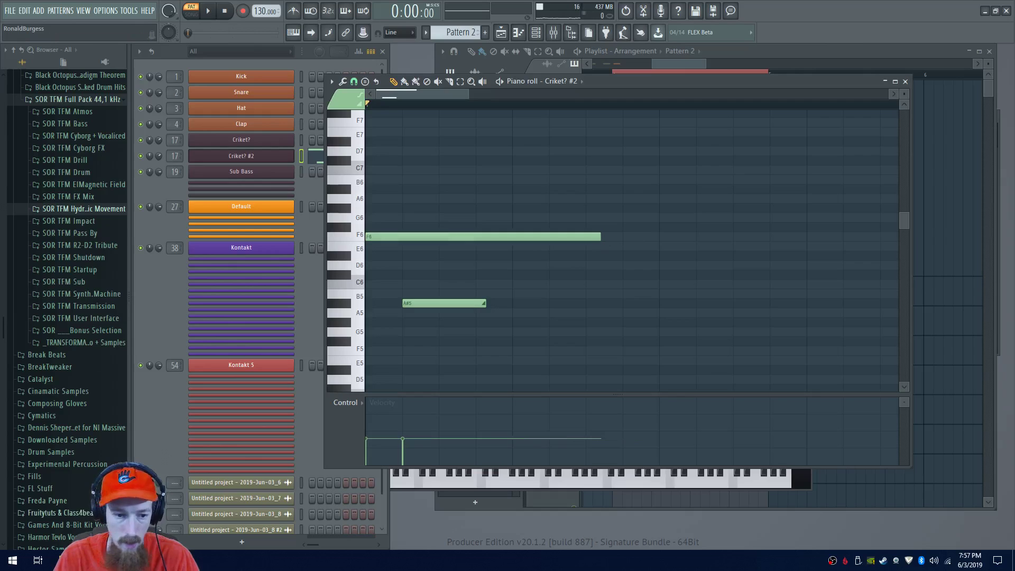
Switch to the reference video, replay the data matrix section to study its timing, and return to FL Studio
click(87, 560)
click(92, 458)
click(216, 341)
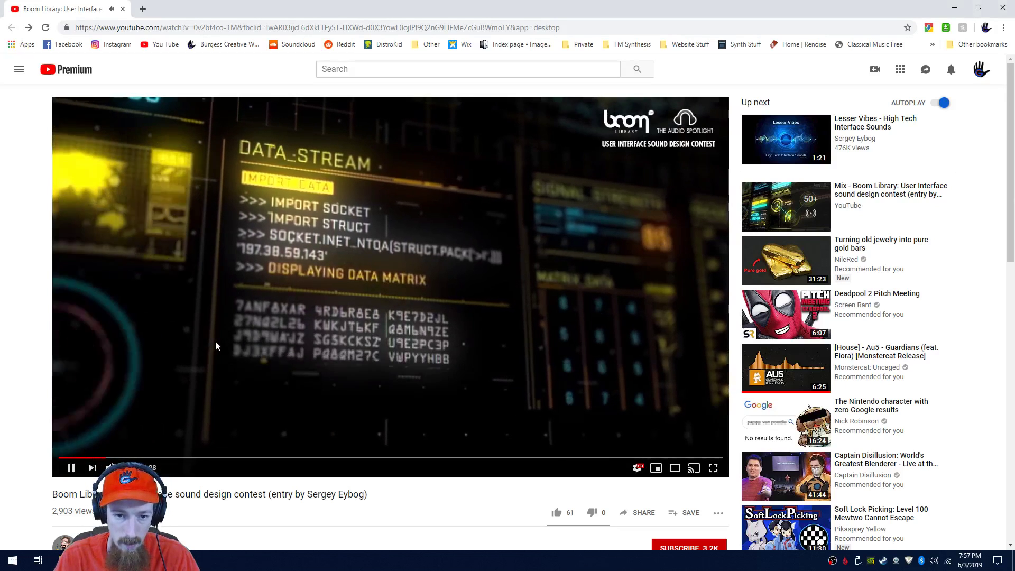
click(92, 460)
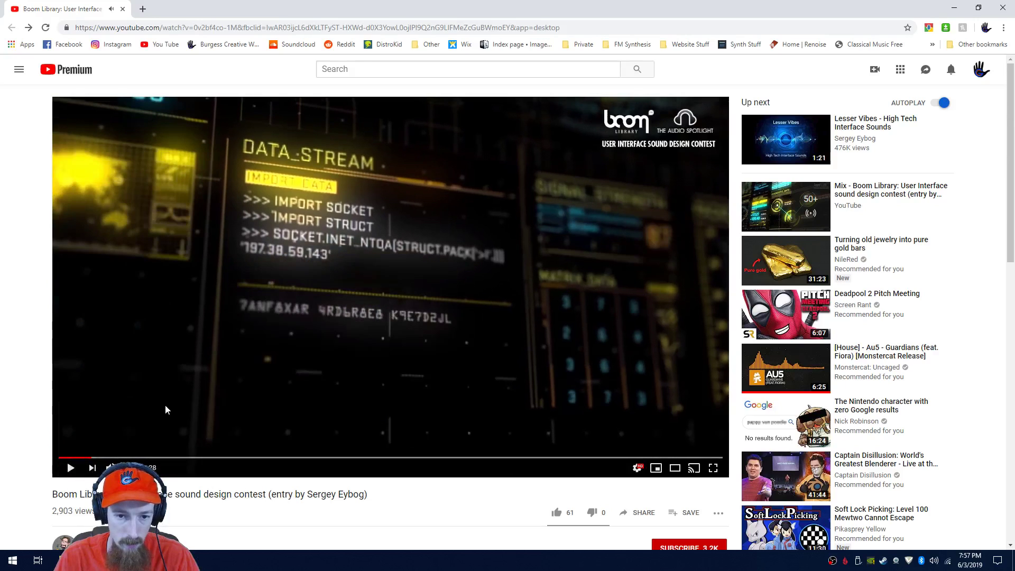
click(176, 401)
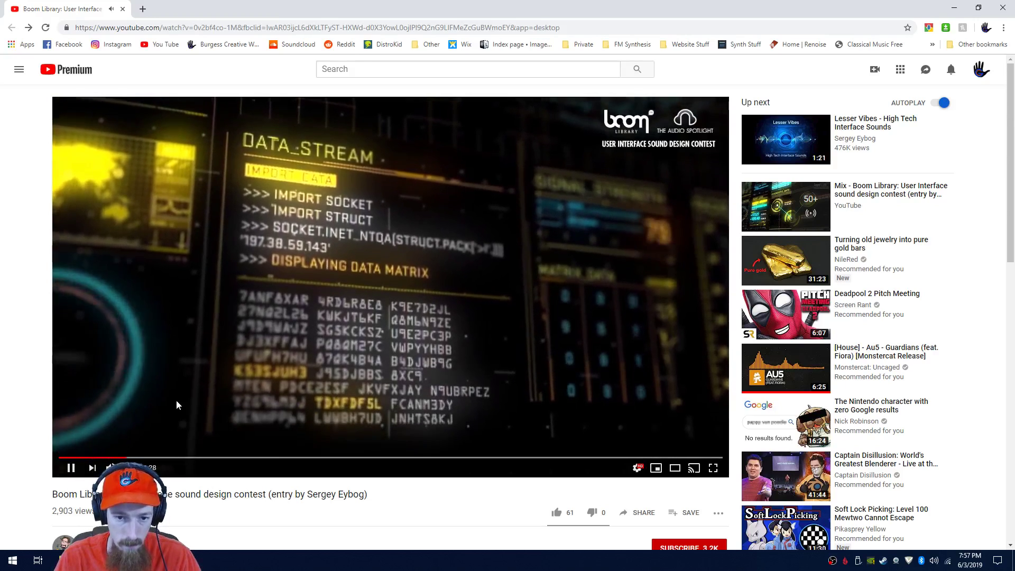
click(114, 559)
click(52, 509)
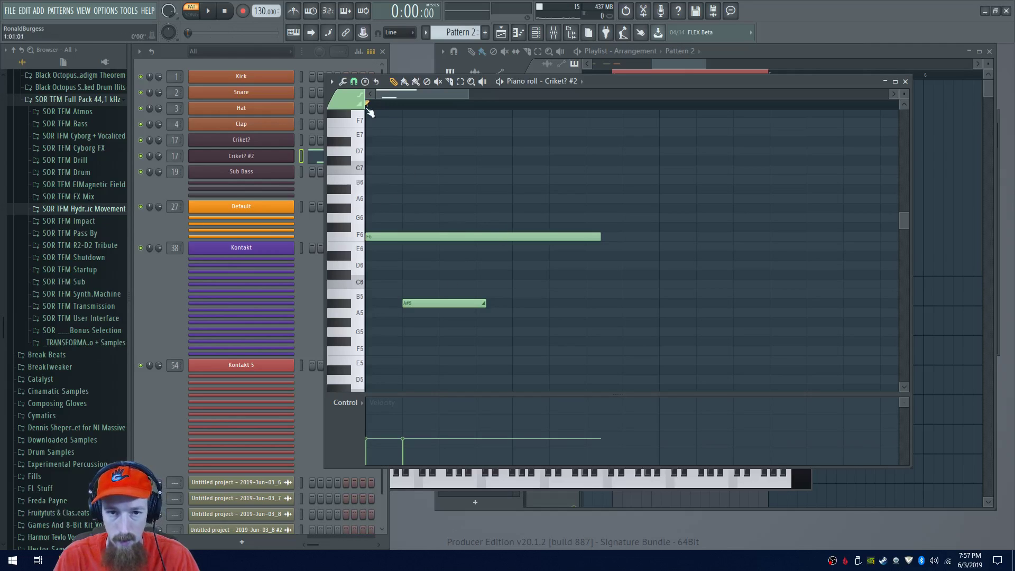
Play the pattern, and lengthen both the F6 note and the A#5 slide note to just past the start of bar 2
key(space)
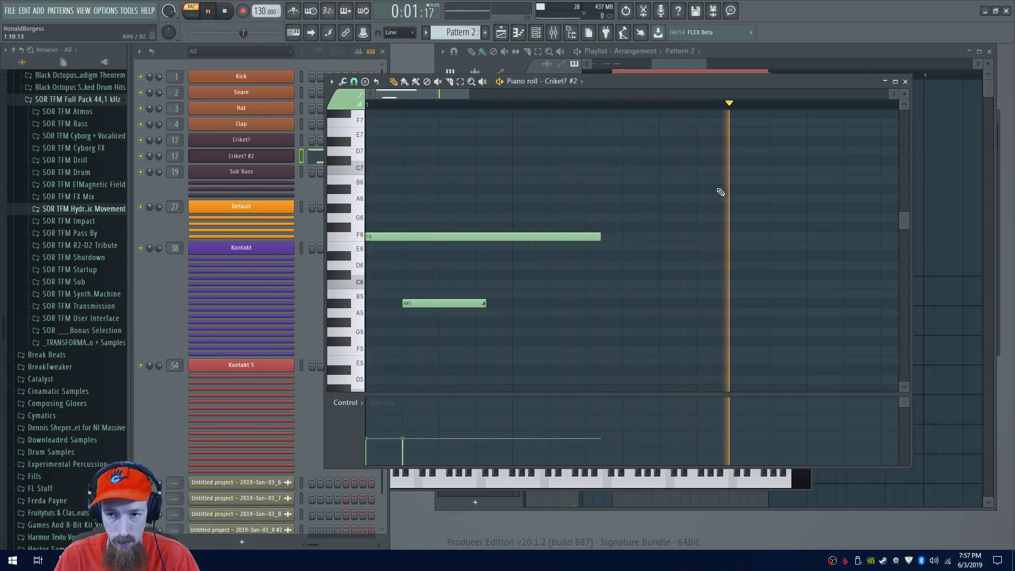
scroll(720, 188, down, 2)
key(space)
scroll(687, 175, down, 2)
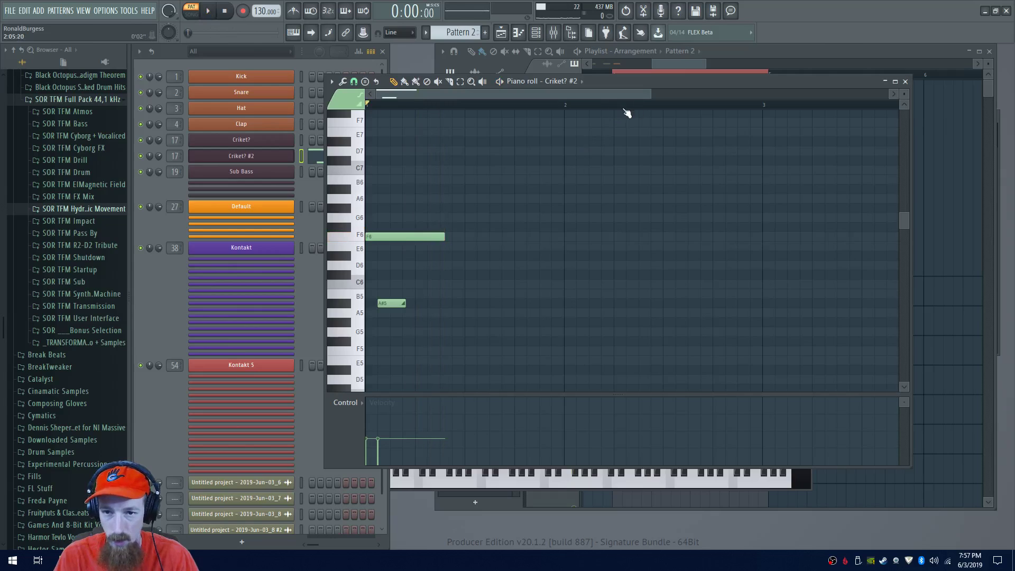
drag(443, 240, 618, 238)
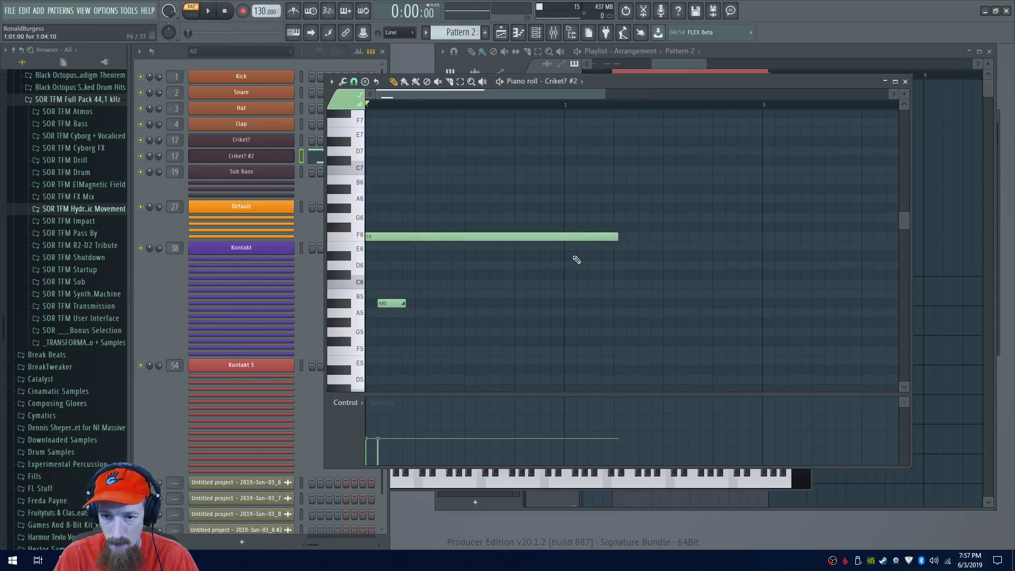
drag(405, 303, 602, 308)
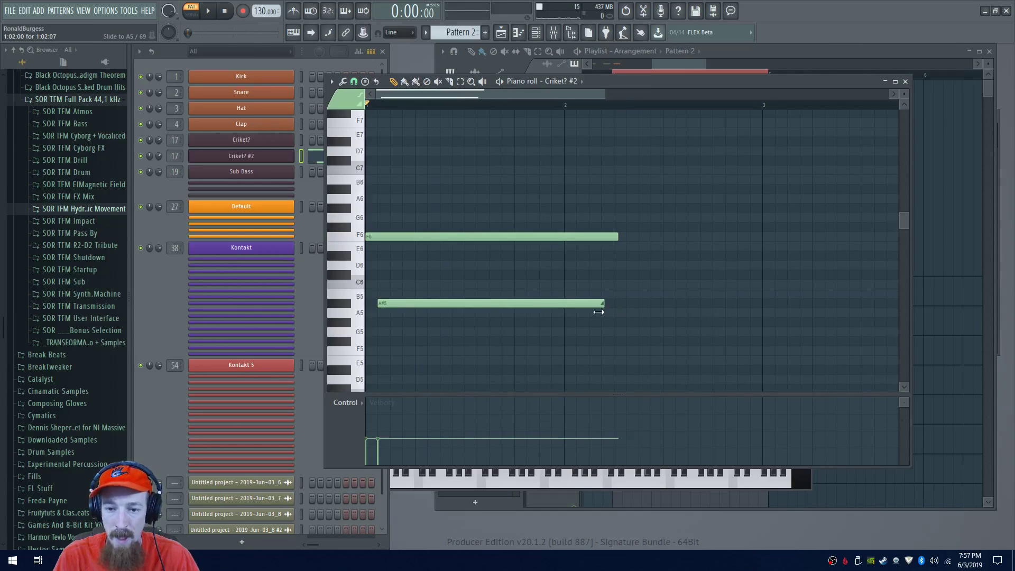
scroll(517, 240, up, 1)
drag(516, 240, 569, 252)
scroll(470, 177, down, 1)
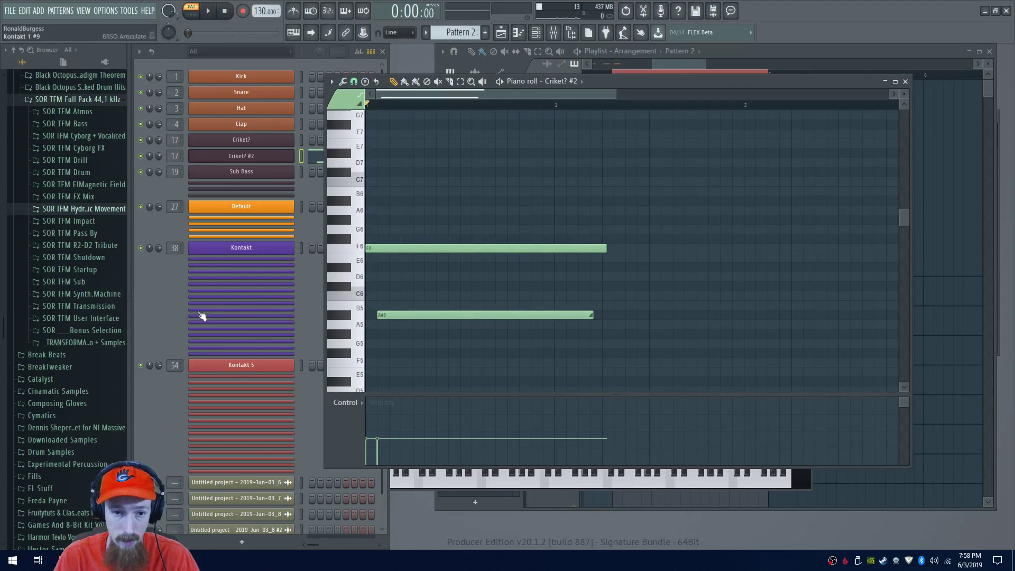
click(309, 267)
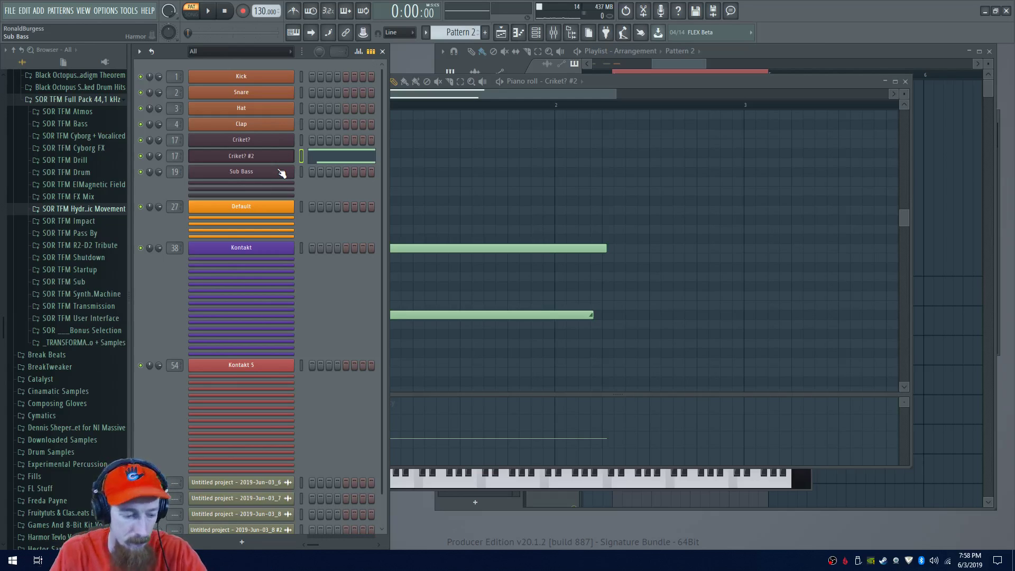
click(518, 100)
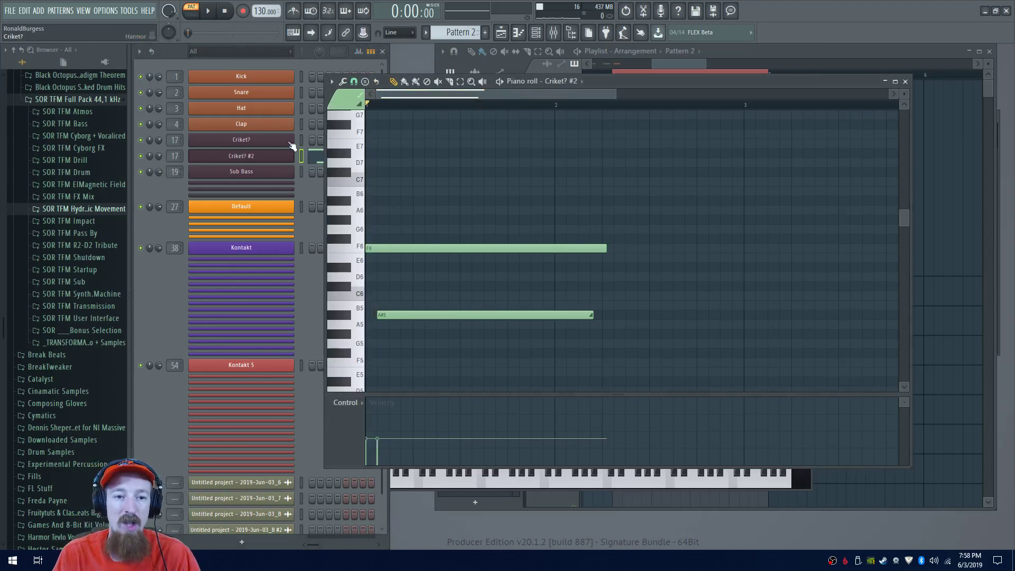
scroll(444, 186, up, 2)
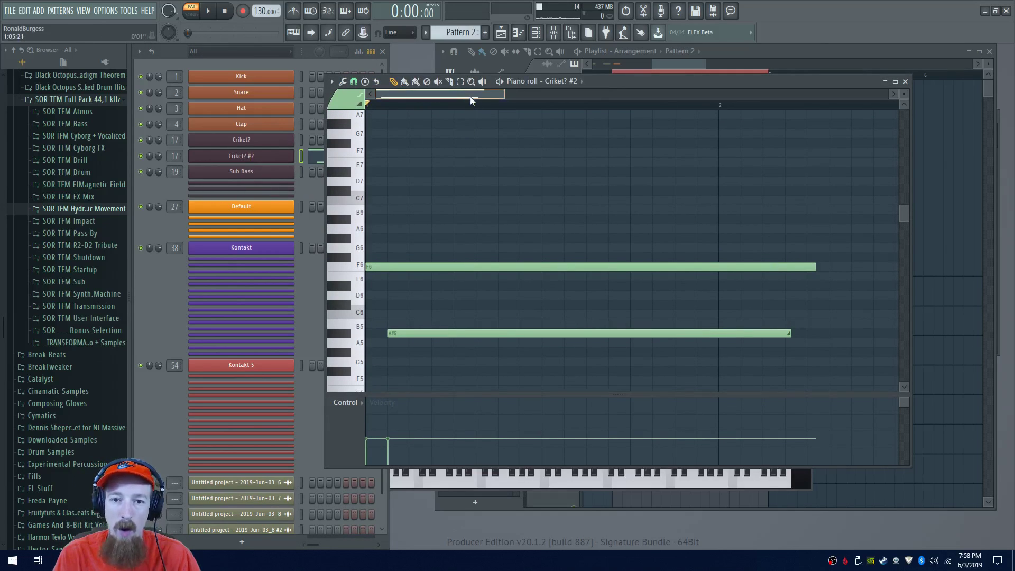
scroll(507, 200, down, 2)
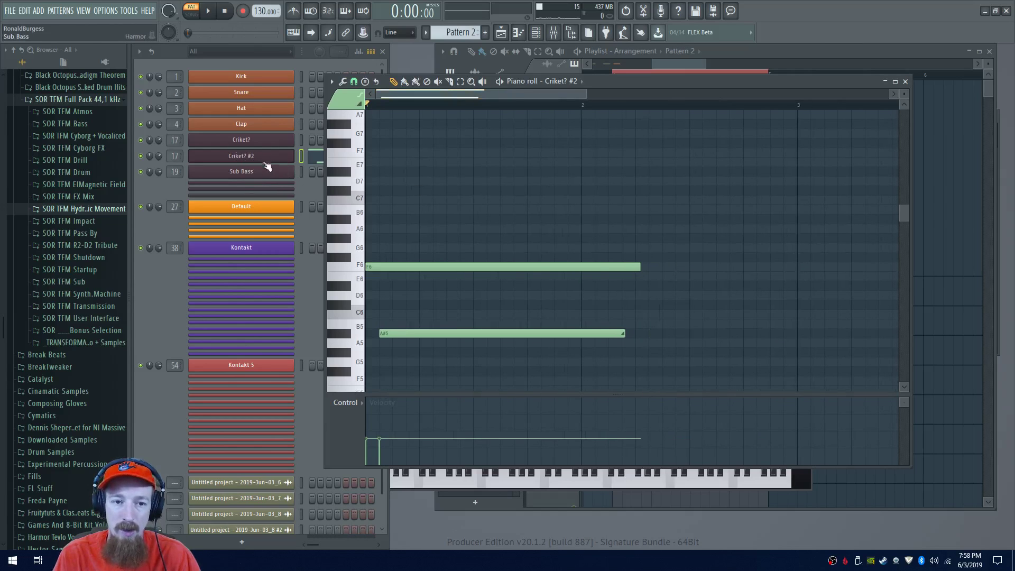
scroll(442, 214, up, 2)
scroll(532, 212, down, 1)
scroll(536, 214, down, 1)
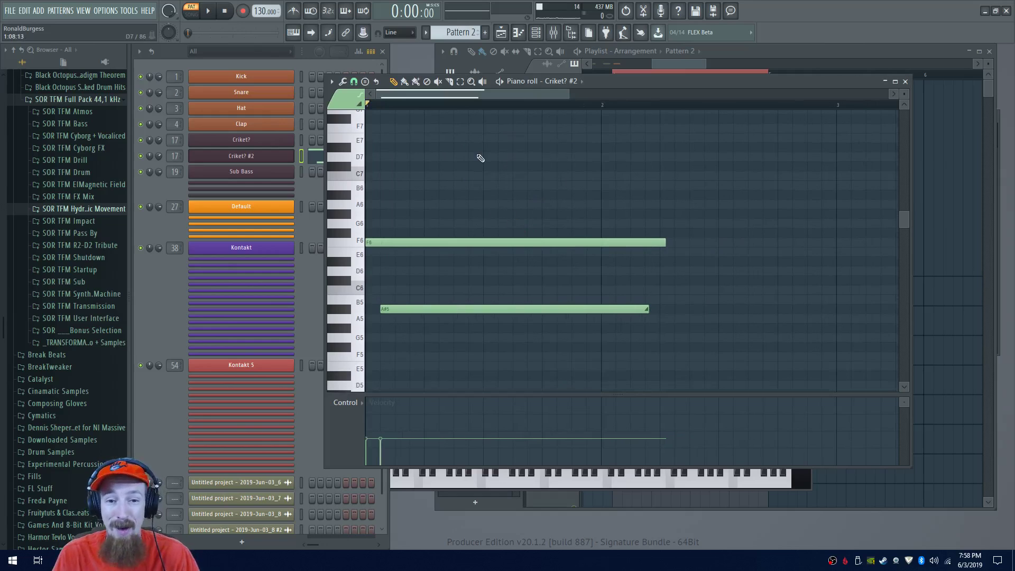
Play the pattern, open the Criket? #2 Harmor window, and adjust filter 1's frequency while auditioning
key(space)
key(space)
click(286, 163)
drag(586, 116, 493, 123)
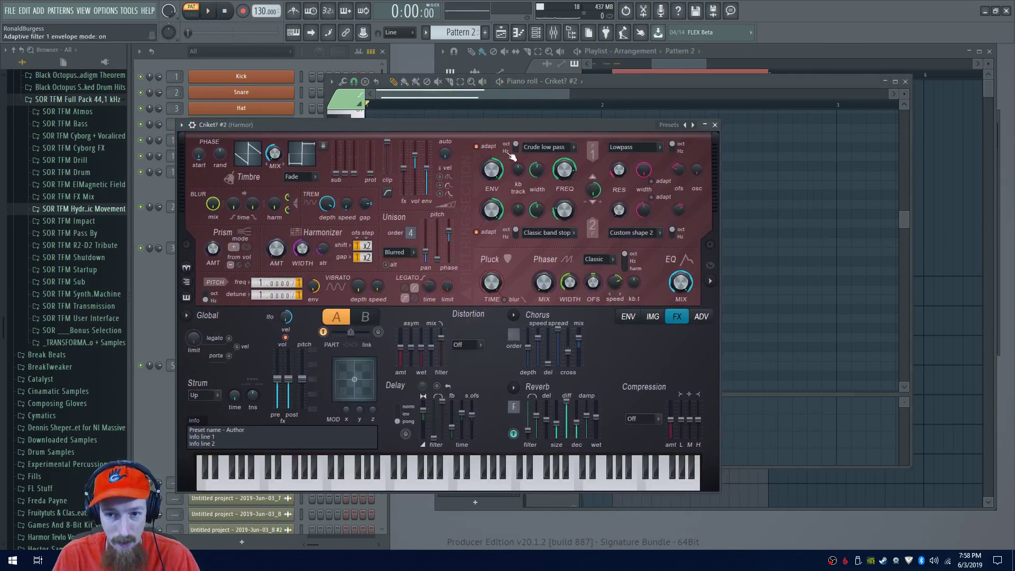
key(space)
drag(568, 175, 567, 170)
key(space)
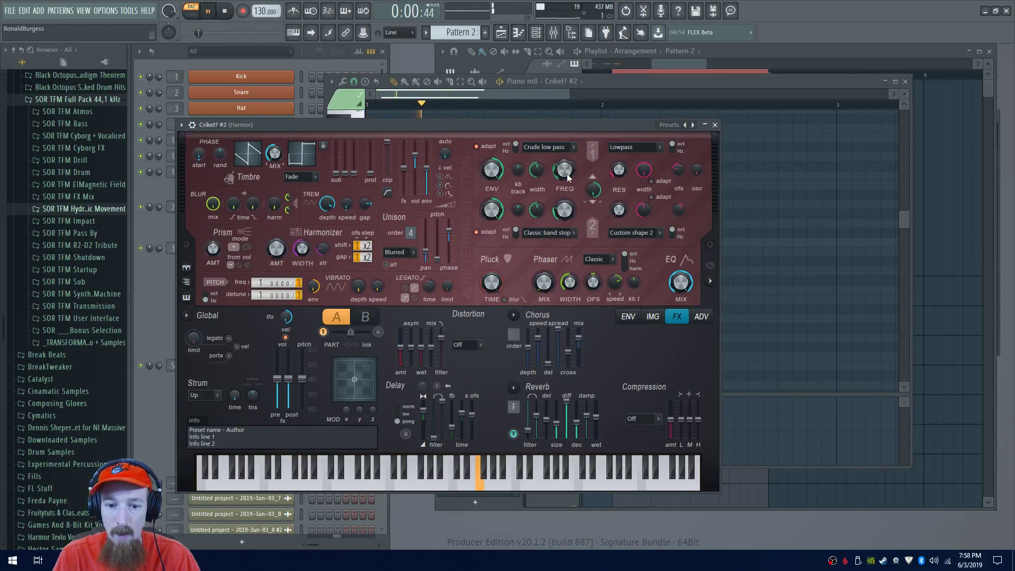
Nudge Harmor's unison pitch and set the chorus order to 2, revealing the plugin's channel settings
drag(436, 253, 436, 256)
drag(513, 334, 513, 324)
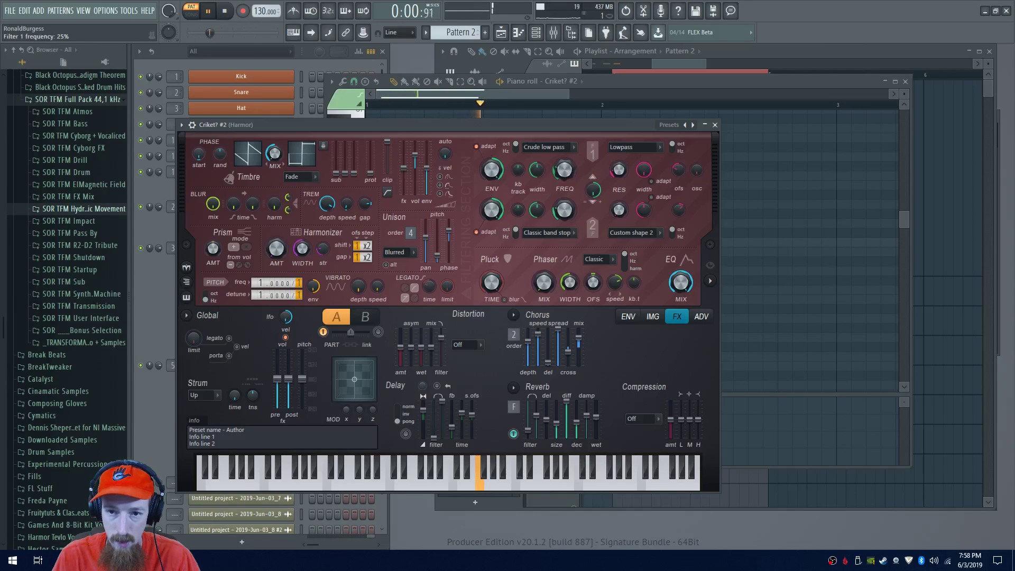
drag(202, 127, 201, 128)
click(192, 126)
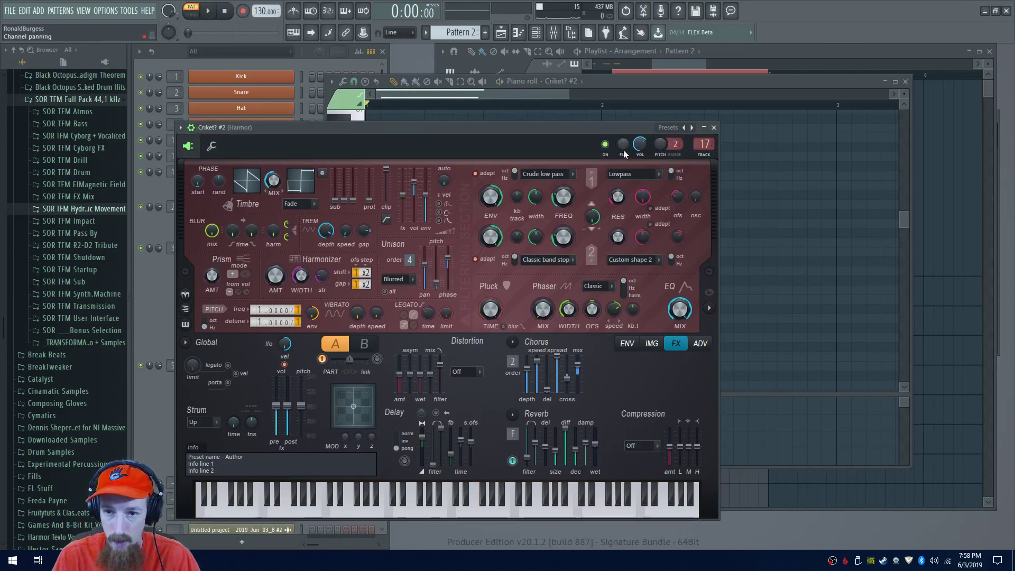
Raise the A#5 slide note to E6 in the piano roll, audition it, and settle it on D#6
click(545, 98)
drag(487, 308, 496, 254)
scroll(512, 207, down, 3)
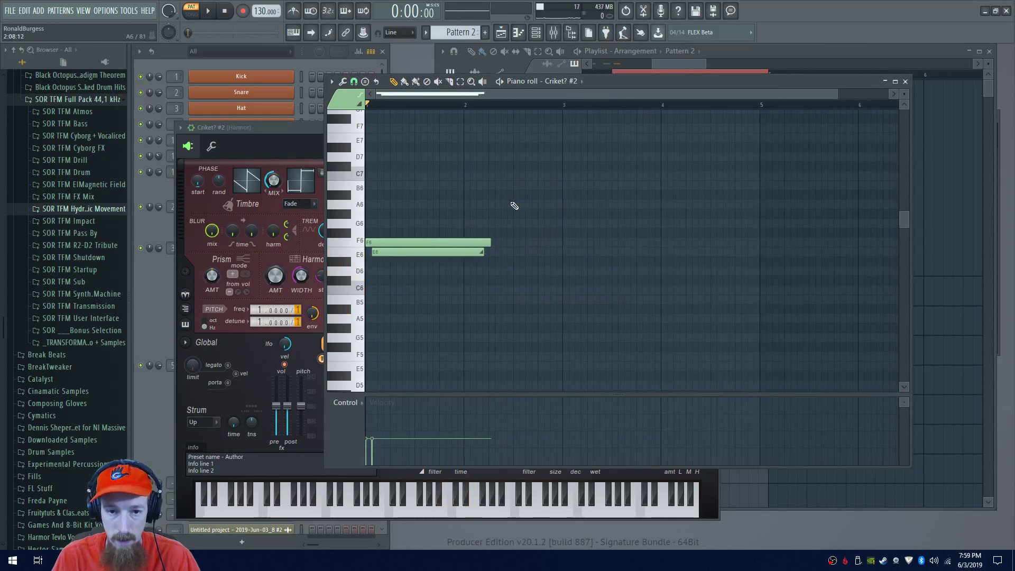
key(space)
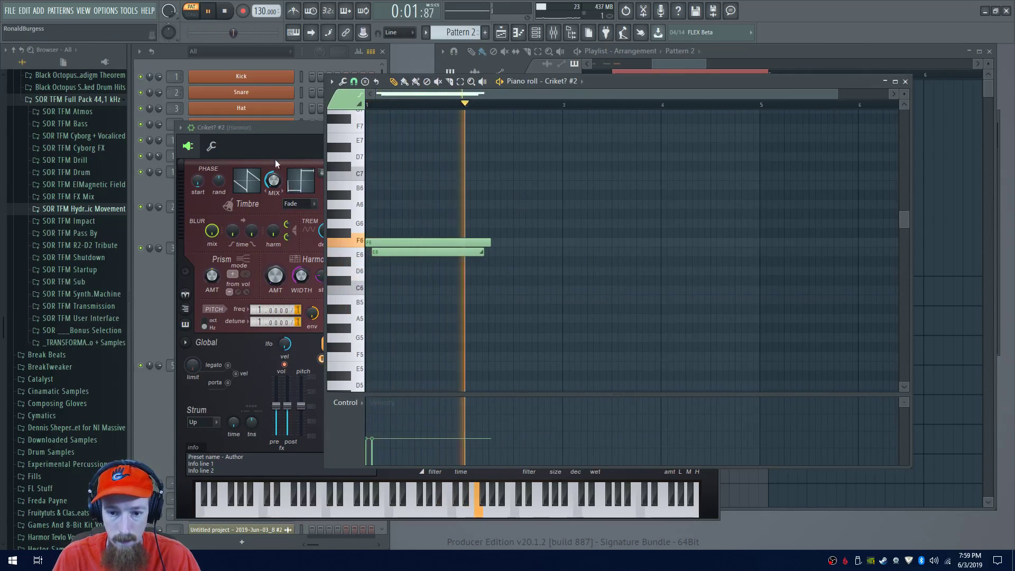
key(space)
drag(443, 253, 444, 266)
Select the F6 note and the D#6 slide, transpose both up one octave, and play them
drag(385, 199, 479, 353)
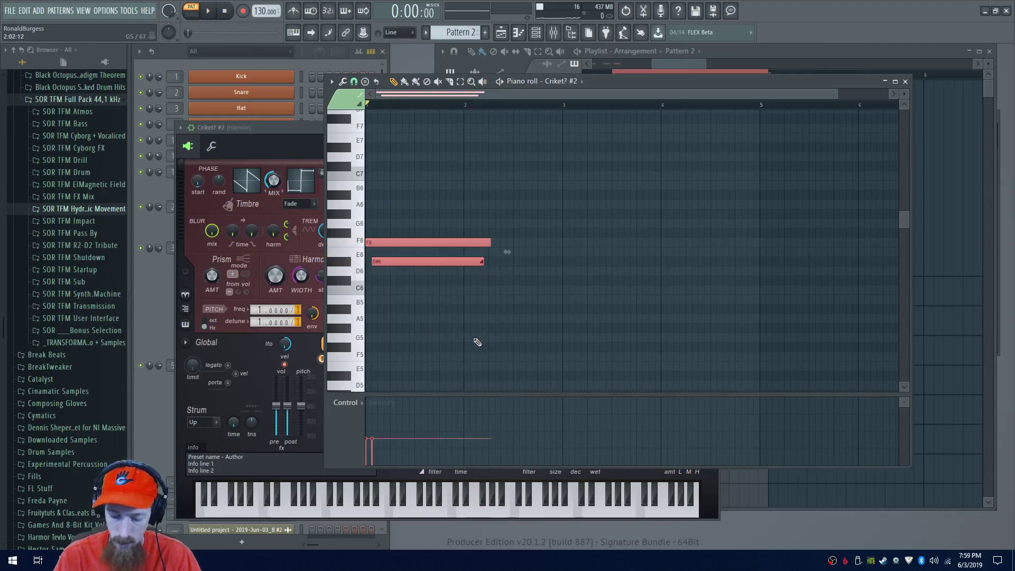
key(ctrl+Up)
scroll(393, 328, up, 3)
key(space)
key(space)
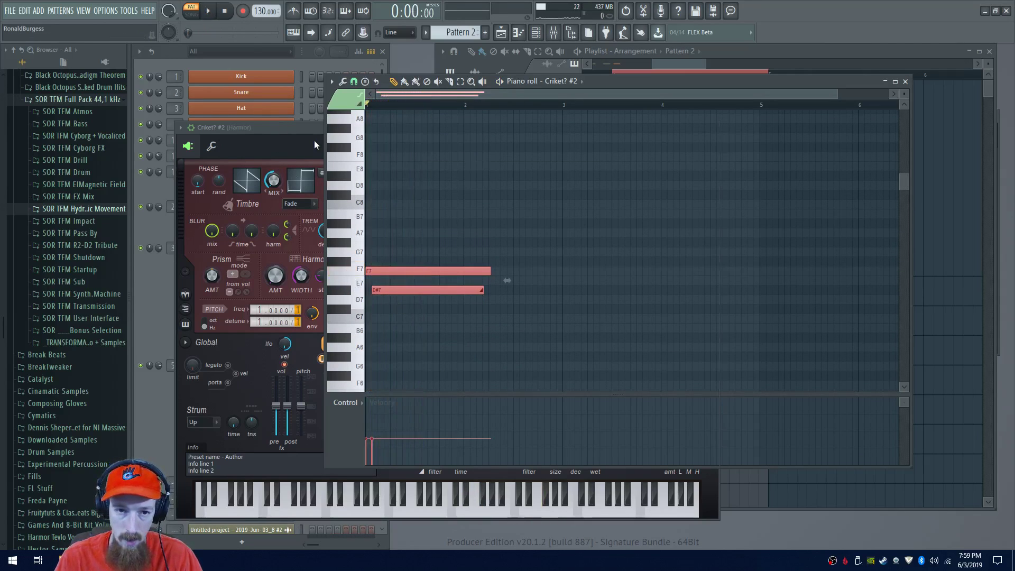
Bring Harmor forward and audition the octave-higher notes while adjusting filter 1's frequency
click(314, 141)
key(space)
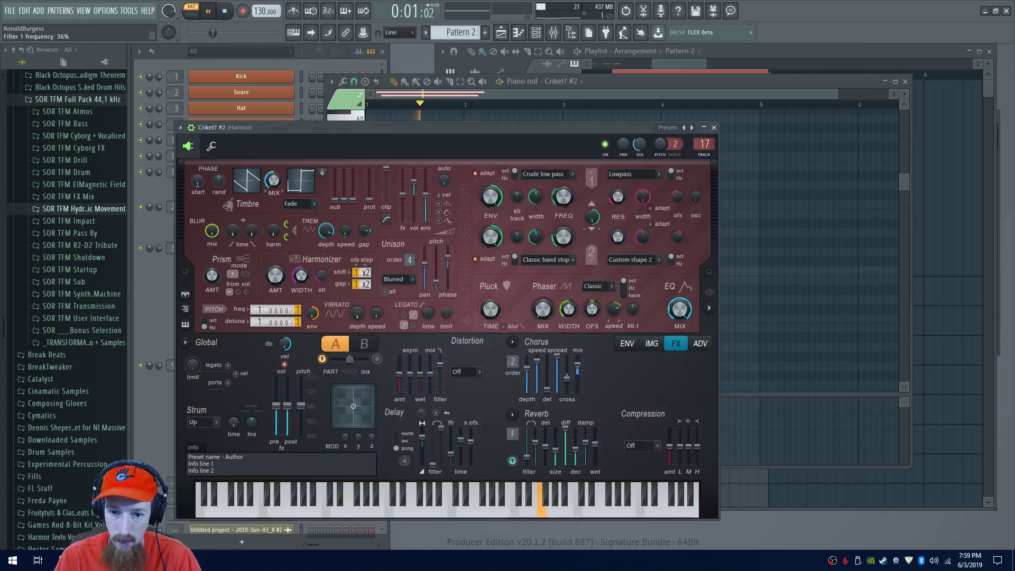
key(space)
key(space)
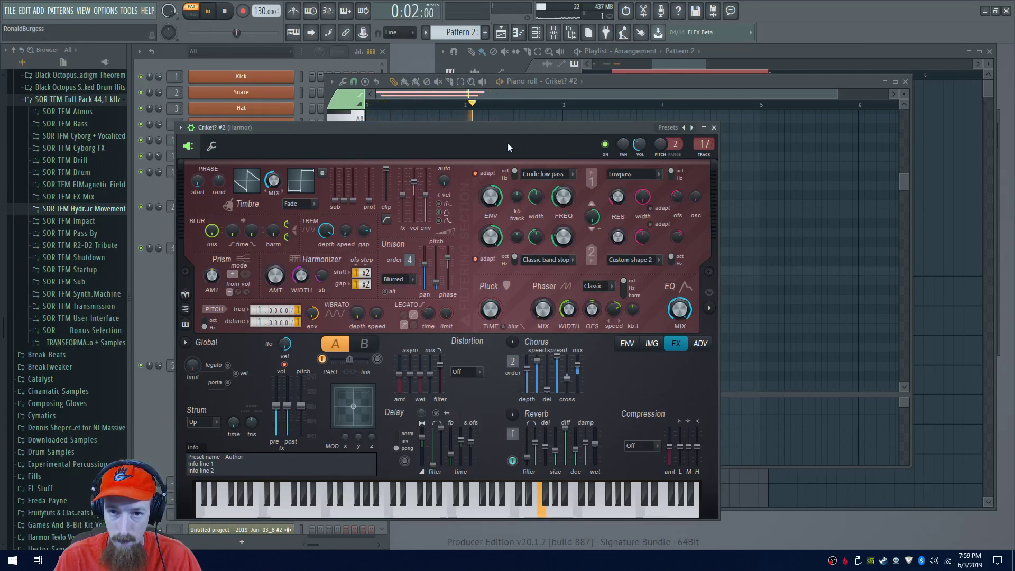
Shorten the F7 note and its D#7 slide note in the piano roll, and add a second matching pair after them
click(515, 97)
key(space)
drag(484, 300, 416, 292)
click(429, 290)
key(space)
key(space)
drag(490, 272, 409, 271)
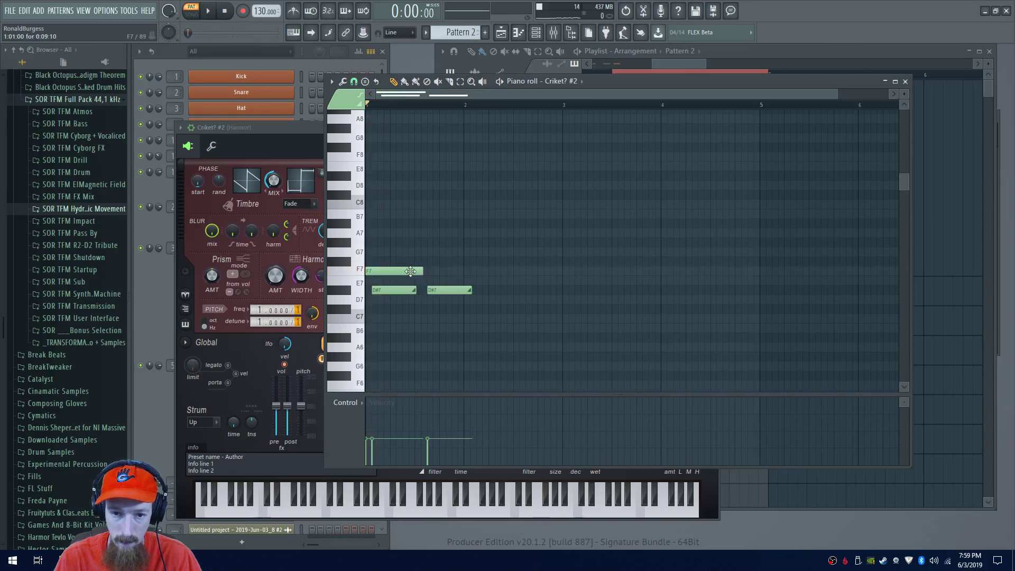
click(429, 271)
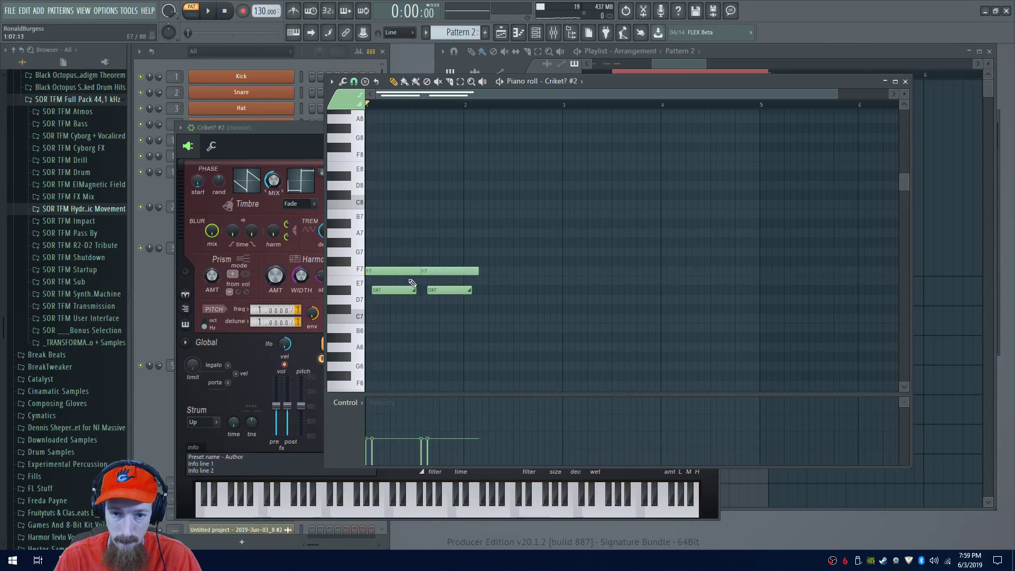
Delete the second F7 and D#7 pair, lengthen the remaining F7 note into bar 2, and play it with Harmor in front
ctrl+scroll(423, 281, up, 3)
right_click(535, 298)
right_click(534, 280)
drag(470, 283, 594, 293)
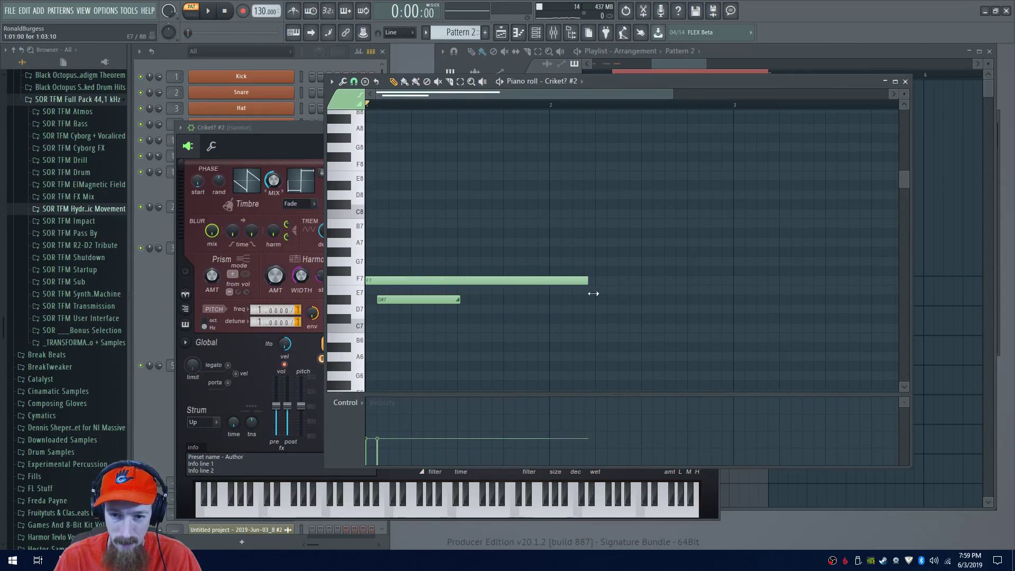
key(space)
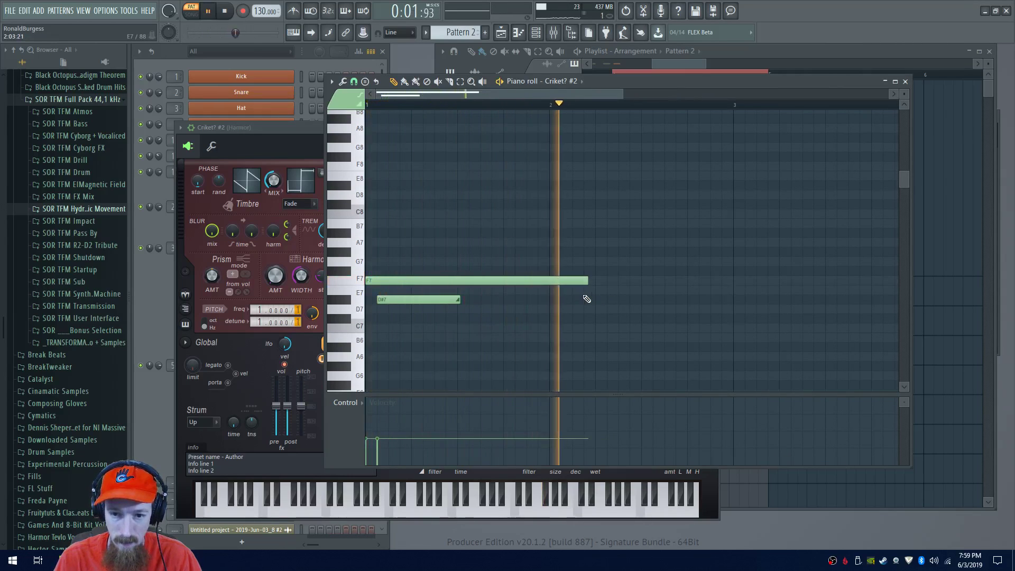
click(303, 145)
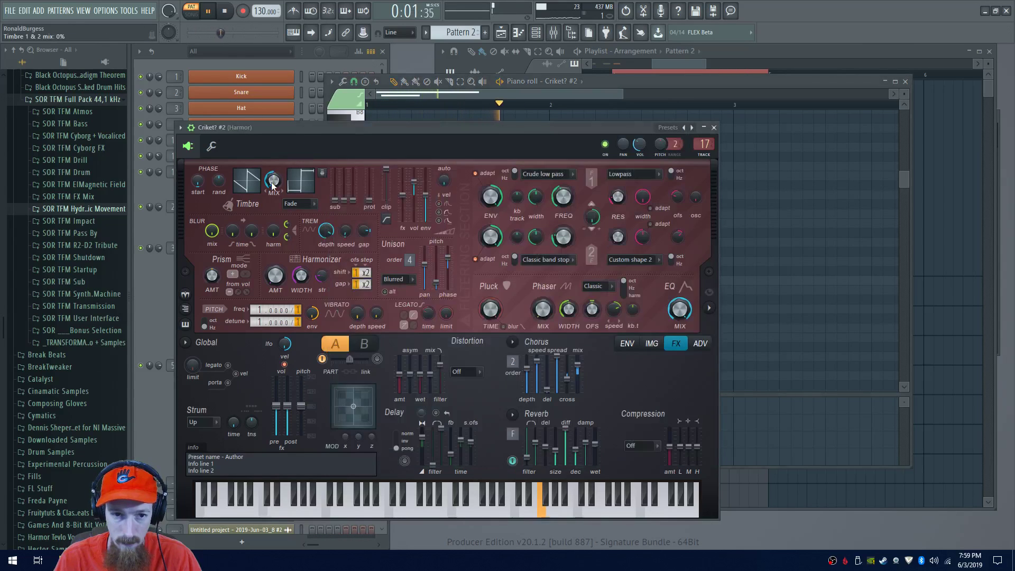
Audition the F7 note while adjusting Harmor's tremolo speed and raising the tremolo depth to 91%
key(space)
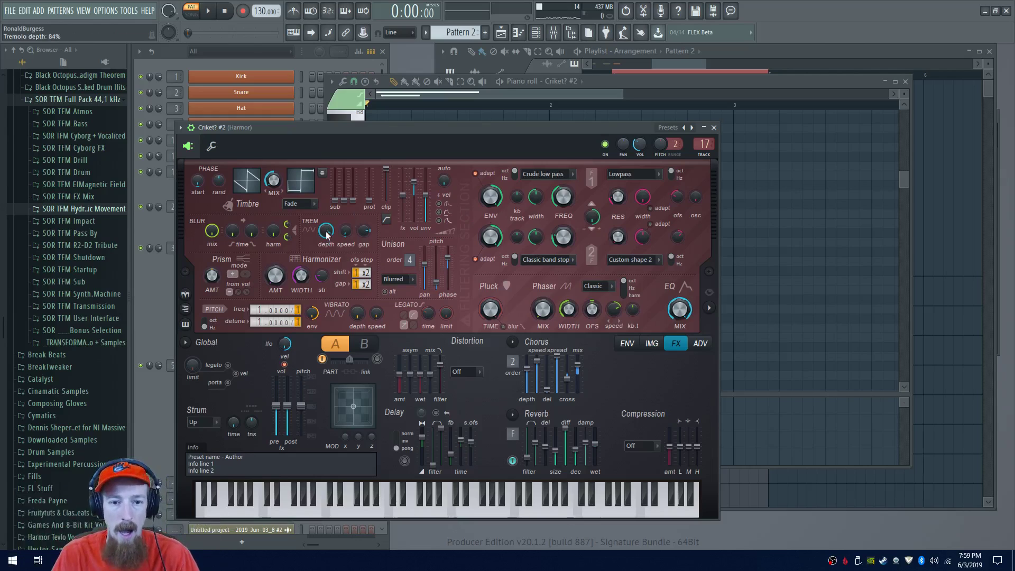
key(space)
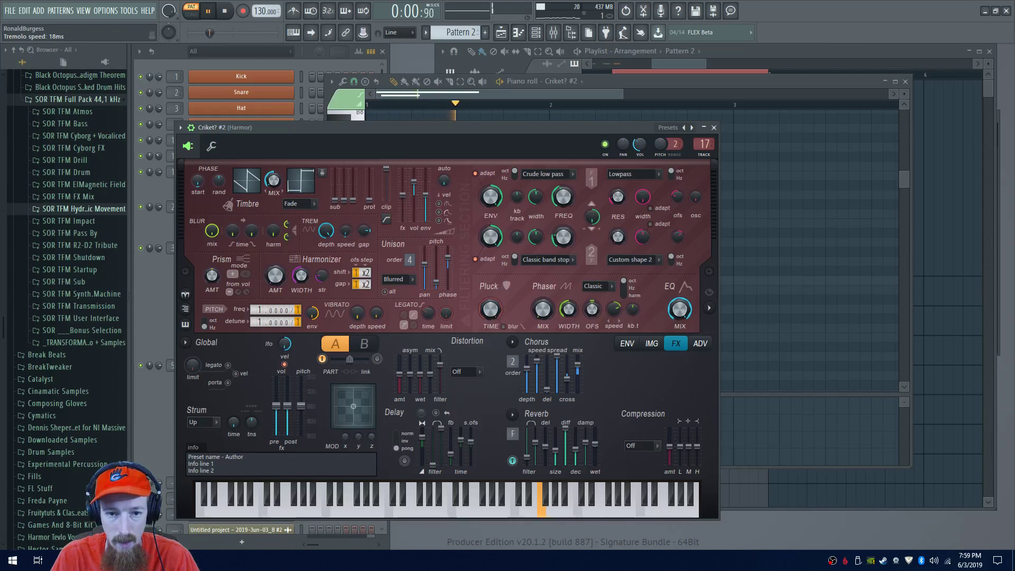
drag(349, 236, 349, 228)
key(space)
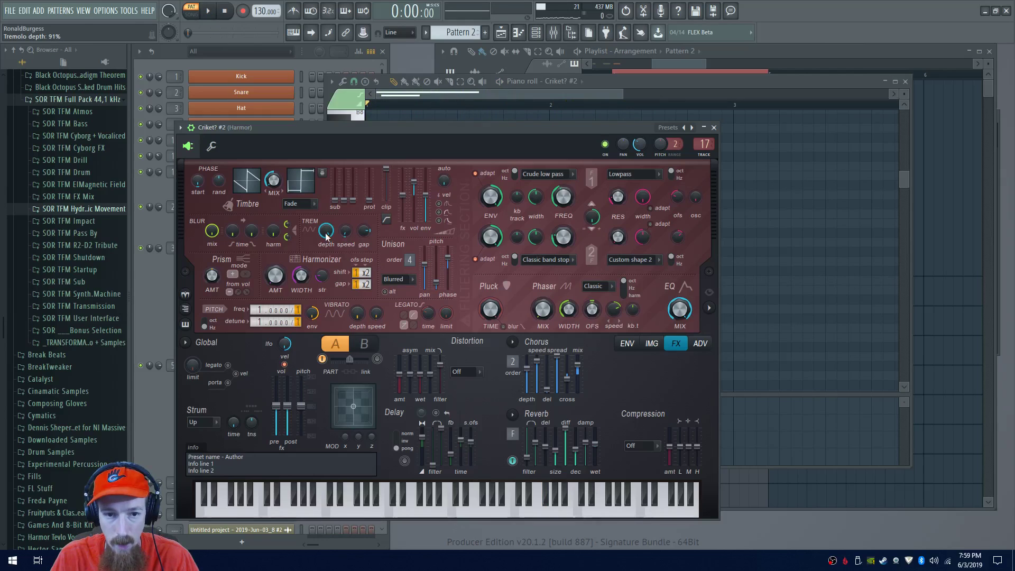
Open part A's tremolo speed events in the piano roll and set the starting level to 1%
right_click(348, 233)
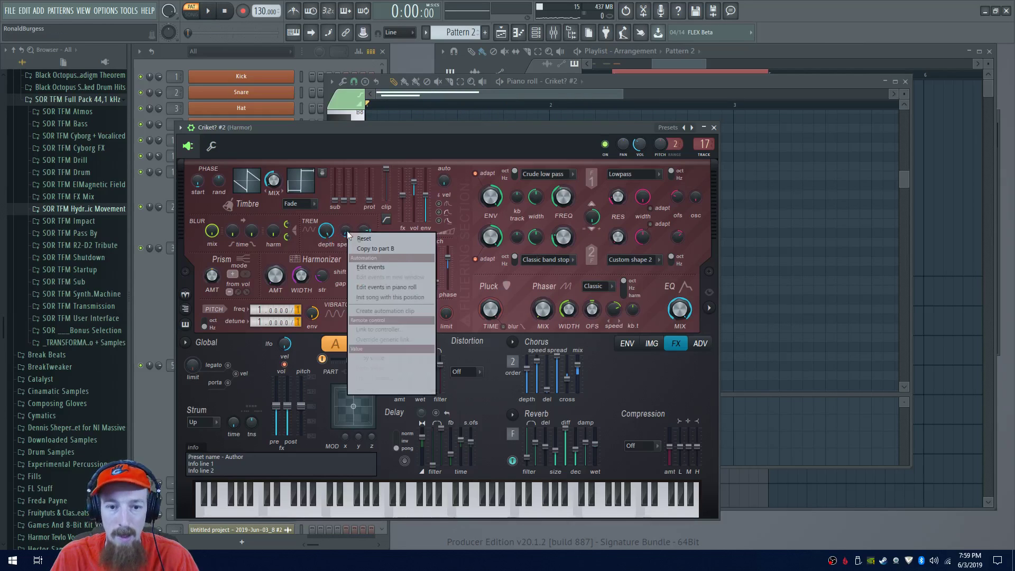
click(405, 289)
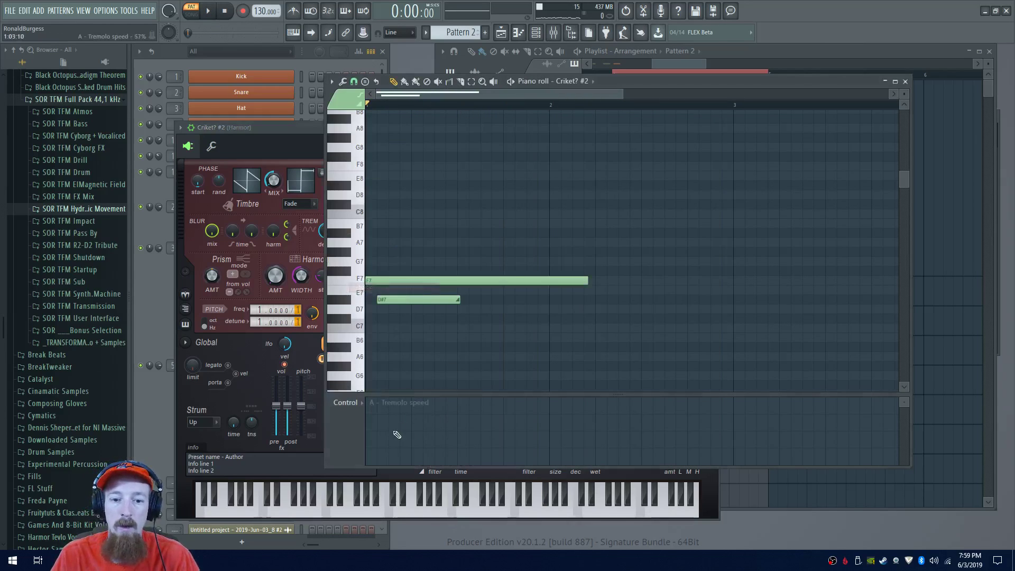
click(365, 460)
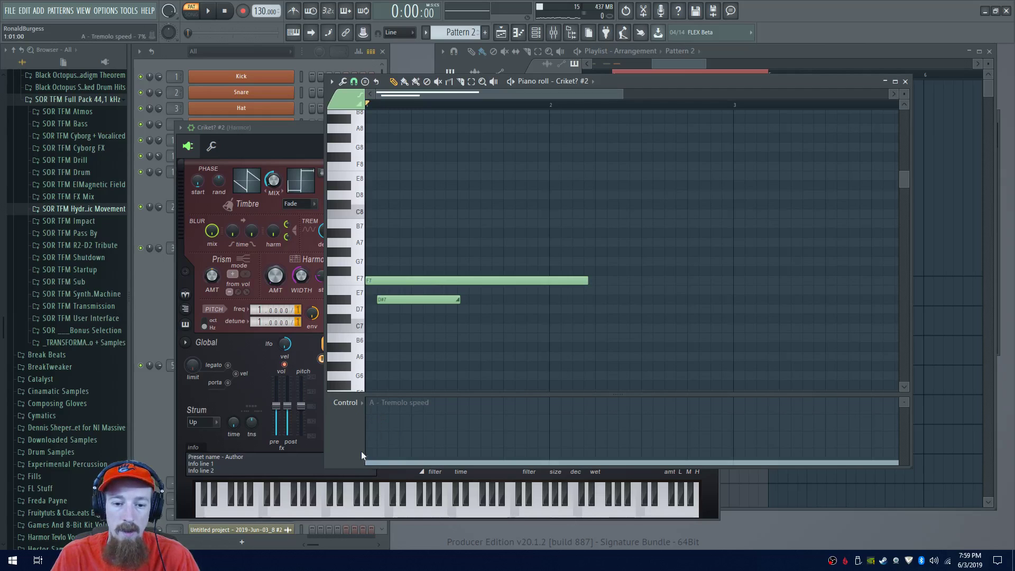
Arrange Harmor and the piano roll side by side so both the synth and the tremolo speed events are accessible
click(302, 126)
drag(629, 85, 679, 97)
drag(498, 129, 345, 49)
drag(713, 100, 852, 69)
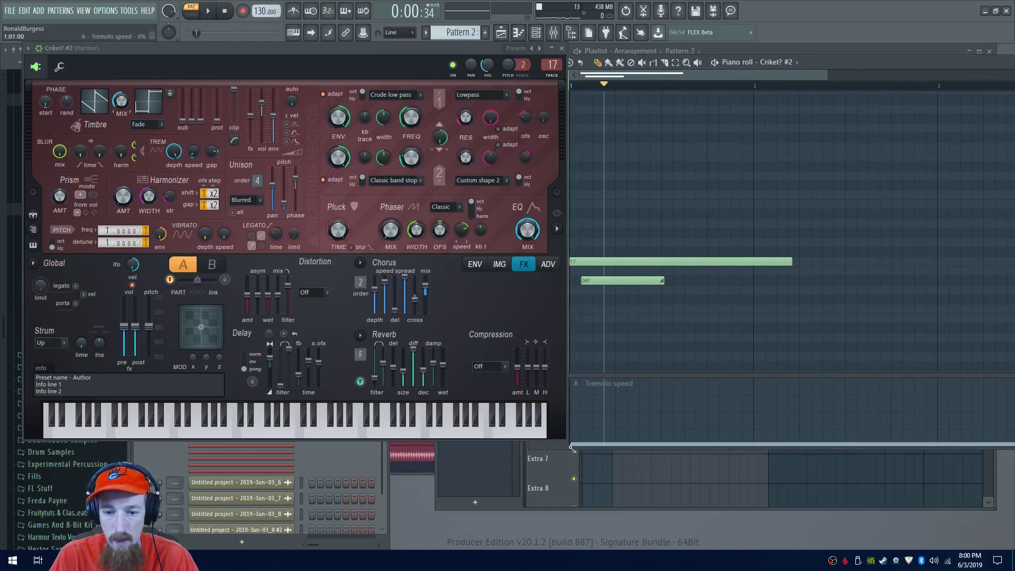
Draw a tremolo speed ramp rising gently and then more steeply to about 26% in bar 1, and play it
drag(577, 447, 639, 446)
key(space)
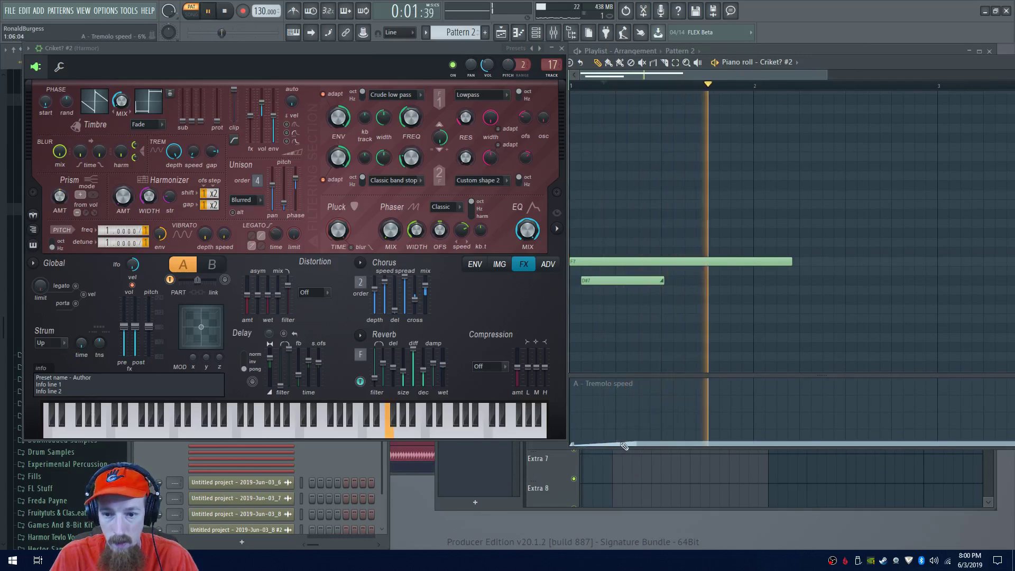
drag(636, 446, 686, 444)
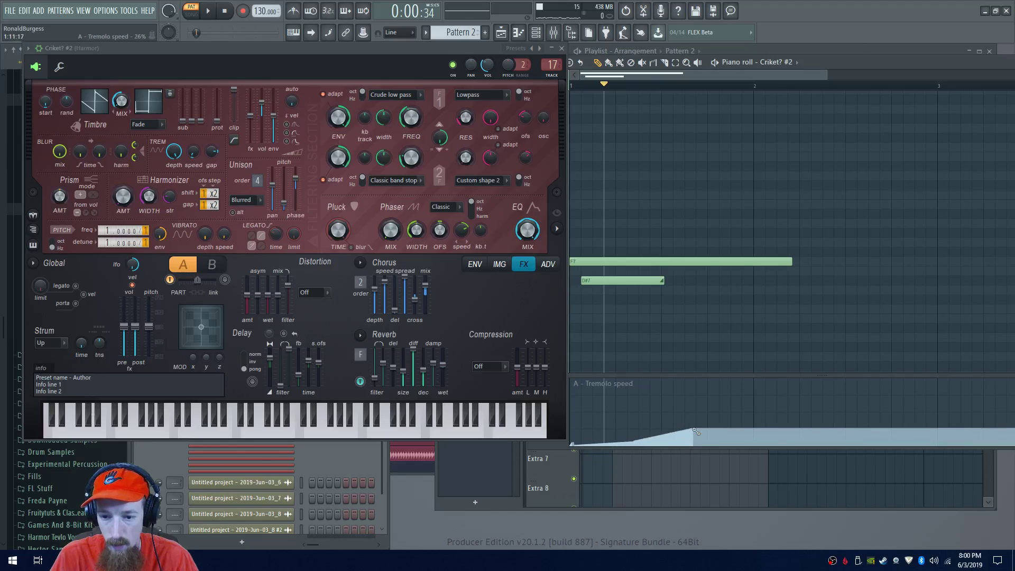
key(space)
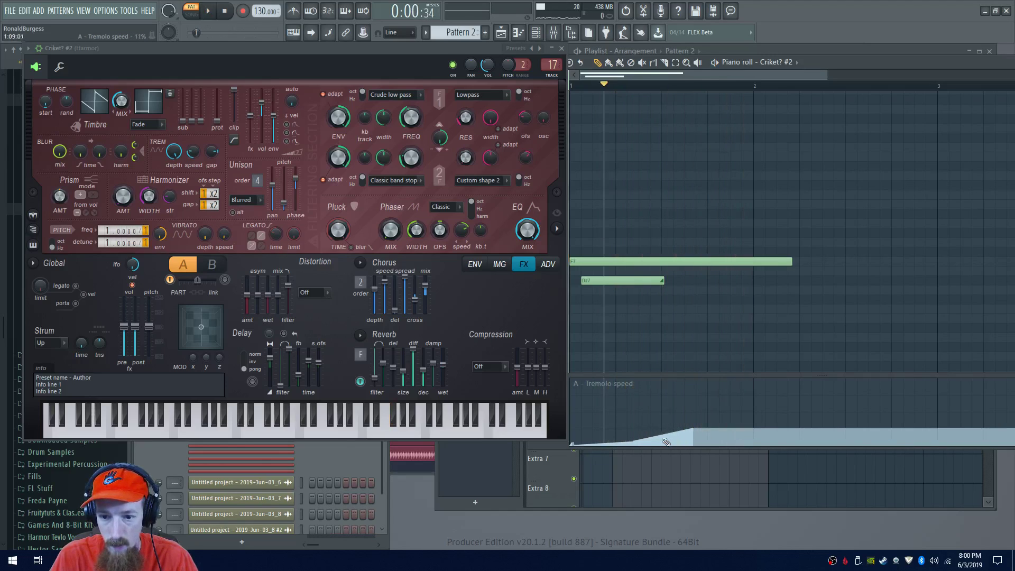
Reshape the tremolo speed curve into a low peak in bar 1 that falls back near zero before bar 2, and play it
drag(685, 439, 736, 449)
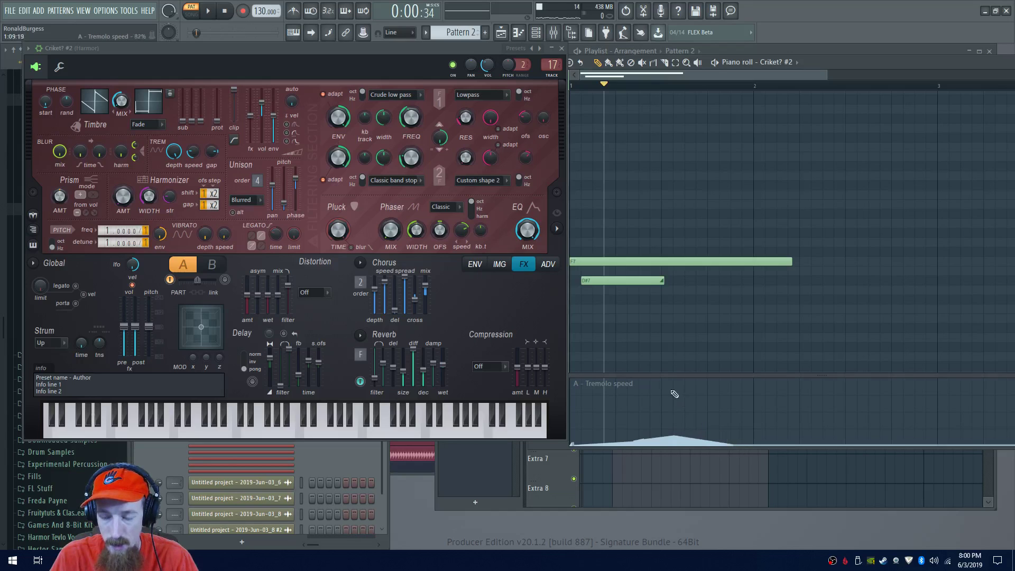
scroll(682, 401, down, 1)
key(space)
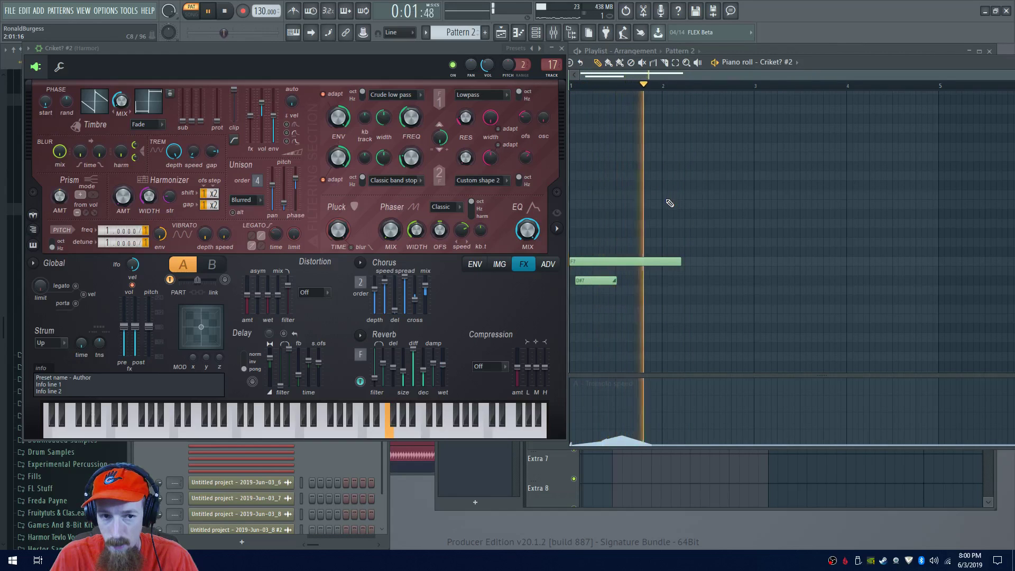
key(space)
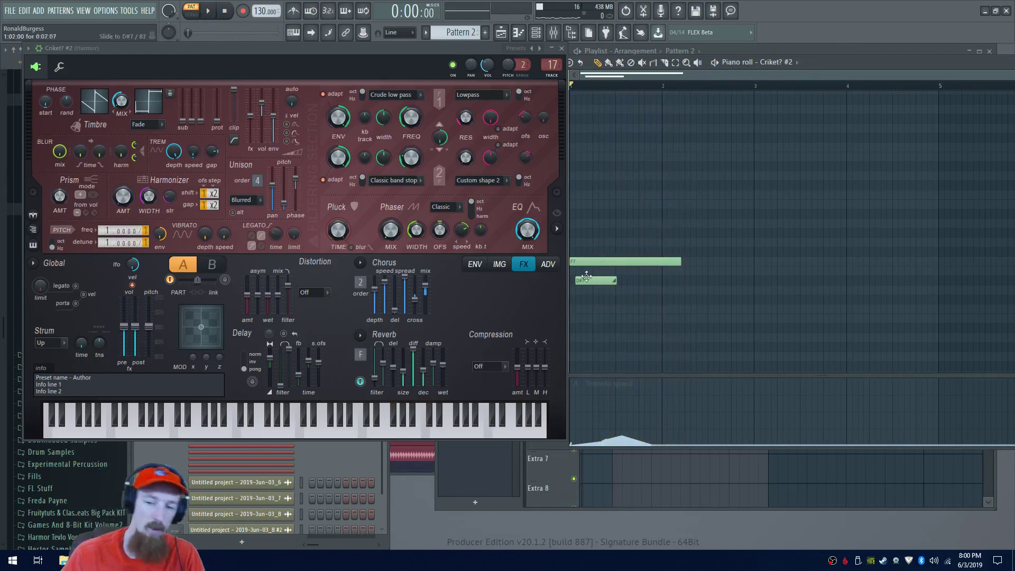
Move Harmor clear of the piano roll and listen to the tremolo pattern again
drag(407, 135, 407, 138)
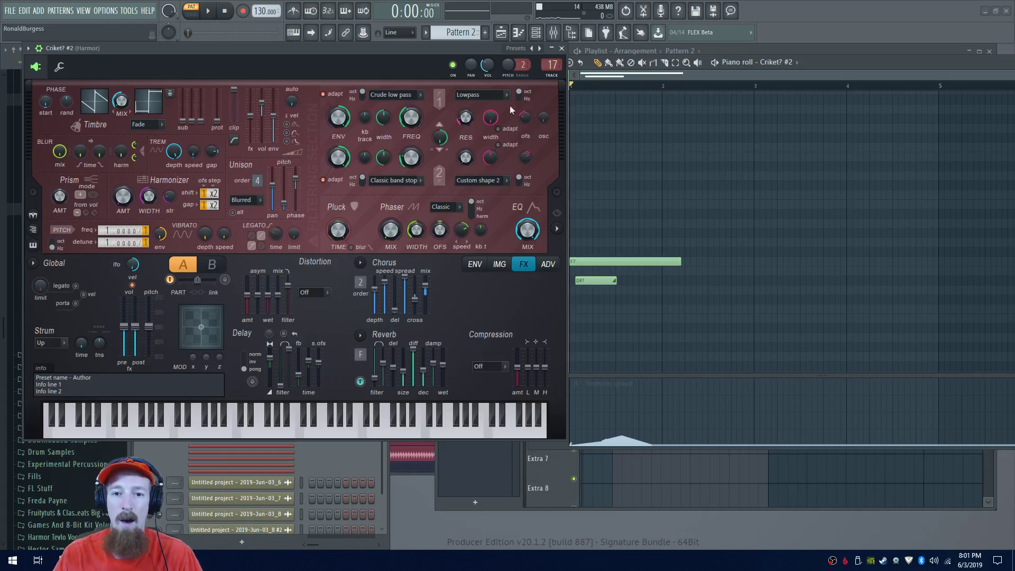
drag(454, 77, 471, 72)
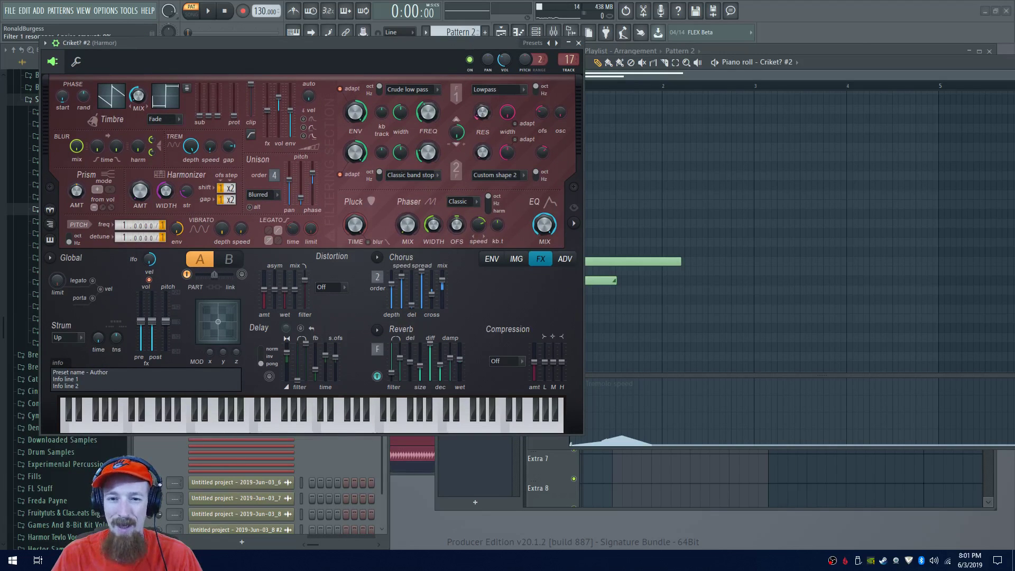
drag(333, 47, 305, 68)
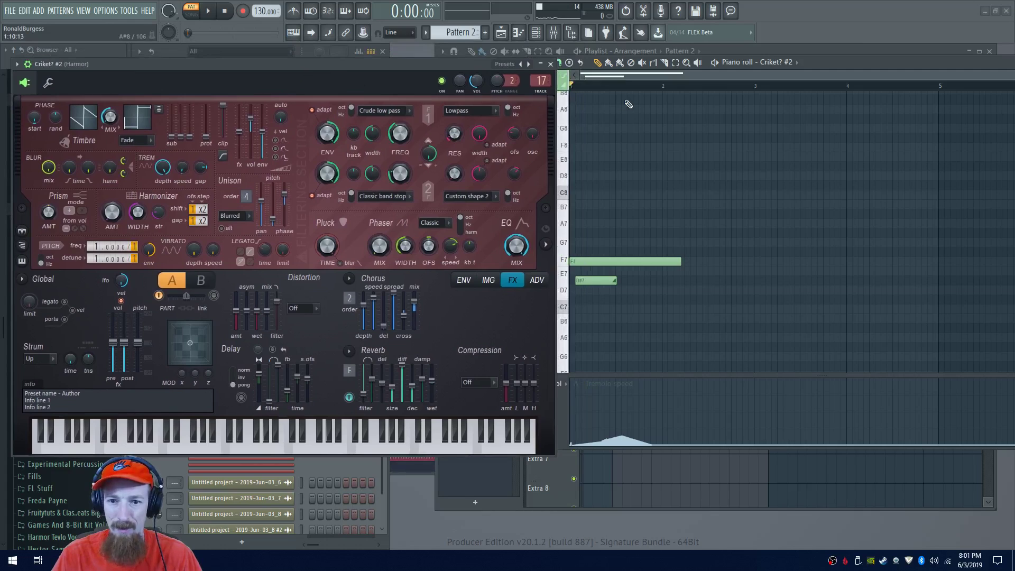
key(space)
key(space)
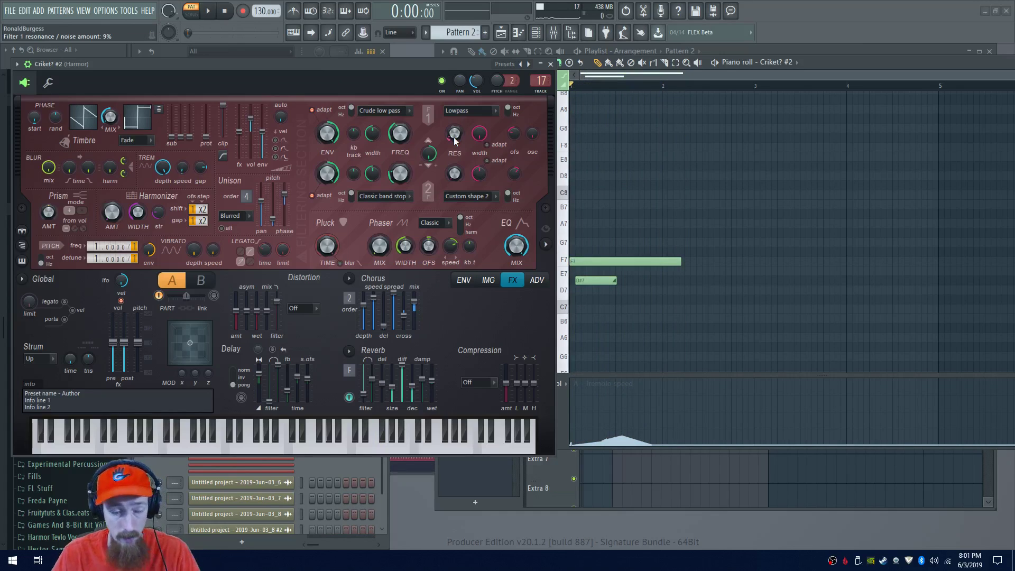
drag(370, 64, 445, 61)
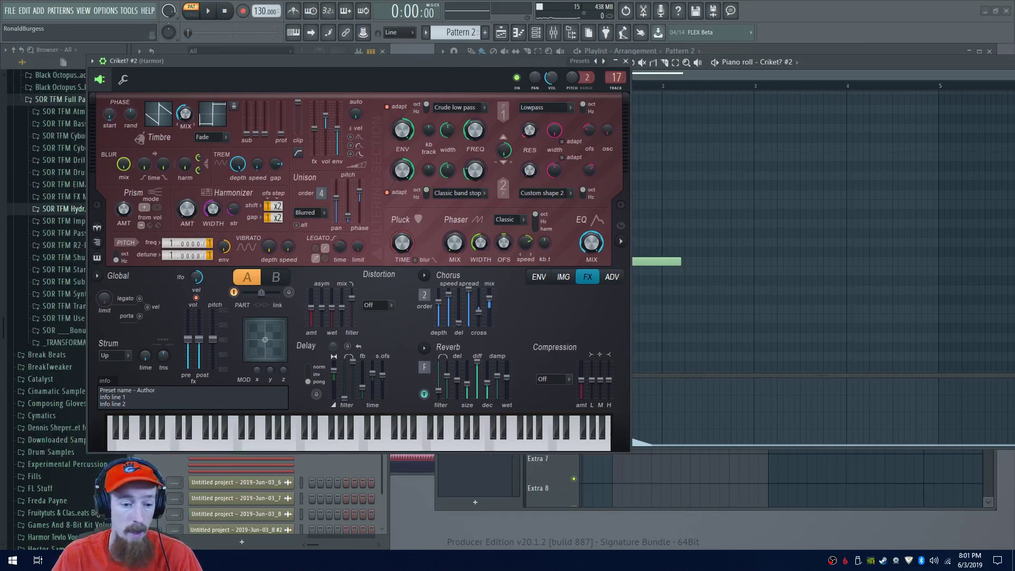
Switch to the browser, replay the DATA_STREAM section of the reference interface video, and return to FL Studio
key(alt+Tab)
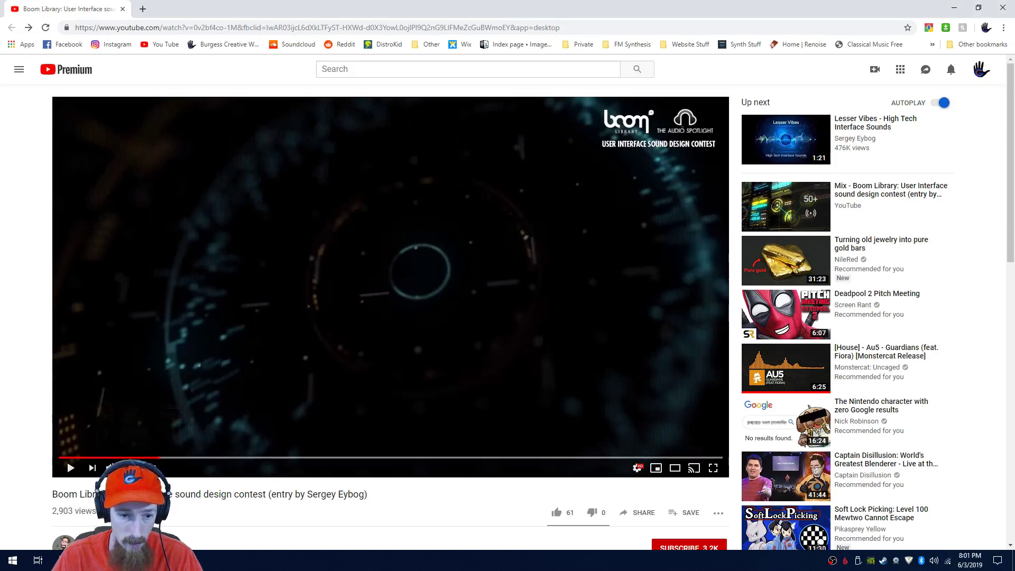
click(123, 458)
click(245, 367)
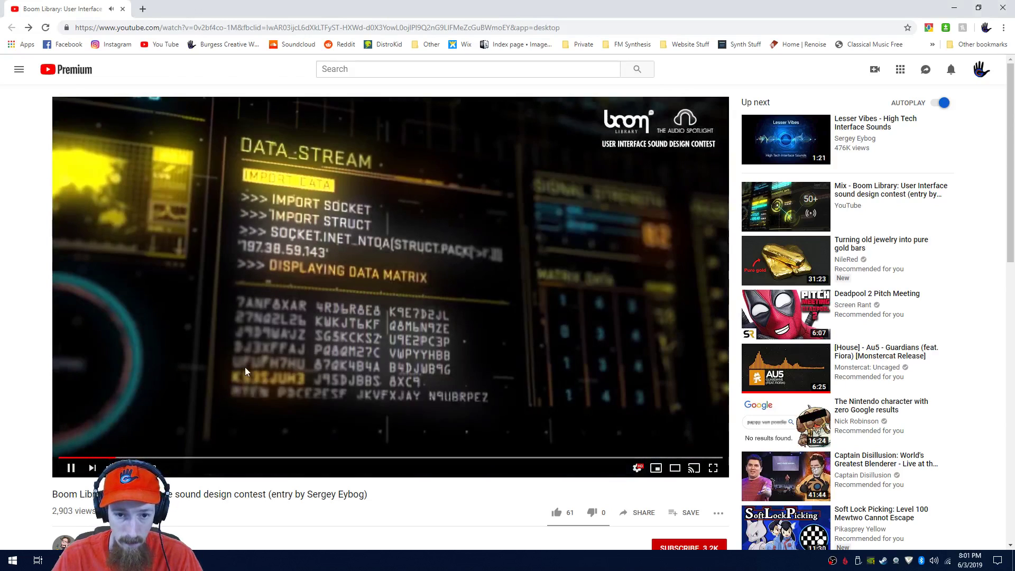
click(245, 366)
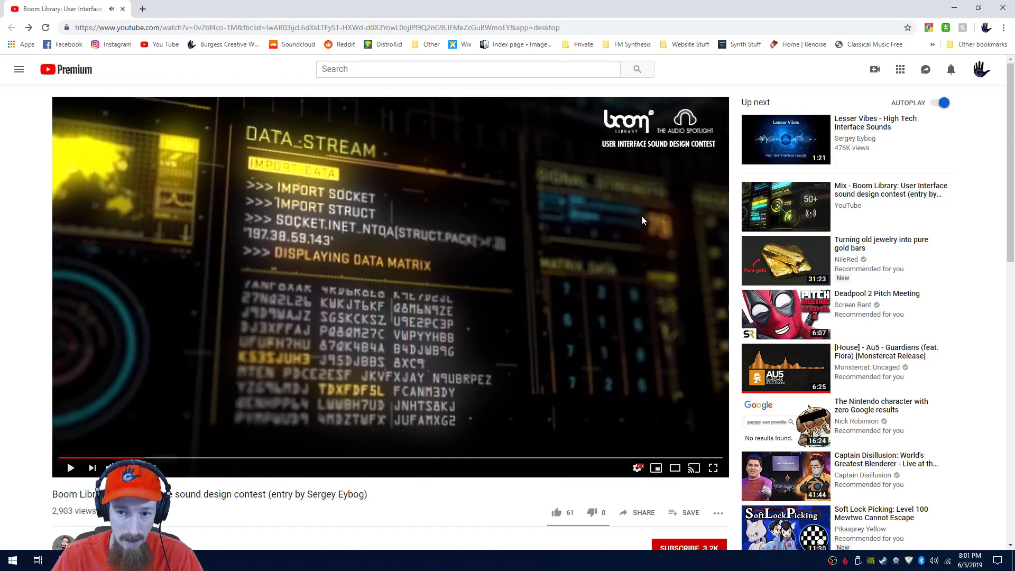
key(alt+Tab)
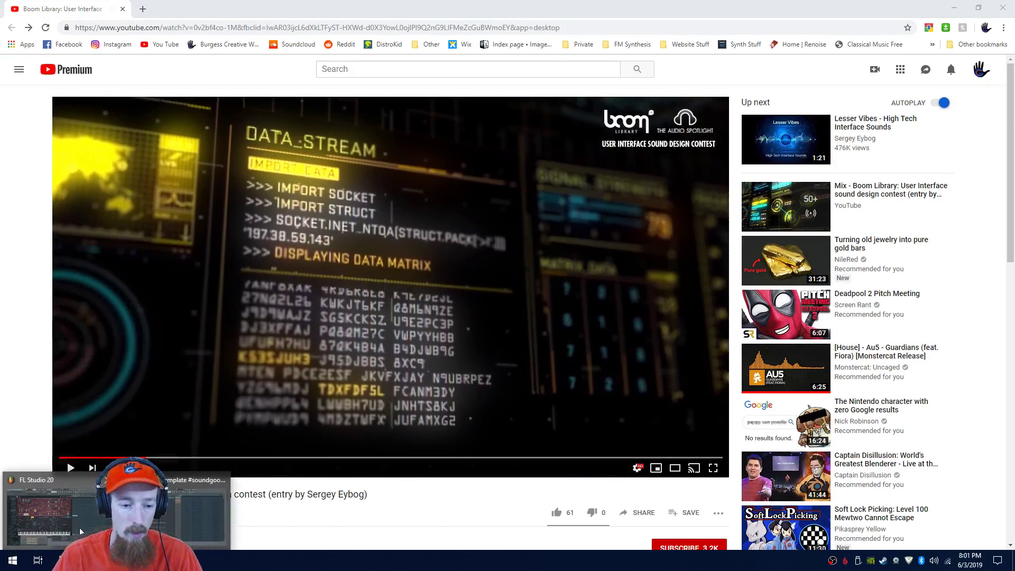
Move Harmor clear of the channel rack, create Pattern 3, and bring up the piano roll for Criket? #2
drag(374, 63, 657, 83)
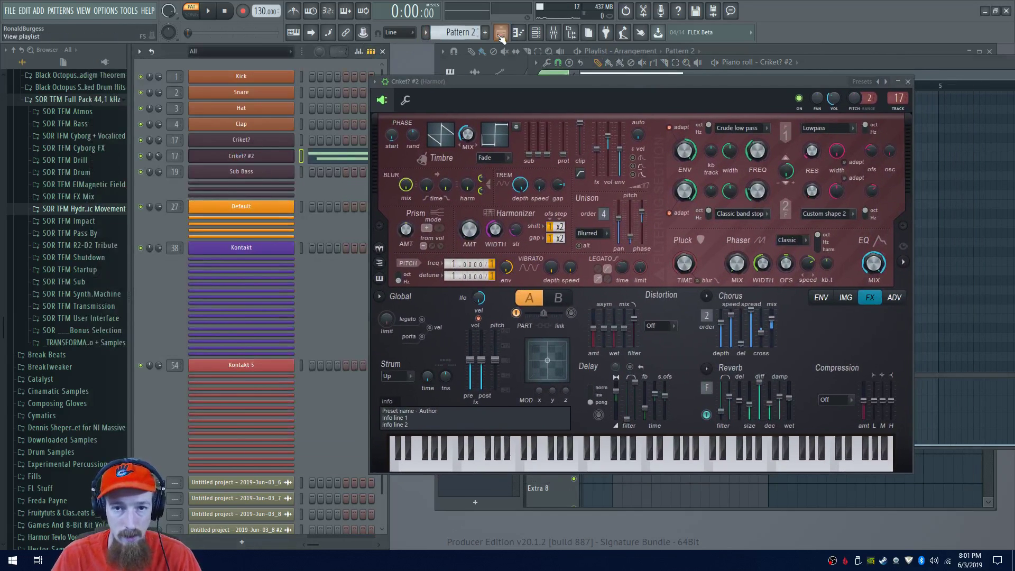
click(485, 32)
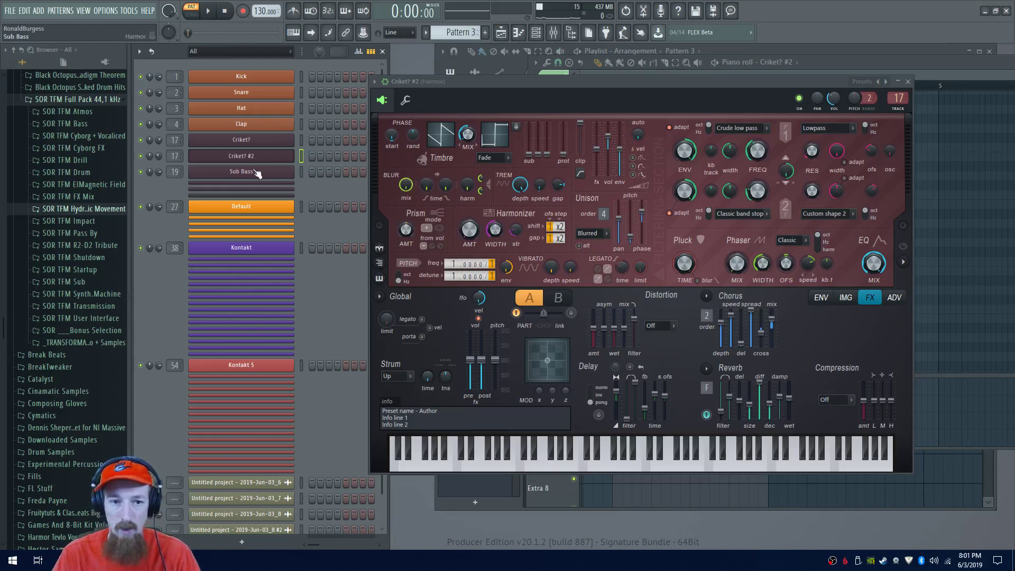
right_click(275, 161)
click(307, 156)
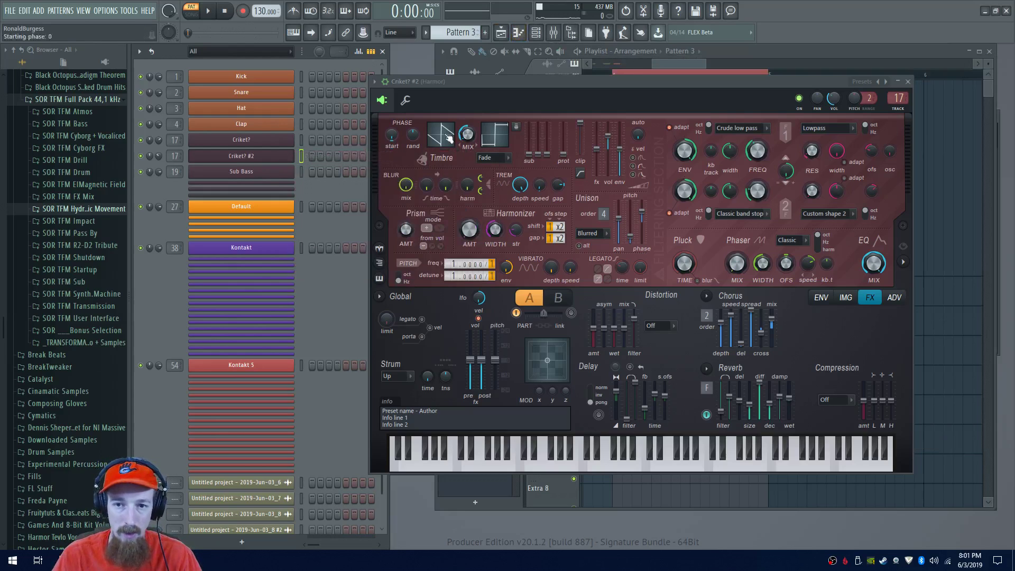
right_click(295, 151)
click(317, 156)
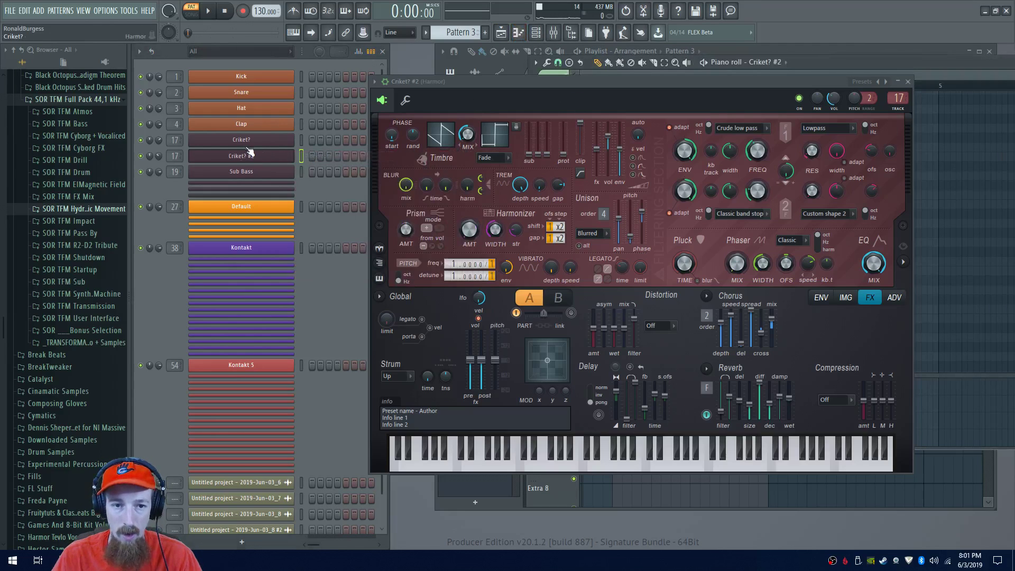
Open the Criket? channel's Harmor window and its piano roll, and close the Criket? #2 window
right_click(251, 141)
click(309, 138)
click(272, 142)
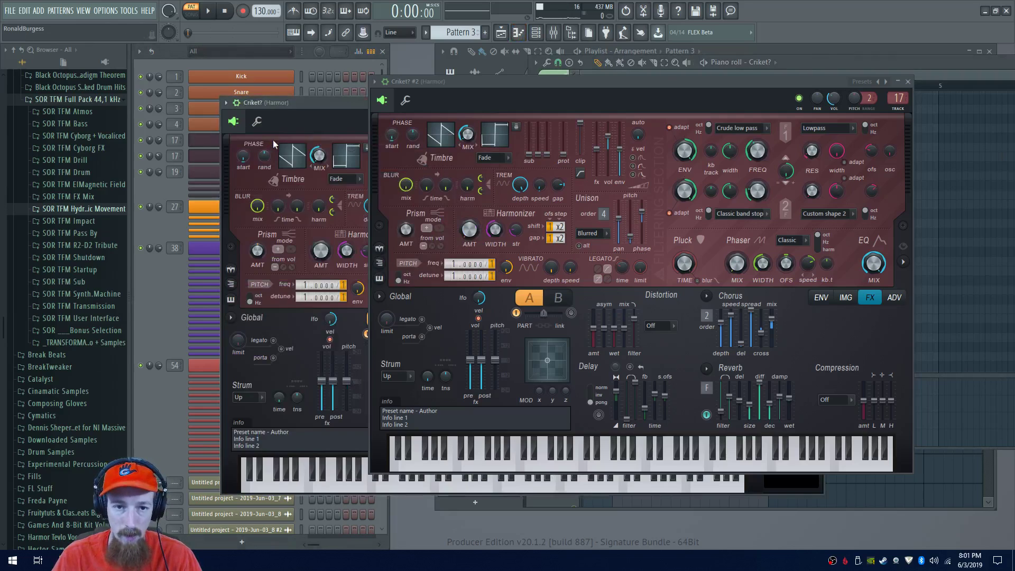
drag(333, 104, 640, 145)
right_click(294, 136)
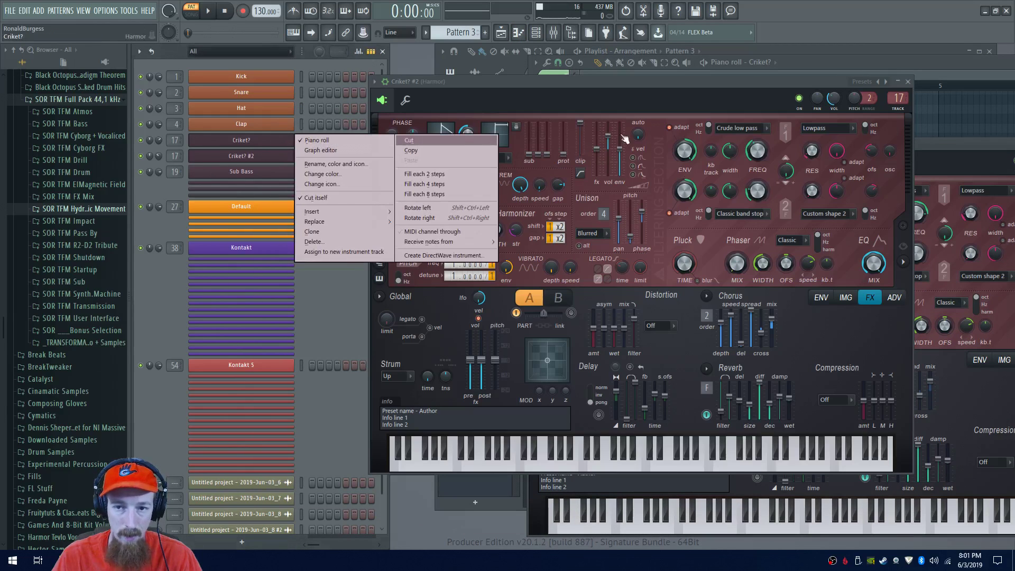
click(908, 83)
click(800, 86)
Place one G8 note at the start of the Criket? piano roll and shorten it
drag(586, 130, 574, 138)
click(563, 148)
right_click(587, 139)
scroll(561, 212, up, 3)
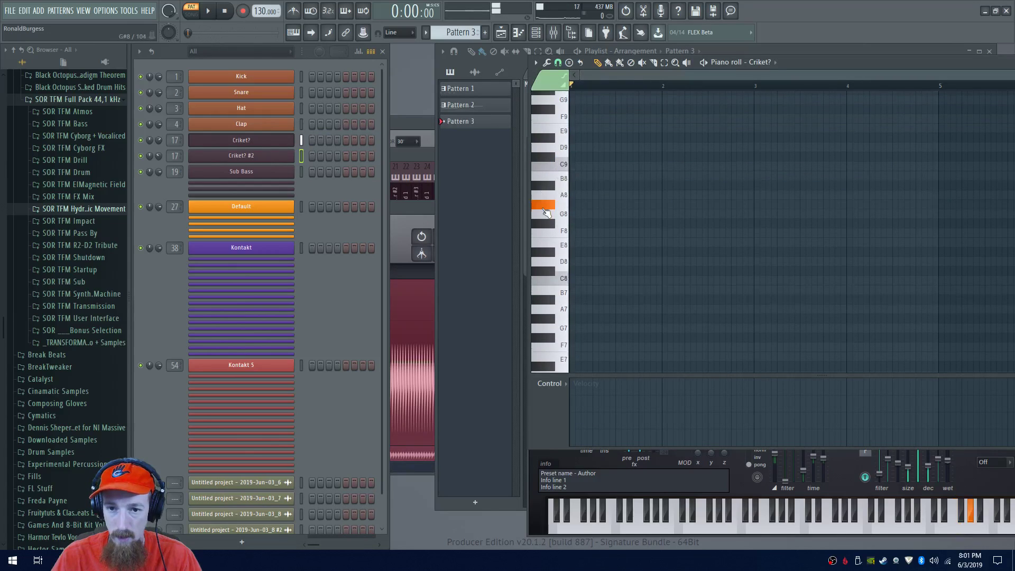
click(555, 222)
click(555, 222)
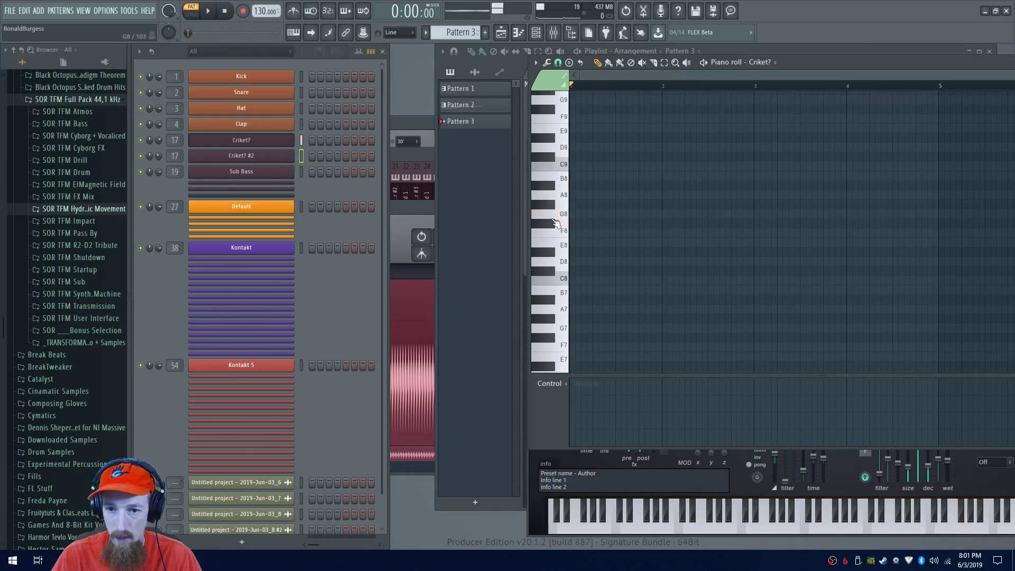
click(572, 215)
drag(681, 216, 583, 214)
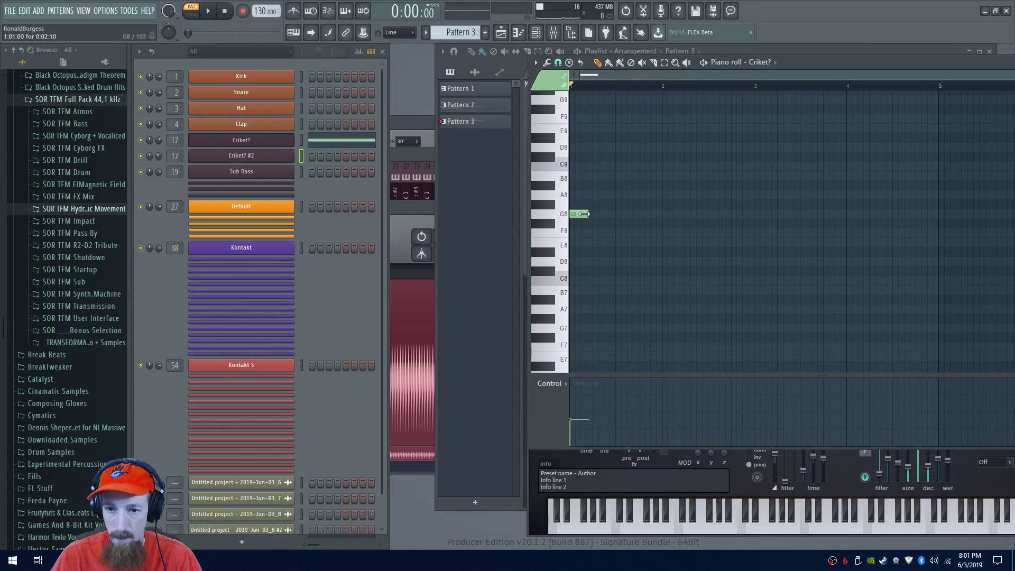
Add two more G8 notes after the first, adjust their lengths and spacing, and play the pattern
scroll(576, 216, up, 3)
click(593, 214)
click(621, 214)
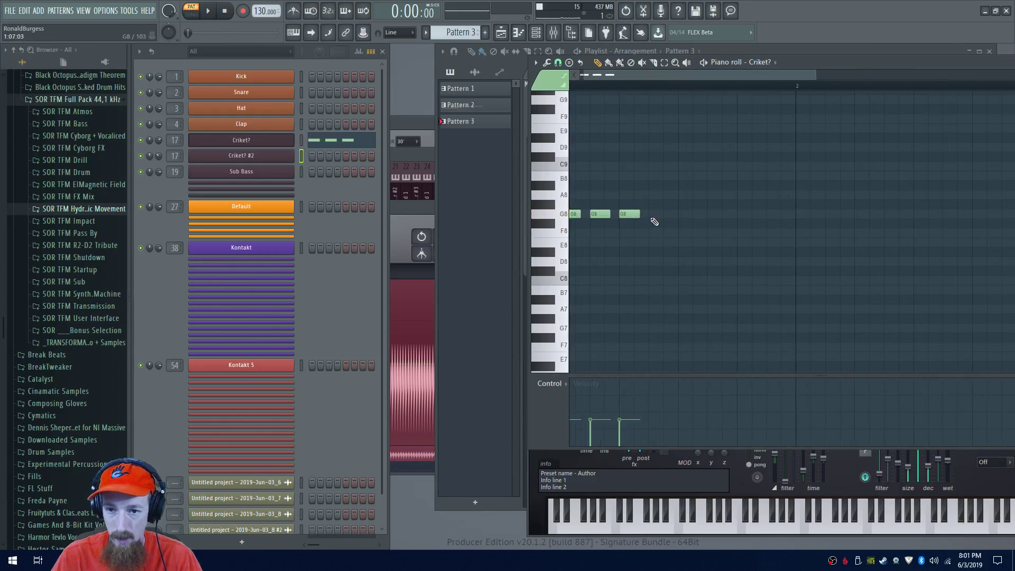
scroll(609, 215, down, 2)
mouse_move(592, 214)
mouse_down()
mouse_move(628, 213)
mouse_move(592, 214)
mouse_move(610, 215)
mouse_up()
key(space)
key(space)
key(space)
key(space)
Shorten all three G8 notes together and delete the third one
key(ctrl+a)
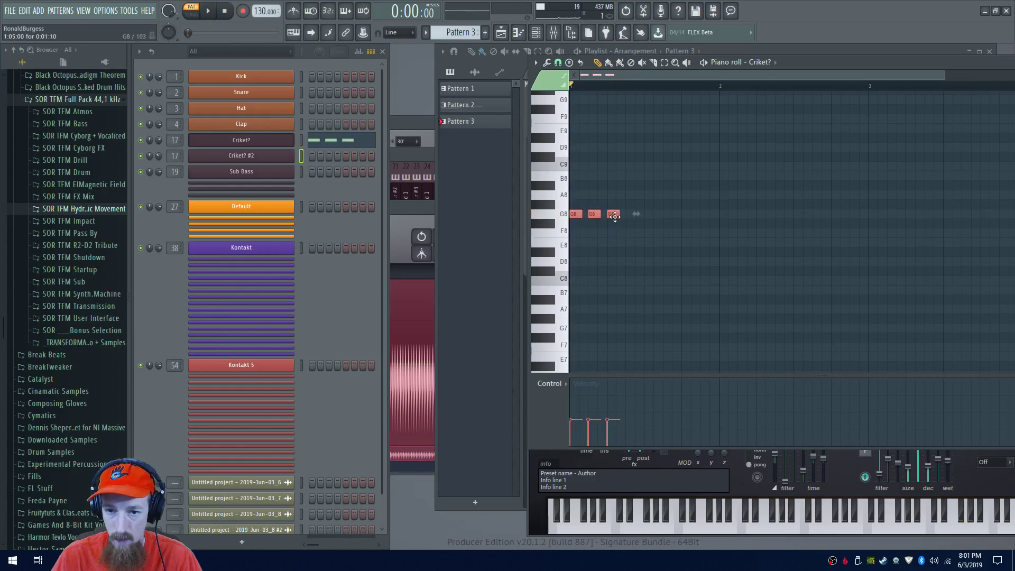
click(610, 214)
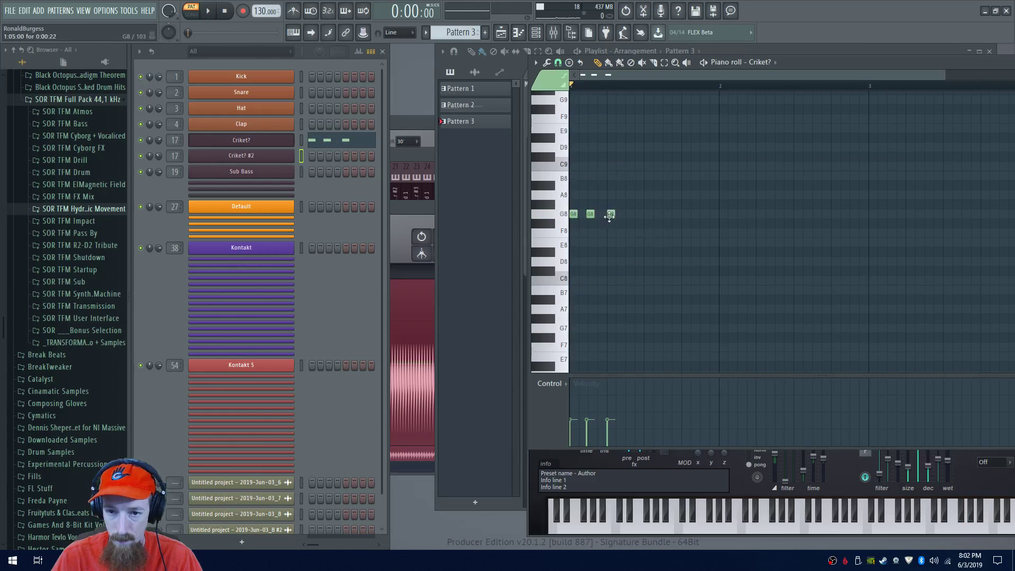
right_click(607, 216)
ctrl+scroll(597, 219, up, 3)
alt+scroll(596, 238, up, 3)
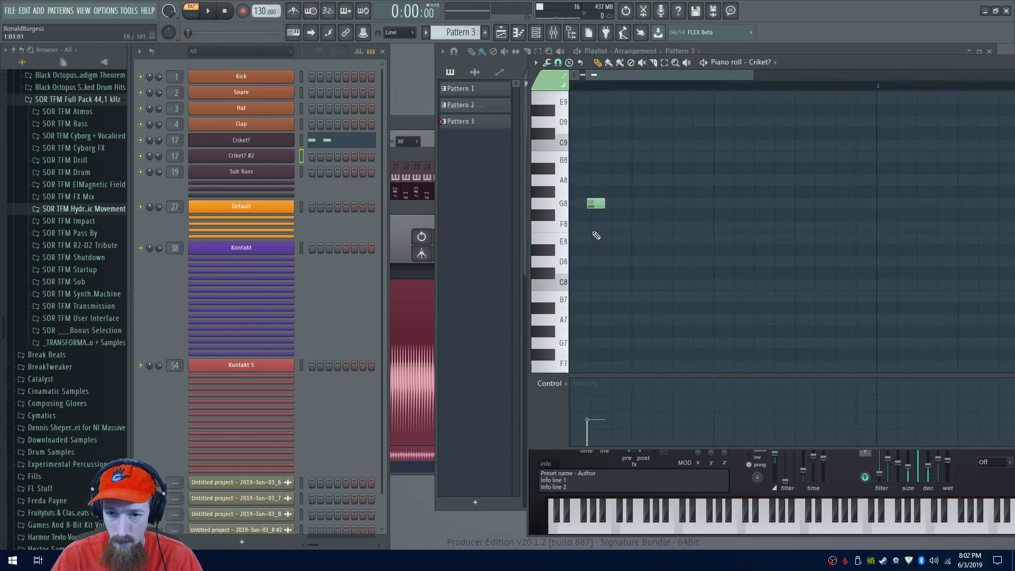
Select both G8 notes and duplicate the pair three times in a row, playing the pattern between repeats
key(space)
key(space)
key(ctrl+a)
key(ctrl+b)
key(space)
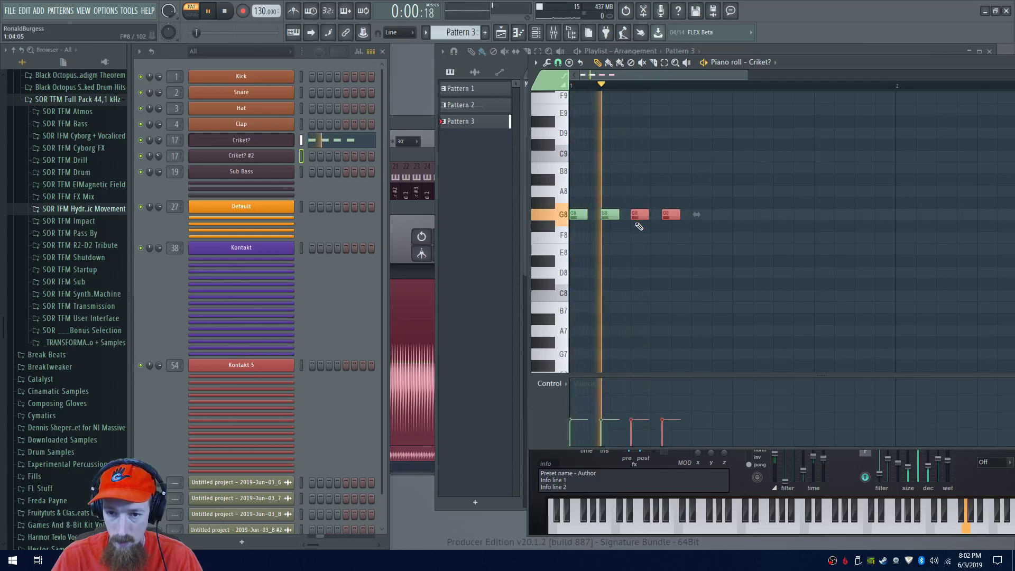
key(space)
key(ctrl+b)
key(space)
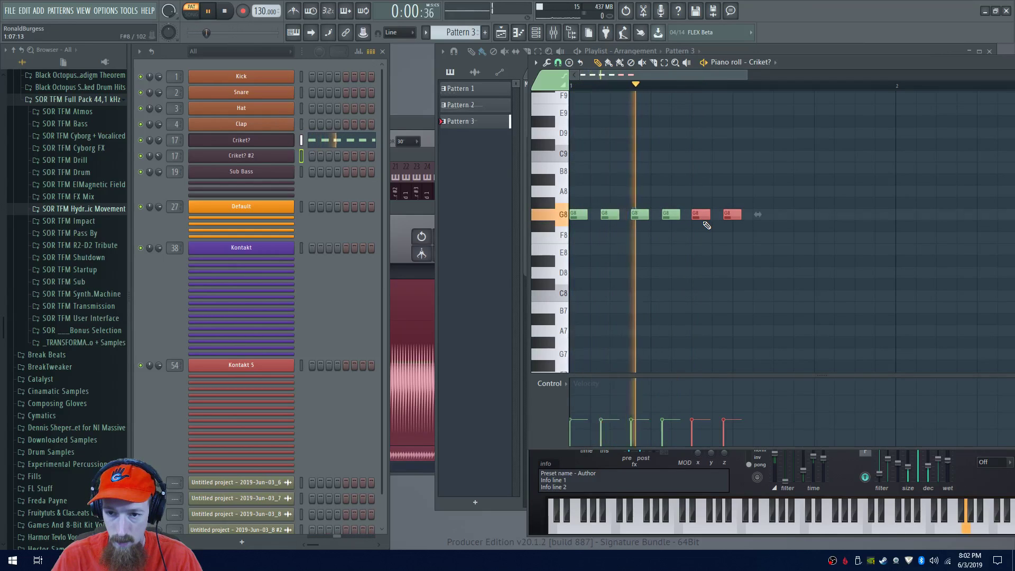
key(space)
ctrl+scroll(672, 223, down, 2)
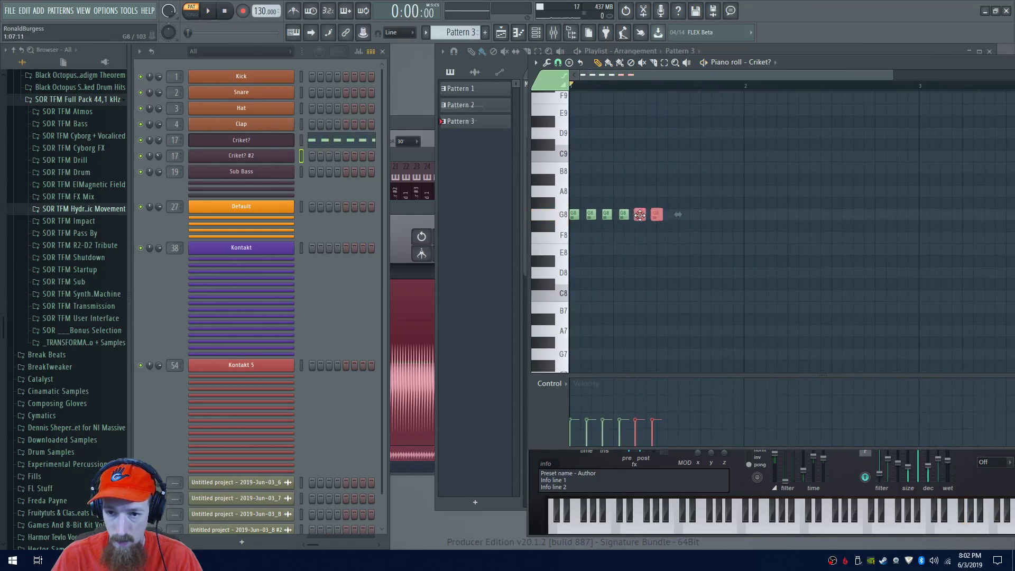
key(ctrl+b)
key(space)
ctrl+scroll(692, 248, down, 1)
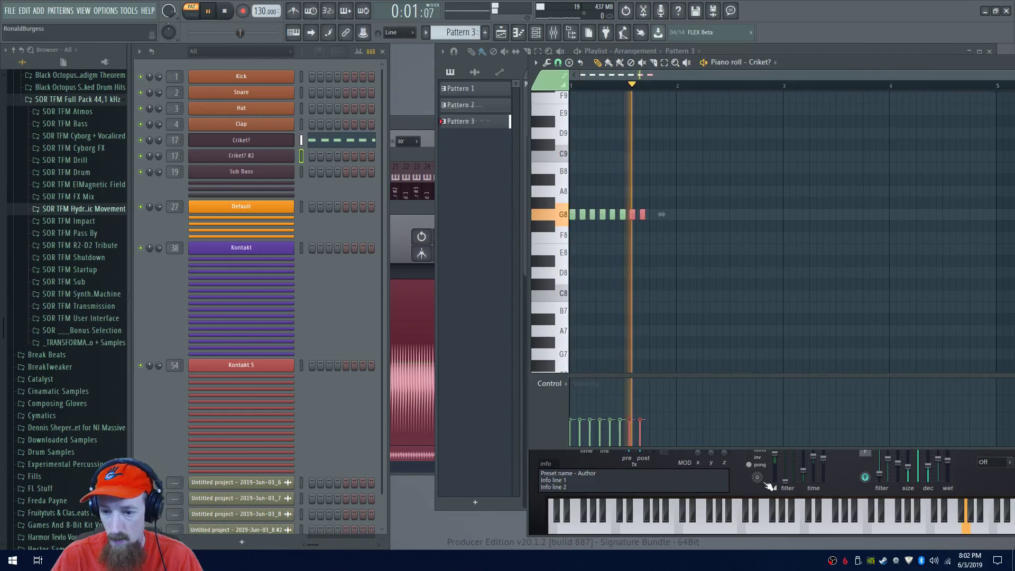
Show the image settings of the Criket? Harmor, adjust the image time offset, set the fine speed to 40%, and audition the pattern
click(747, 487)
key(space)
drag(829, 170, 508, 97)
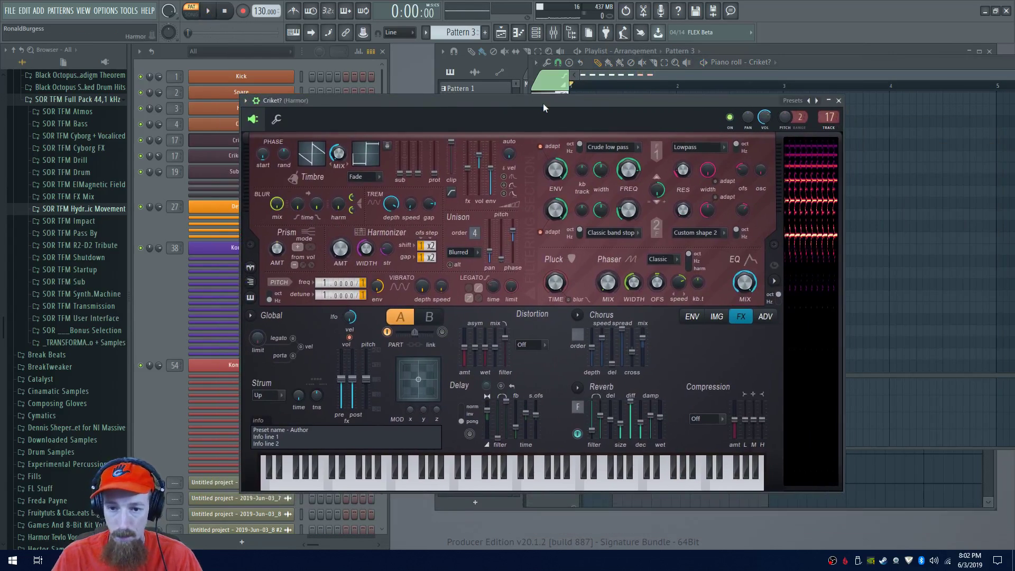
click(717, 316)
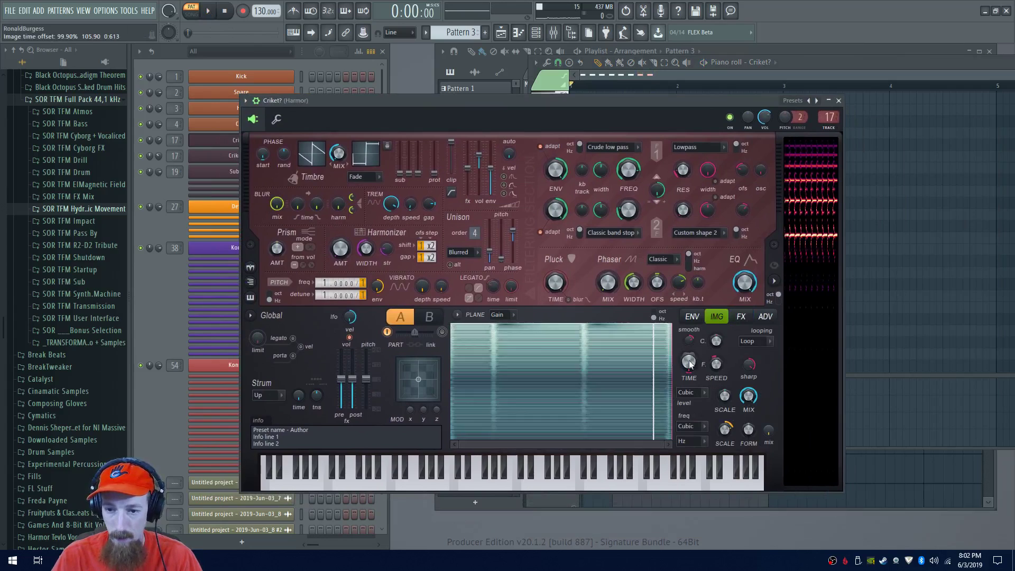
drag(688, 361, 689, 358)
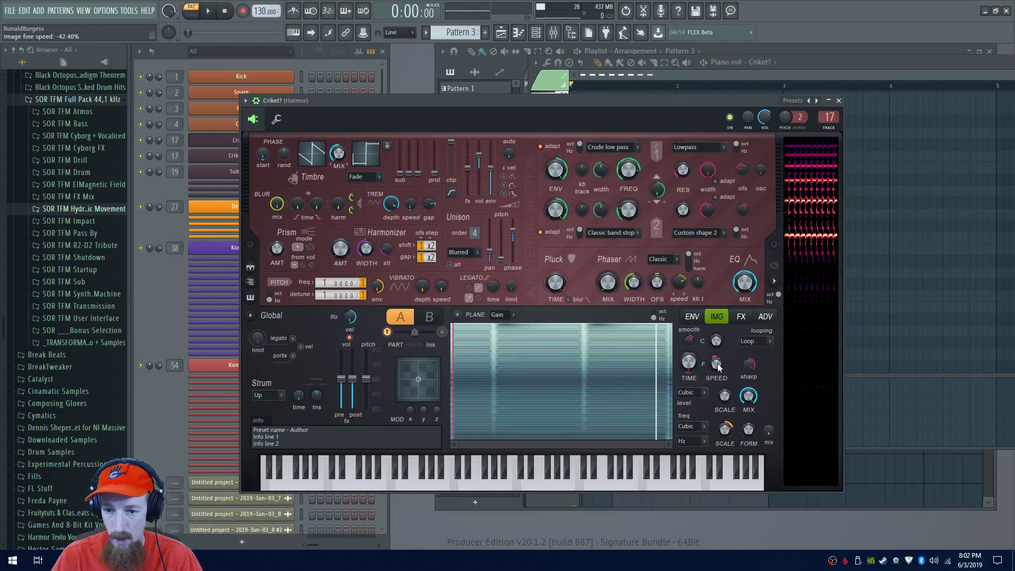
key(space)
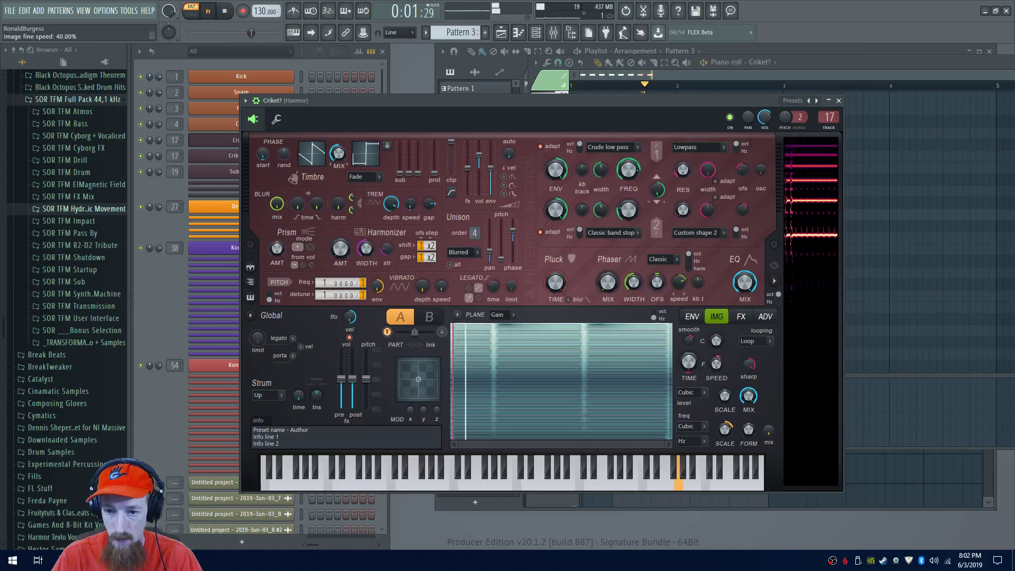
key(space)
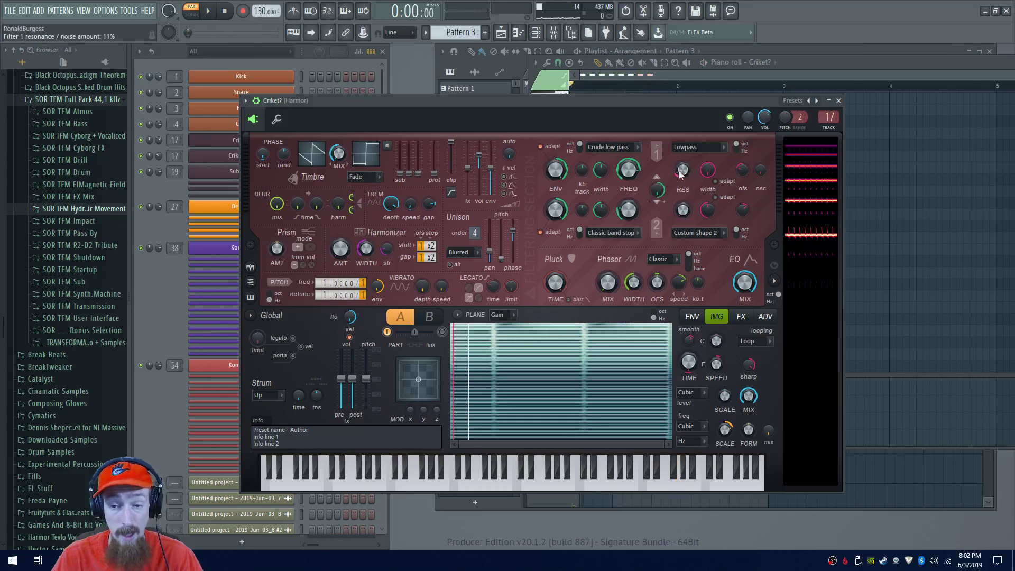
Adjust the first sub-harmonic and set filter 1's frequency to about 92%, playing the pattern to compare
key(space)
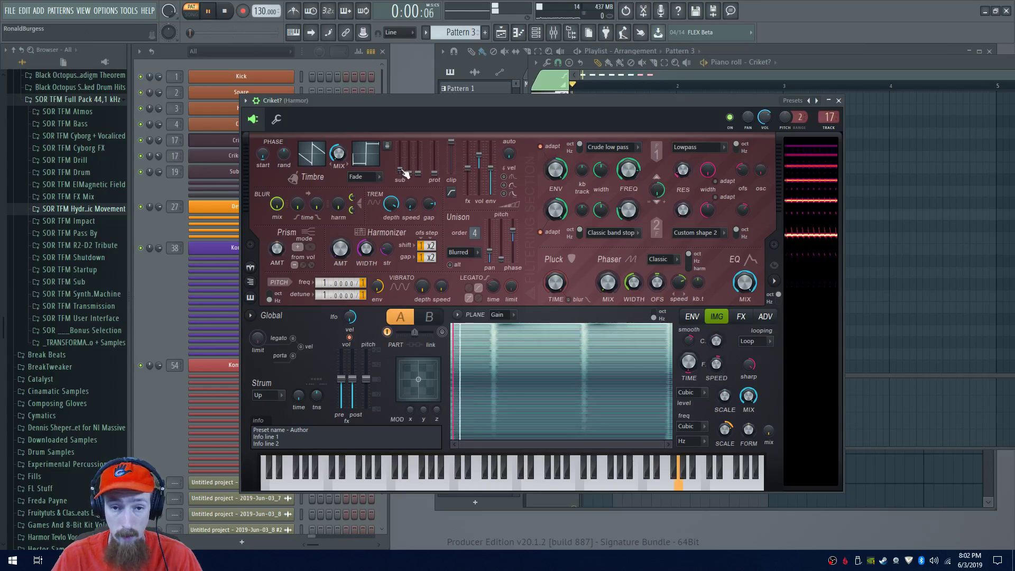
mouse_move(404, 170)
mouse_down()
mouse_move(405, 147)
mouse_move(403, 174)
mouse_up()
key(space)
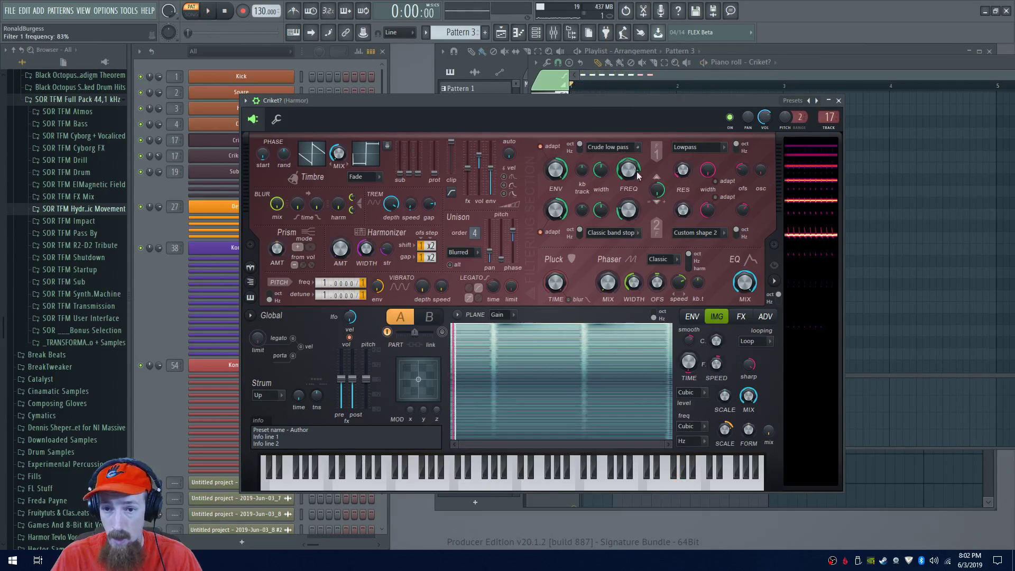
key(space)
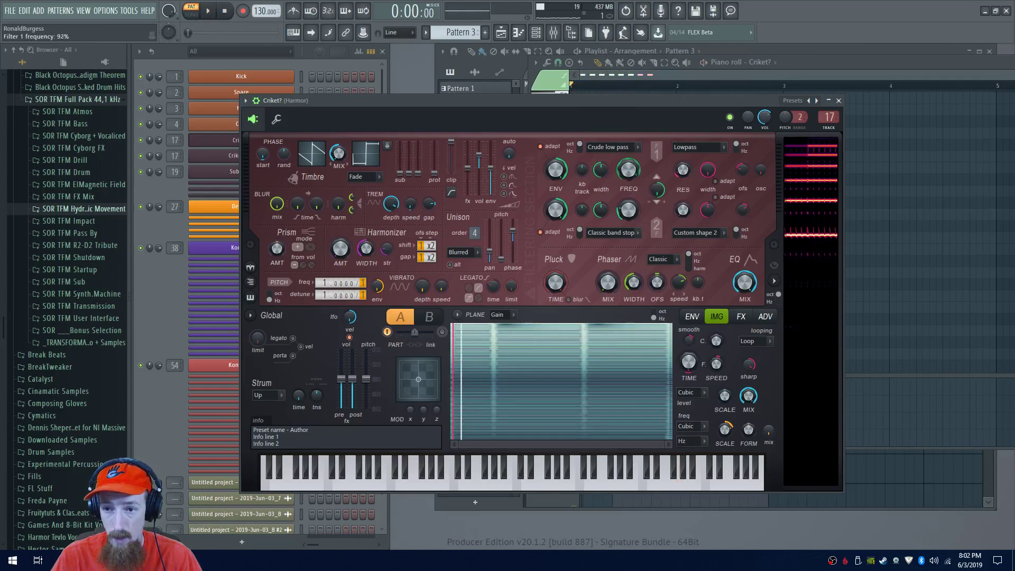
key(space)
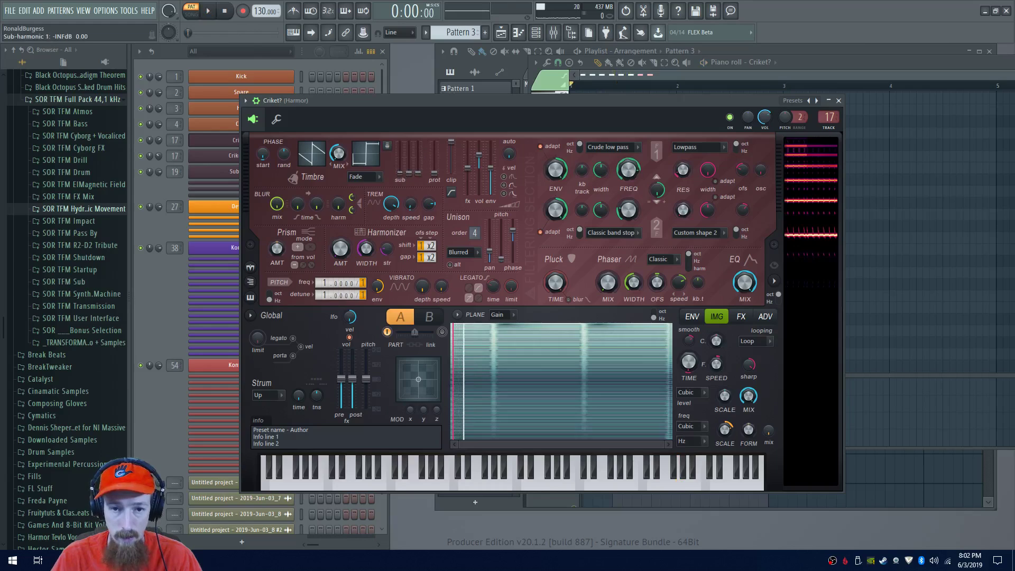
Raise sub-harmonic 3 to about -2.4 dB during playback and look at the sub-harmonic placement options
mouse_move(402, 168)
mouse_down()
mouse_move(400, 155)
mouse_move(418, 168)
mouse_move(421, 154)
mouse_move(410, 152)
mouse_move(415, 168)
mouse_up()
key(space)
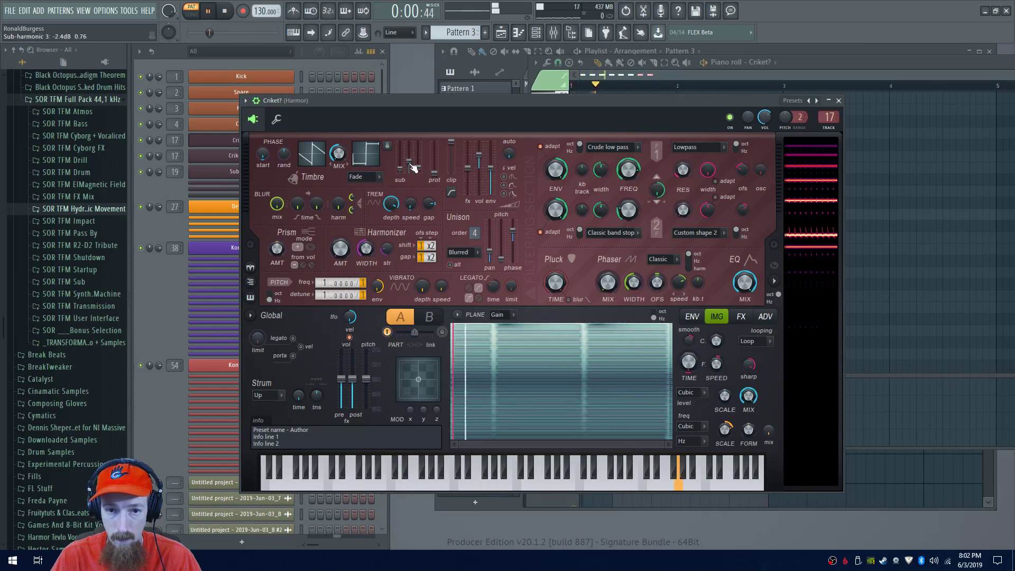
key(space)
click(388, 146)
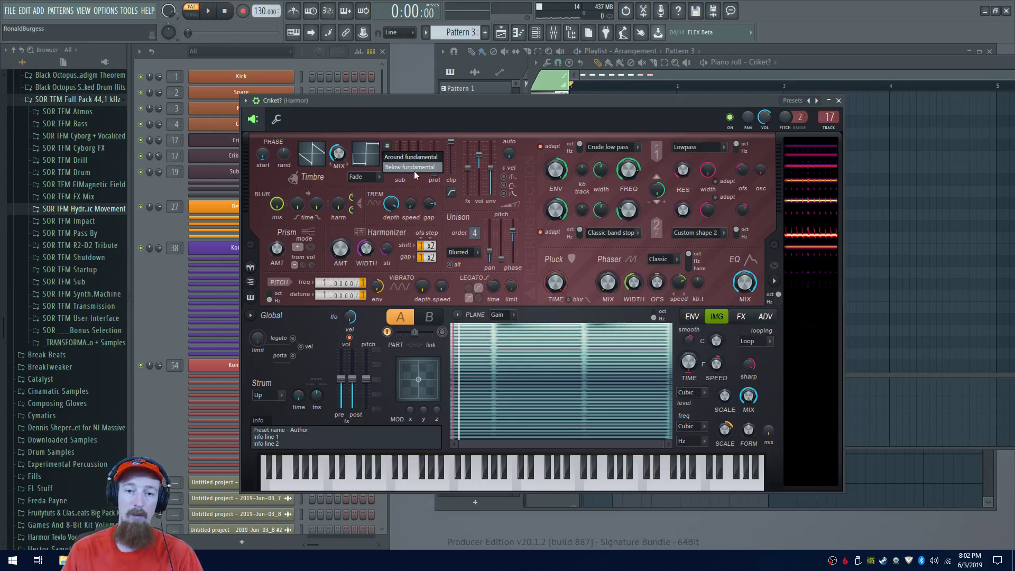
click(410, 122)
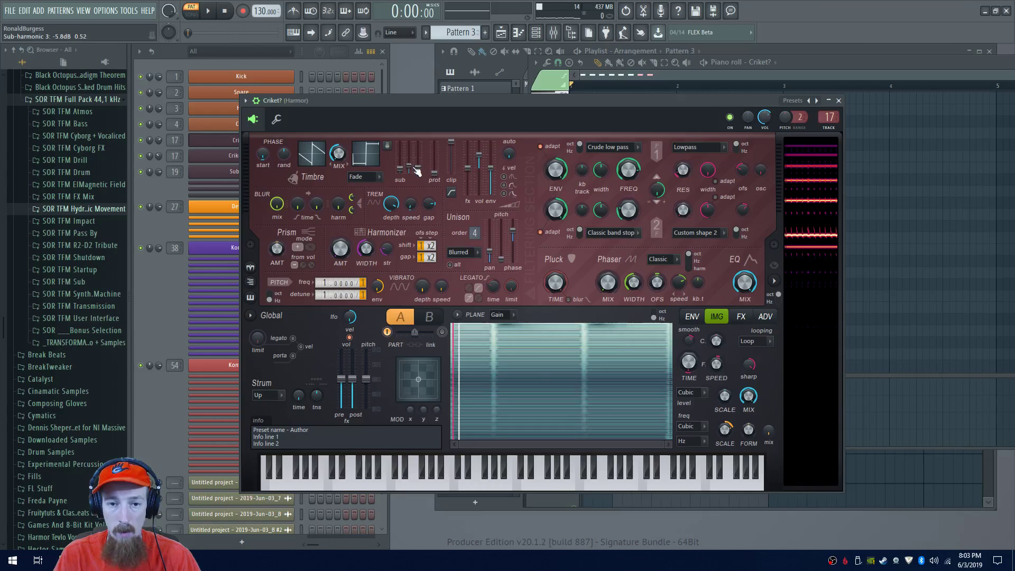
Set the sub-harmonics to Around fundamental and lower sub-harmonic 3 to about -10.5 dB
click(387, 145)
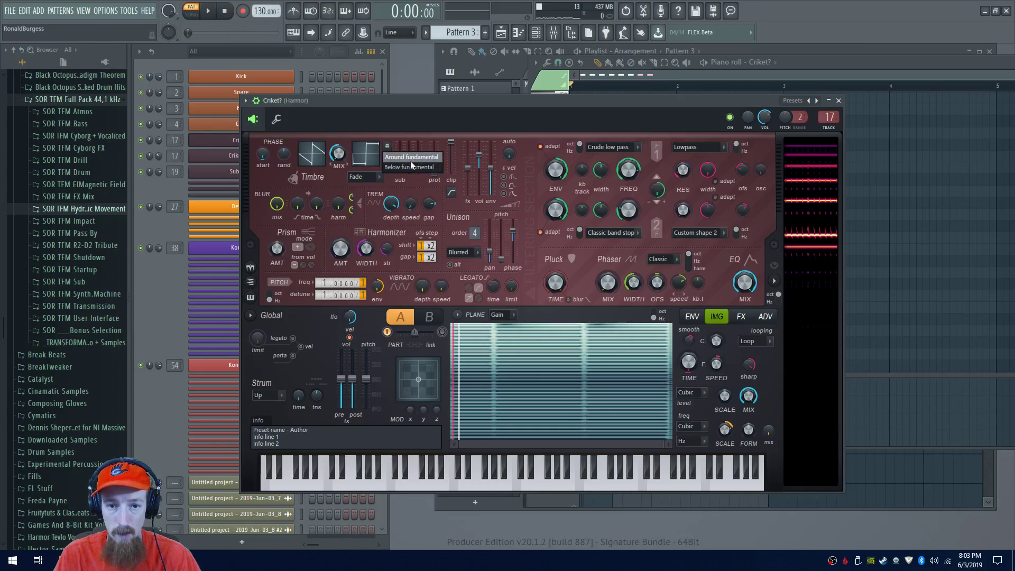
click(385, 132)
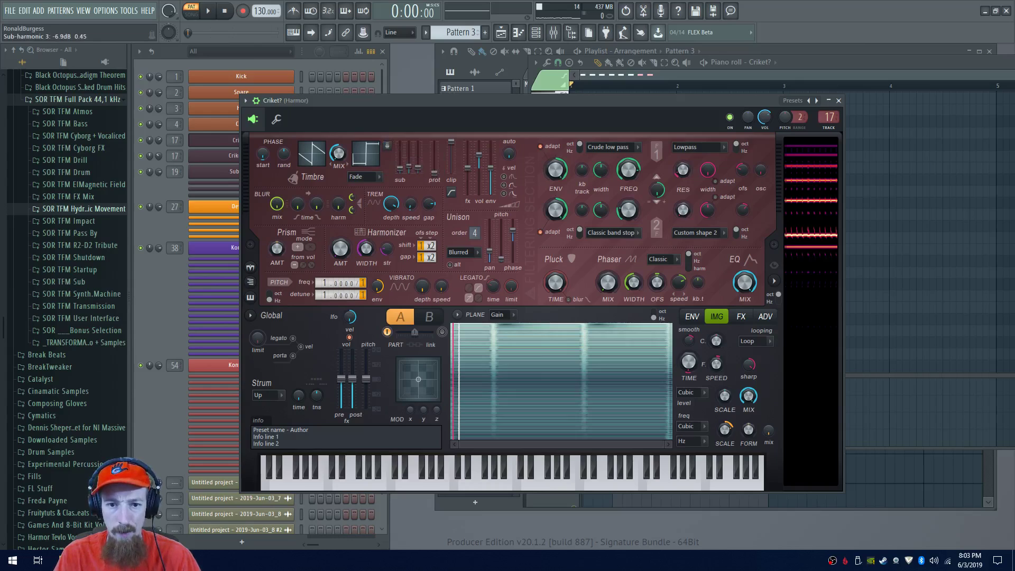
scroll(425, 172, up, 1)
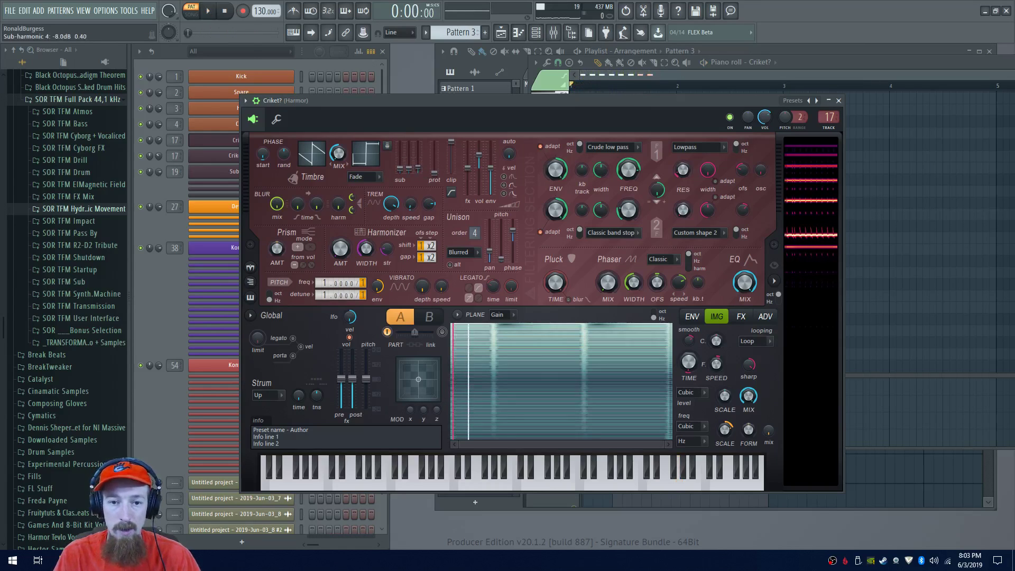
click(388, 146)
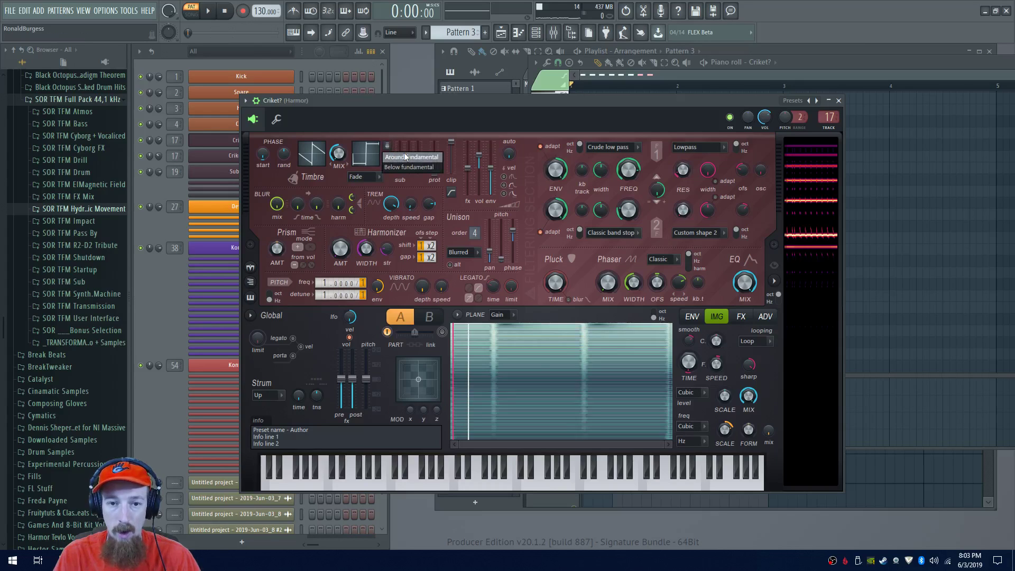
click(391, 156)
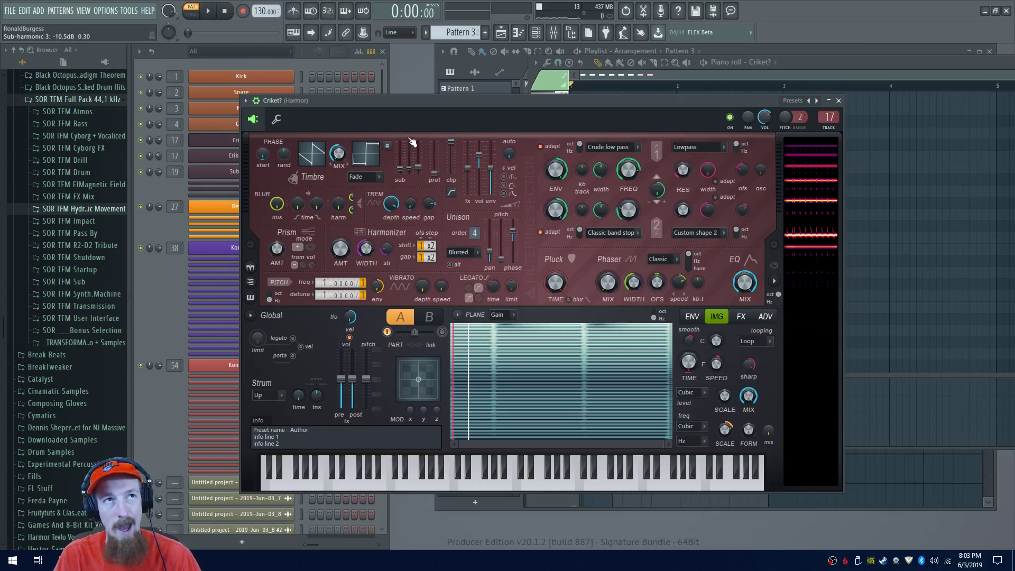
Raise sub-harmonic 4 to about -6.3 dB and play the pattern to hear the change
scroll(419, 157, up, 1)
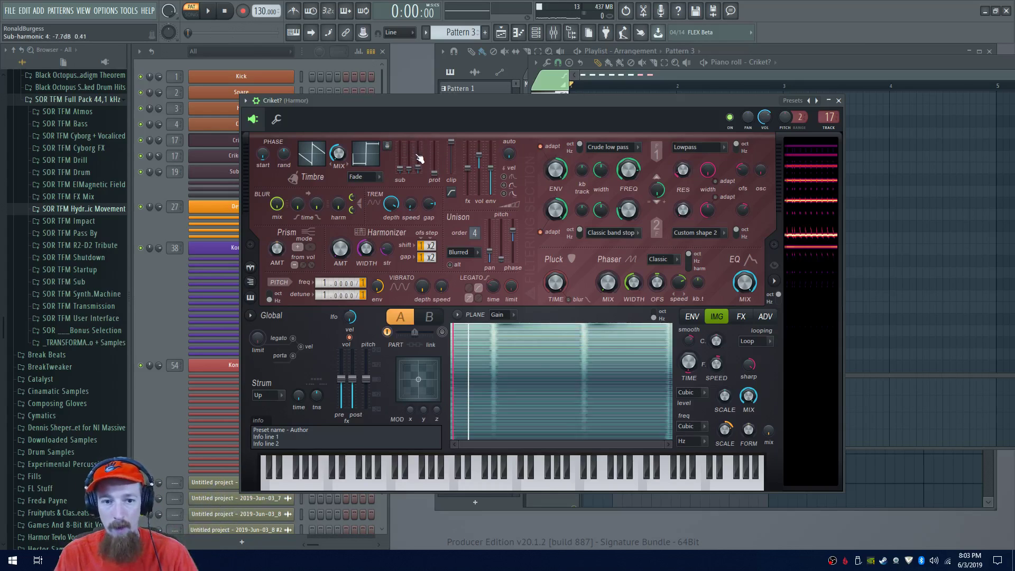
scroll(421, 174, up, 1)
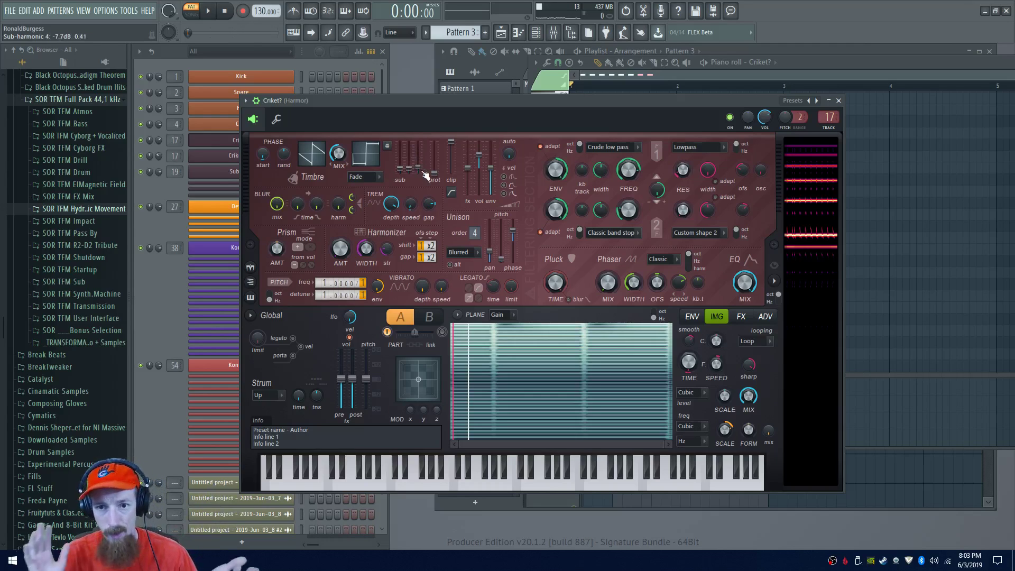
key(space)
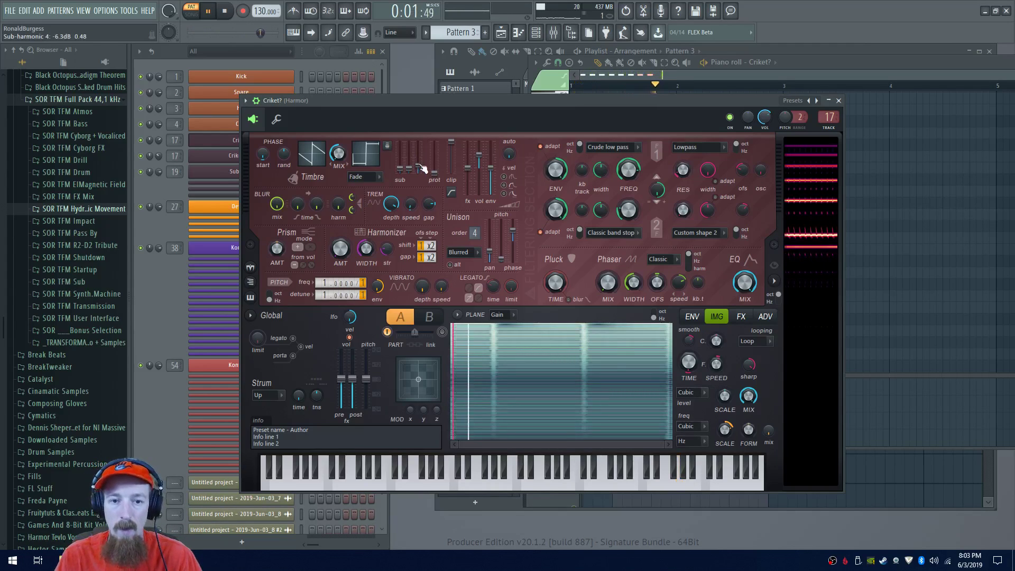
key(space)
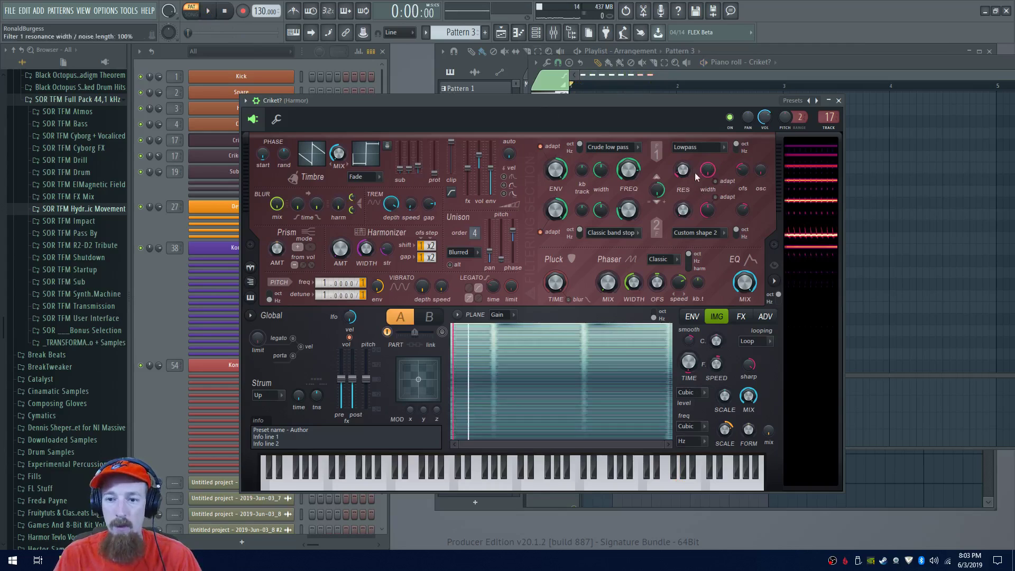
key(space)
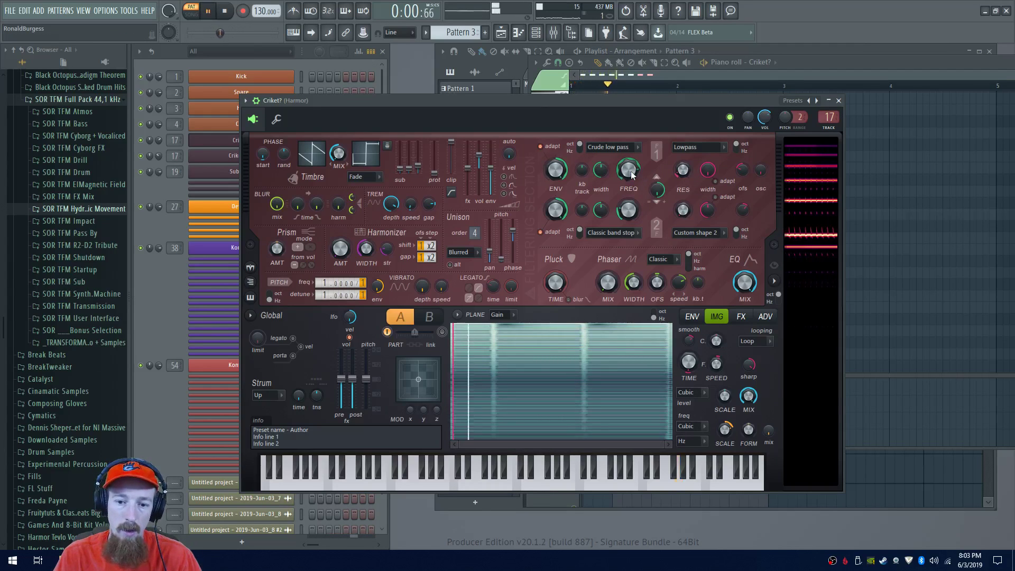
Stop playback and open the Harmor #3 channel's instrument window, placing it clear of the channel list
key(space)
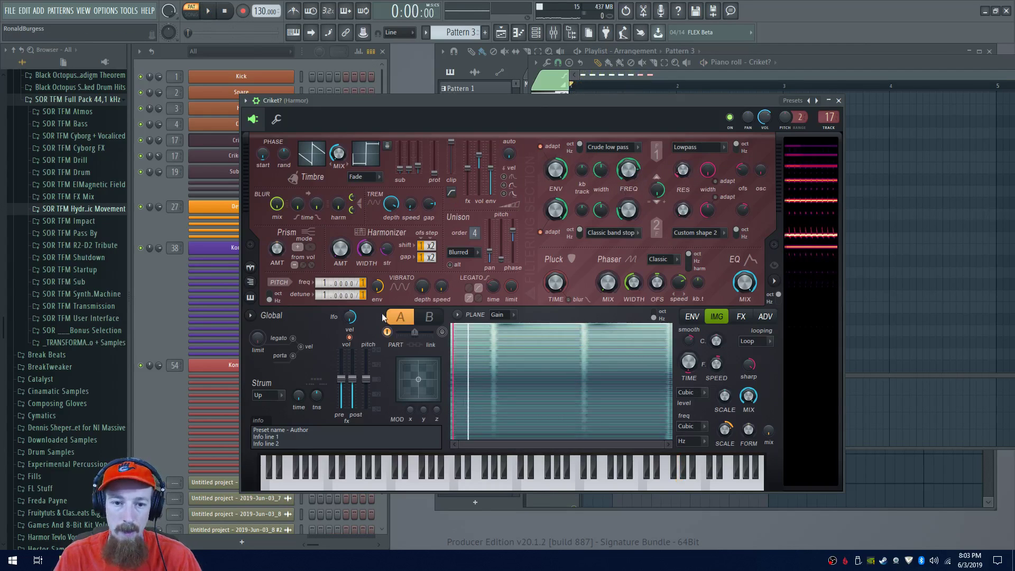
click(162, 307)
click(264, 183)
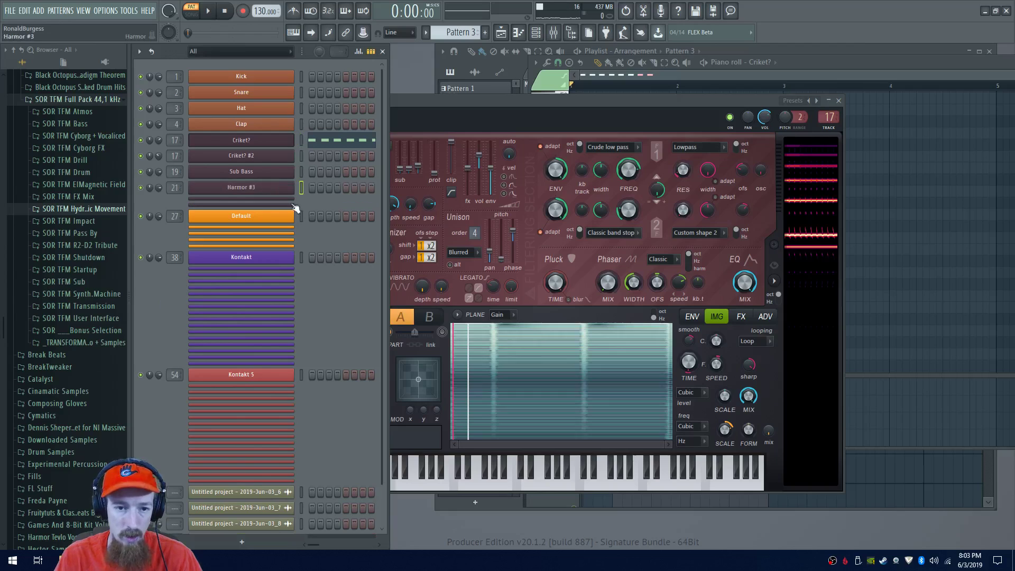
click(272, 189)
drag(725, 145, 572, 85)
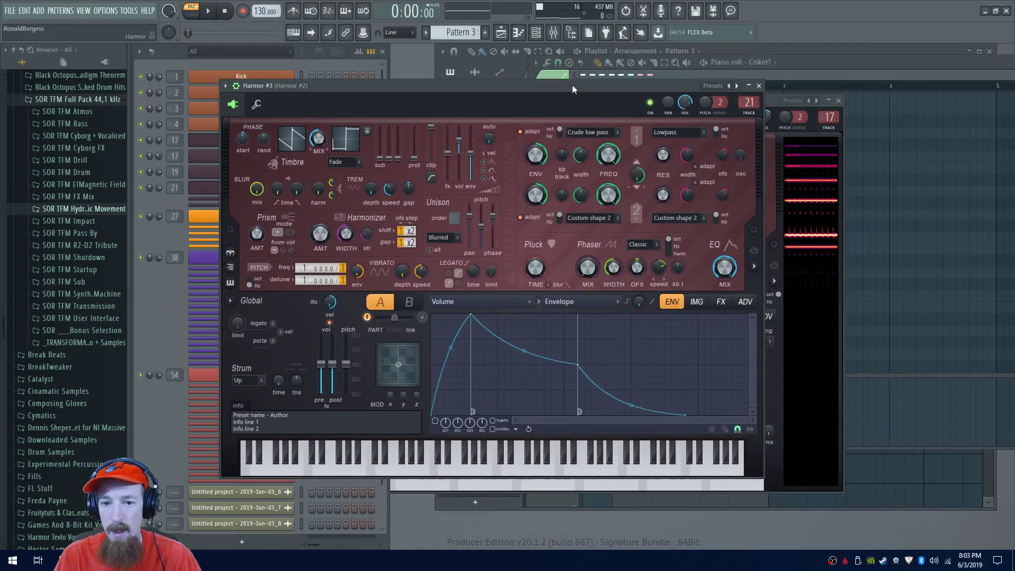
Try out filter 1's resonance amount in Harmor #3 and change its resonance type to Noise
drag(663, 159, 664, 116)
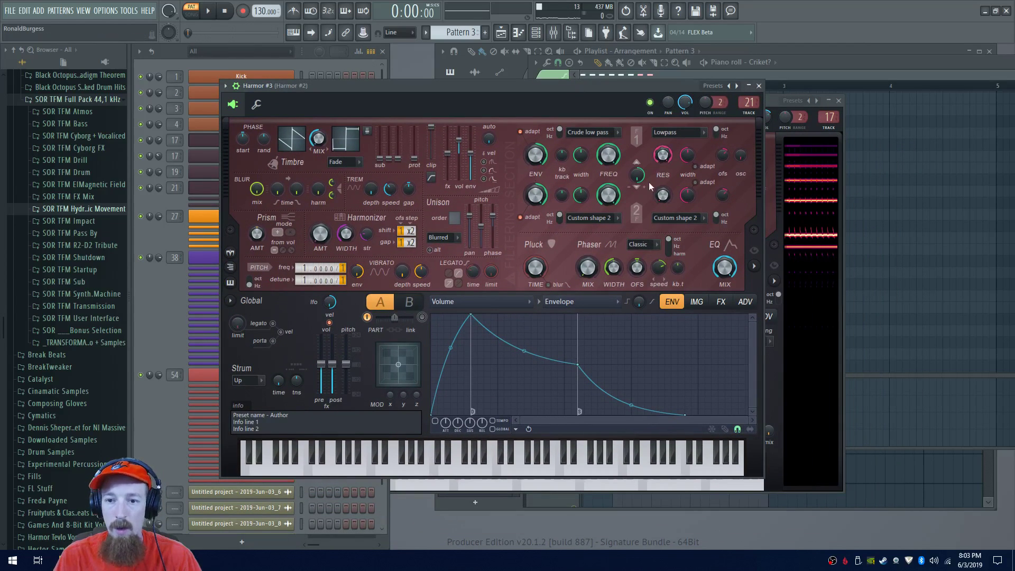
drag(663, 154, 663, 166)
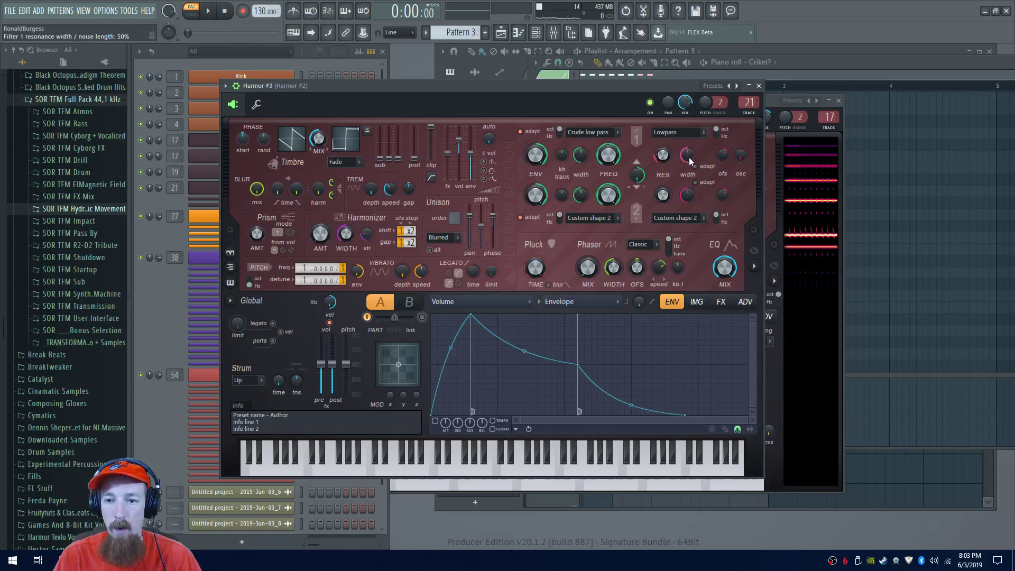
click(683, 135)
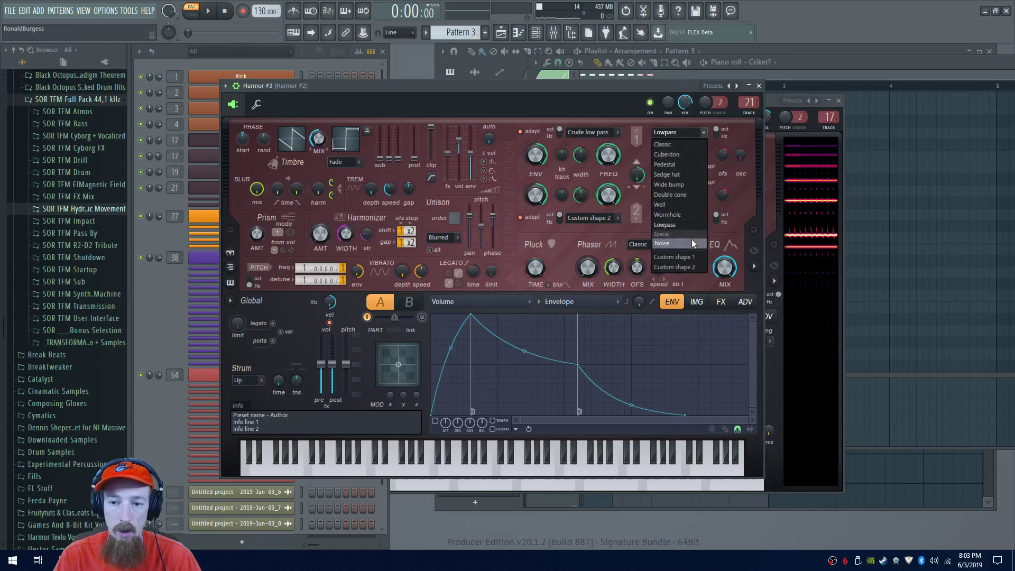
click(691, 240)
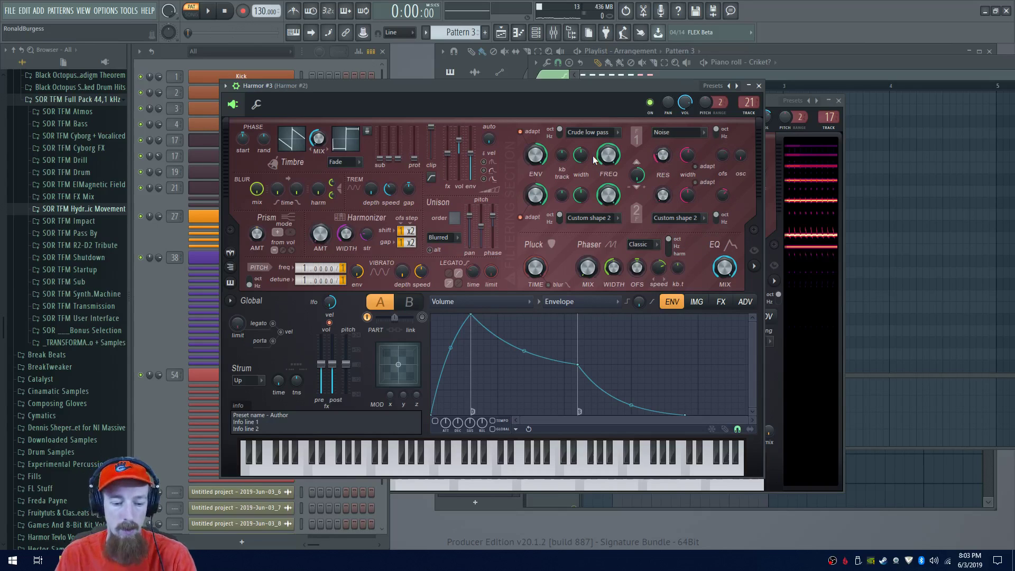
Set filter 1's noise amount to about 38% and noise length to about 54%, and close Harmor #3
drag(663, 159, 663, 157)
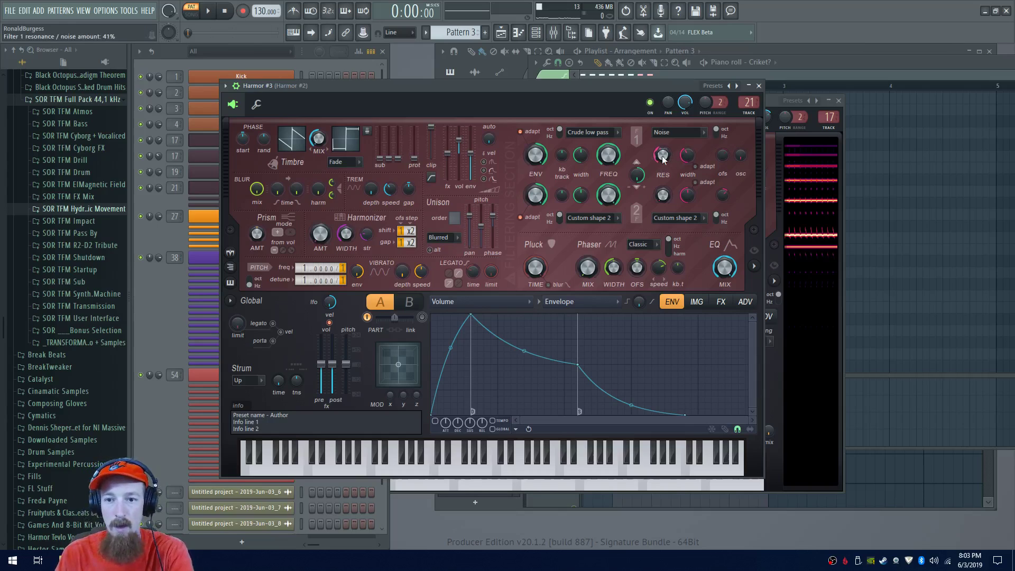
drag(663, 155, 662, 161)
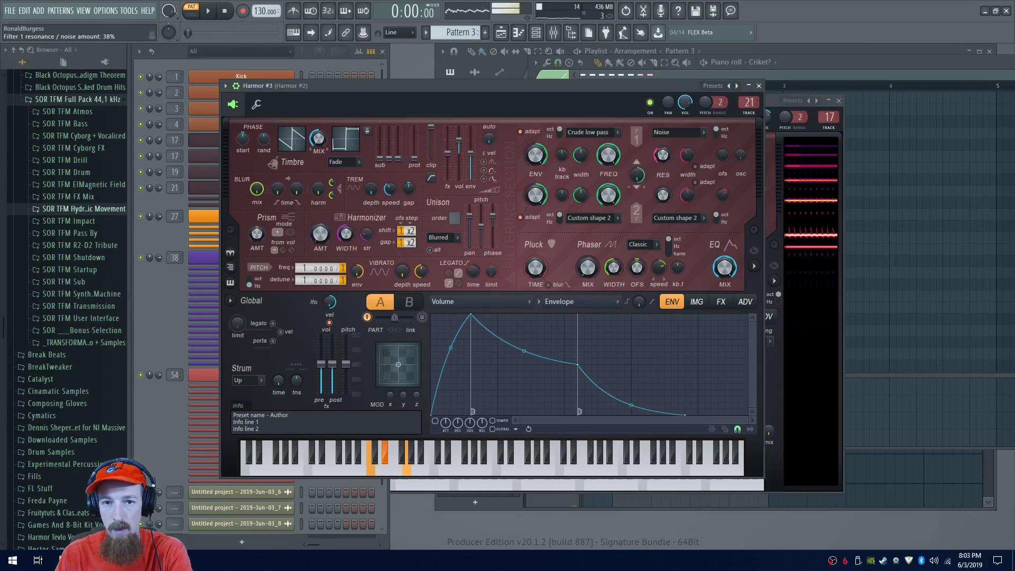
drag(685, 154, 686, 155)
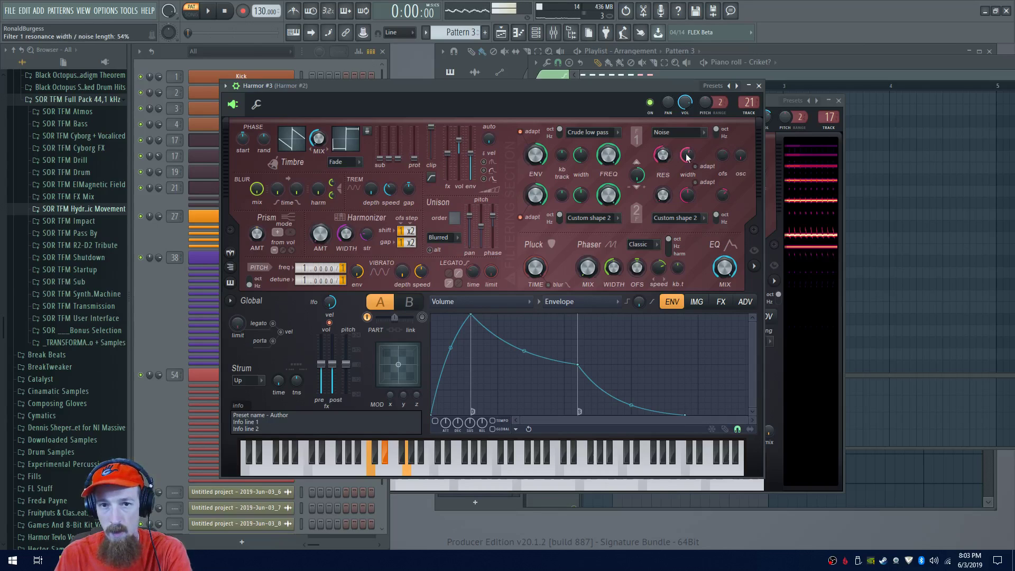
drag(686, 155, 686, 154)
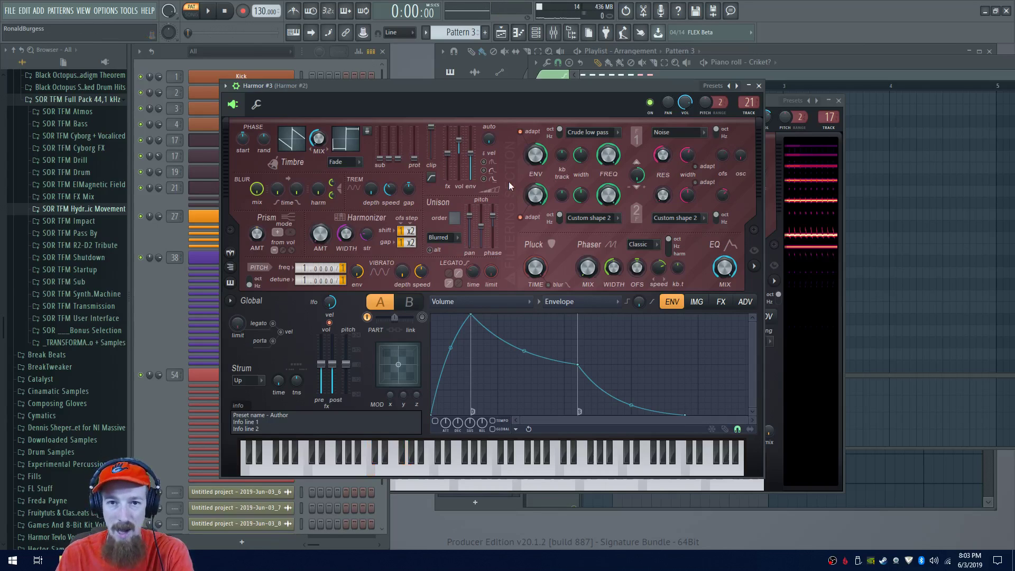
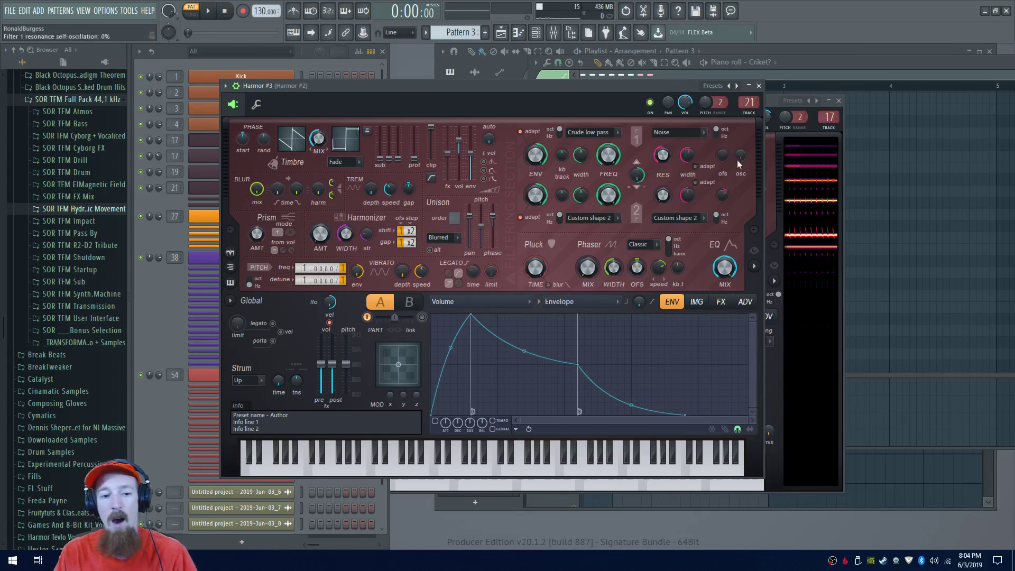
drag(459, 93, 343, 77)
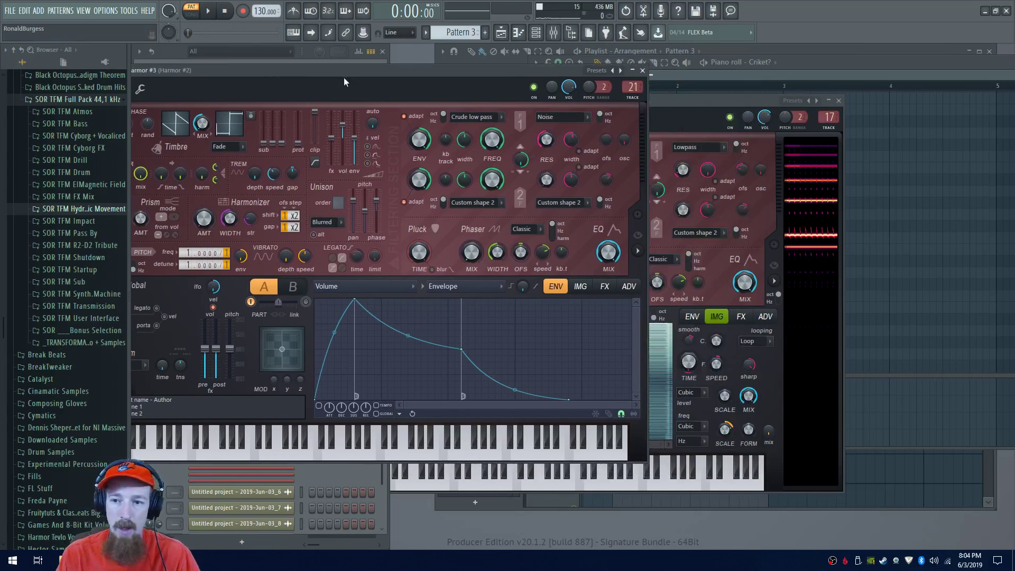
click(642, 70)
Switch to the browser and play the Boom Library user interface sound design video up to the data stream scene
key(alt+Tab)
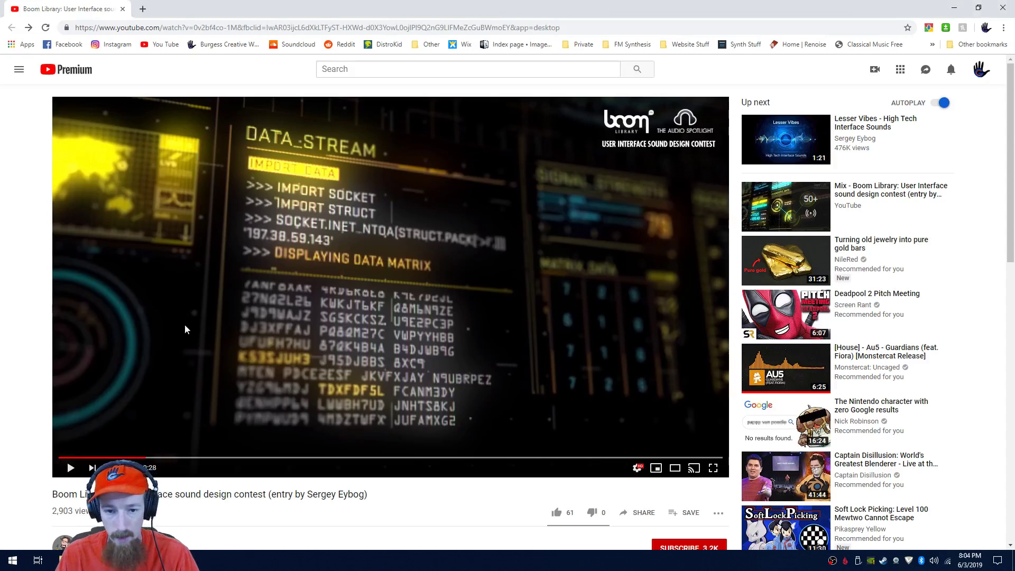
click(134, 457)
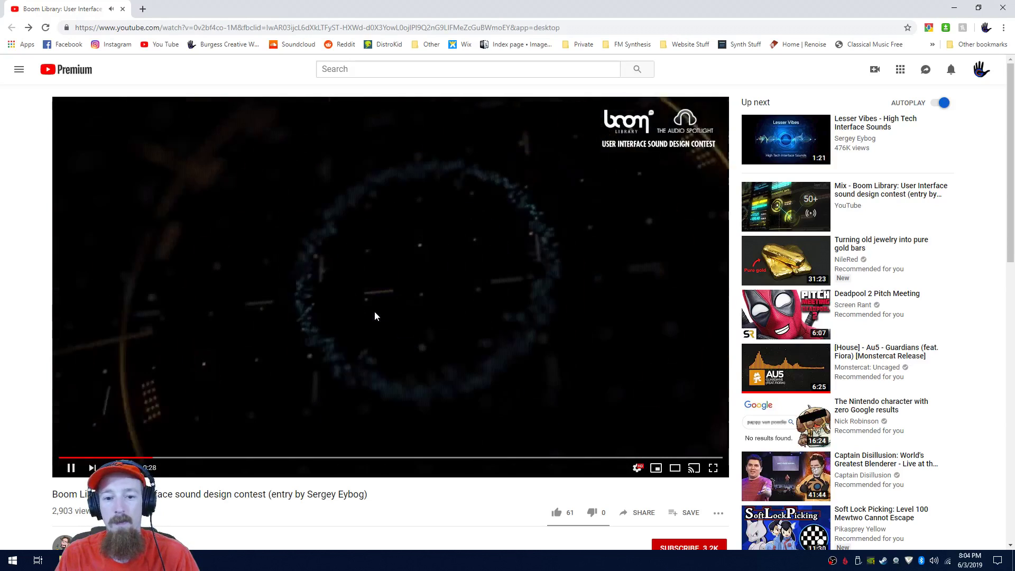
click(374, 312)
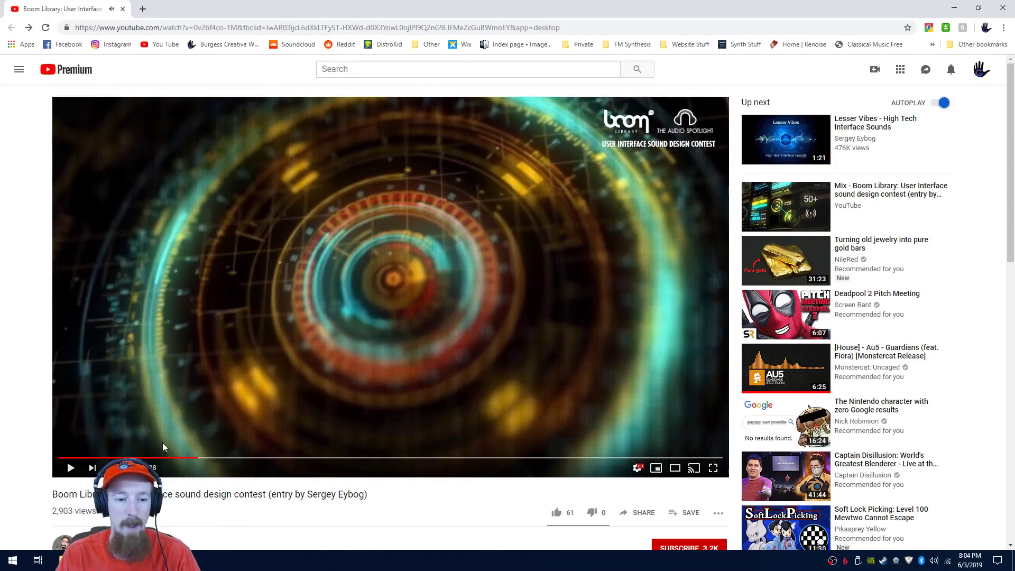
click(184, 458)
drag(184, 462, 175, 463)
click(323, 296)
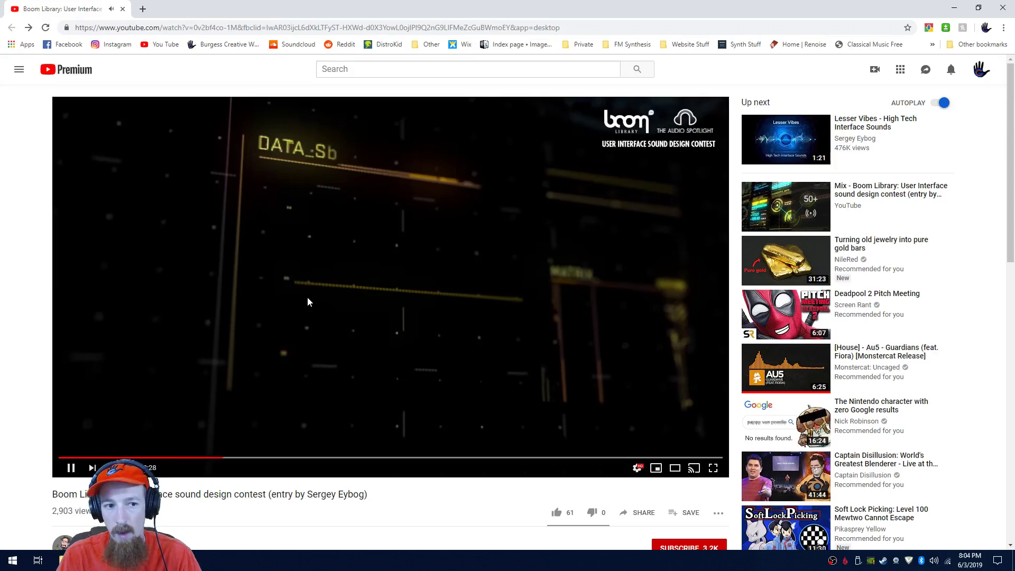
click(309, 301)
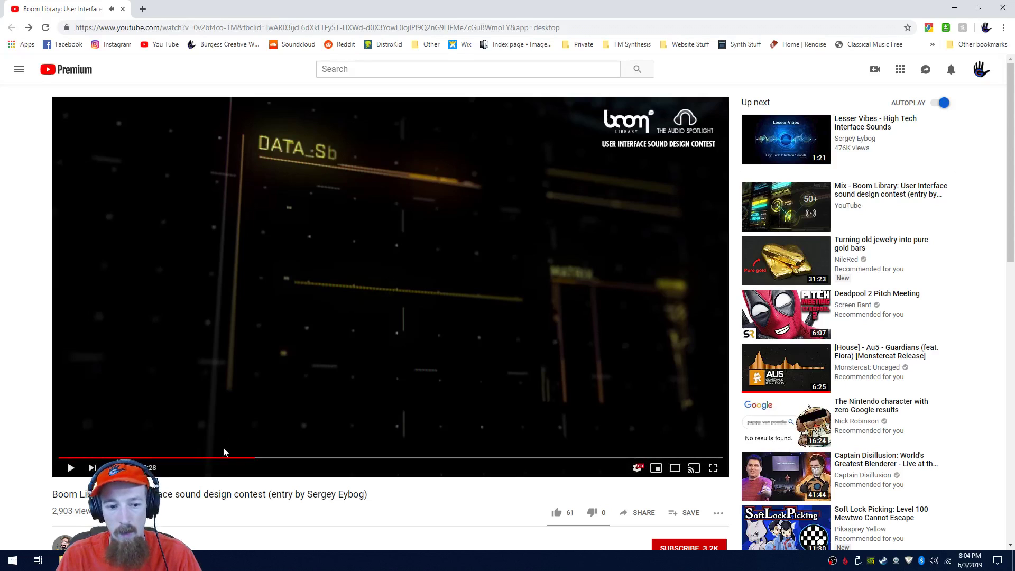
Replay the video's circular dial passage and pause it to study the sound
click(137, 457)
click(285, 370)
click(285, 370)
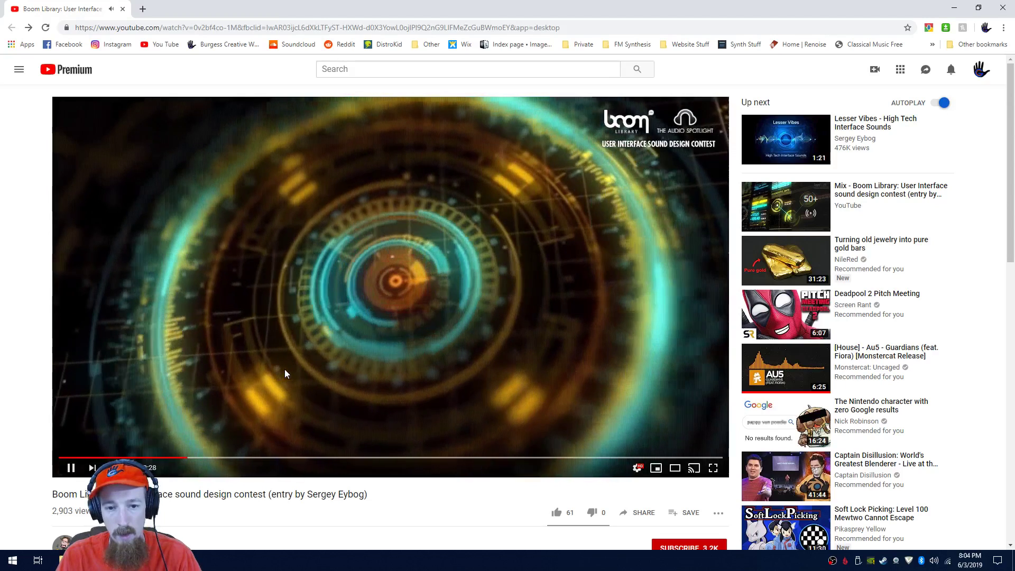
click(375, 313)
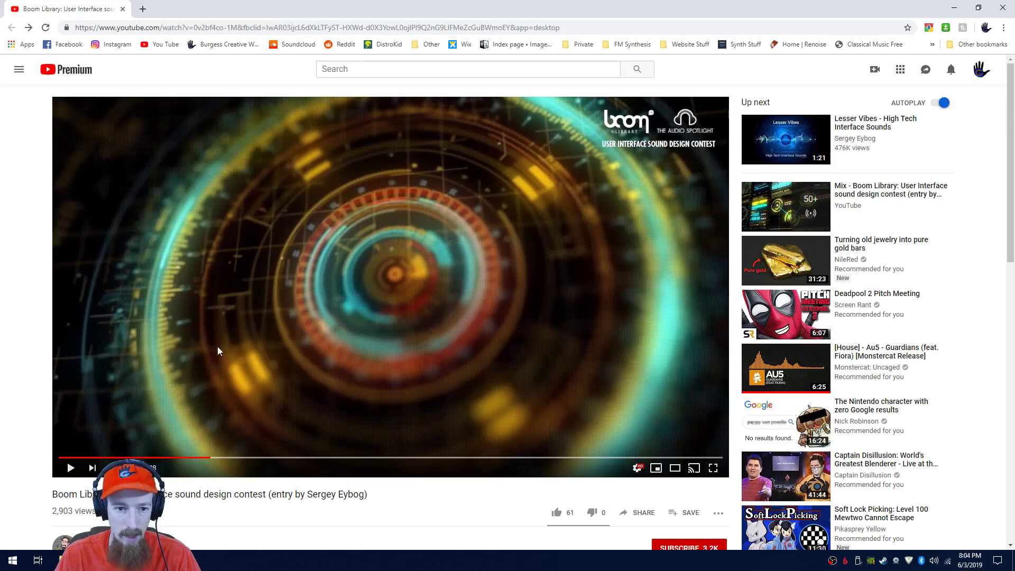
Switch back to FL Studio and bring the Playlist to the front
click(113, 560)
click(58, 510)
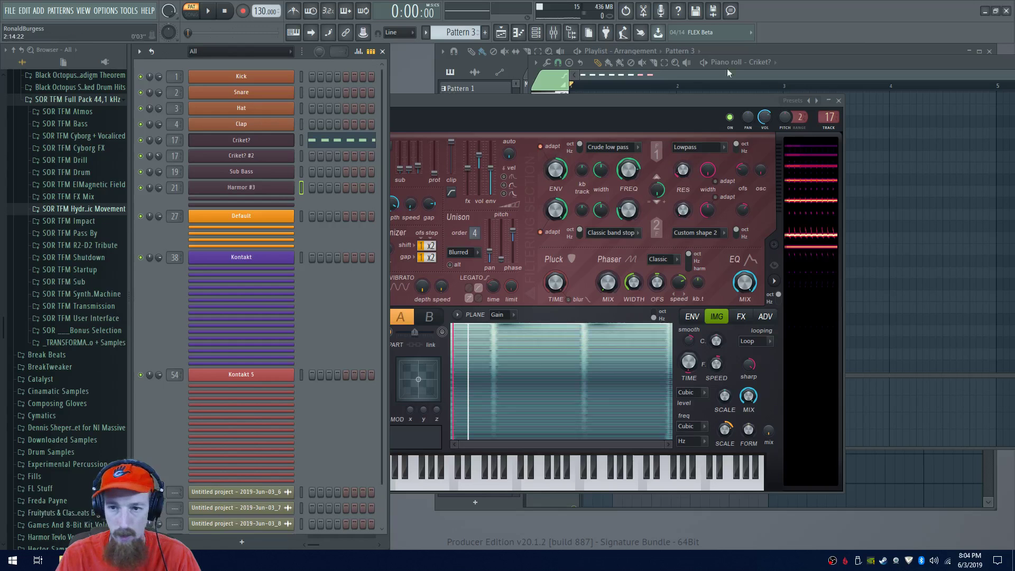
click(648, 73)
click(797, 47)
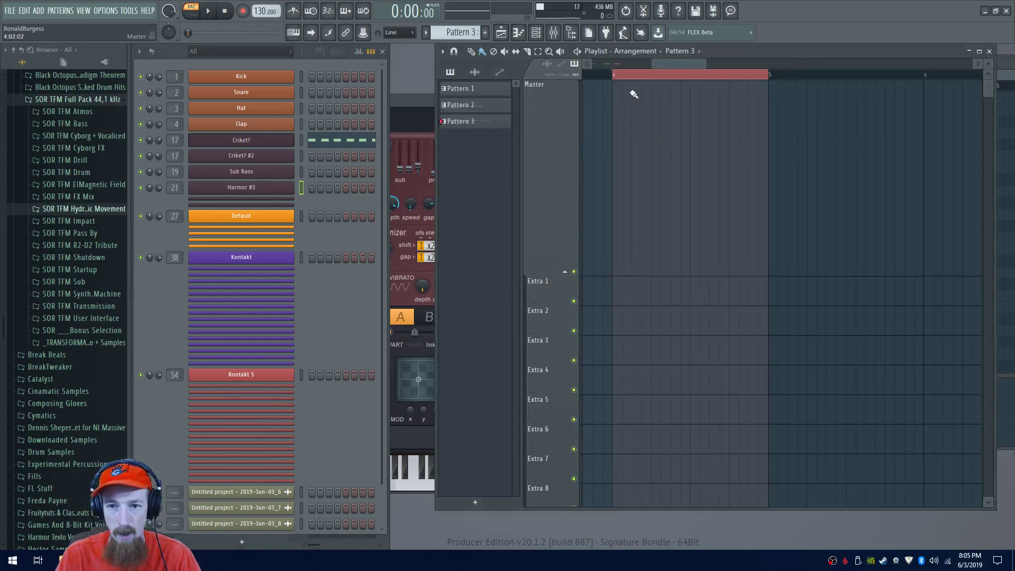
Duplicate the short audio clip at the start of the Master track into four back-to-back copies
scroll(680, 143, down, 5)
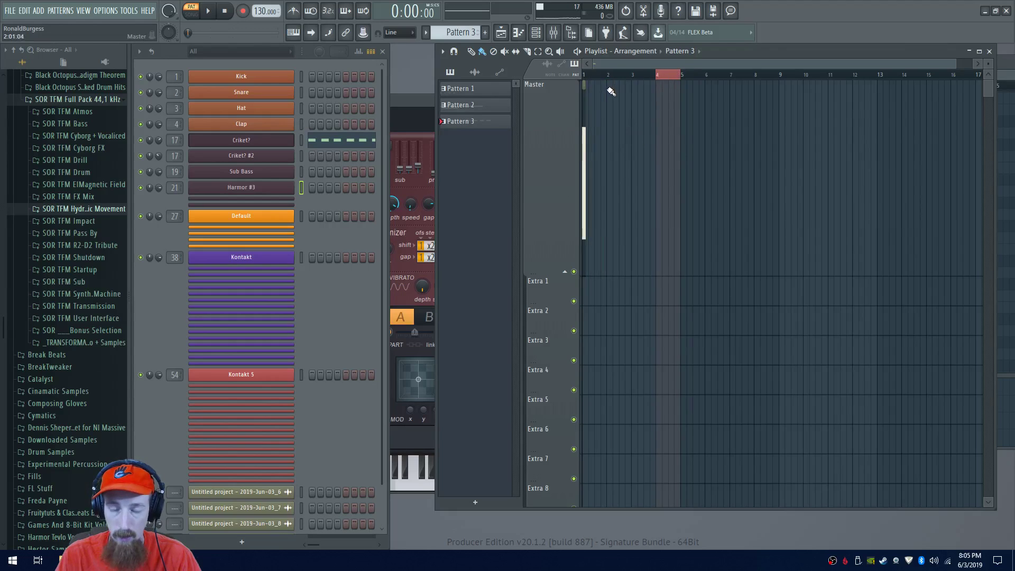
scroll(611, 92, up, 5)
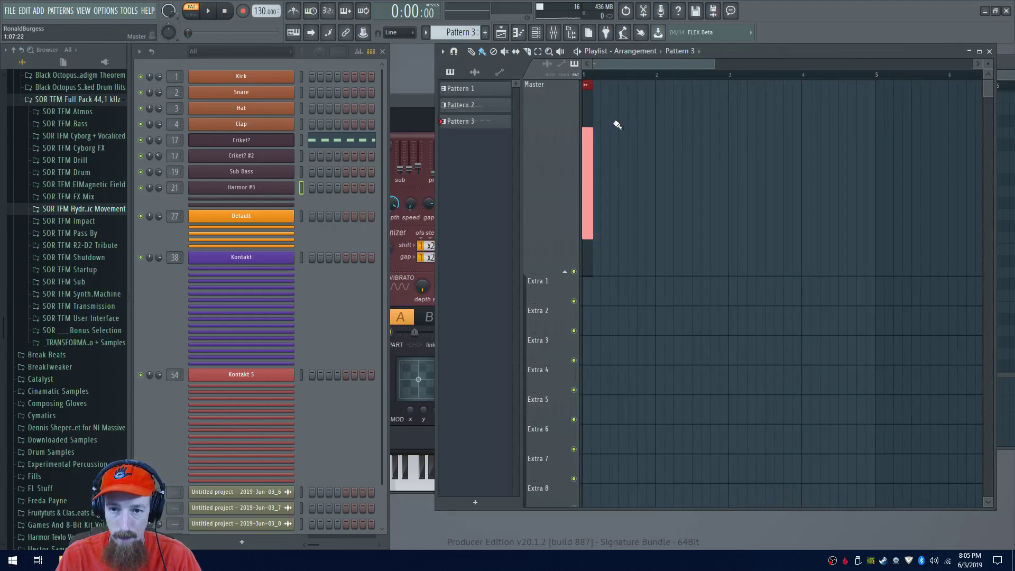
scroll(617, 125, up, 5)
drag(644, 122, 749, 182)
drag(602, 173, 636, 182)
scroll(636, 177, up, 6)
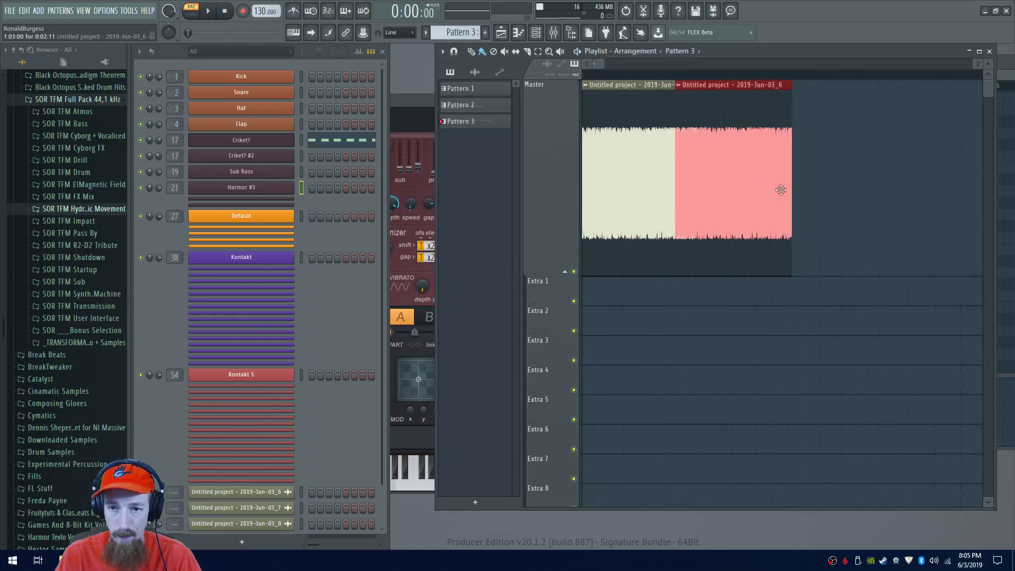
drag(740, 183, 762, 210)
scroll(767, 172, down, 2)
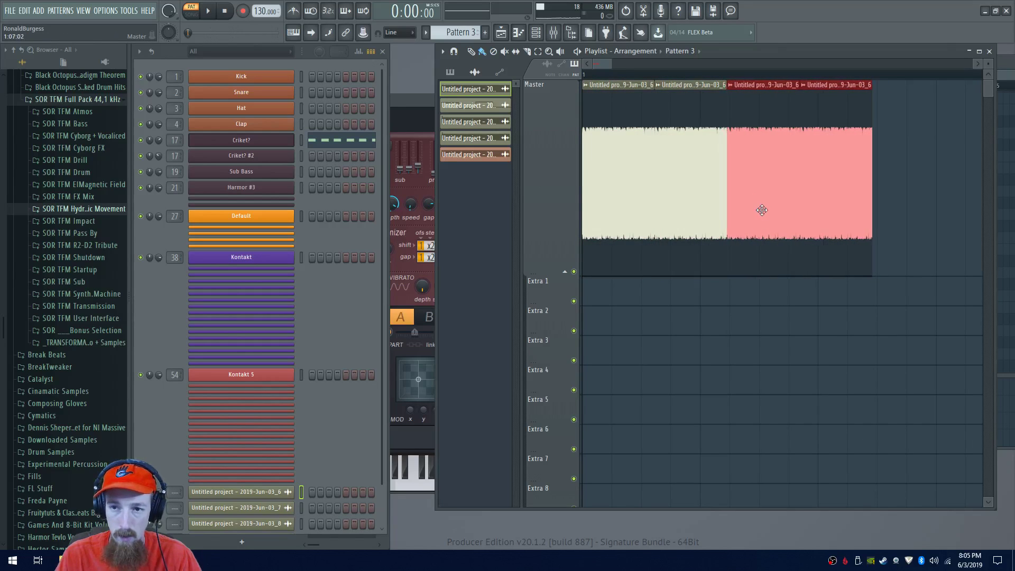
scroll(756, 201, down, 3)
Open the audio clip's channel settings and route it to mixer track 5
double_click(595, 153)
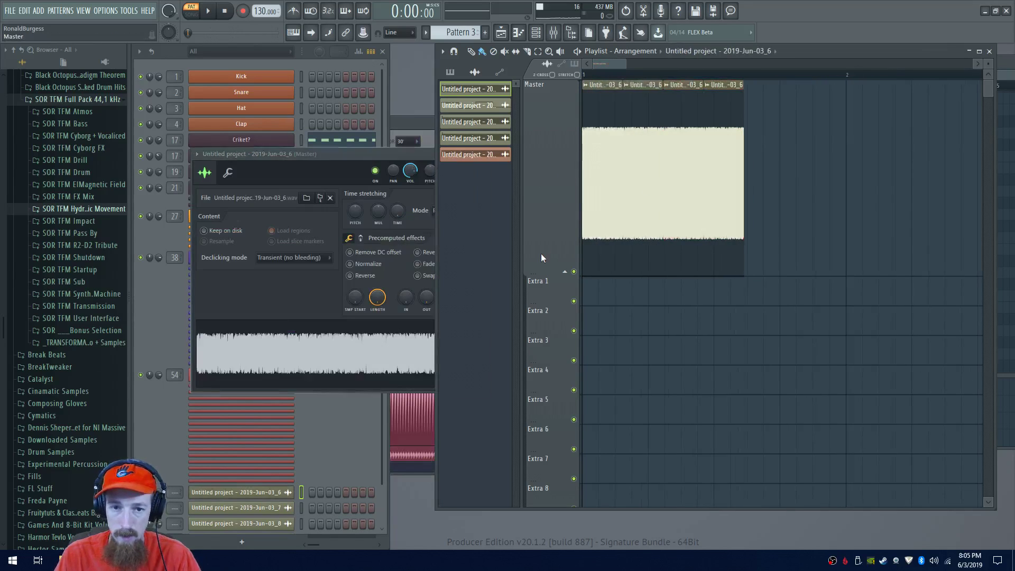
key(F9)
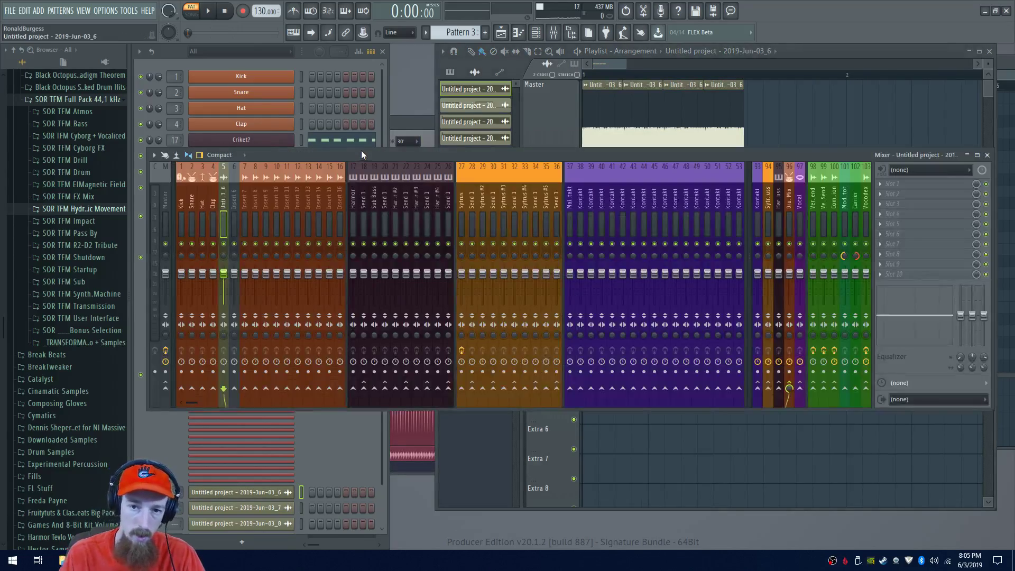
Add Fruity Love Philter to slot 4 of mixer track 5 and set its filter type to Vanilla high pass
key(F8)
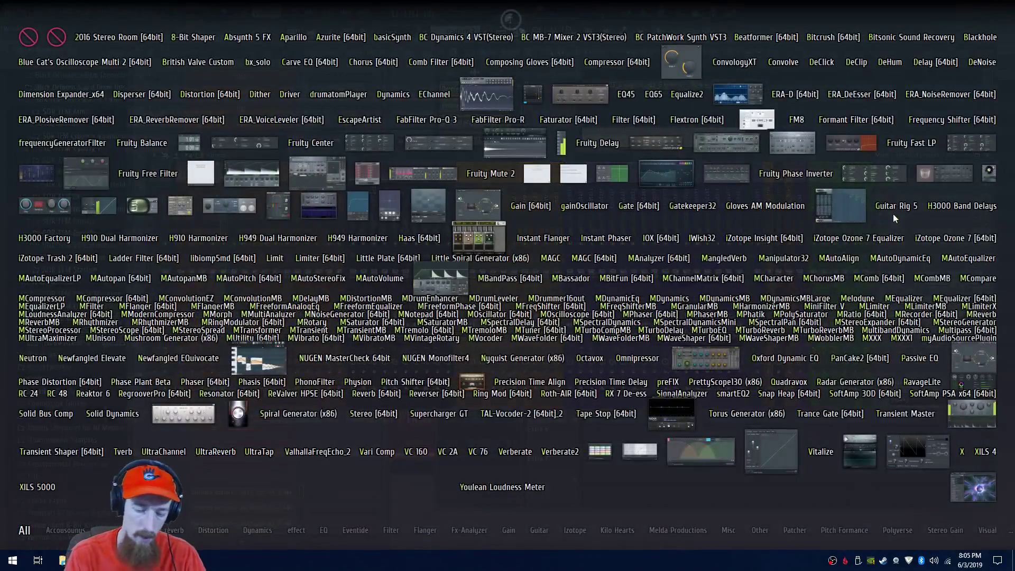
text(fruity love)
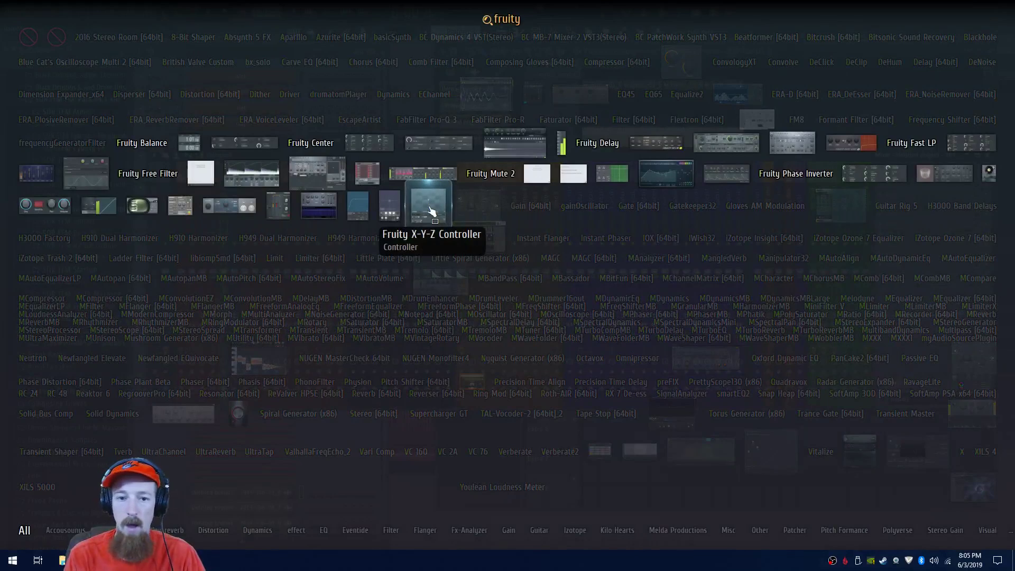
click(317, 173)
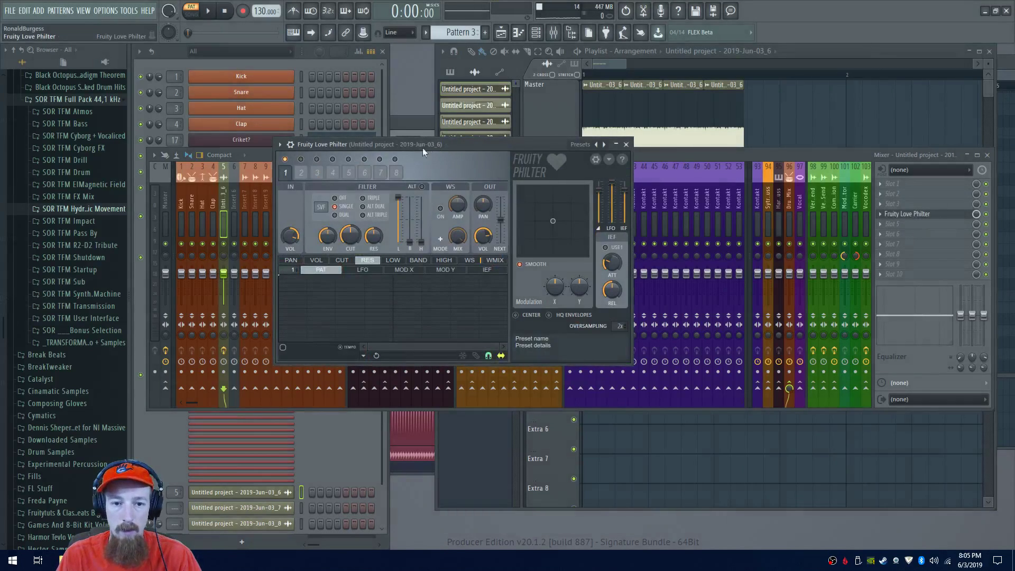
click(321, 207)
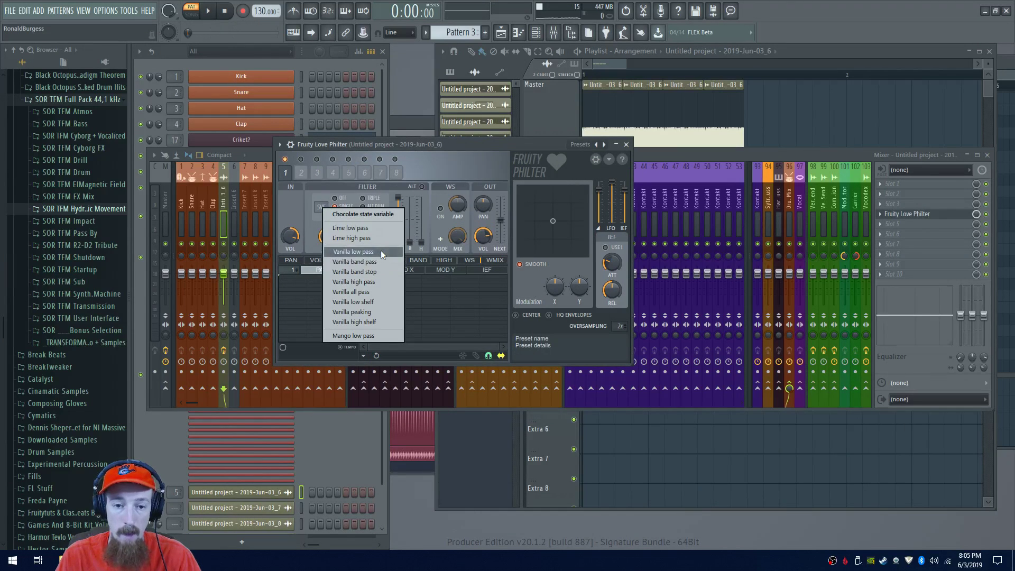
click(384, 283)
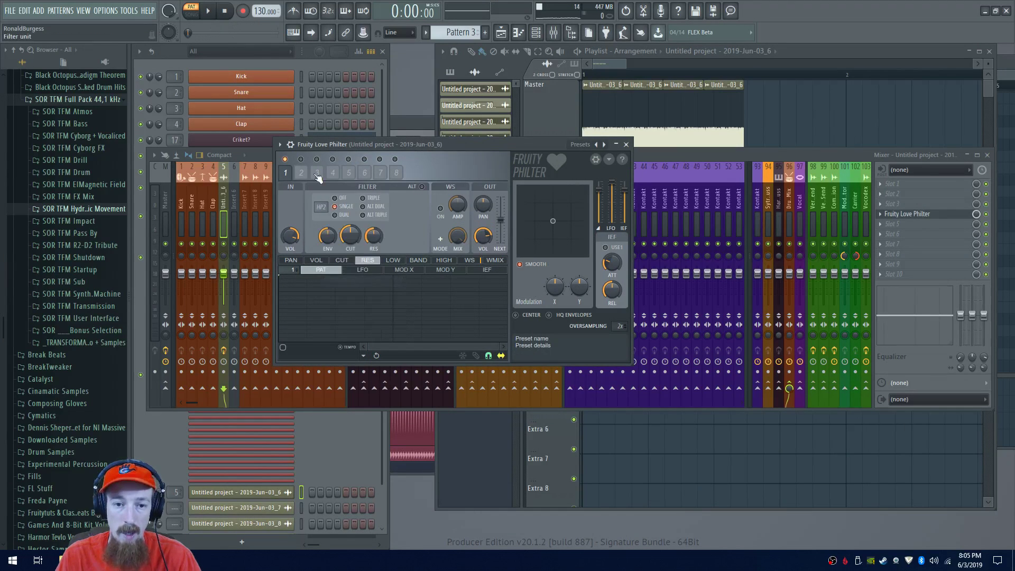
Reopen the audio clip's channel settings, lower its channel volume and start playback
double_click(601, 110)
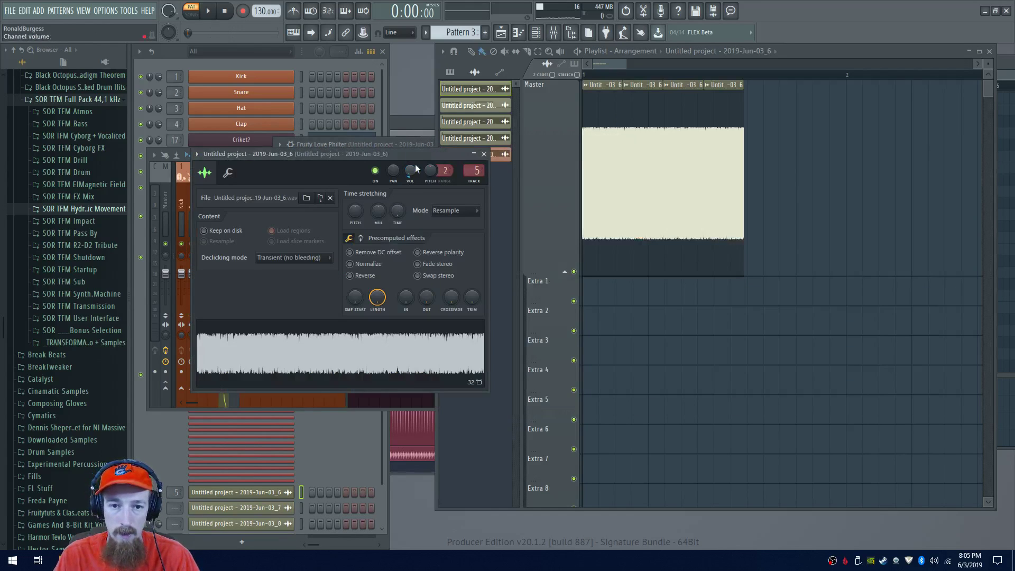
drag(417, 153, 792, 160)
key(space)
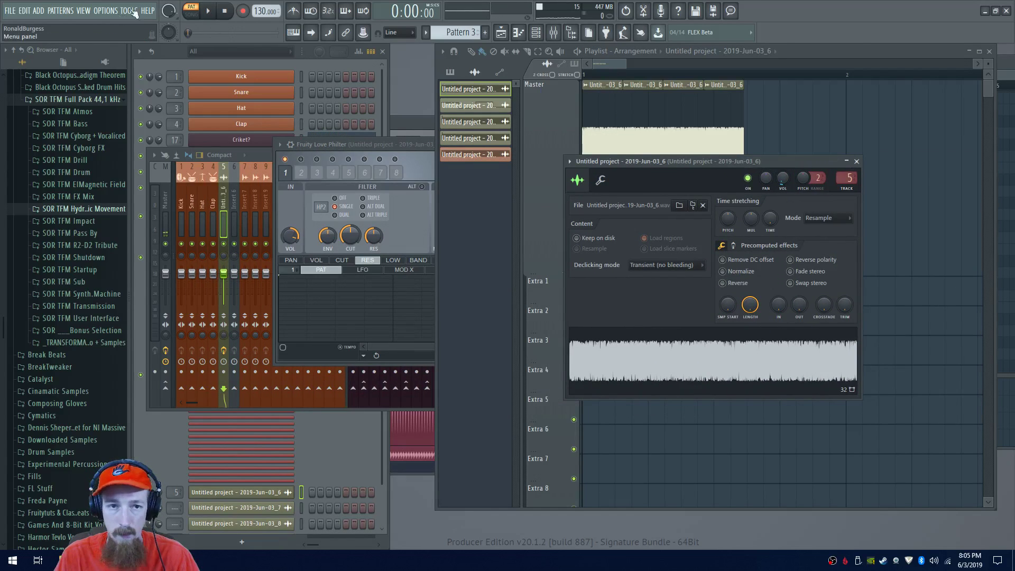
Switch playback to song mode and adjust Fruity Love Philter's cutoff while auditioning the looped noise
click(209, 12)
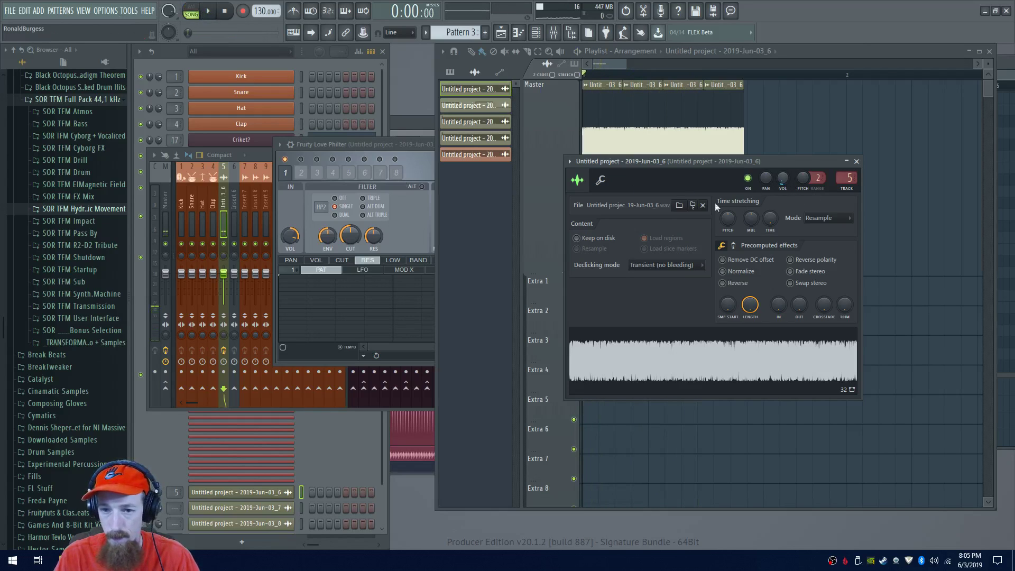
key(space)
drag(357, 242, 373, 223)
key(space)
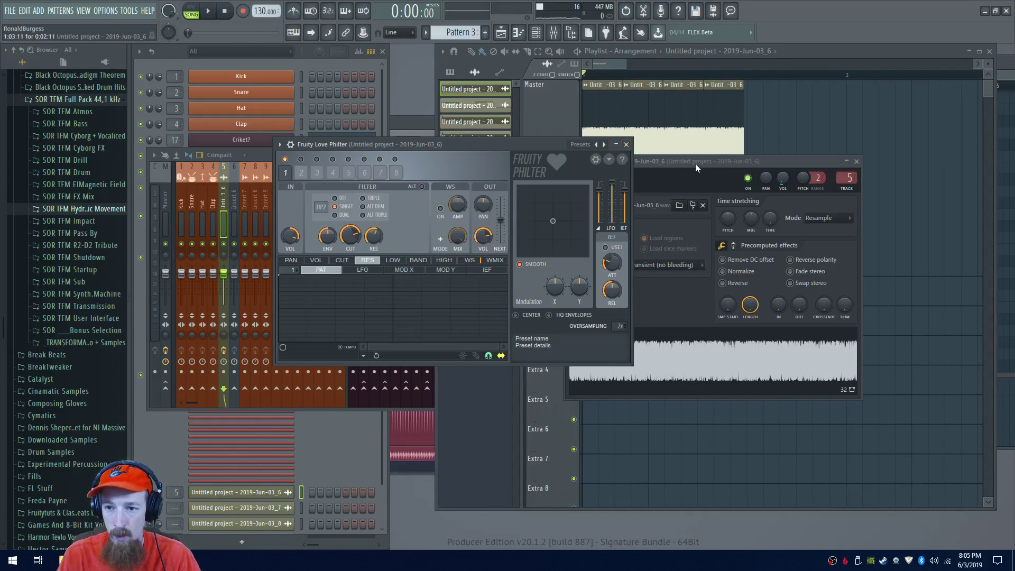
Create an automation clip for the noise clip's channel volume and enlarge its Extra 1 track in the playlist
drag(695, 163, 613, 172)
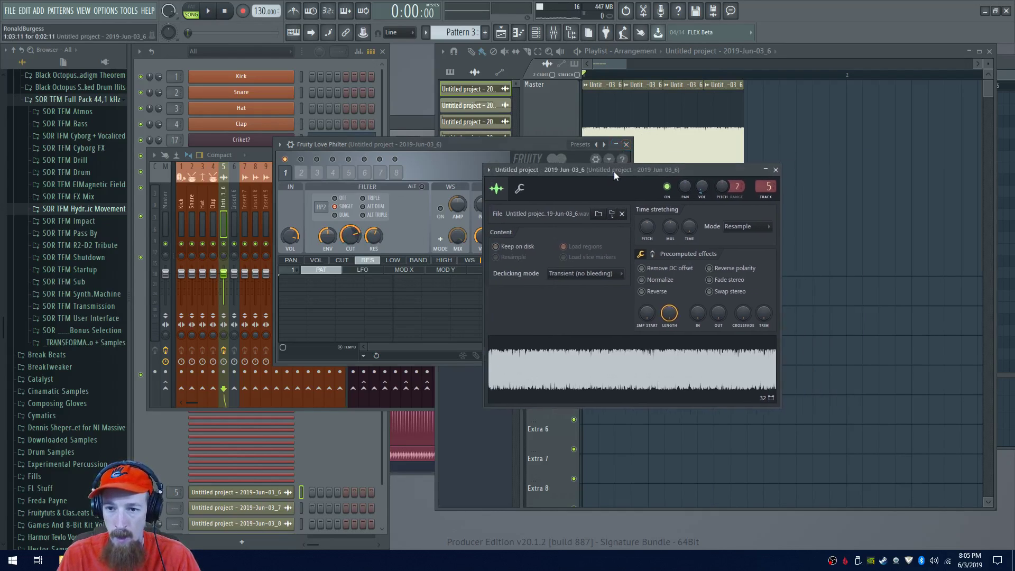
right_click(701, 188)
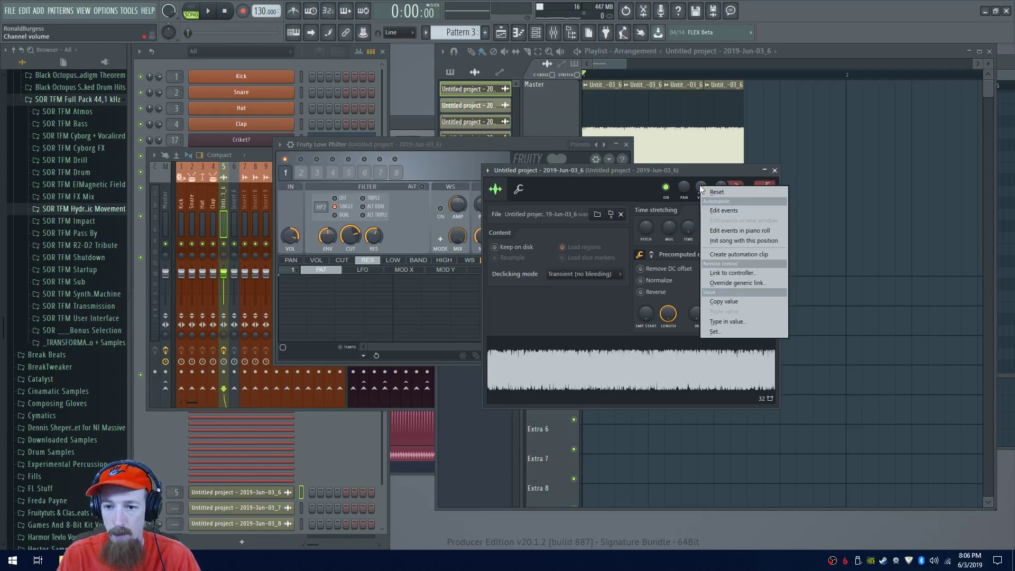
click(739, 255)
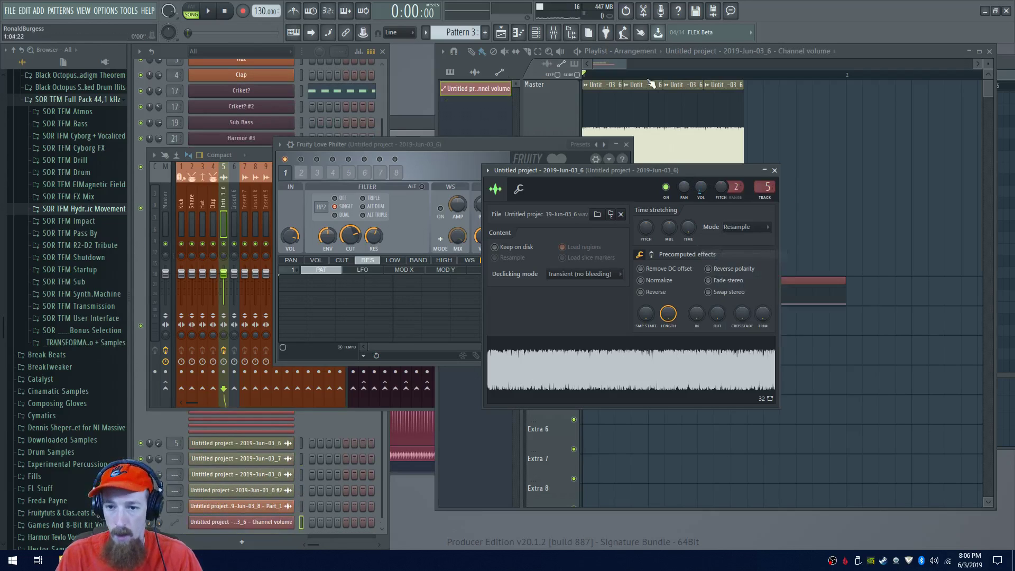
click(612, 65)
drag(542, 300, 802, 472)
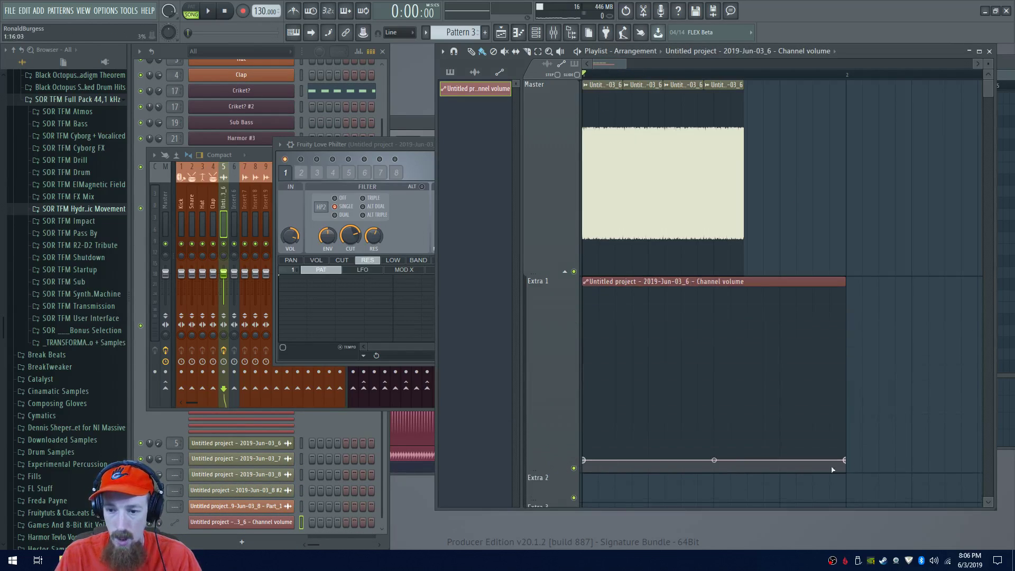
Set the volume automation's end point to Wave mode, lower it to the bottom, raise the tension to about 10%, and audition the rapid pulsing
right_click(845, 460)
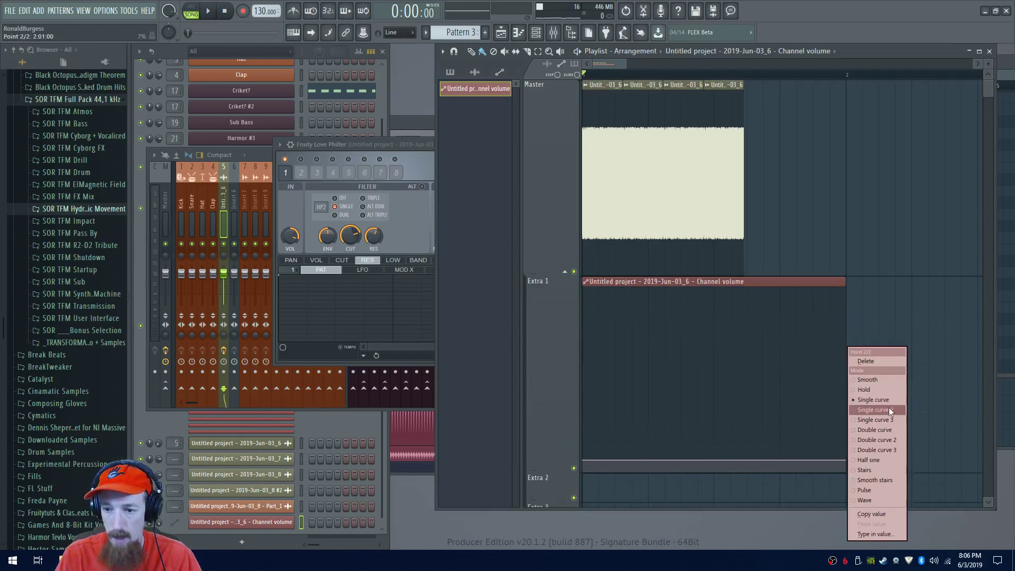
click(890, 493)
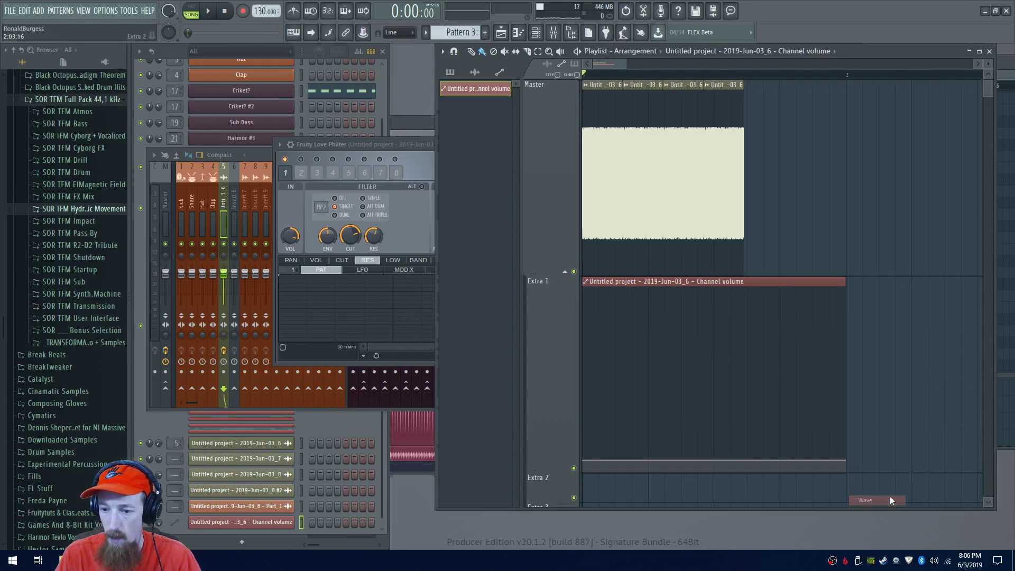
drag(846, 461, 849, 480)
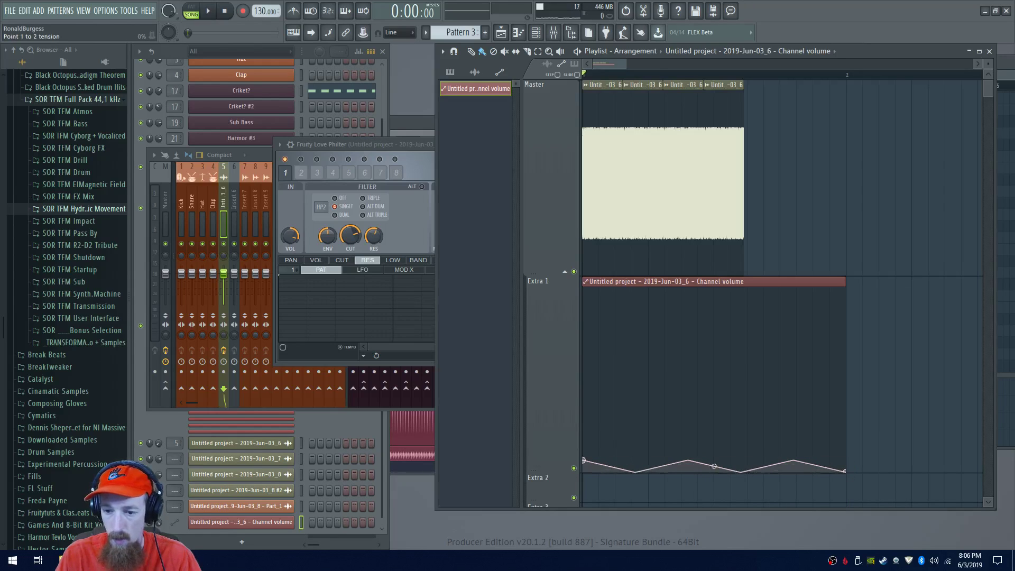
drag(713, 466, 714, 461)
key(space)
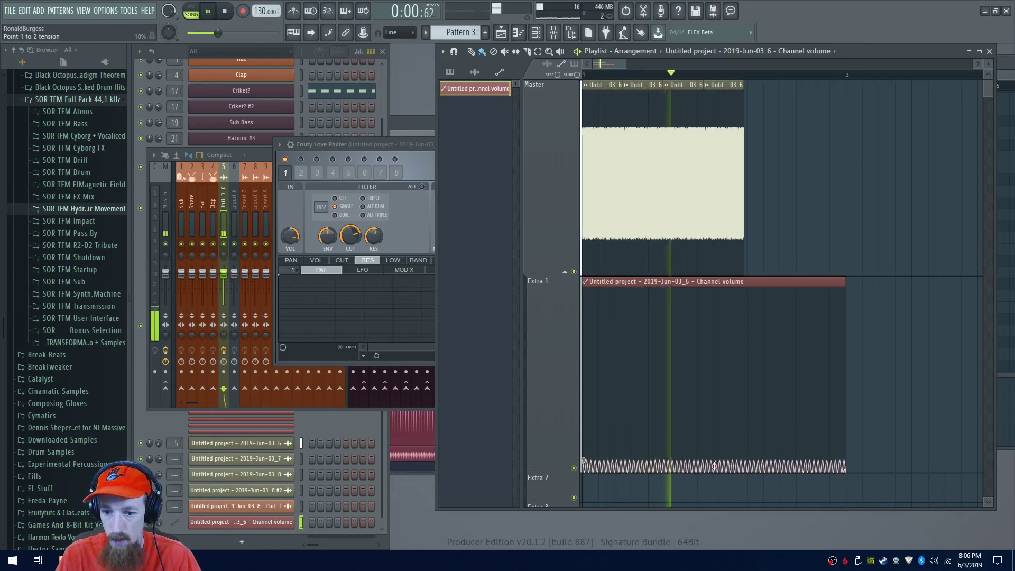
key(space)
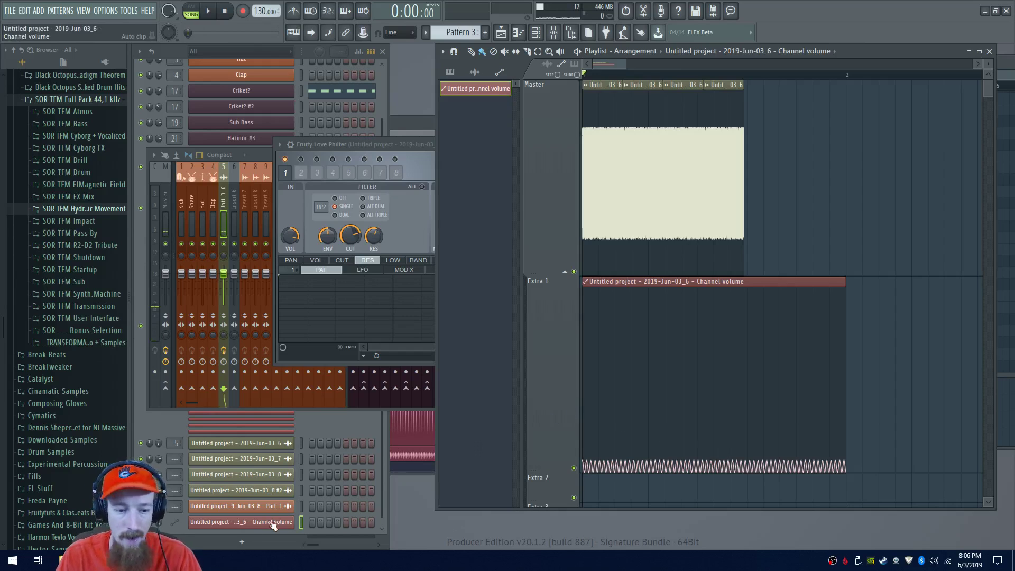
Switch to the browser, play the reference interface sound video from about 0:06, and return to FL Studio
click(88, 560)
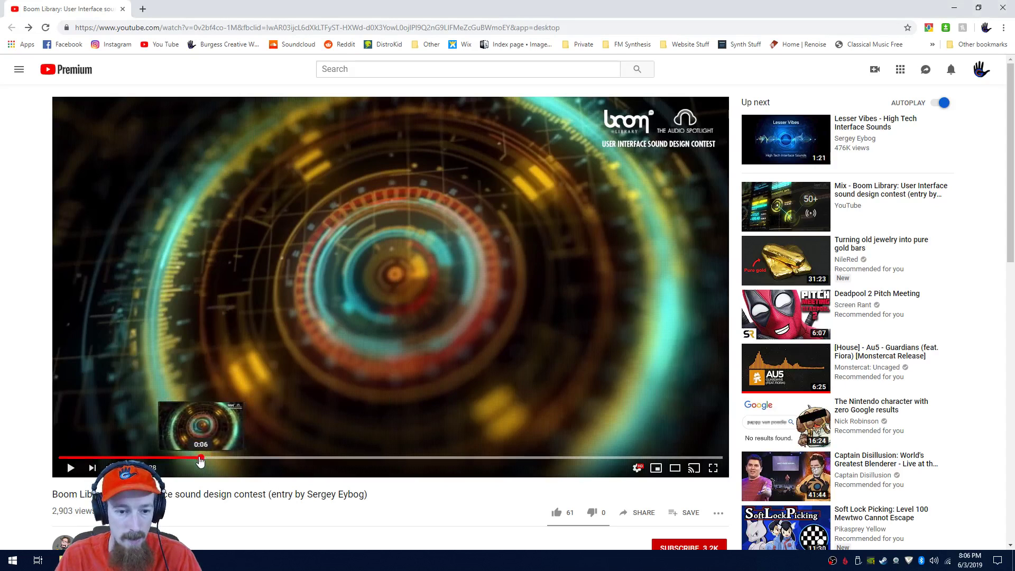
click(273, 349)
click(113, 559)
click(58, 510)
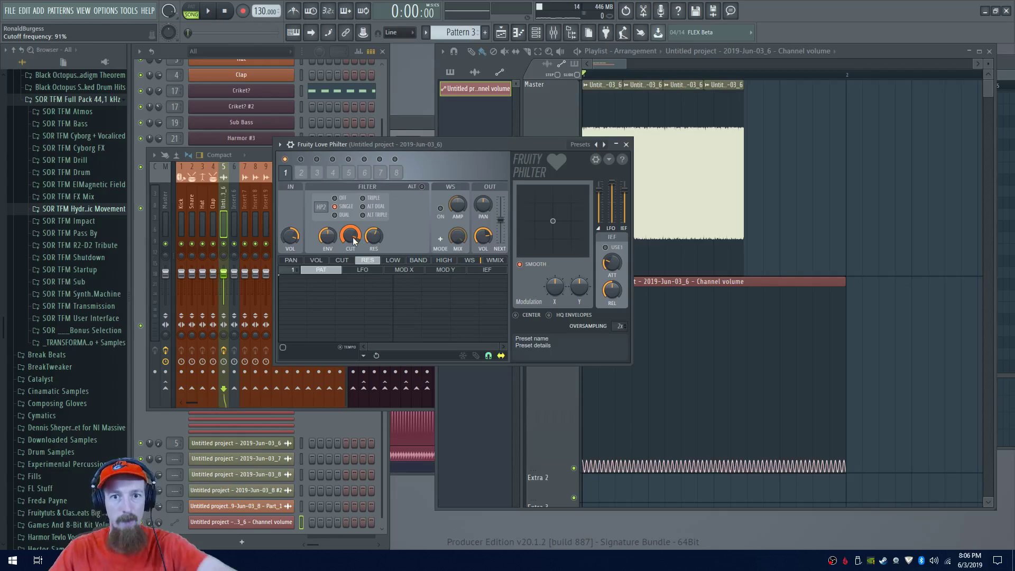
Fine-tune Fruity Love Philter's cutoff frequency to about 90% while auditioning the pulsing noise, and move the plugin window aside
mouse_move(354, 241)
mouse_down()
mouse_move(375, 235)
mouse_move(350, 233)
mouse_up()
key(space)
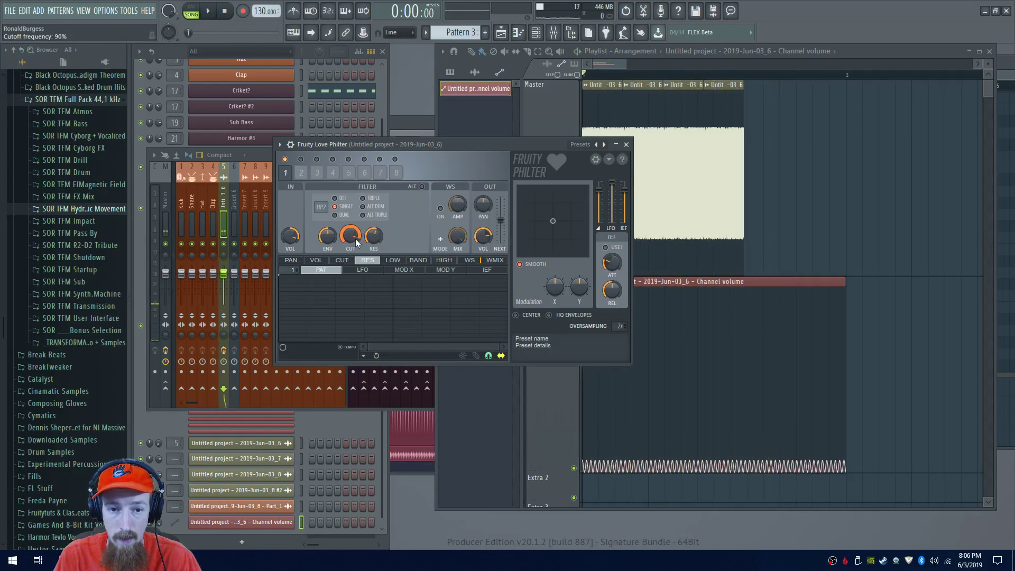
key(space)
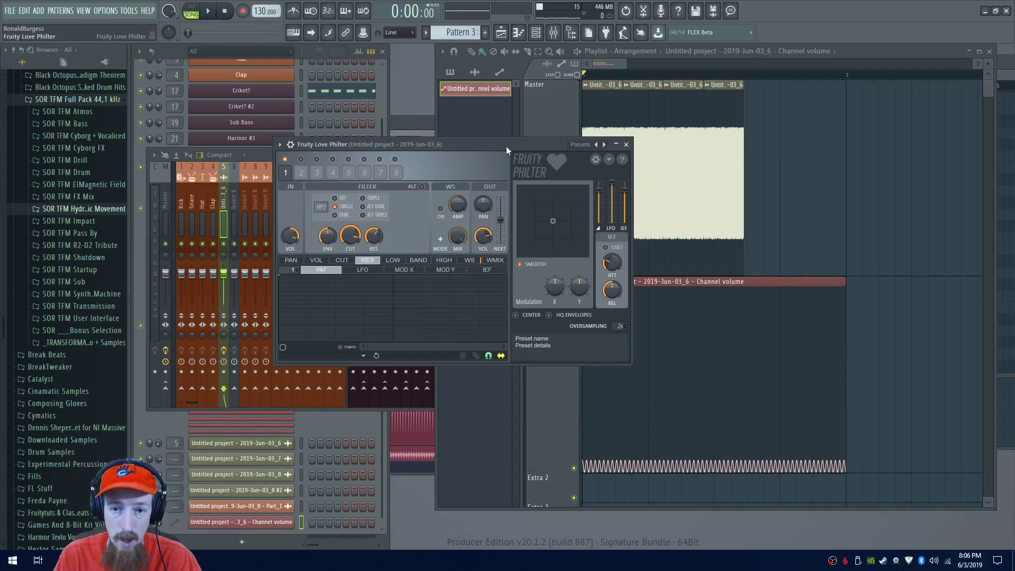
drag(506, 146, 473, 134)
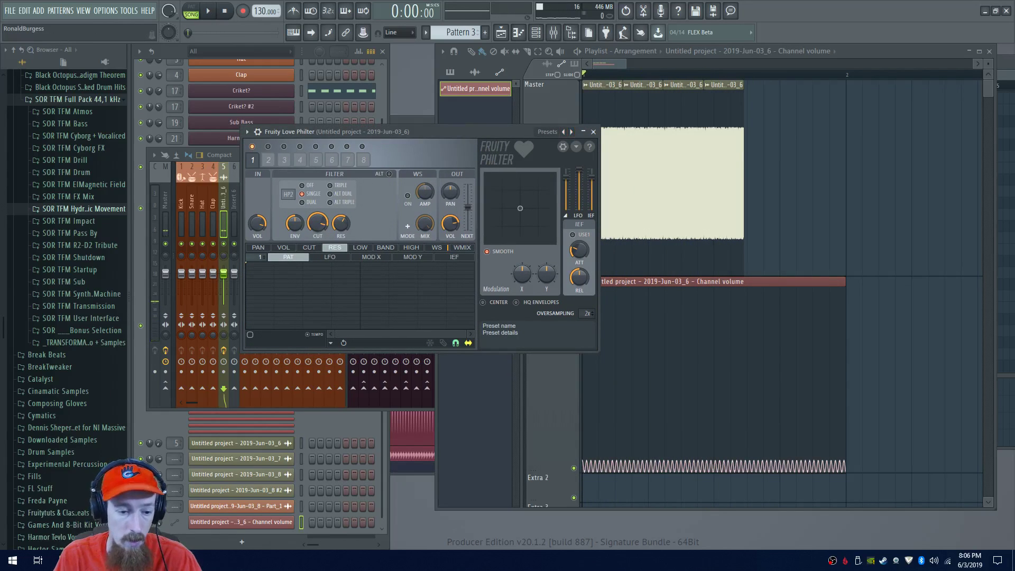
Replay the same section of the reference video in the browser for comparison, pause it, and return to FL Studio
click(67, 516)
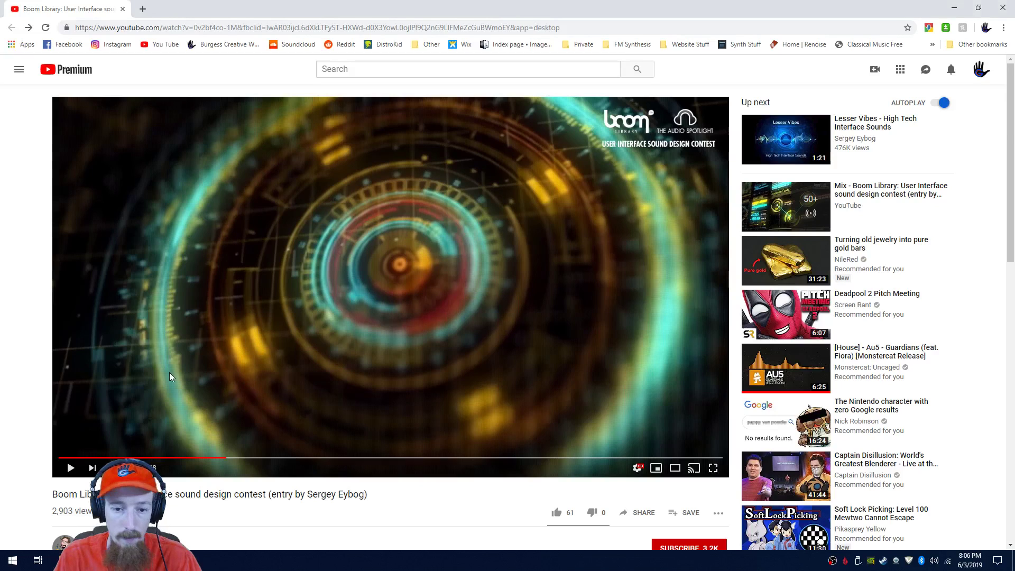
click(215, 456)
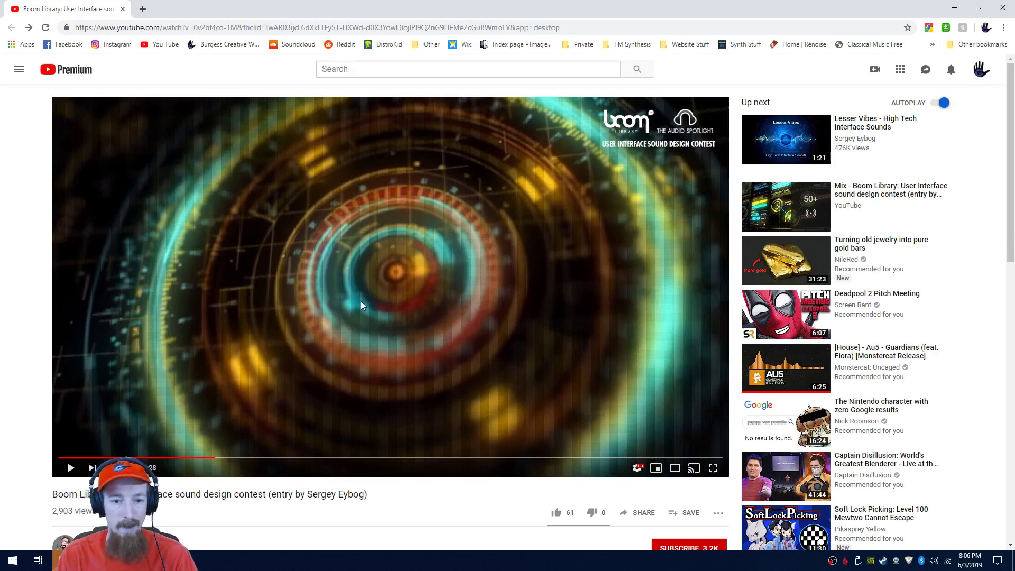
click(388, 324)
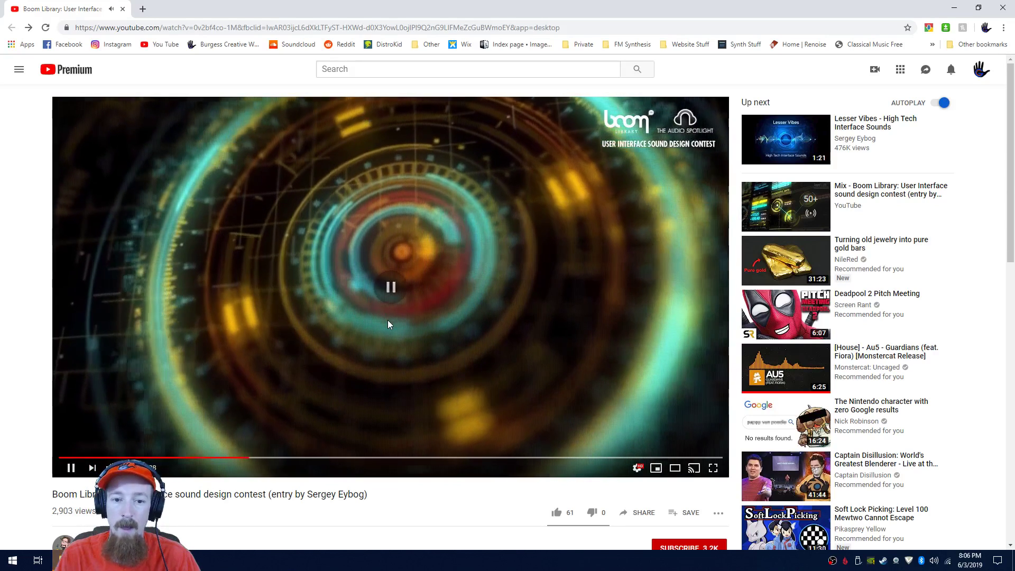
click(85, 560)
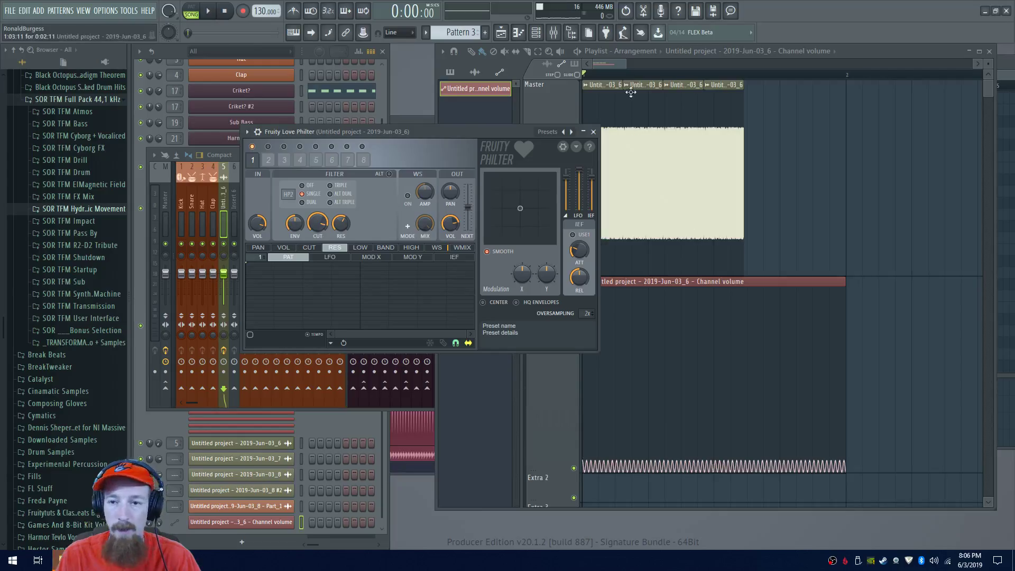
Add Fruity Stereo Shaper to slot 8 of mixer track 5 and load its Stereoize 2 effects preset
click(553, 32)
key(F8)
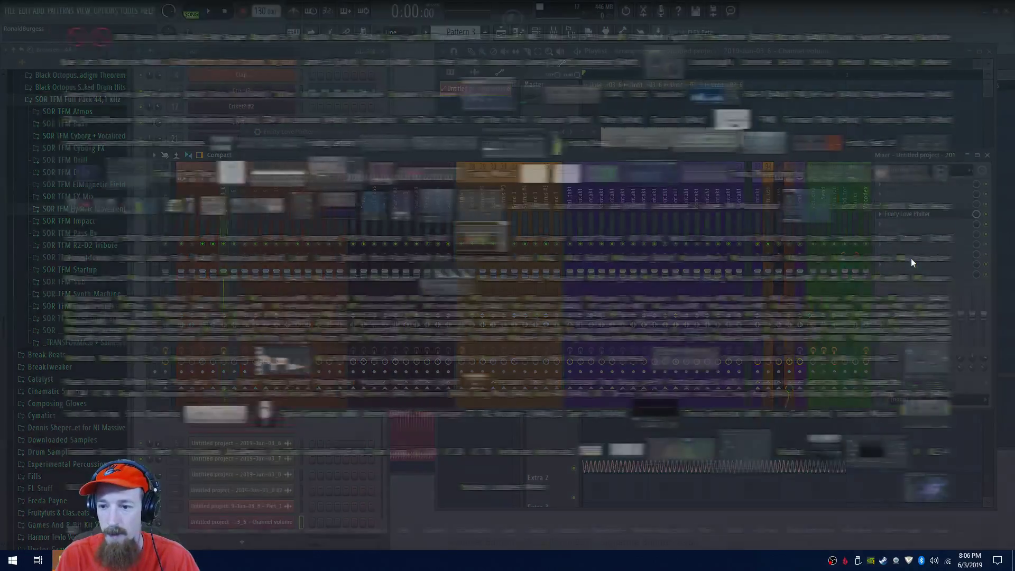
text(stereo)
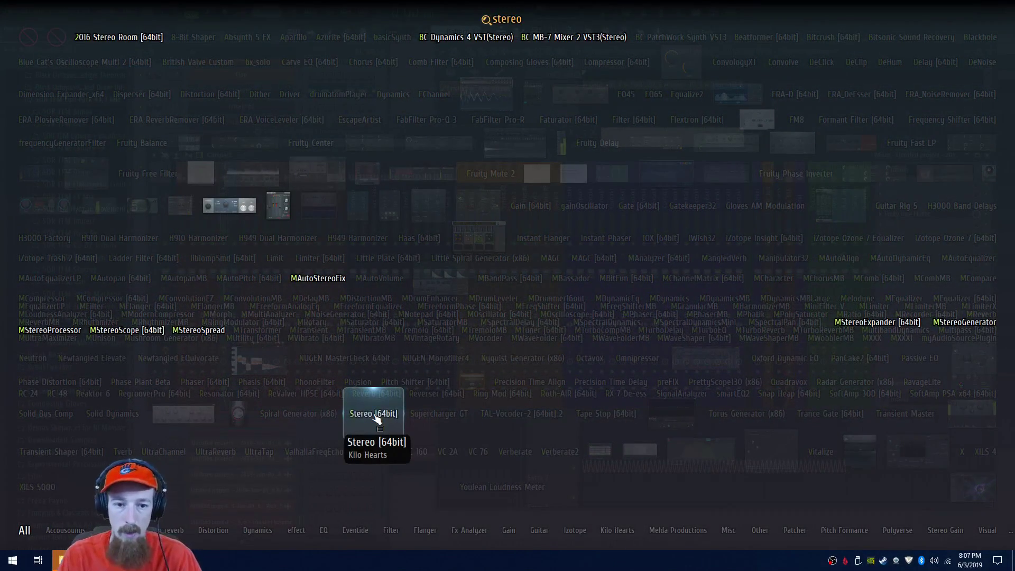
click(328, 209)
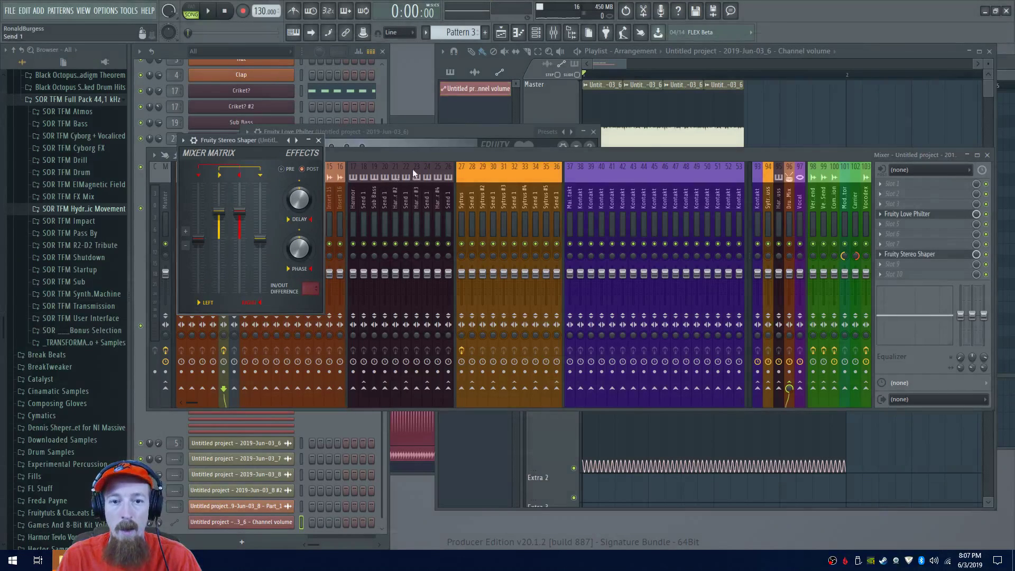
click(295, 140)
mouse_move(317, 147)
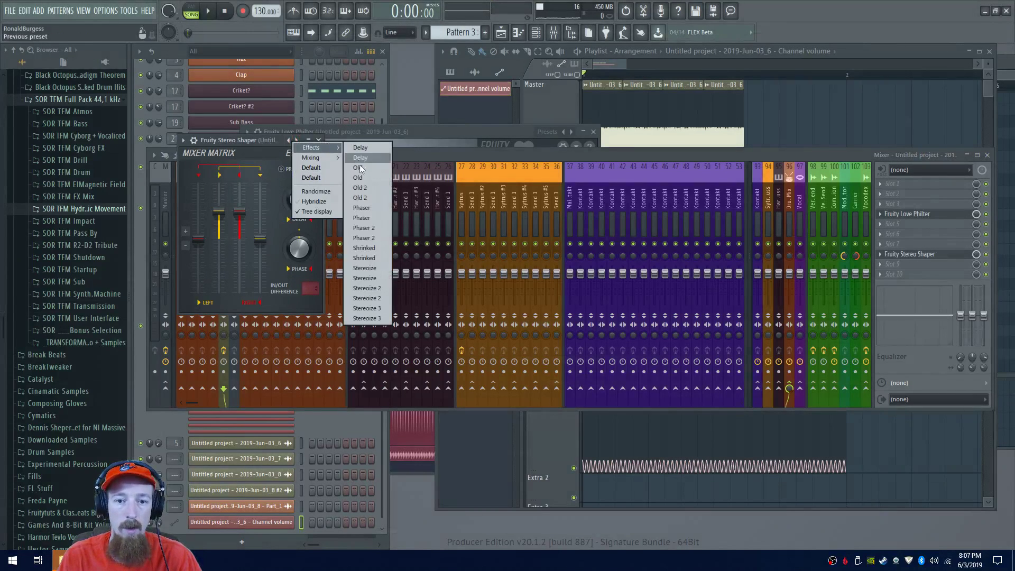
click(367, 288)
drag(265, 141, 313, 109)
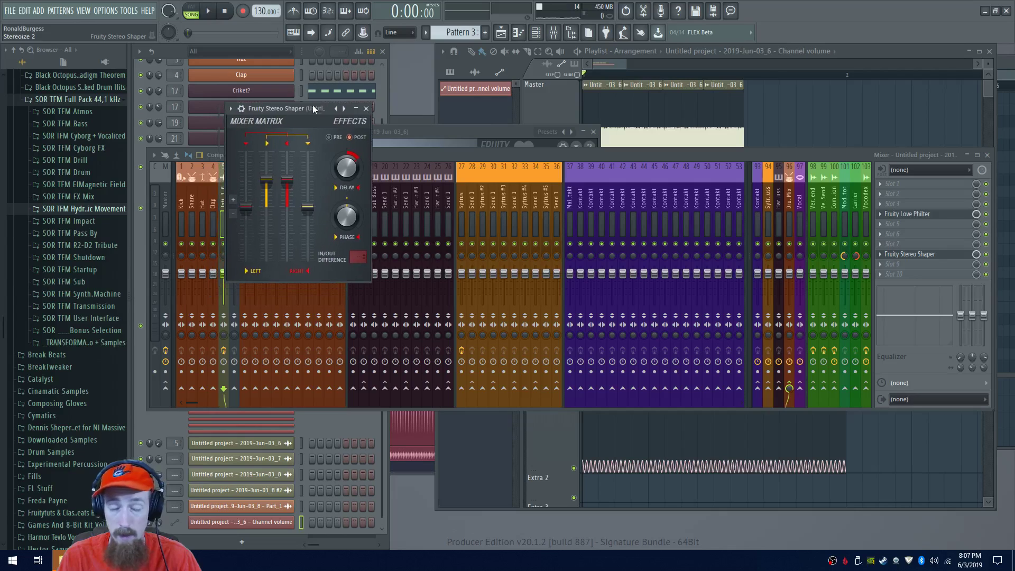
Set Fruity Stereo Shaper's left/right delay to about 9 ms right while auditioning the noise, and close the plugin
click(605, 68)
key(space)
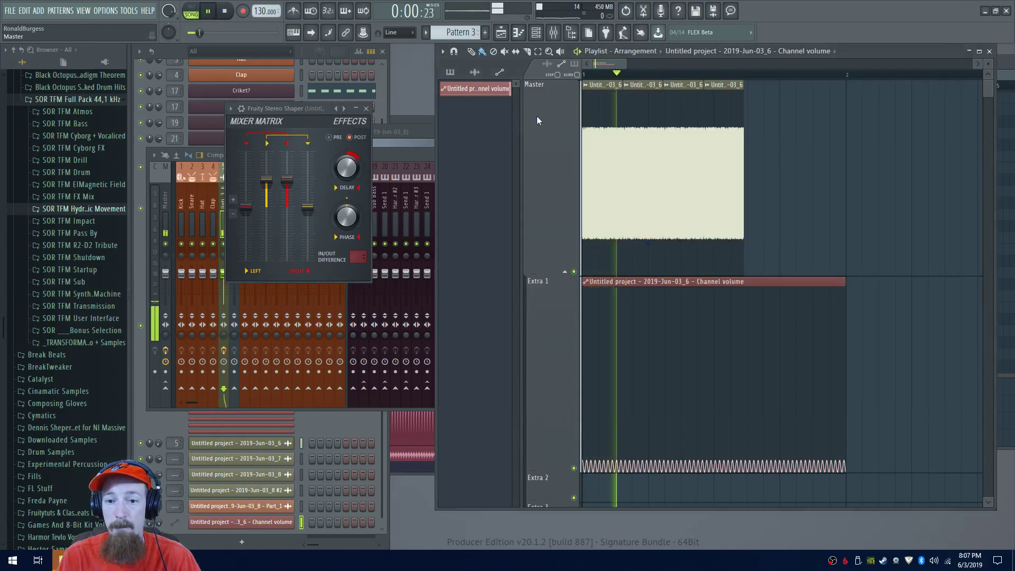
key(space)
key(space)
drag(347, 169, 347, 185)
key(space)
key(space)
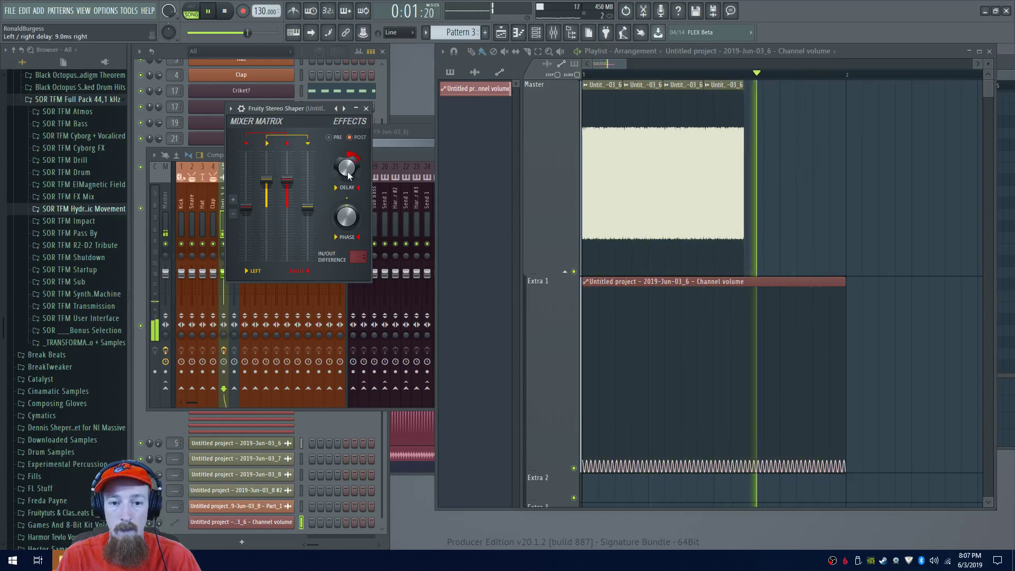
click(366, 108)
key(space)
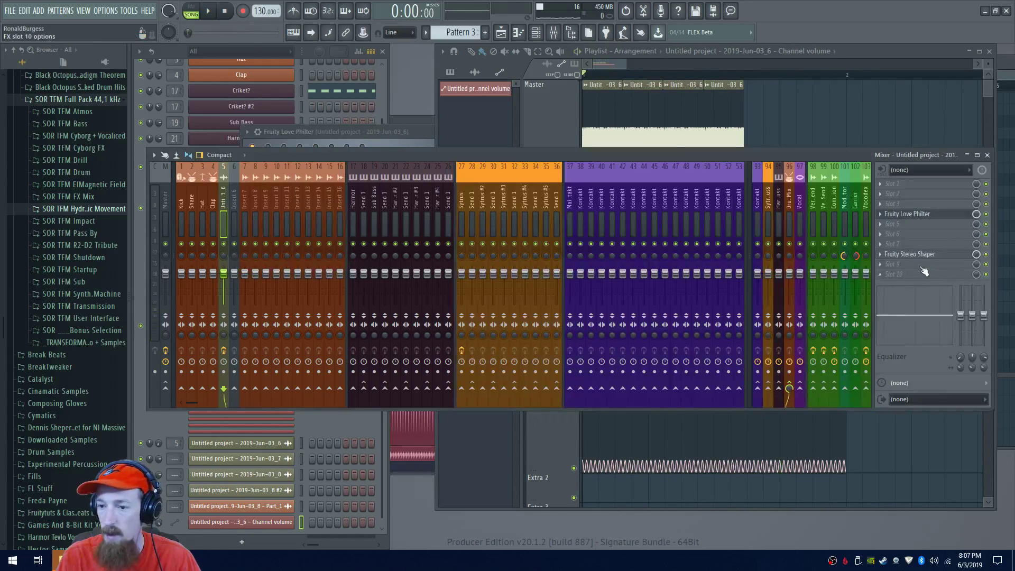
Add Fruity parametric EQ 2 to slot 9 of mixer track 5
key(F8)
text(eq)
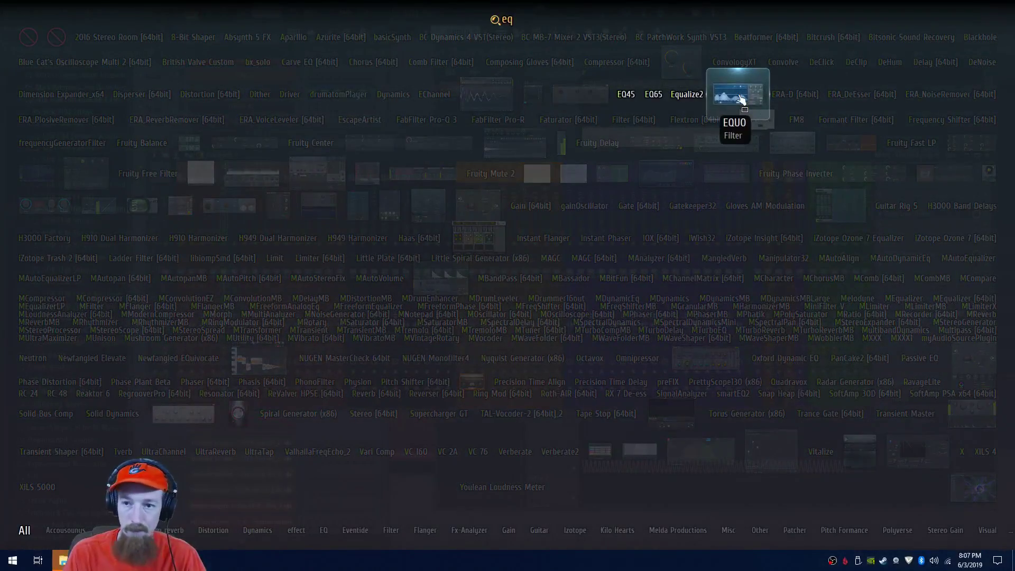
key(BackSpace)
key(BackSpace)
text(para)
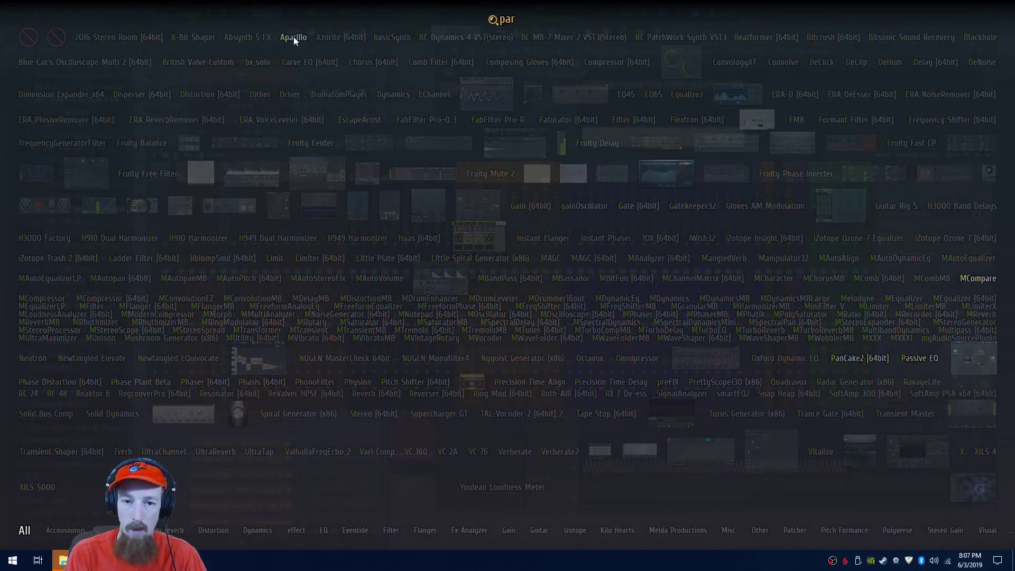
click(668, 179)
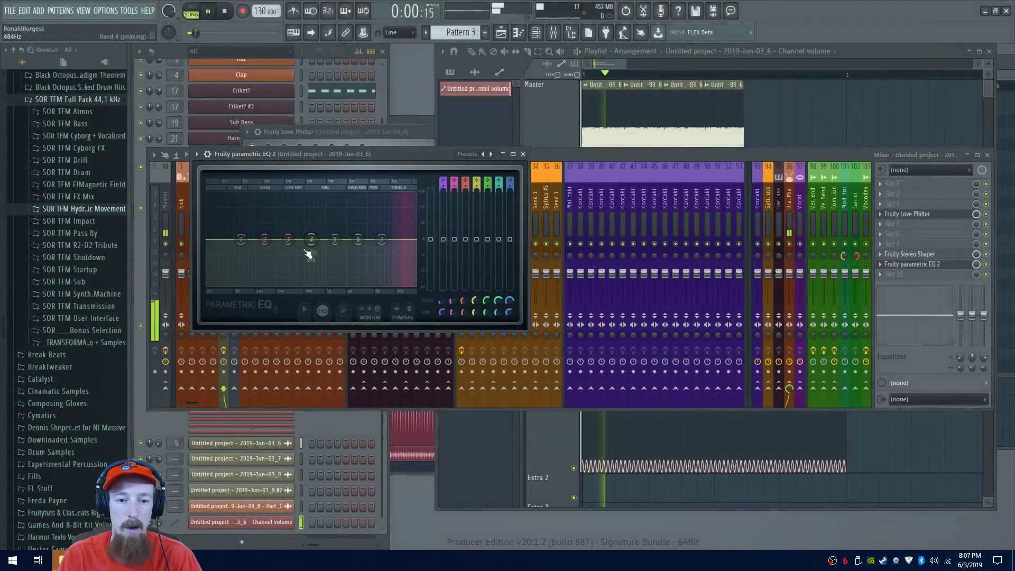
Reshape the upper bands of Fruity parametric EQ 2 while auditioning the noise, and close the plugin
drag(341, 239, 398, 271)
key(space)
drag(364, 211, 383, 283)
key(space)
drag(404, 242, 403, 235)
key(space)
click(523, 154)
Switch to the browser, rewind the reference video to about 0:07, and play the short section up to about 0:08
key(alt+Tab)
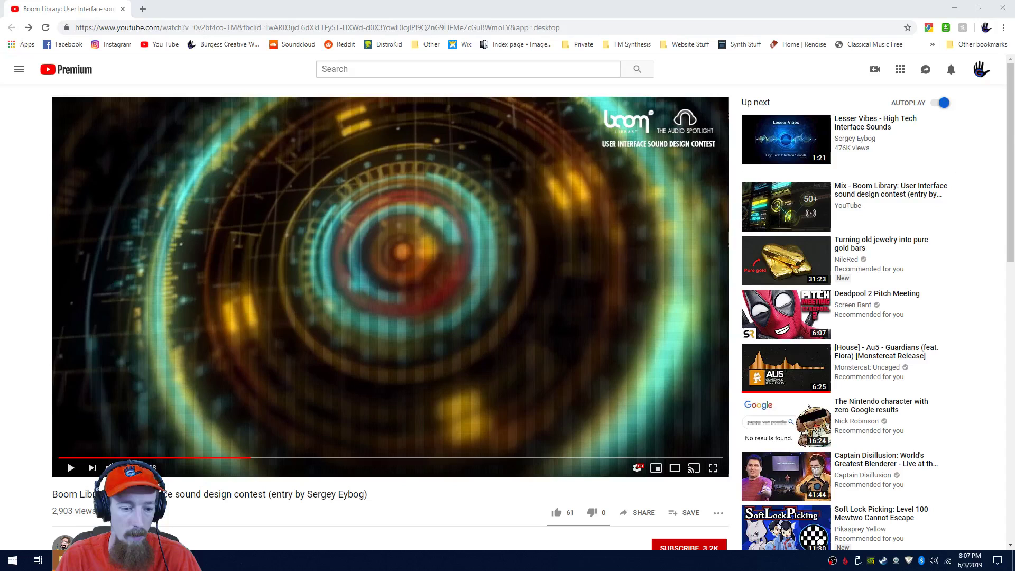
click(243, 458)
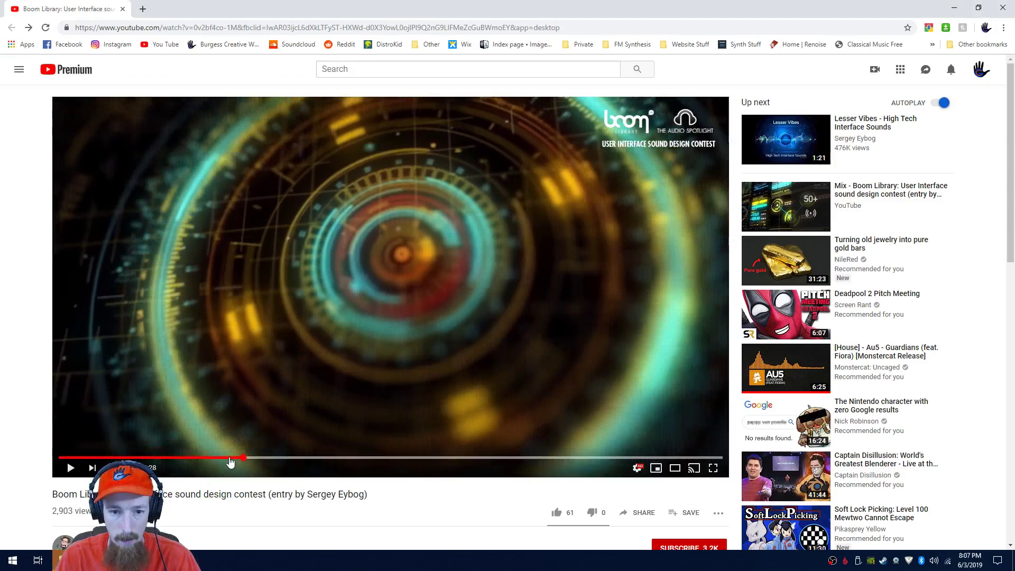
click(229, 458)
click(254, 319)
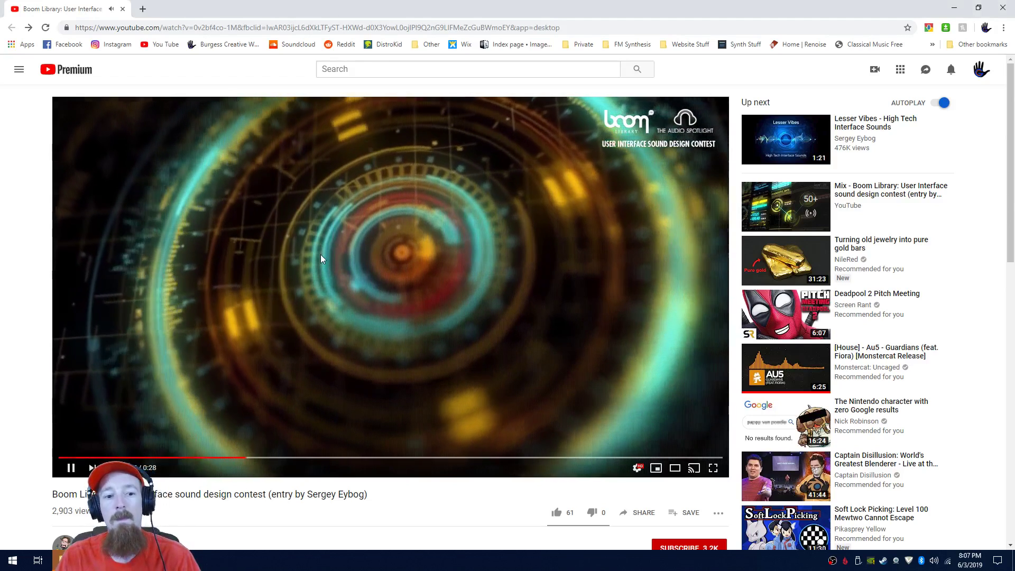
click(321, 255)
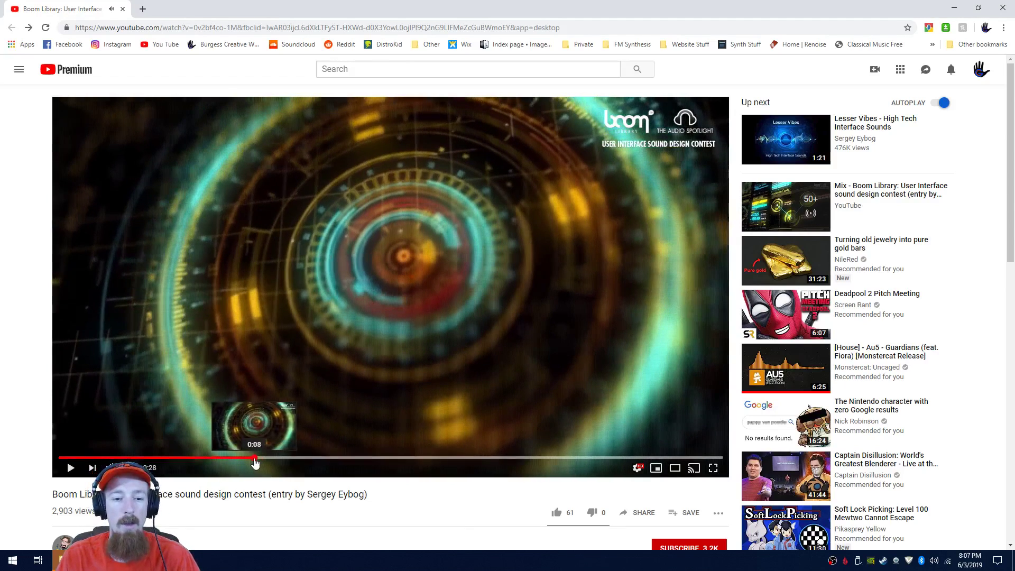
Play the reference video onward from about 0:08 and pause it at the diagnostic data scene
click(274, 322)
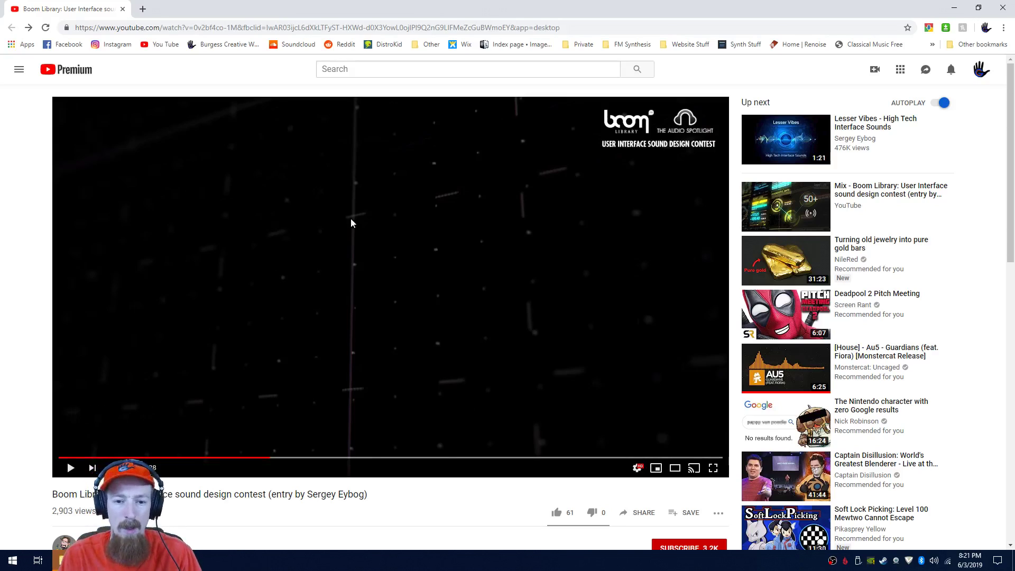
click(401, 276)
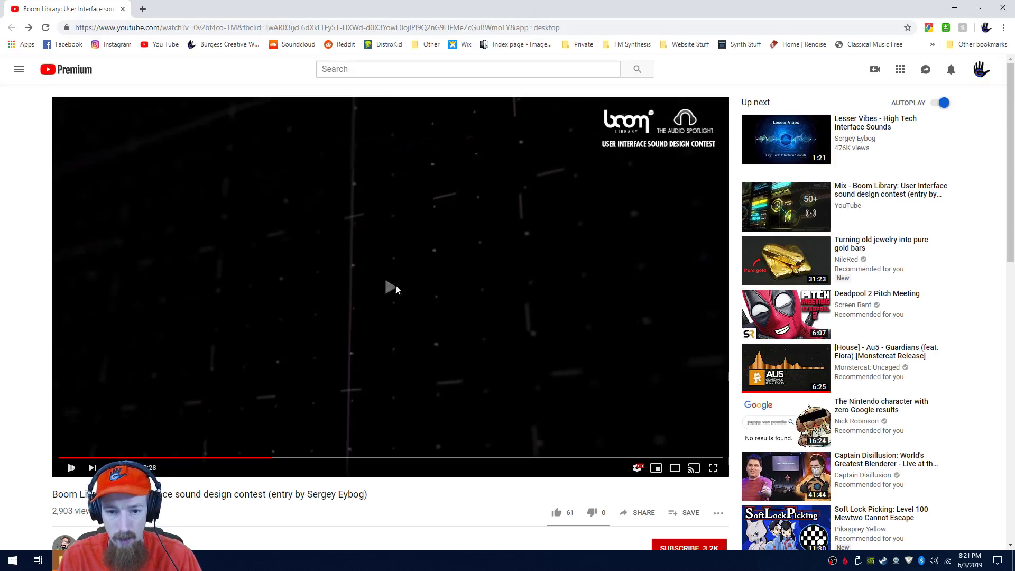
click(375, 268)
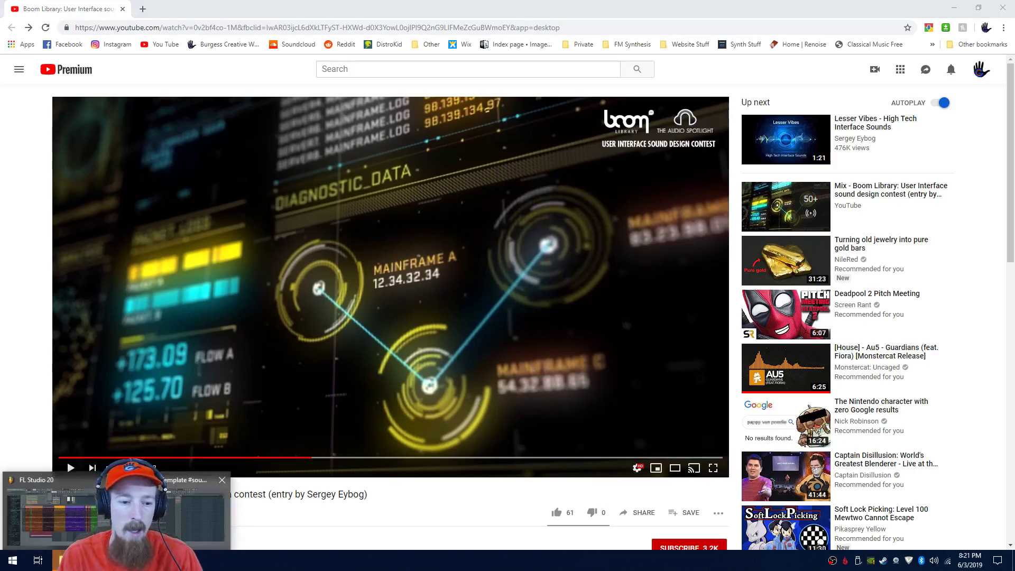
Switch to FL Studio and audition the noise section at the start of the playlist
click(61, 559)
click(650, 62)
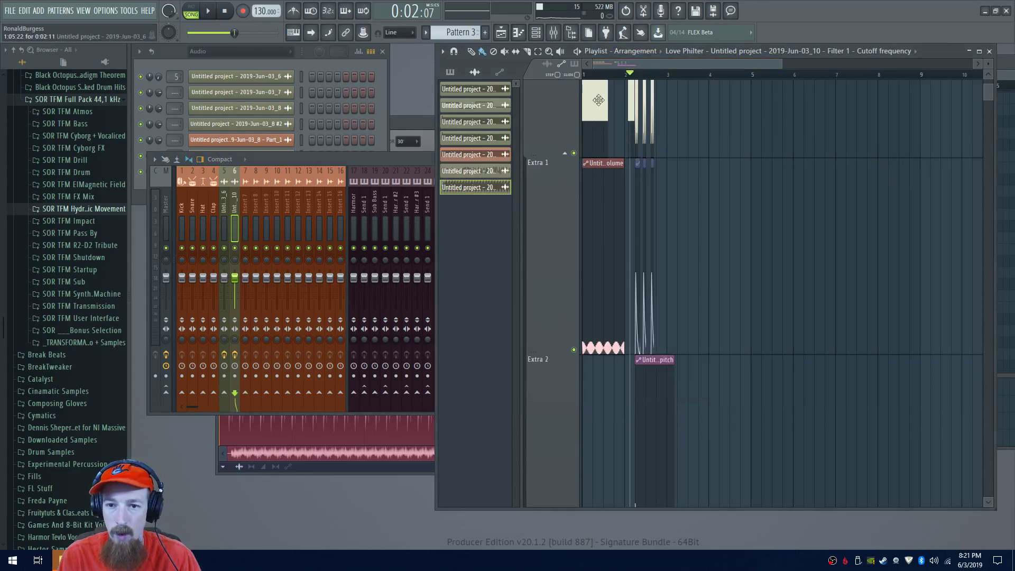
ctrl+scroll(597, 99, up, 5)
scroll(689, 102, up, 3)
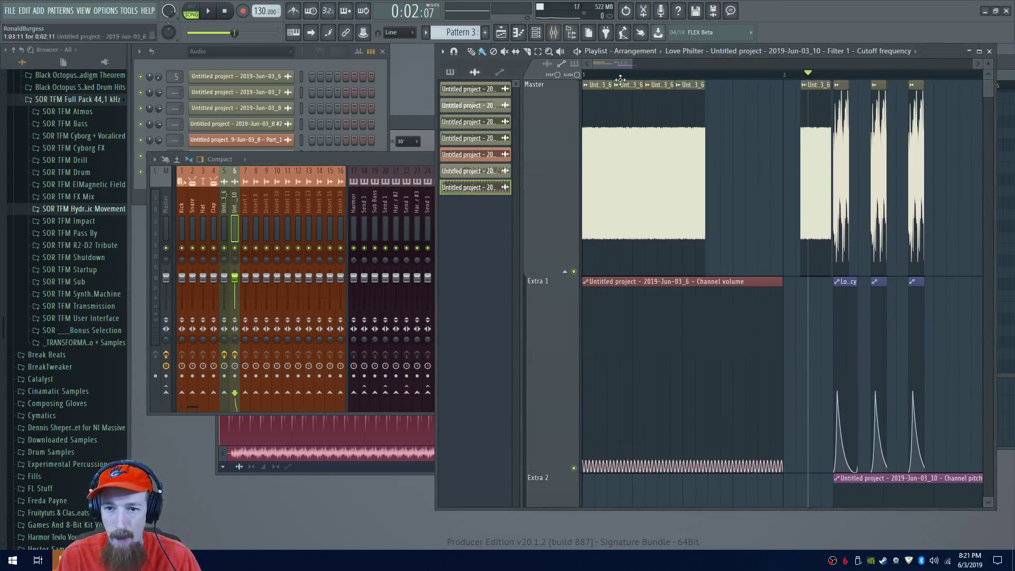
key(space)
key(space)
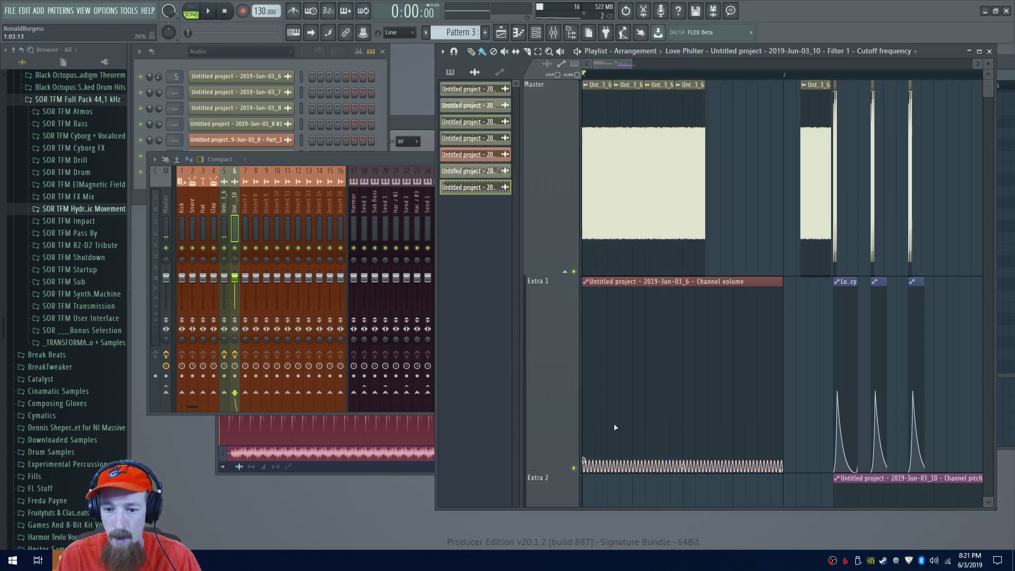
scroll(612, 426, up, 2)
scroll(699, 395, down, 2)
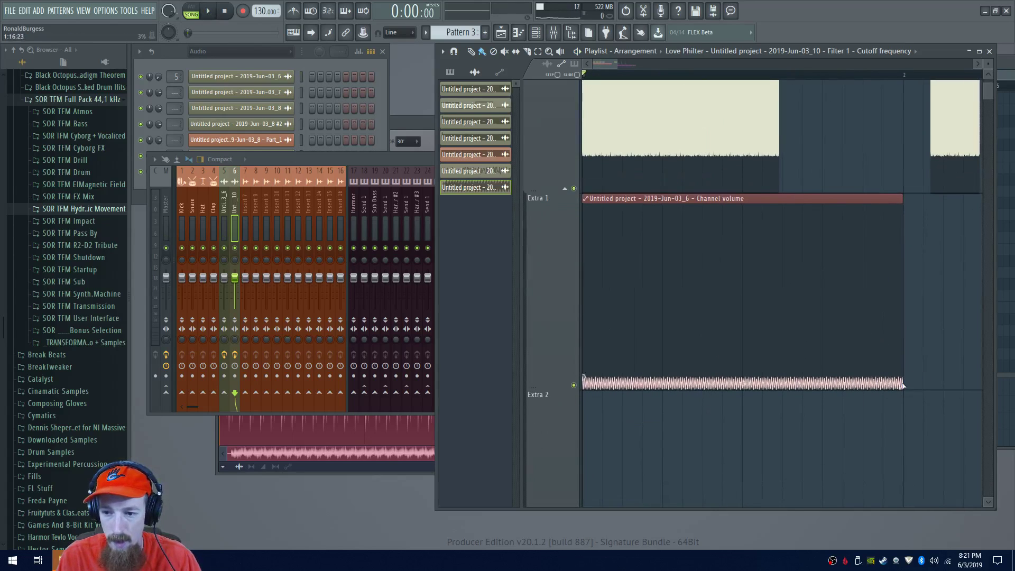
Raise the start point of the noise's channel volume automation on Extra 1 and audition the change
drag(585, 377, 587, 346)
key(space)
key(space)
scroll(651, 102, up, 1)
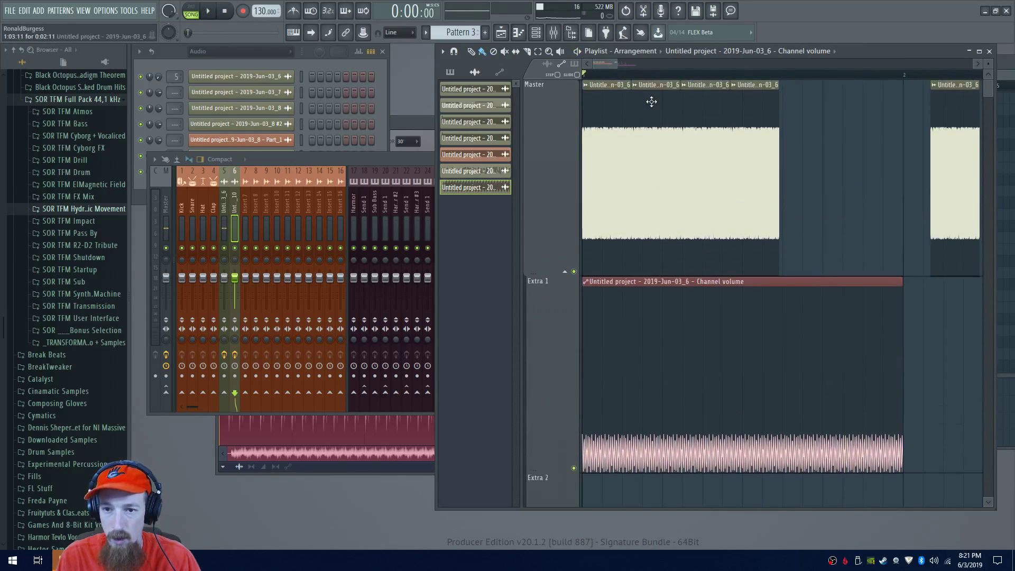
Add Fruity Love Philter to slot 5 of mixer track 6
key(F9)
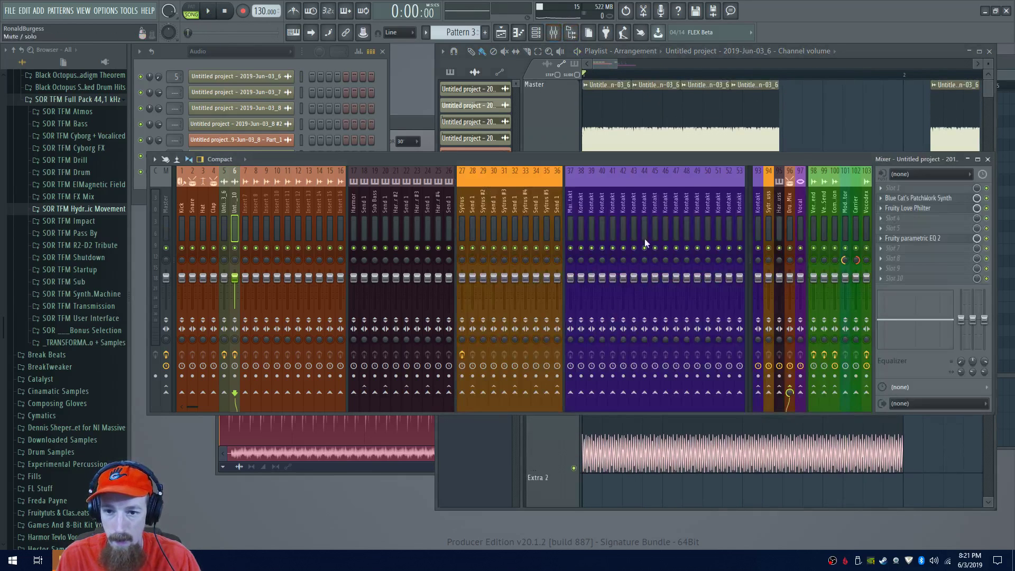
key(F8)
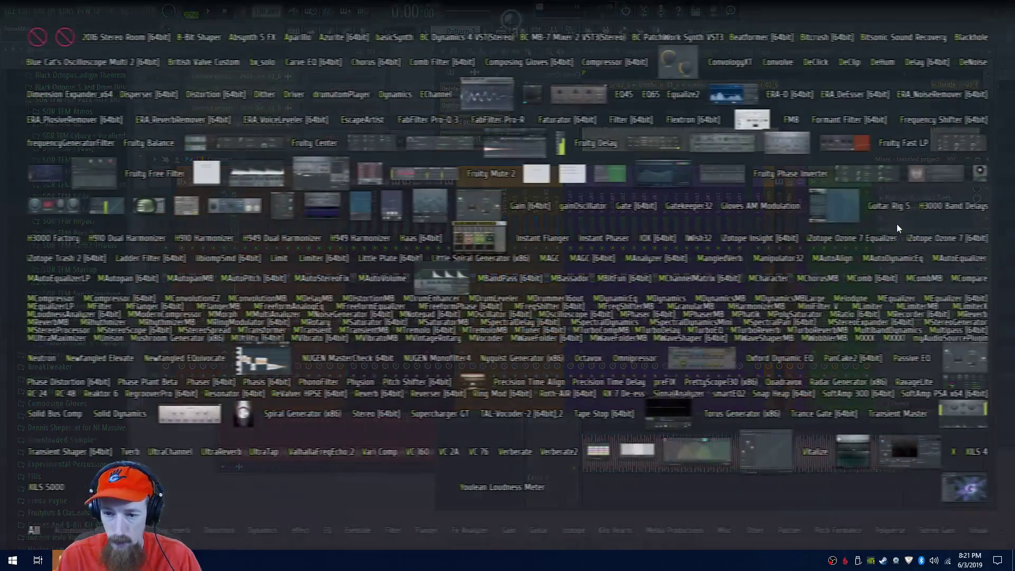
text(love)
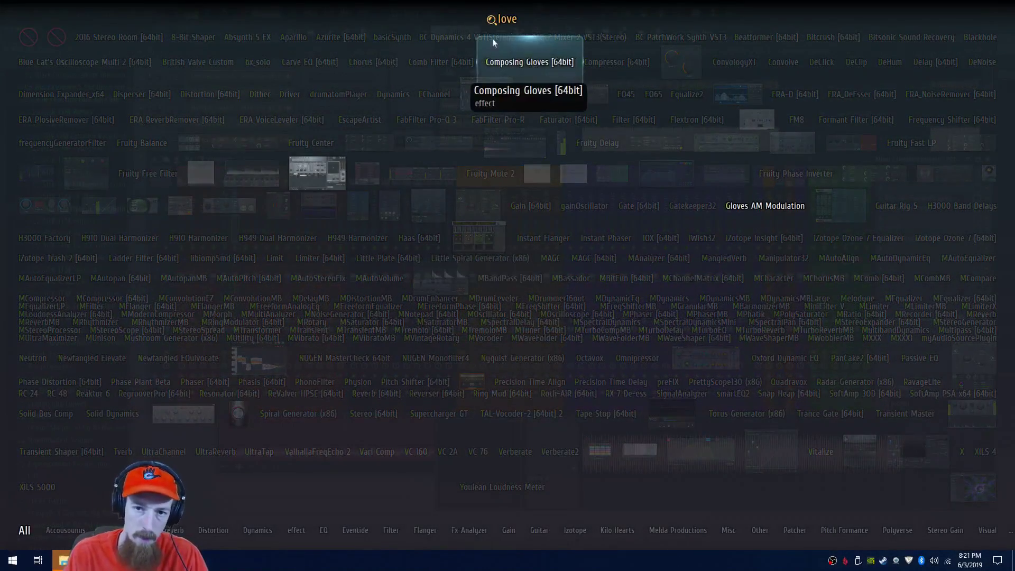
click(323, 177)
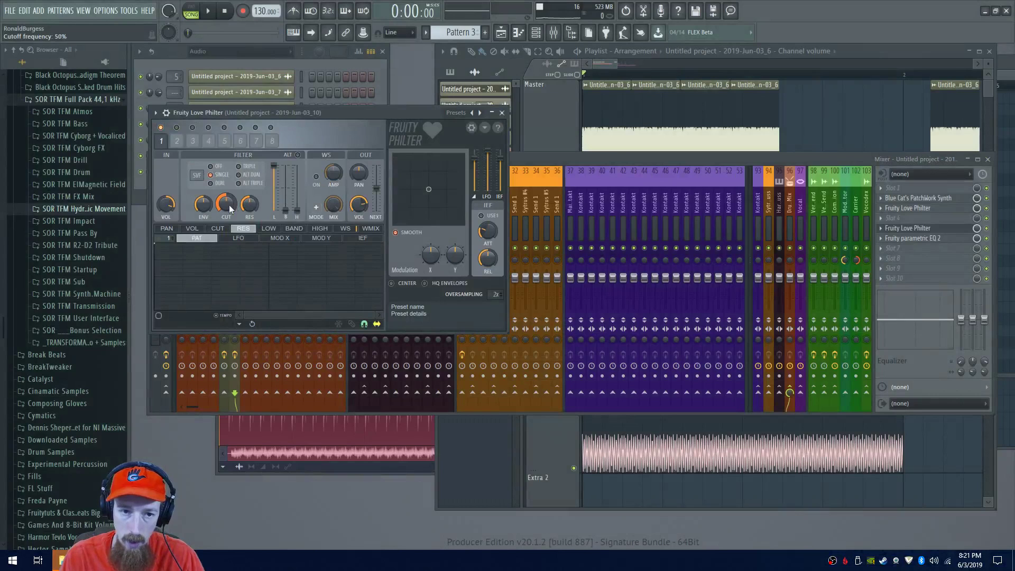
Mark a short time range at the start of bar 1 and create an automation clip for Love Philter's filter 1 cutoff frequency
click(654, 79)
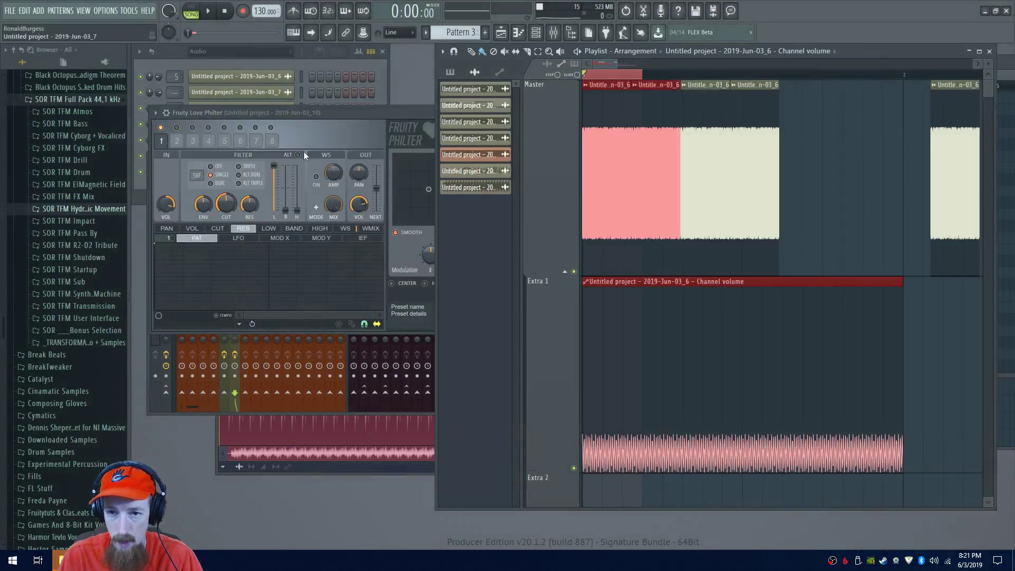
right_click(232, 206)
click(264, 275)
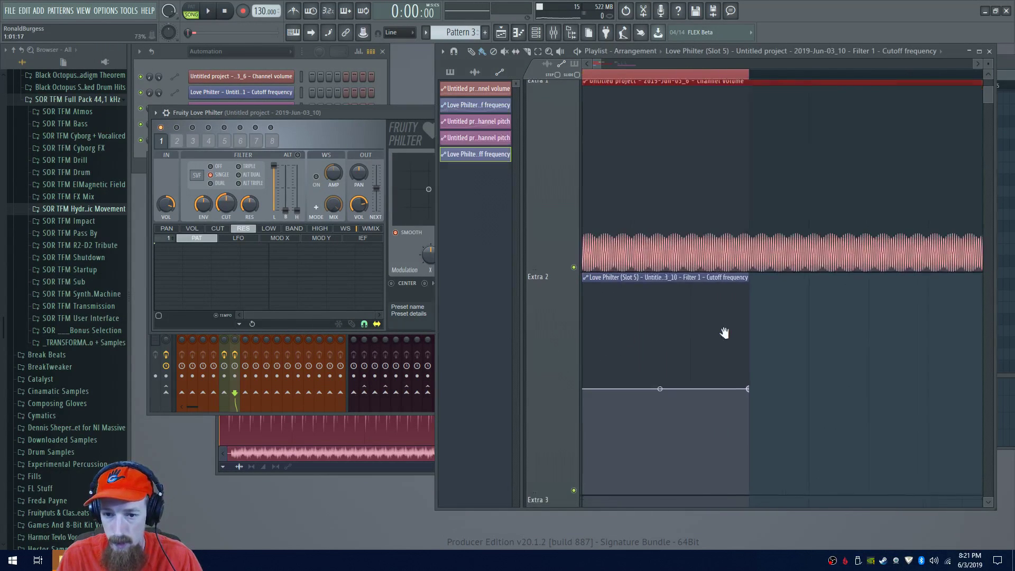
Shape the slot 5 cutoff automation with a high start, two curved falls to zero and a peak between them, while auditioning
drag(724, 333, 737, 307)
drag(587, 363, 583, 304)
drag(602, 418, 600, 467)
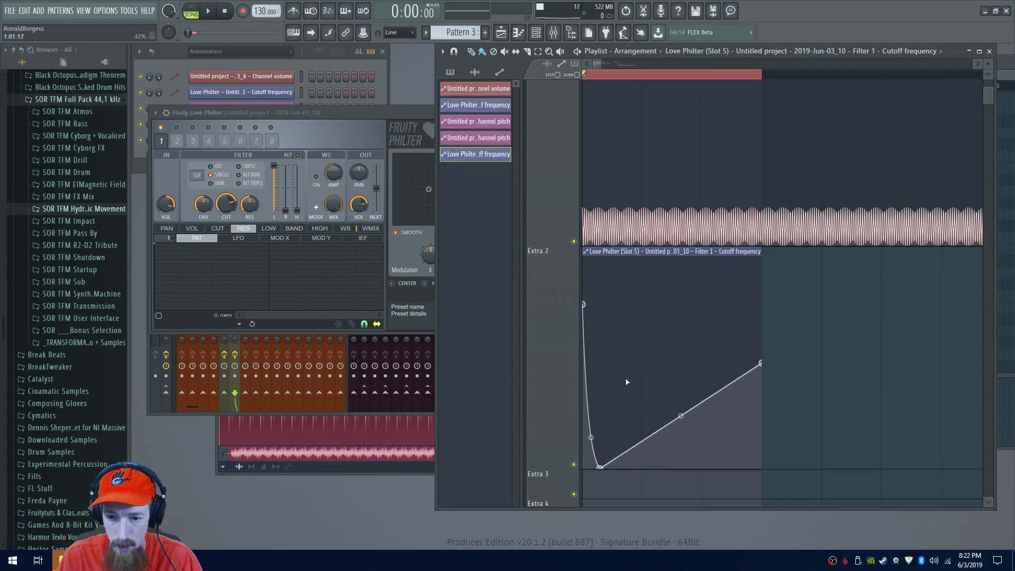
drag(648, 417, 640, 467)
key(space)
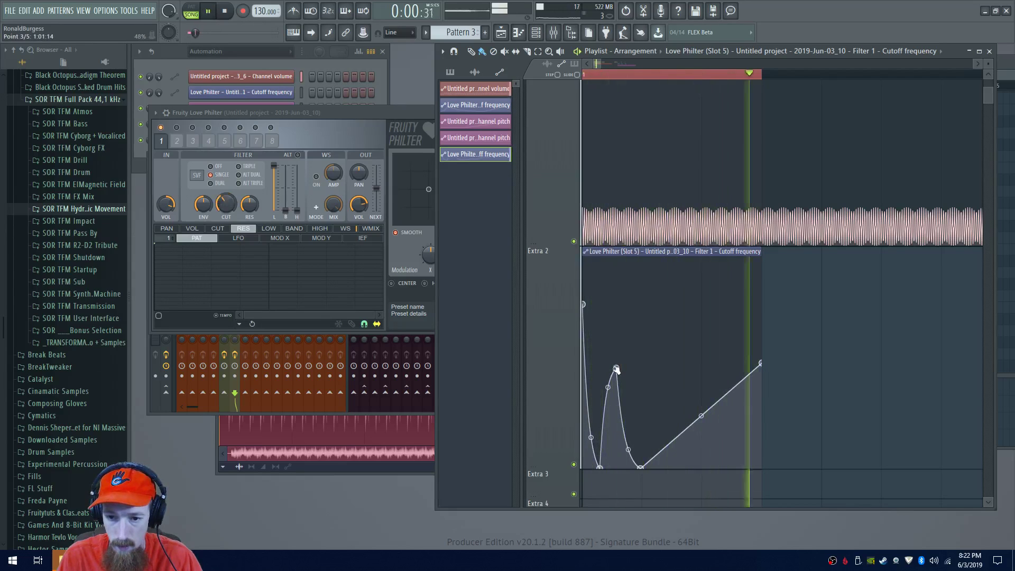
key(space)
Adjust Love Philter's resonance, set its filter type to LP, and audition the sound while watching the mixer
drag(250, 204, 250, 200)
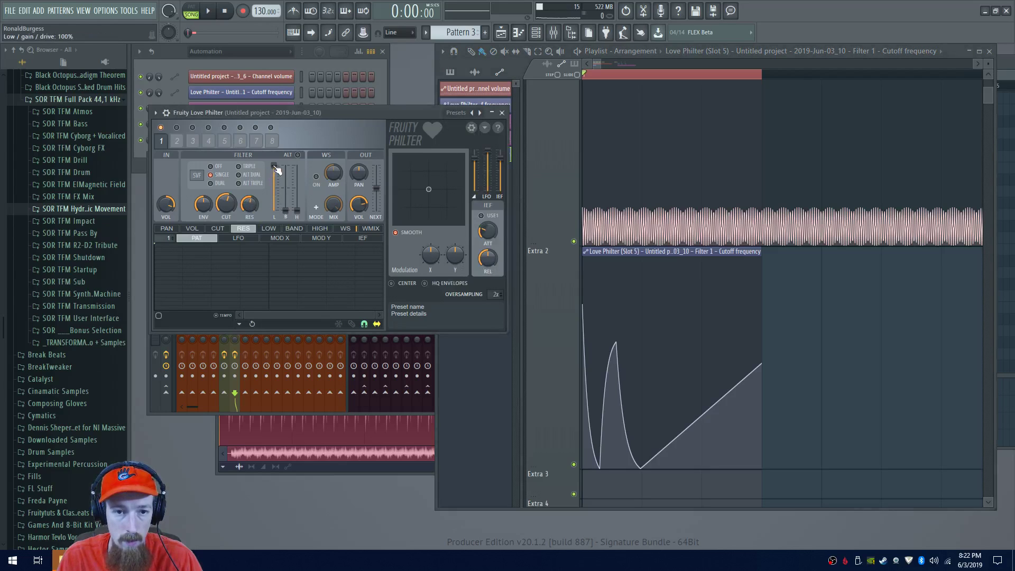
click(197, 175)
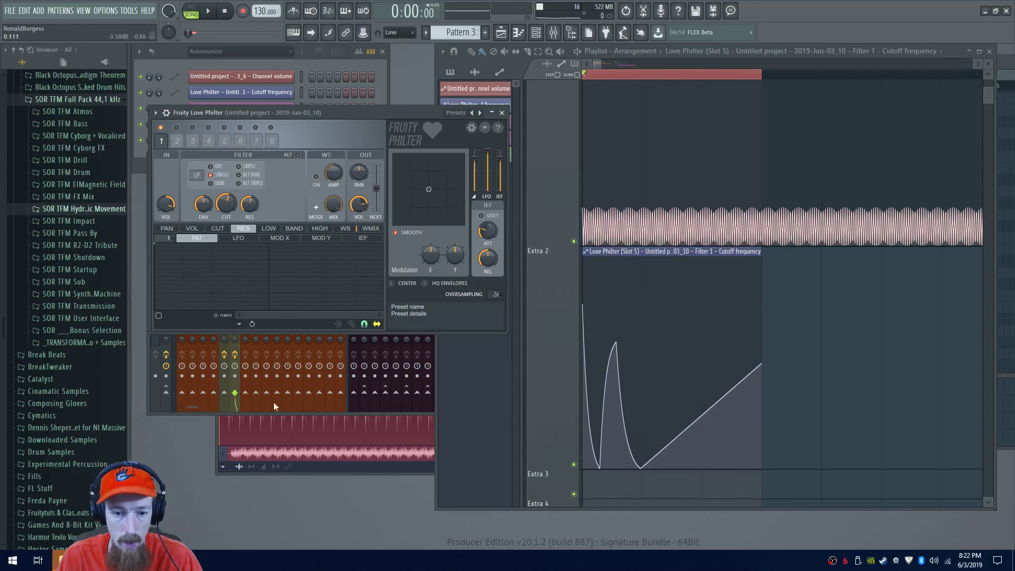
click(246, 411)
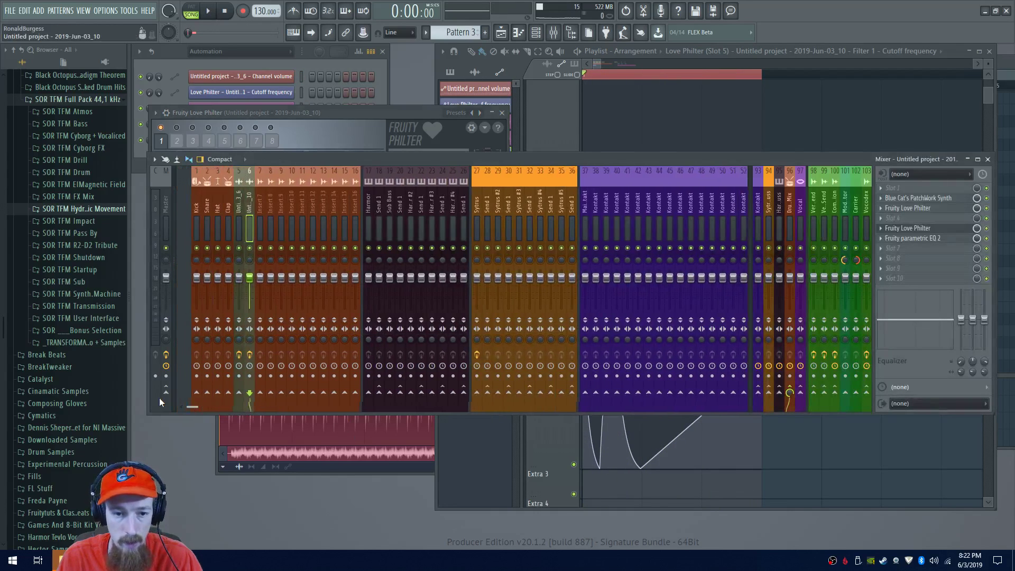
key(space)
key(space)
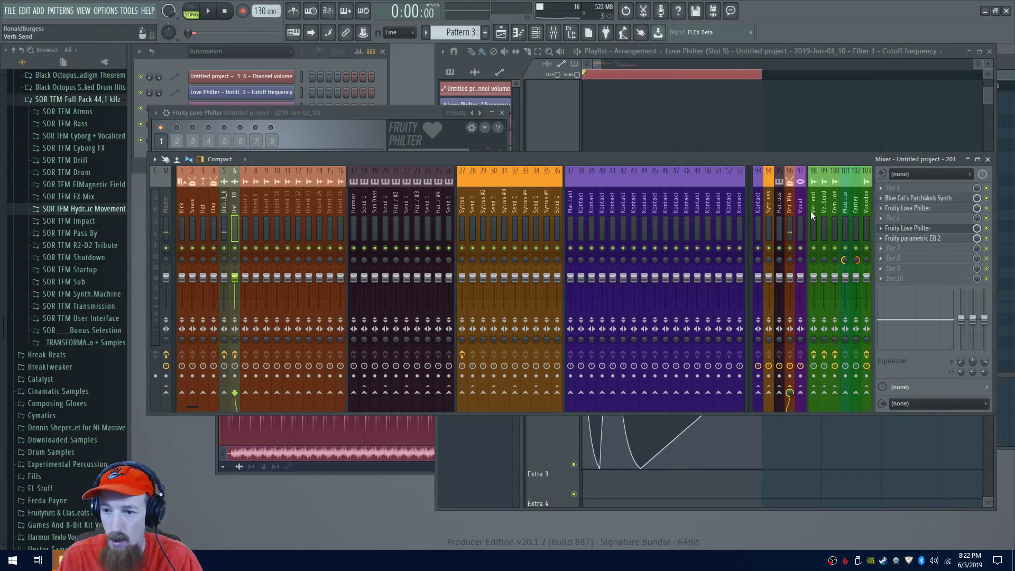
Delete the Fruity Love Philter in slot 5 of mixer track 6
click(881, 229)
click(887, 247)
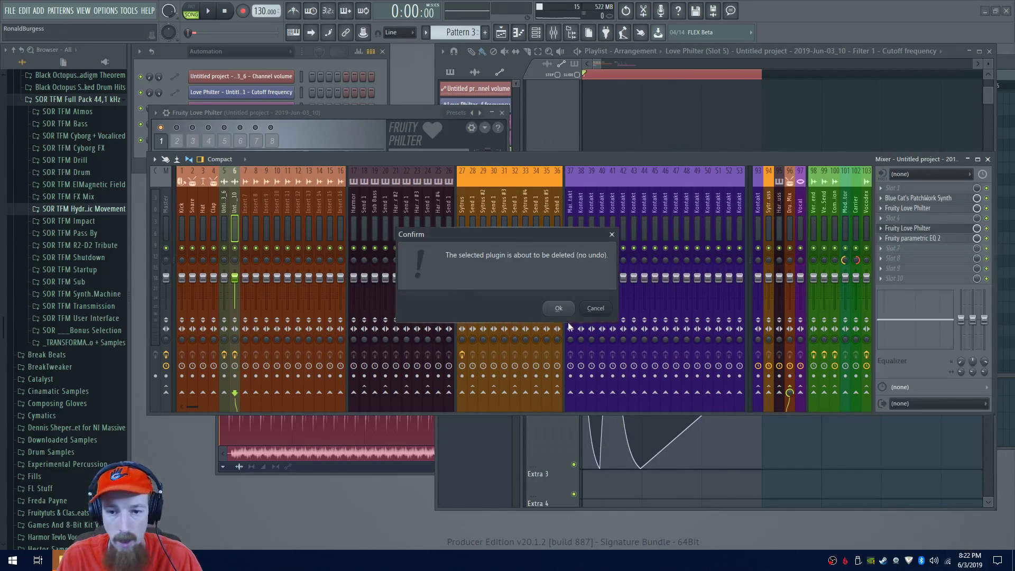
click(555, 309)
Add Fruity Love Philter to slot 10 of mixer track 5
click(225, 206)
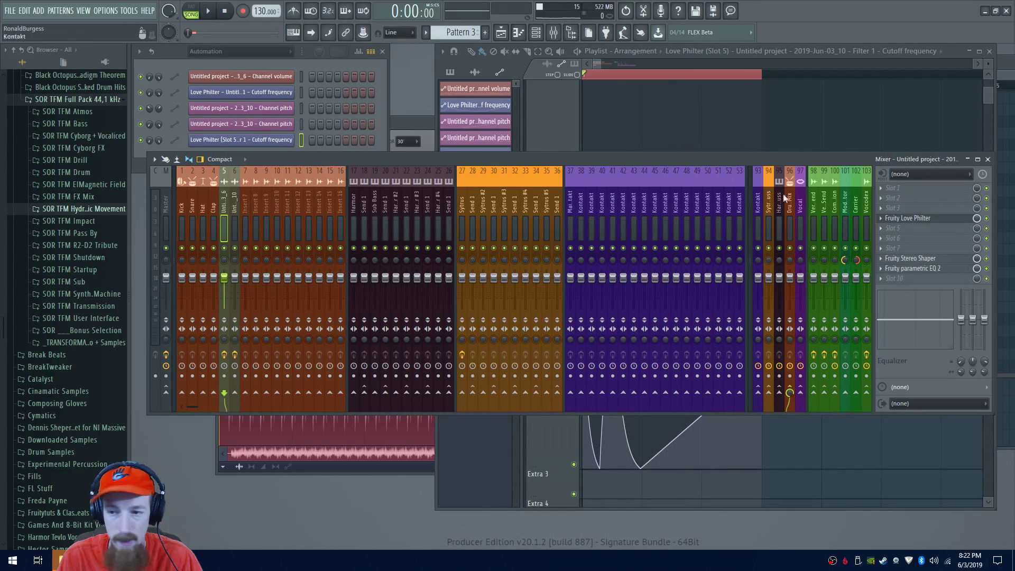
click(904, 280)
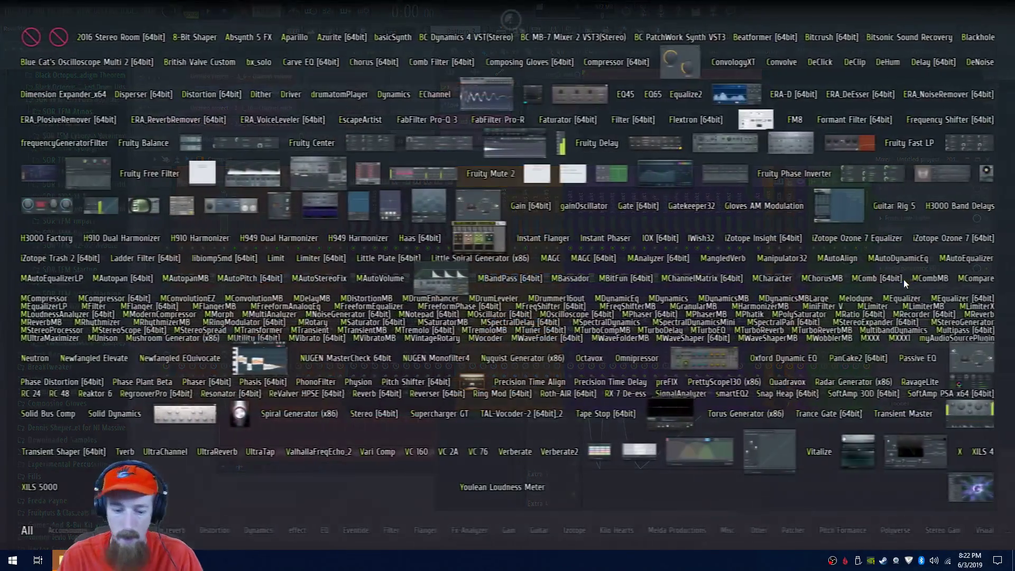
text(love)
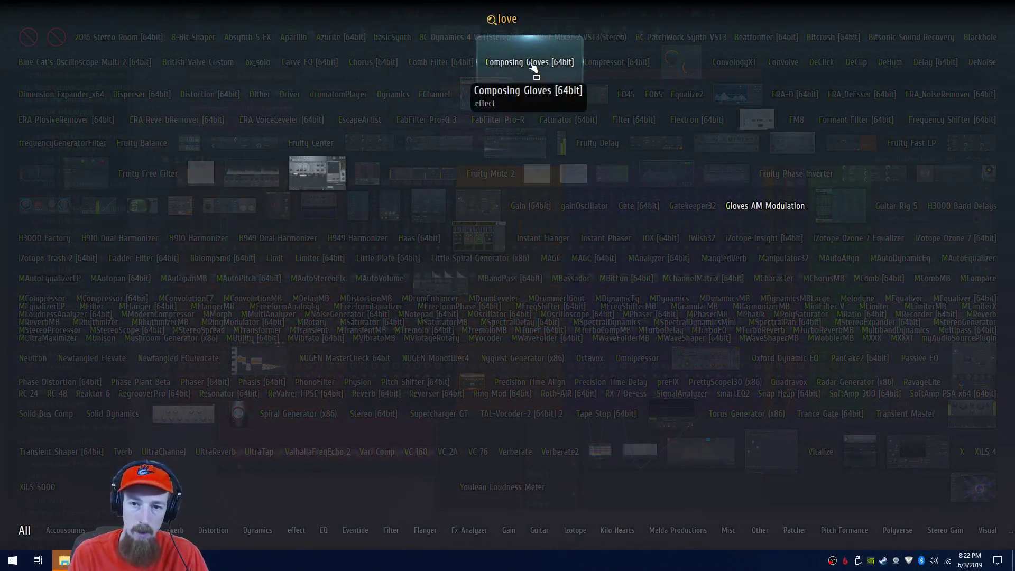
click(340, 175)
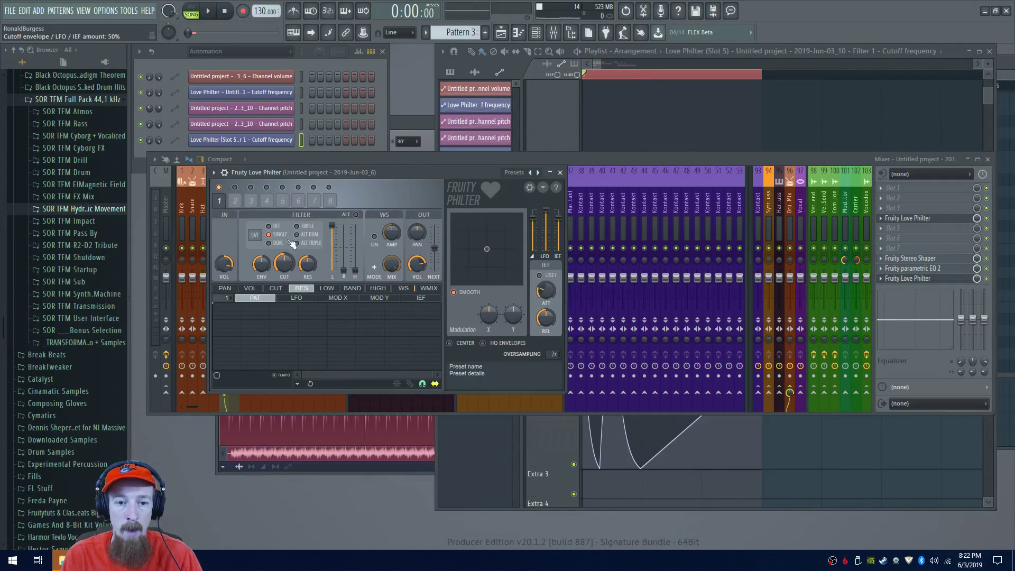
Create an automation clip for the slot 10 Love Philter's filter 1 cutoff and place it on Extra 2, replacing the slot 5 clip
right_click(287, 261)
click(325, 307)
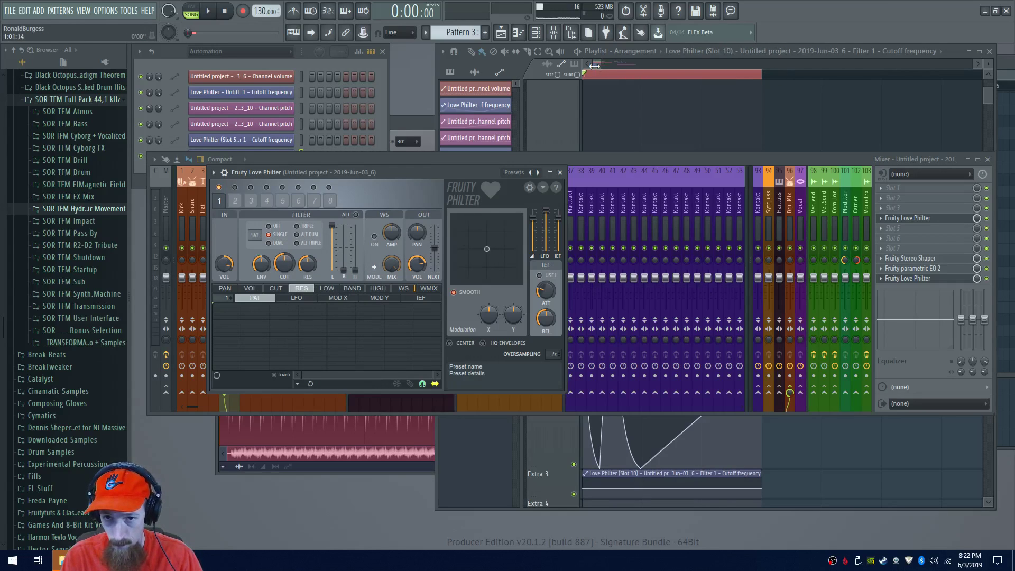
click(595, 66)
Shape the slot 10 cutoff automation with a high start, a steep dip, a tall peak and a curved fall to zero, while auditioning
drag(599, 372, 584, 318)
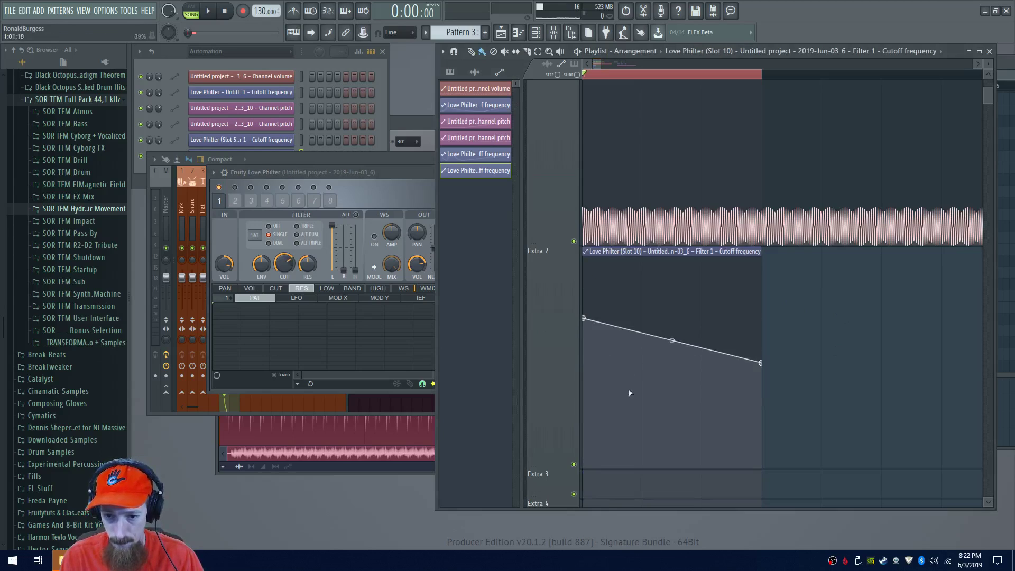
right_click(636, 464)
drag(647, 469, 606, 468)
right_click(657, 428)
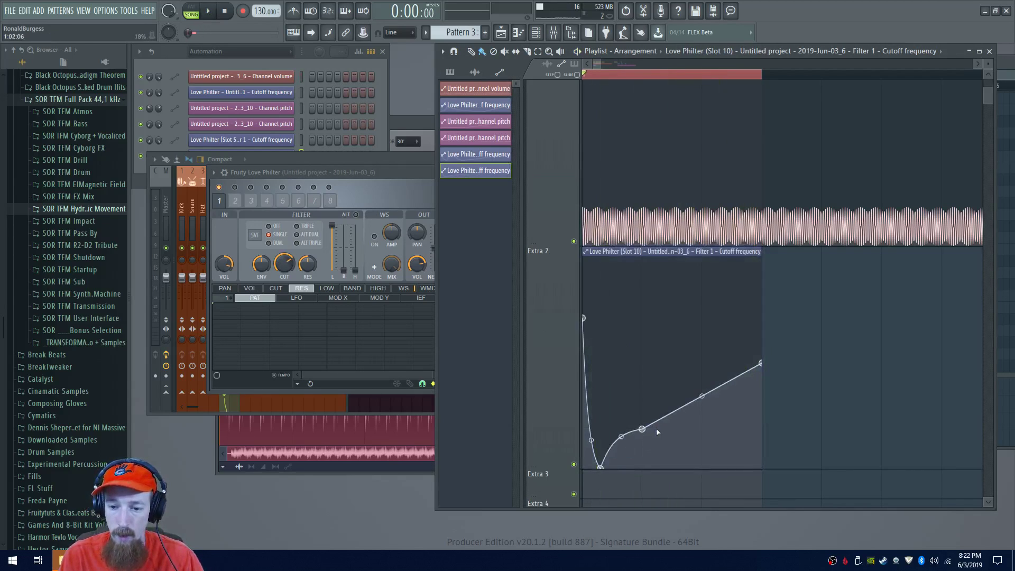
drag(642, 429, 668, 478)
right_click(654, 356)
key(space)
drag(611, 351, 603, 280)
key(space)
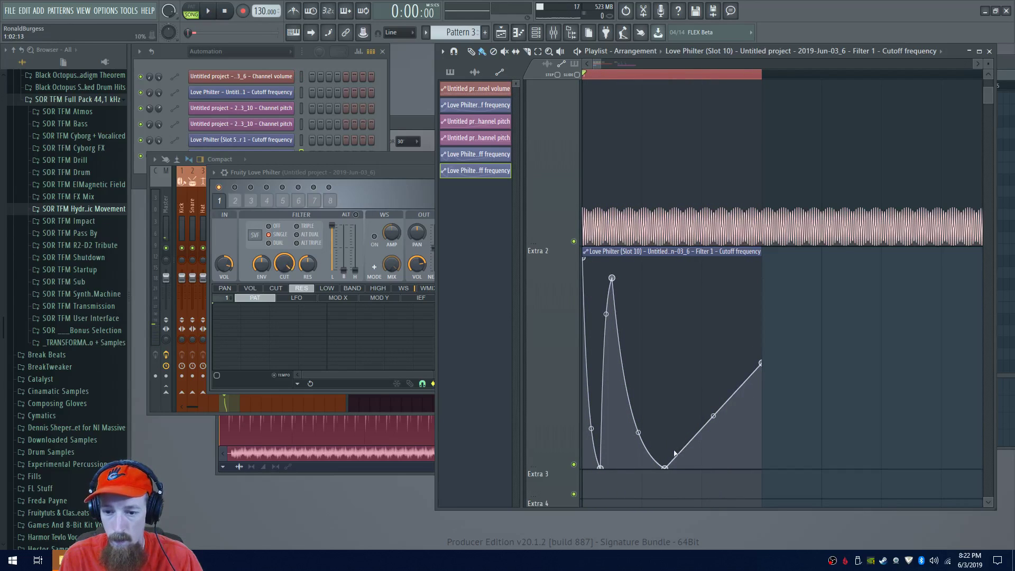
Raise the start point of the noise's channel volume automation on Extra 1 to about 56%
scroll(772, 258, down, 6)
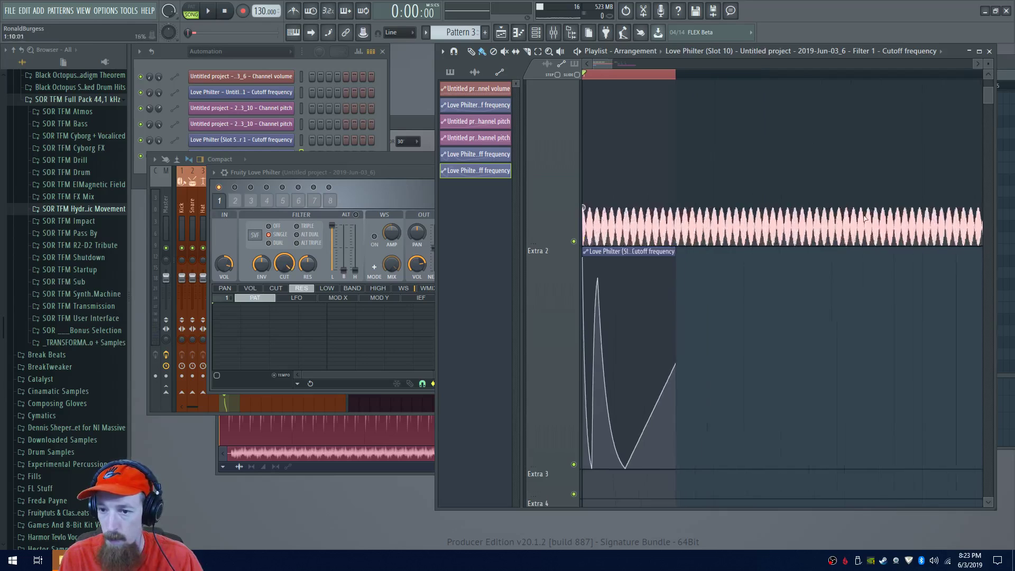
click(586, 206)
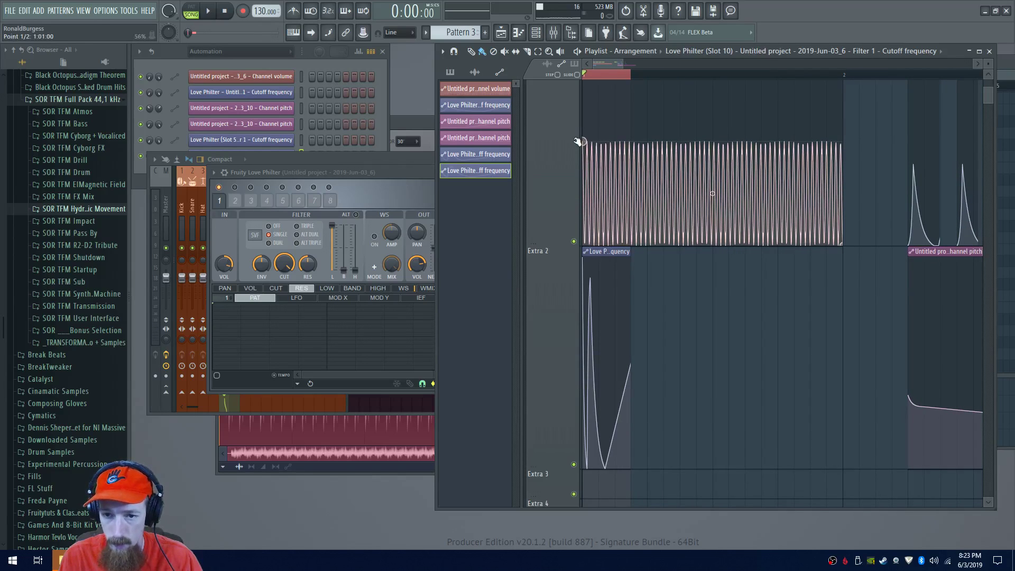
scroll(608, 370, up, 6)
scroll(609, 365, up, 3)
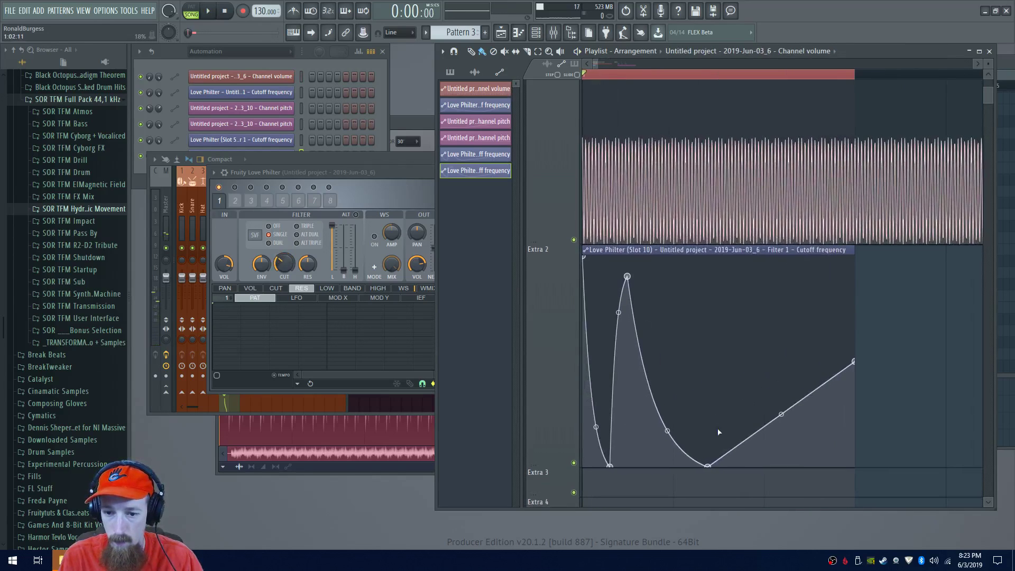
Move the cutoff automation's second low point earlier, add a smaller peak and a shallow dip after it, and audition the result
drag(709, 467, 675, 465)
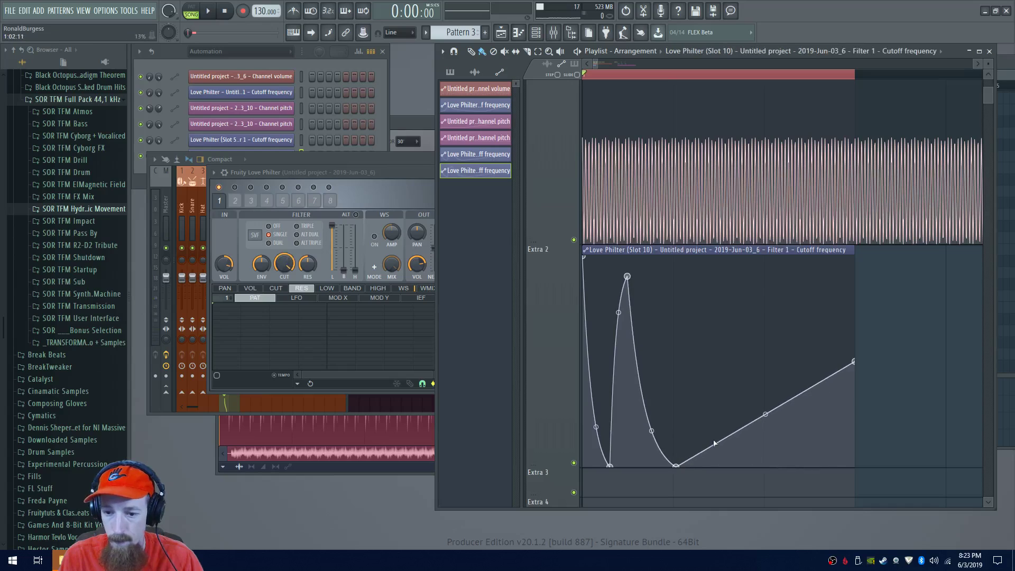
right_click(673, 445)
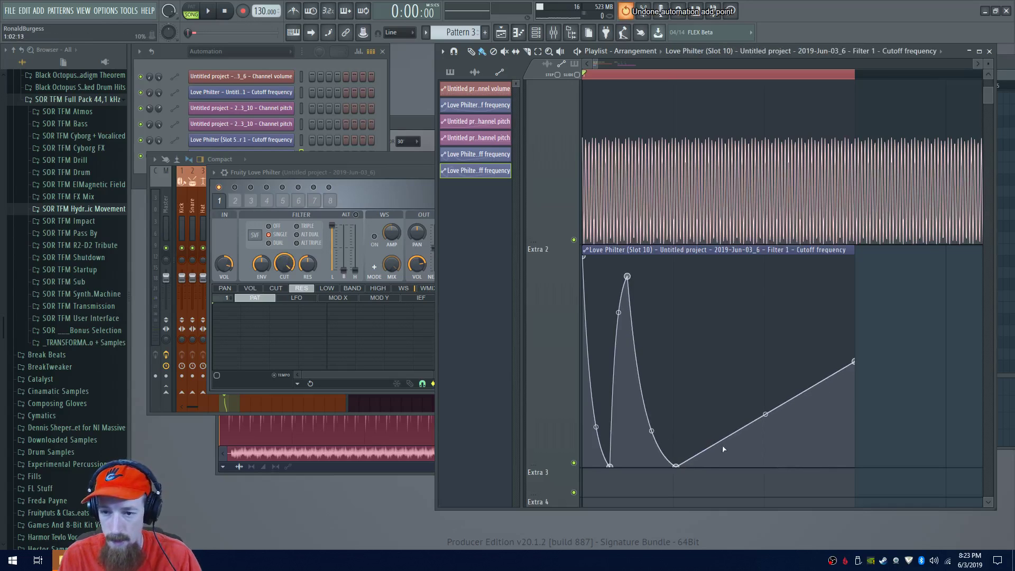
right_click(765, 403)
drag(765, 403, 771, 447)
click(764, 382)
key(space)
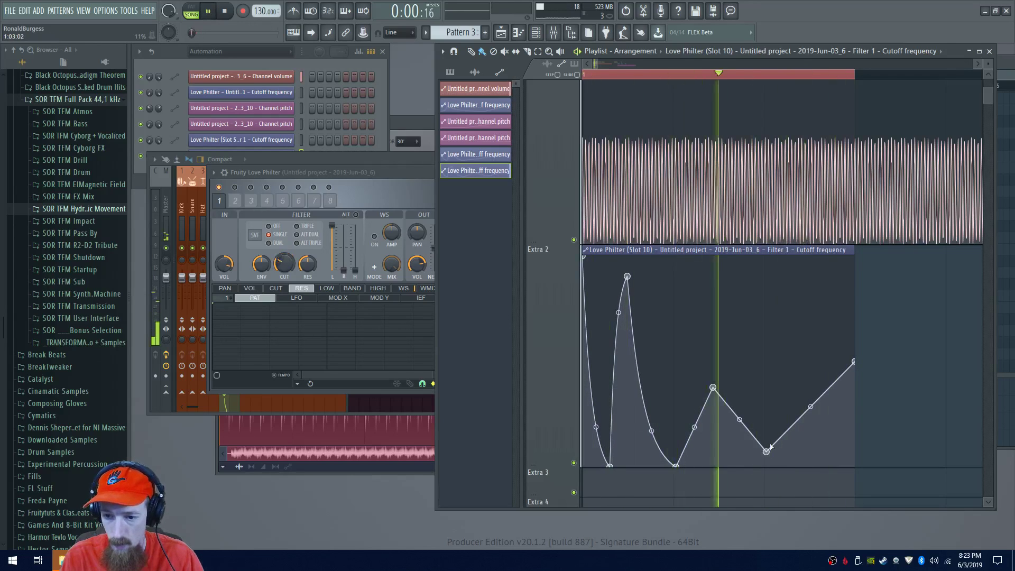
Lower the end point of the slot 10 cutoff automation to level with the dip before it, and stop playback
drag(853, 362, 854, 453)
key(space)
ctrl+scroll(670, 362, down, 5)
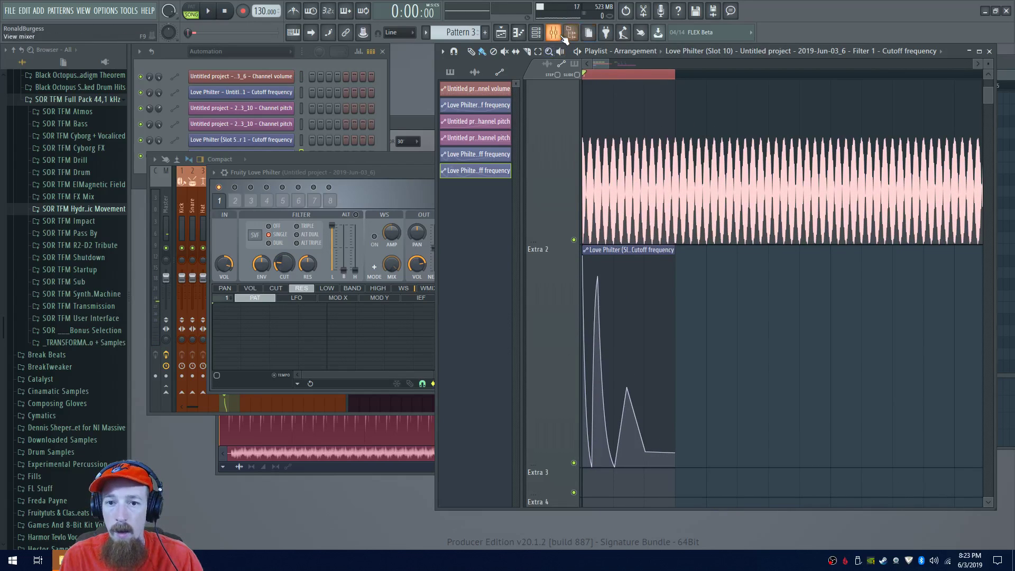
Open the slot 4 Love Philter, audition it, and create an automation clip for its filter 1 cutoff on Extra 3
click(563, 36)
click(931, 219)
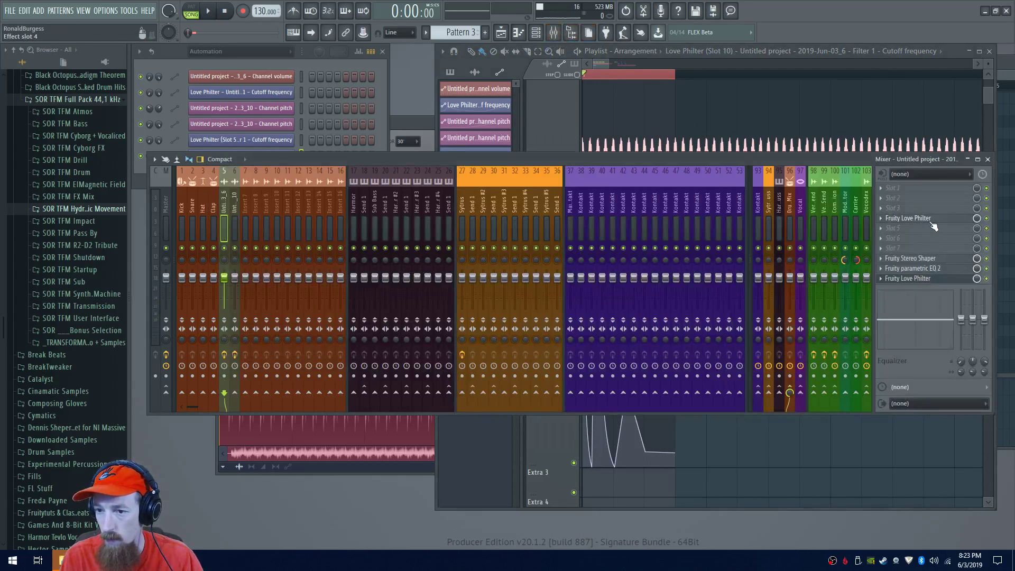
key(space)
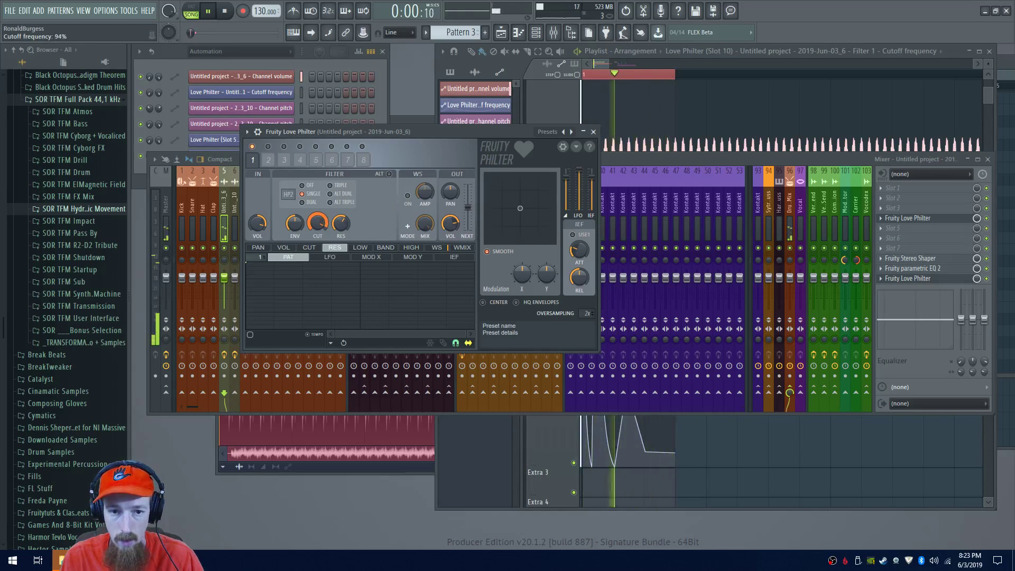
key(space)
right_click(318, 229)
click(361, 294)
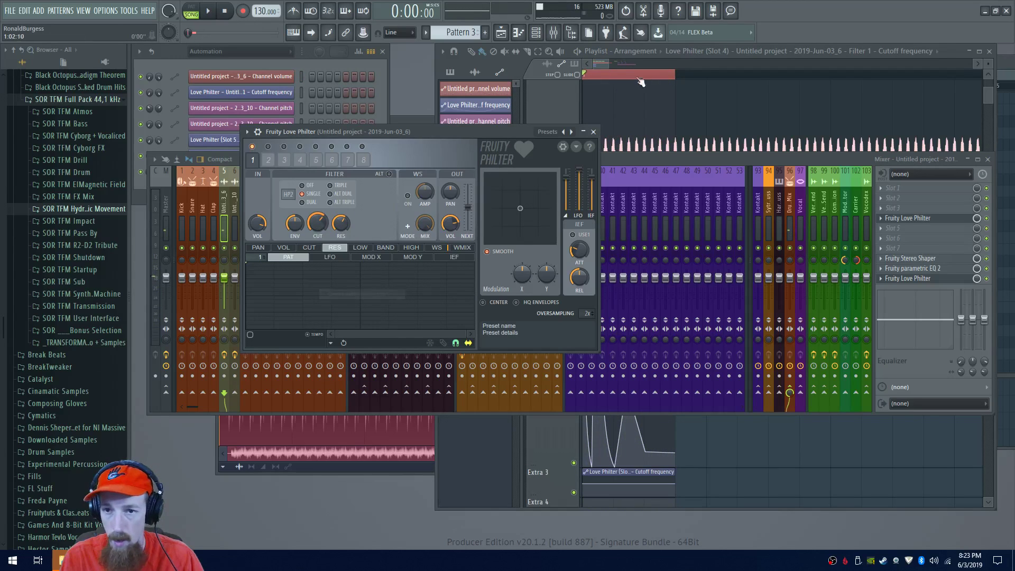
click(616, 60)
Shape the slot 4 cutoff automation as a rising ramp ending at about 91%, and audition it
scroll(558, 453, down, 2)
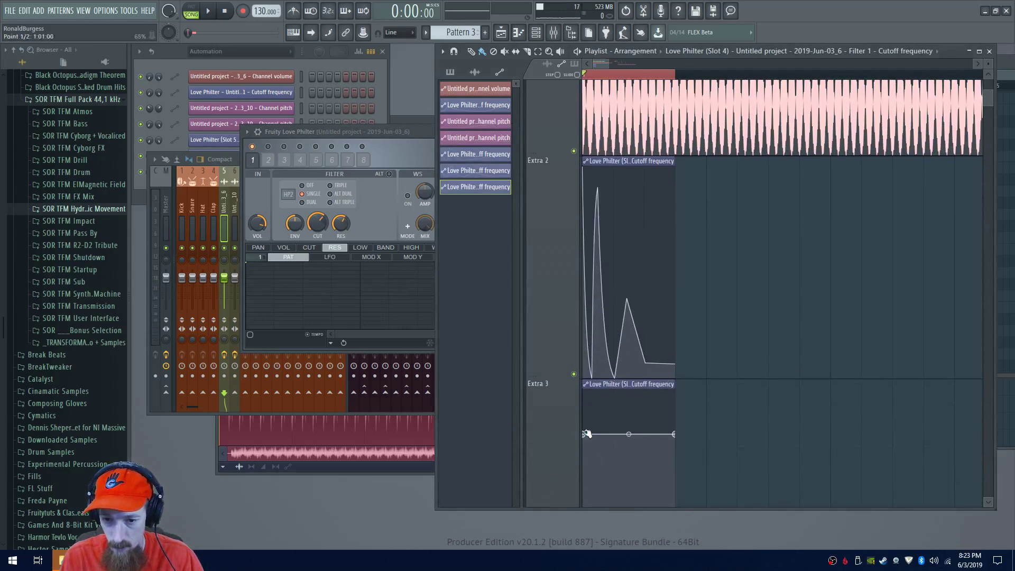
drag(675, 435, 676, 402)
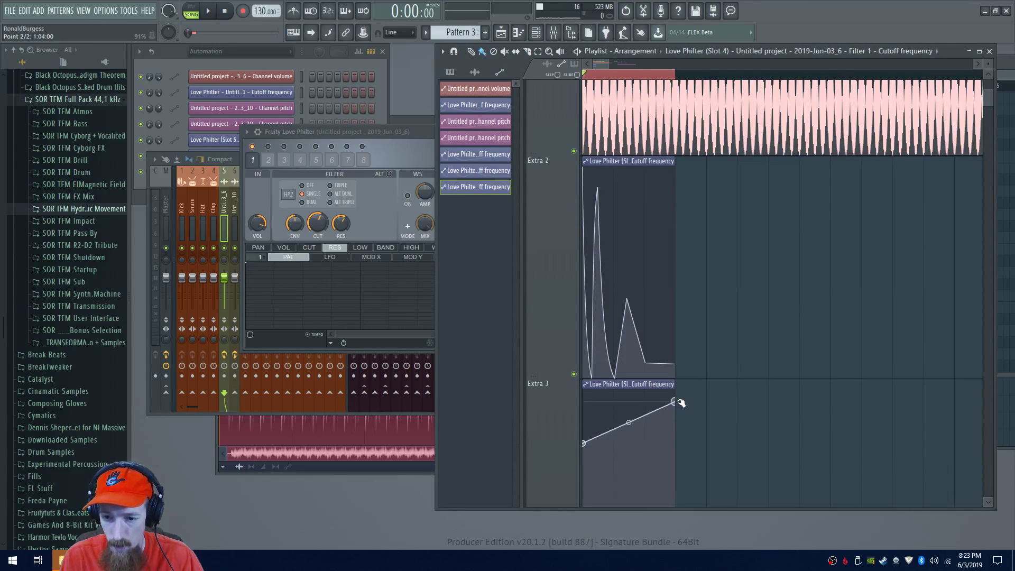
click(581, 312)
key(ctrl+d)
key(space)
key(space)
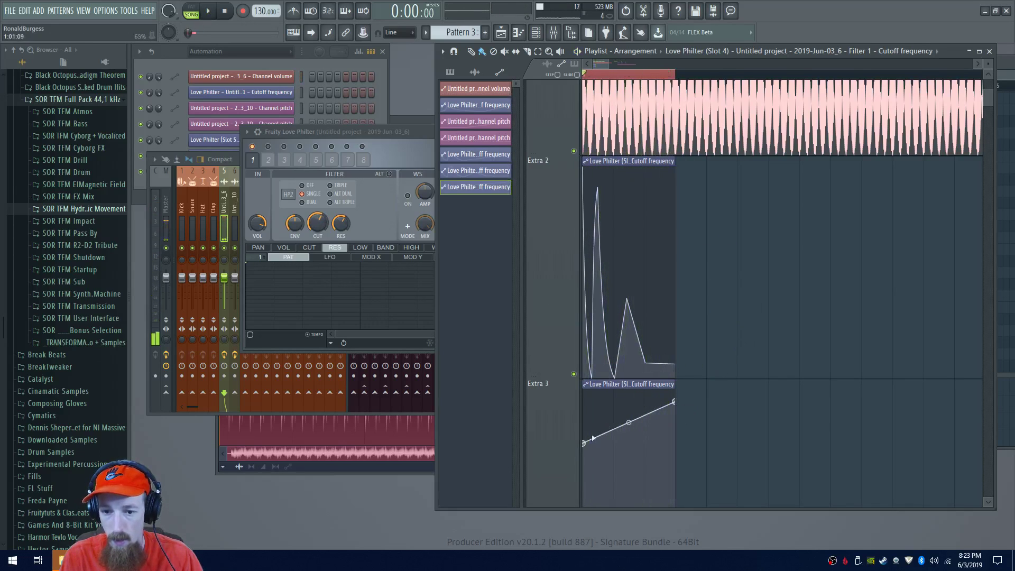
Try a falling slot 4 cutoff ramp, lower its start point to about 39% for a gentle rise, and audition it
drag(586, 442, 586, 405)
drag(675, 403, 674, 434)
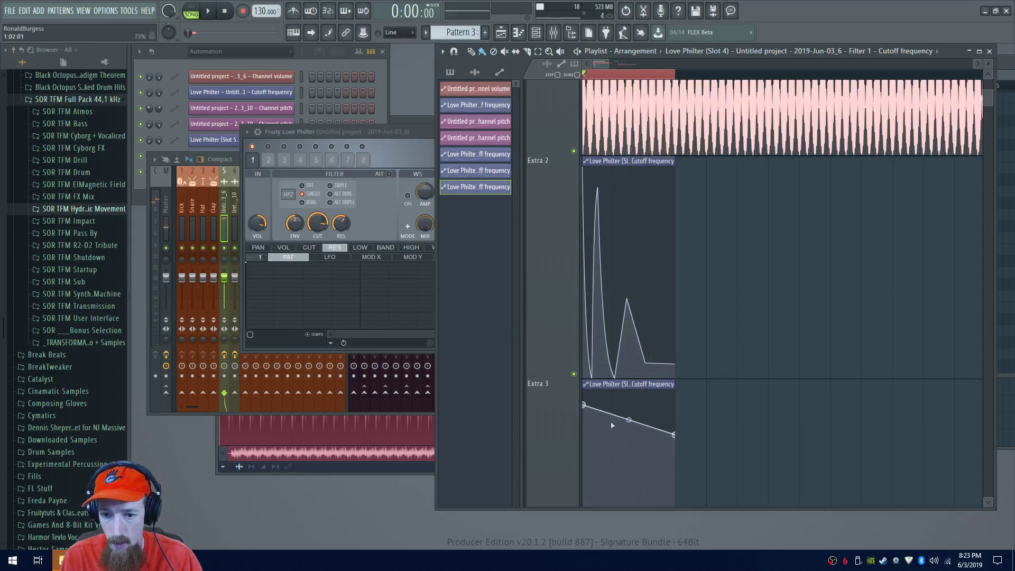
key(space)
drag(585, 406, 583, 467)
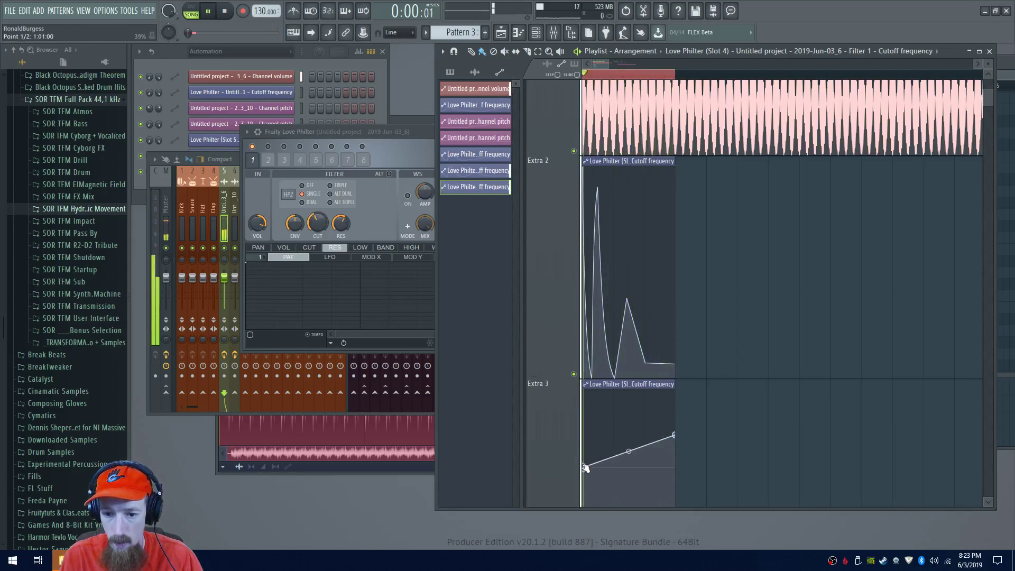
key(space)
key(ctrl+d)
key(space)
key(space)
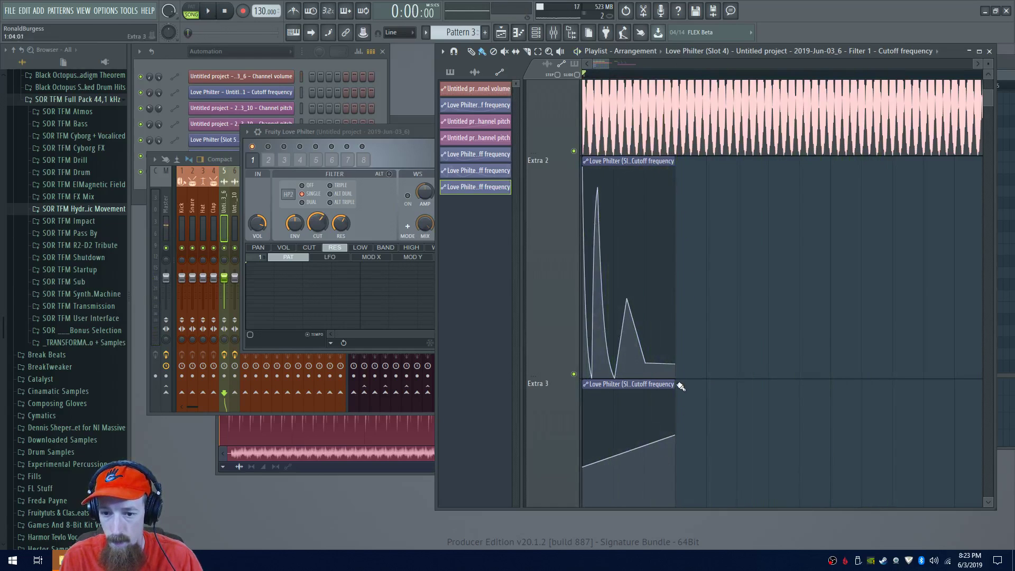
Lengthen the slot 4 automation clip on Extra 3, and shorten and duplicate the slot 10 clip on Extra 2
drag(681, 386, 862, 387)
mouse_move(670, 162)
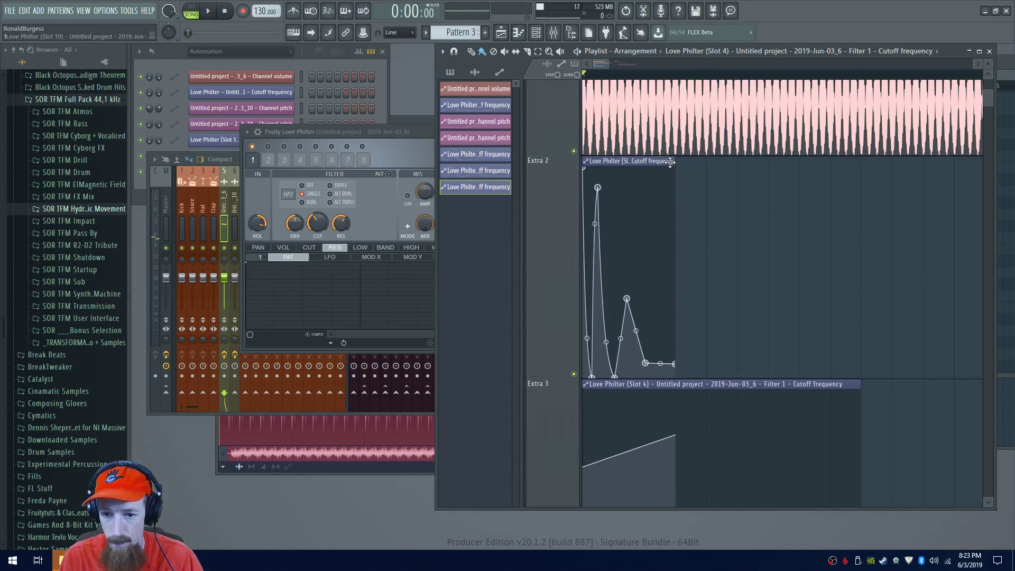
drag(670, 162, 688, 165)
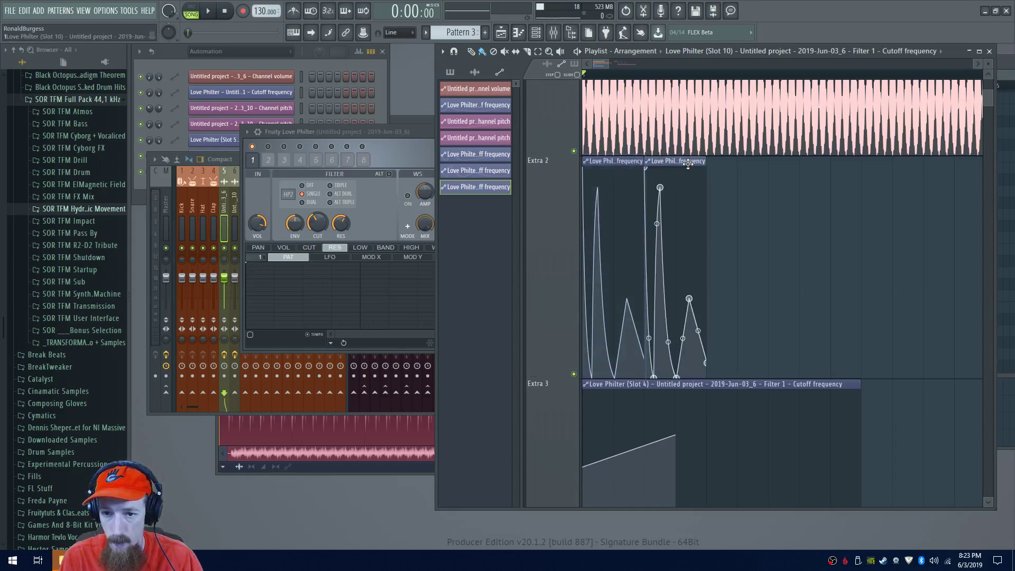
Move the slot 4 cutoff automation's end point to 1:07:00 at about 81%, and audition the result
drag(675, 435, 769, 414)
key(space)
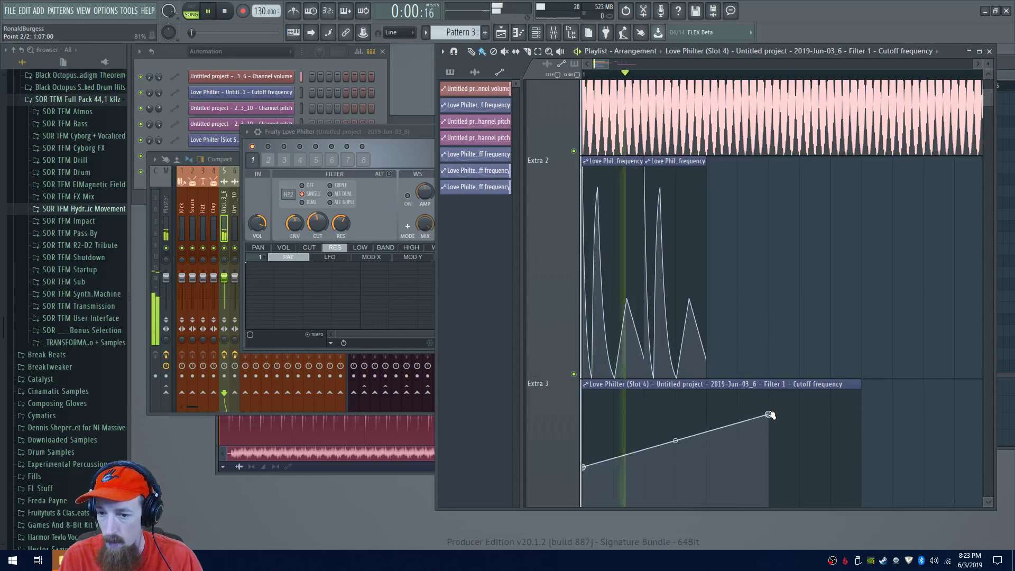
key(space)
Duplicate the pair of slot 10 automation clips on Extra 2 to make four repeats, and audition them
mouse_move(625, 199)
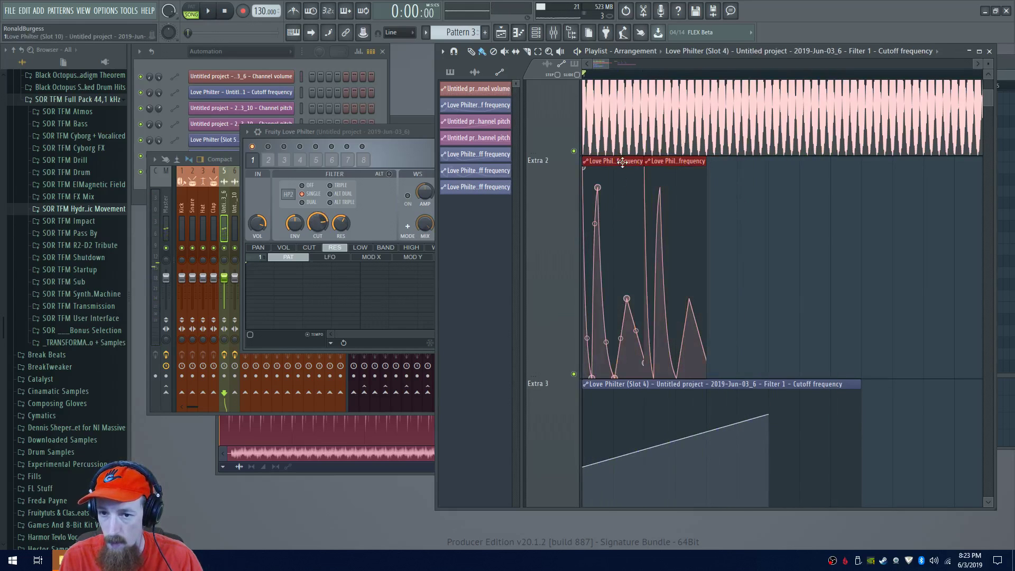
key(ctrl+b)
key(space)
key(space)
key(space)
Raise the slot 4 cutoff automation's end point slightly and audition the ramp with the repeated slot 10 clips
drag(770, 413, 769, 405)
key(space)
key(space)
key(space)
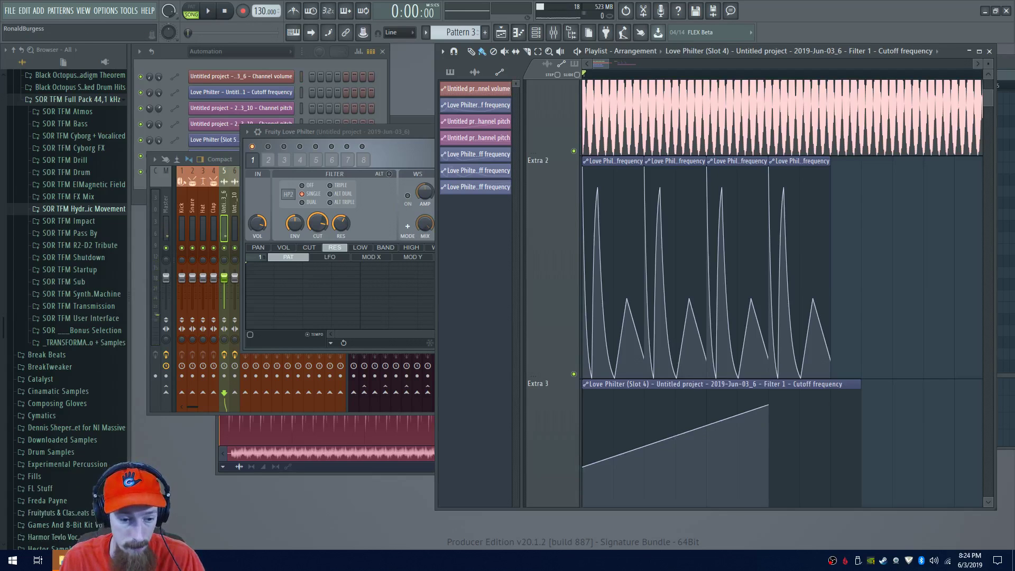
Switch to the YouTube reference video in the browser and replay the diagnostic data section from its dark opening
key(alt+Tab)
click(414, 317)
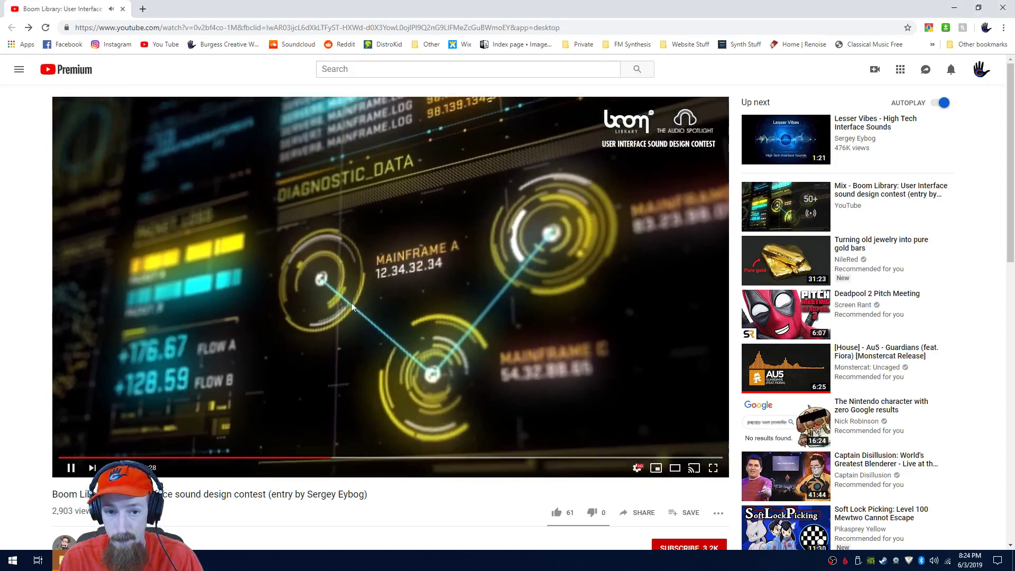
drag(316, 458, 317, 460)
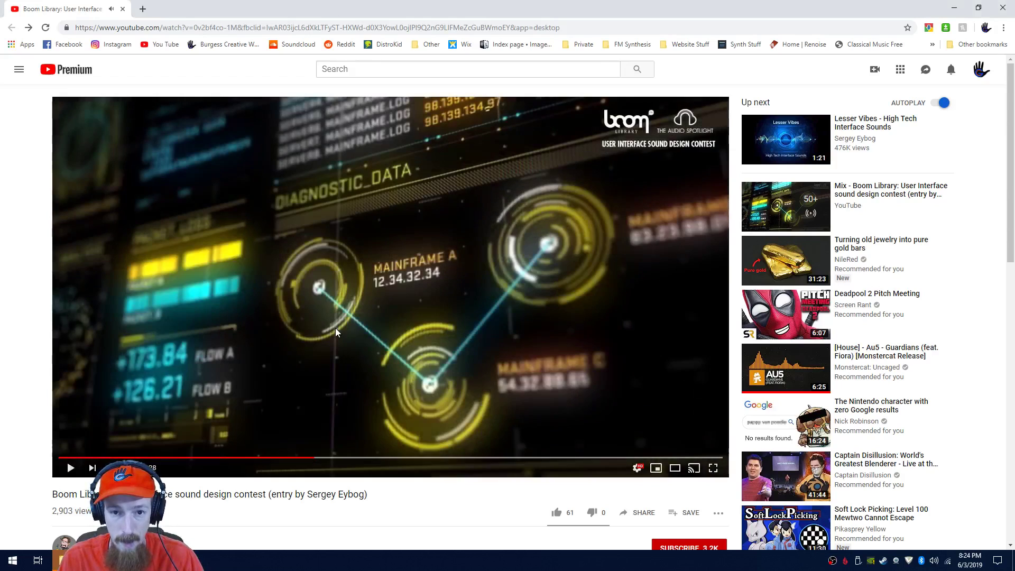
drag(331, 460, 271, 460)
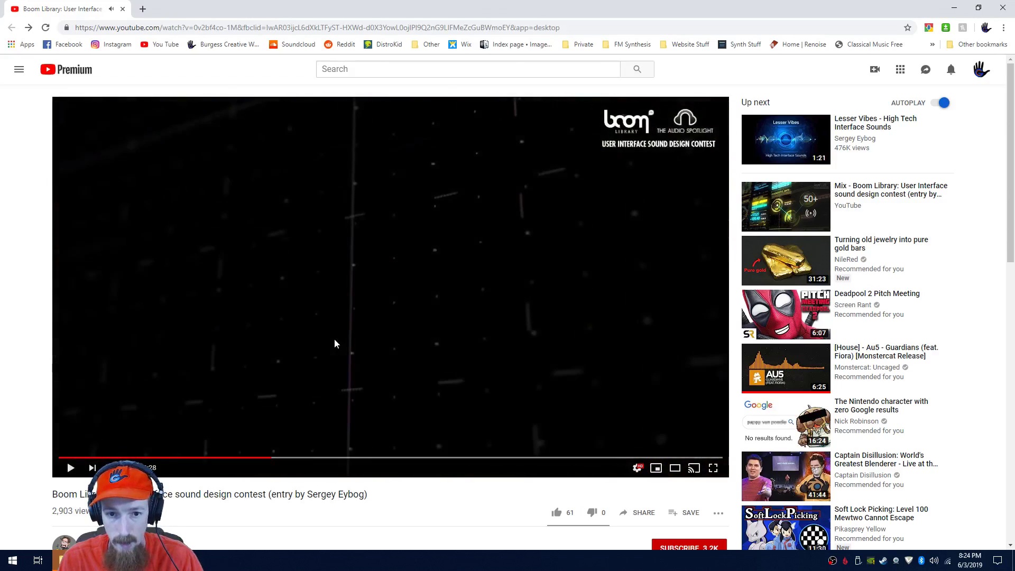
click(391, 305)
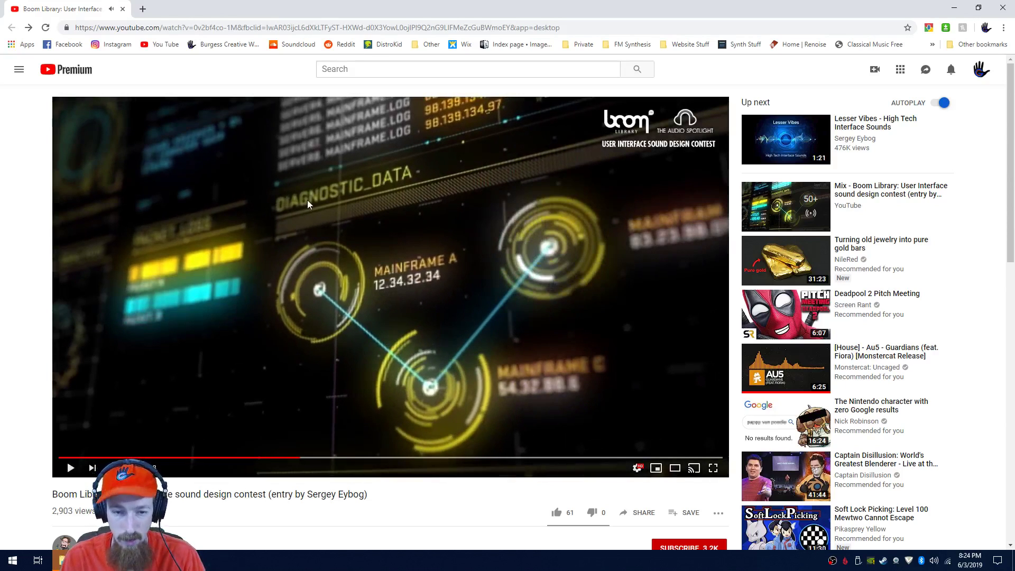
Switch back to FL Studio, delete the three repeated slot 10 clips on Extra 2, and lengthen the remaining clip
key(alt+Tab)
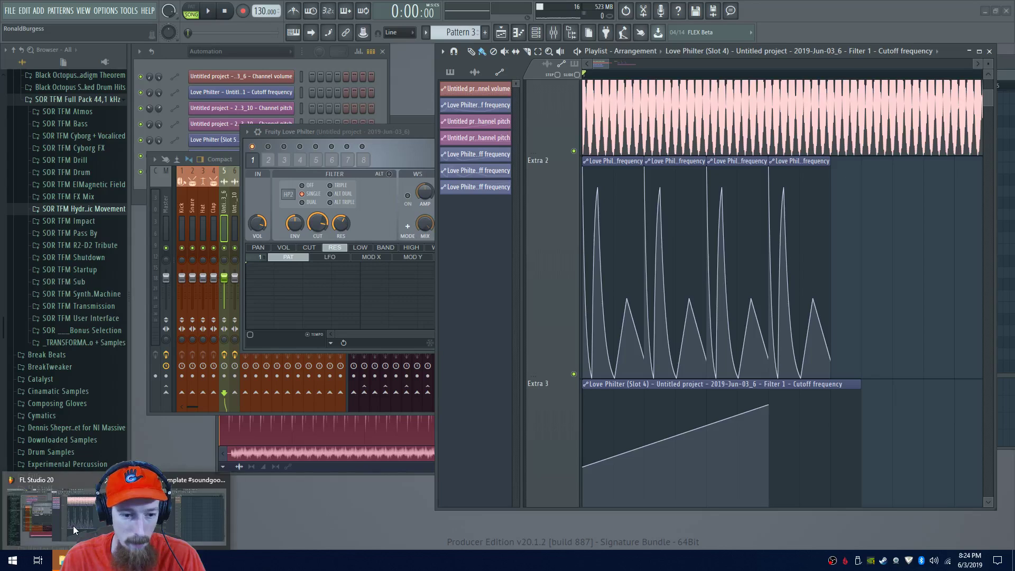
scroll(707, 306, up, 3)
scroll(723, 315, down, 3)
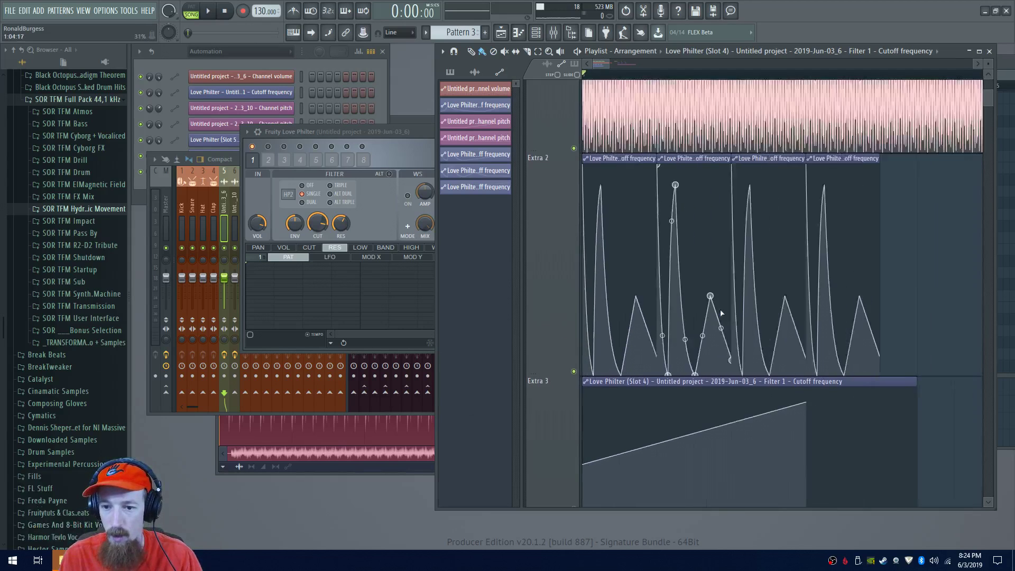
right_click(798, 218)
right_click(738, 229)
right_click(677, 238)
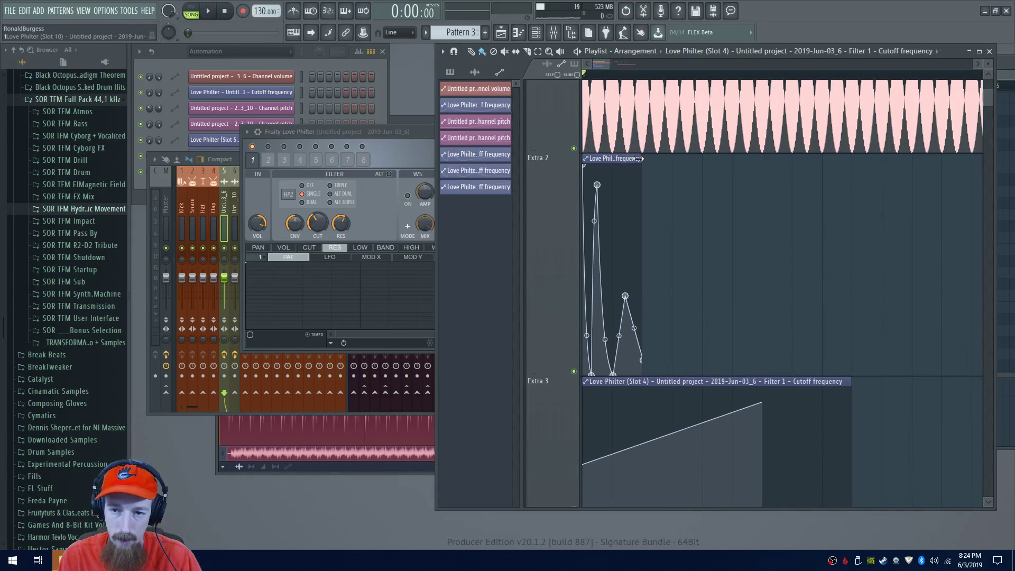
drag(641, 158, 761, 158)
Raise the slot 10 automation's second peak, lift the end point to about 41%, and add a low point after it
drag(631, 299, 622, 239)
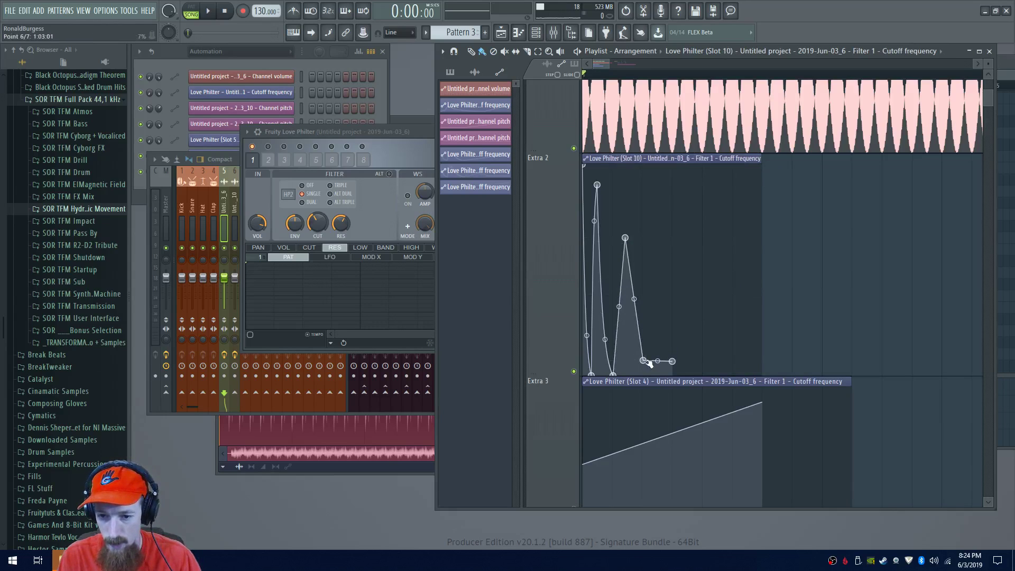
drag(652, 350, 671, 290)
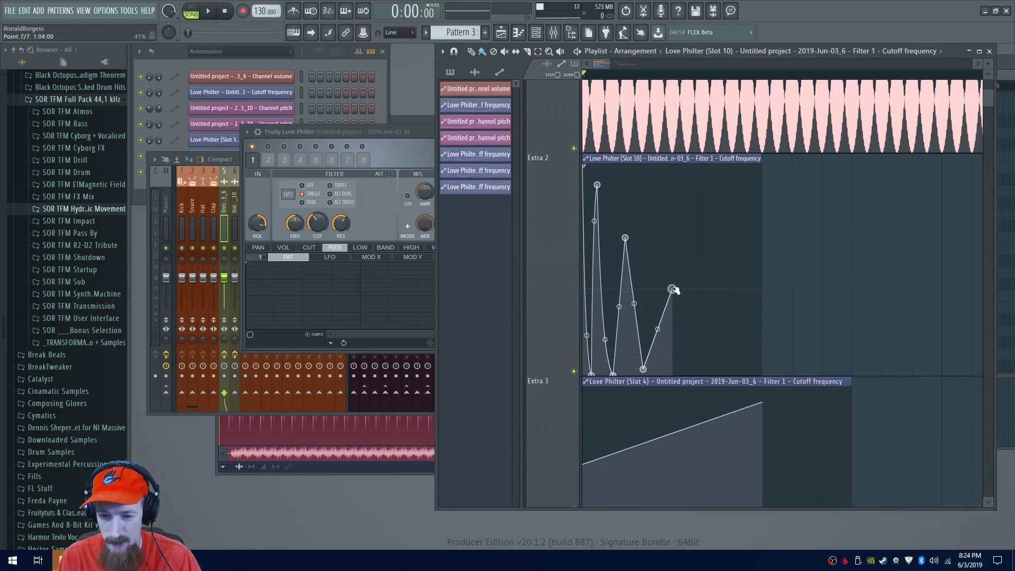
right_click(702, 361)
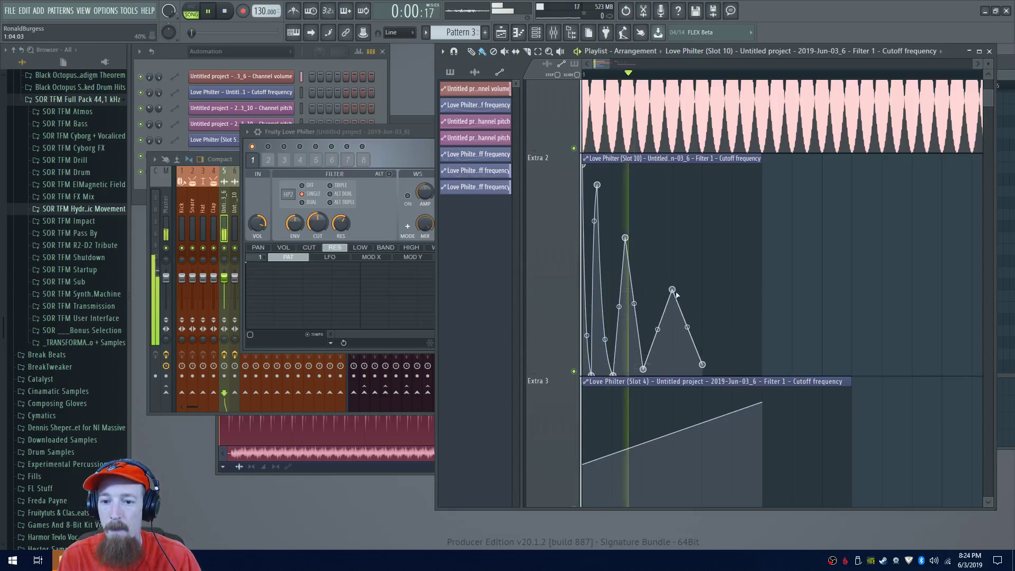
Move the slot 10 automation's second and third peaks and their dips earlier, add a fourth peak and low point, and audition
scroll(616, 271, up, 2)
scroll(617, 272, up, 1)
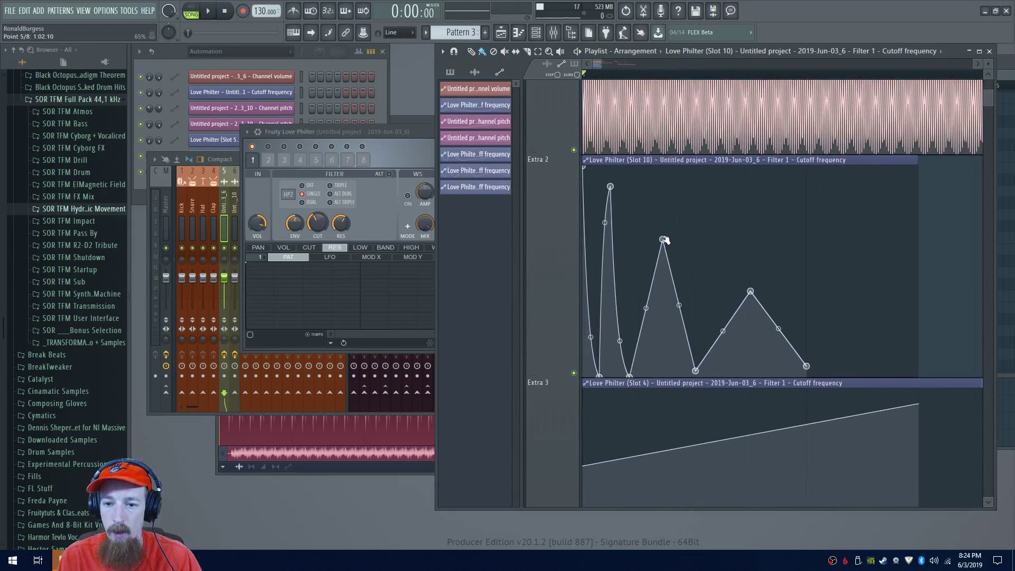
drag(664, 240, 644, 237)
drag(696, 370, 669, 370)
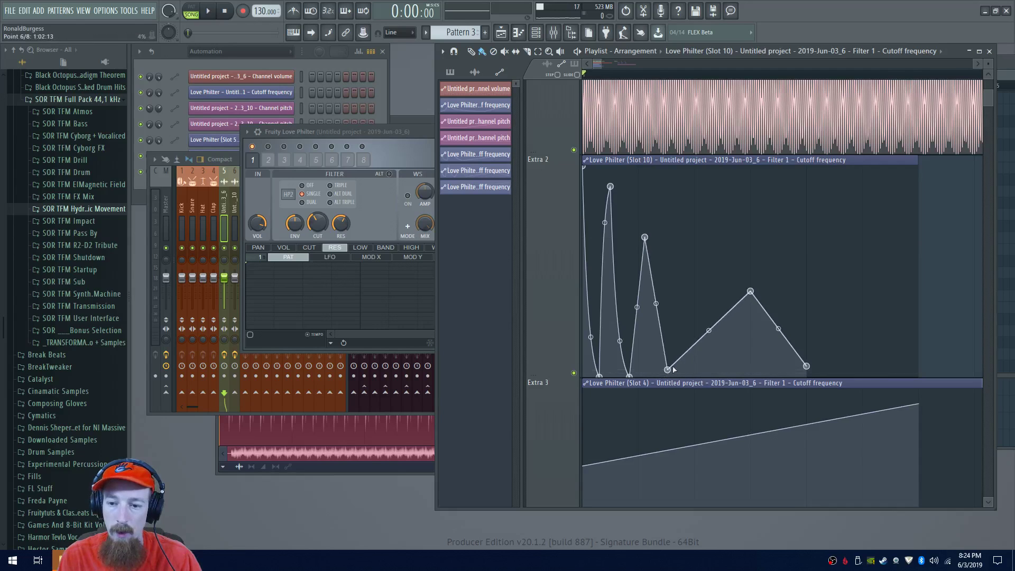
drag(750, 292, 702, 247)
drag(806, 366, 730, 369)
drag(808, 361, 764, 273)
drag(812, 369, 773, 369)
key(space)
key(space)
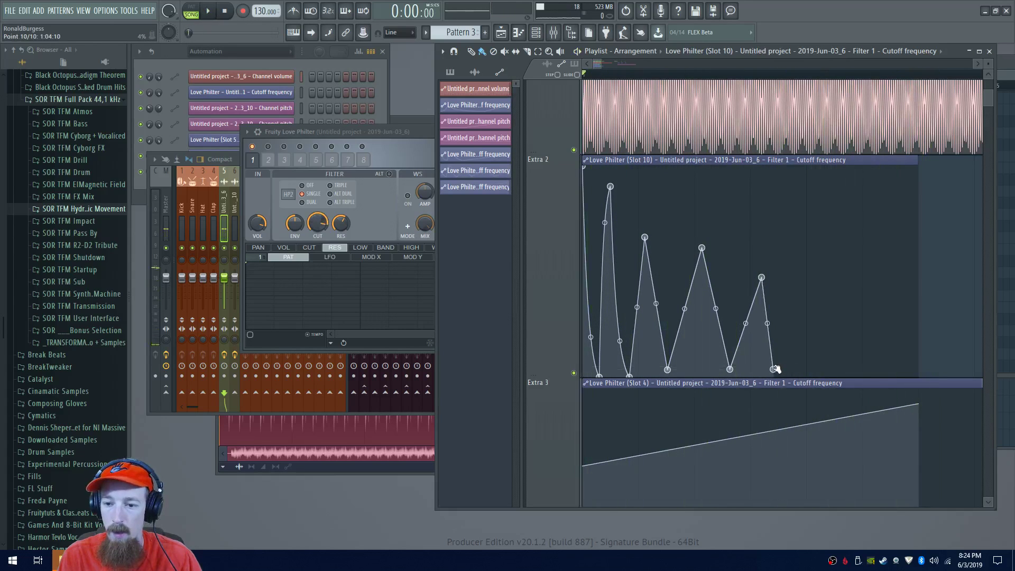
Move the slot 4 cutoff automation's end point to 1:05:00 at 100%, and audition the result
drag(920, 405, 807, 389)
key(space)
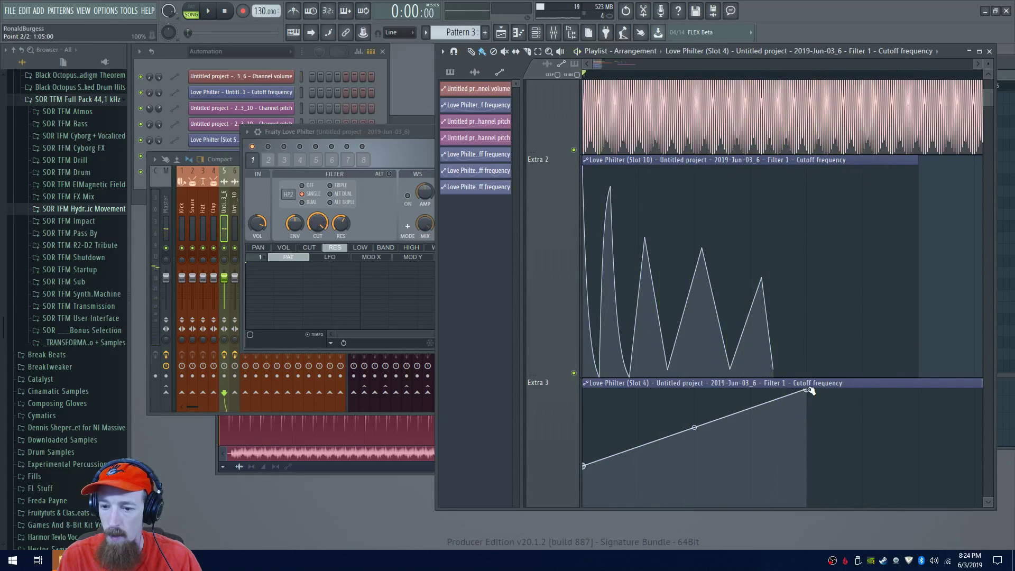
mouse_move(746, 339)
key(space)
Raise the slot 10 automation's last three peaks to nearly full height, the final one to about 94%, and audition
drag(645, 238, 645, 191)
drag(706, 248, 702, 192)
drag(761, 277, 764, 180)
key(space)
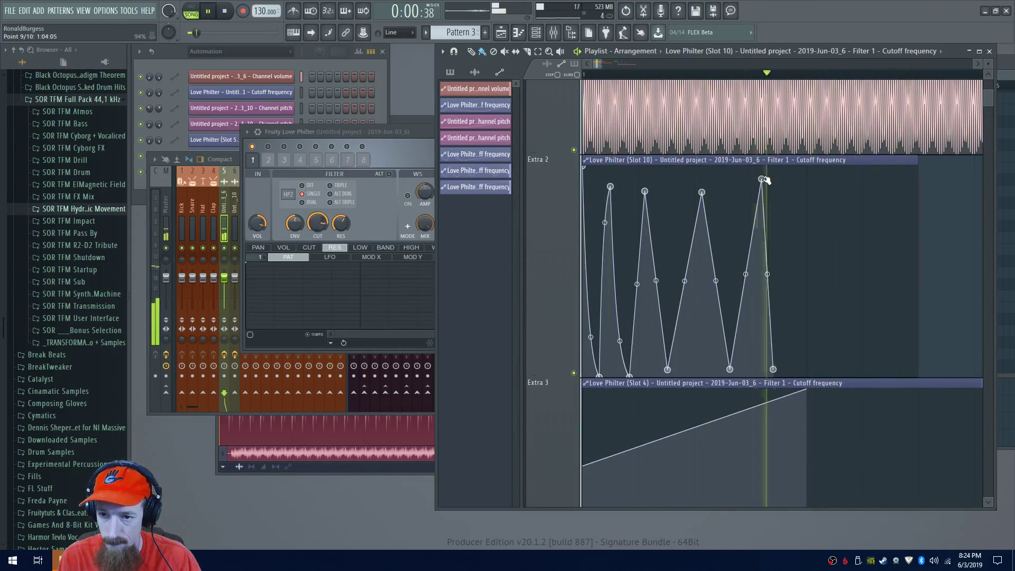
scroll(814, 259, down, 3)
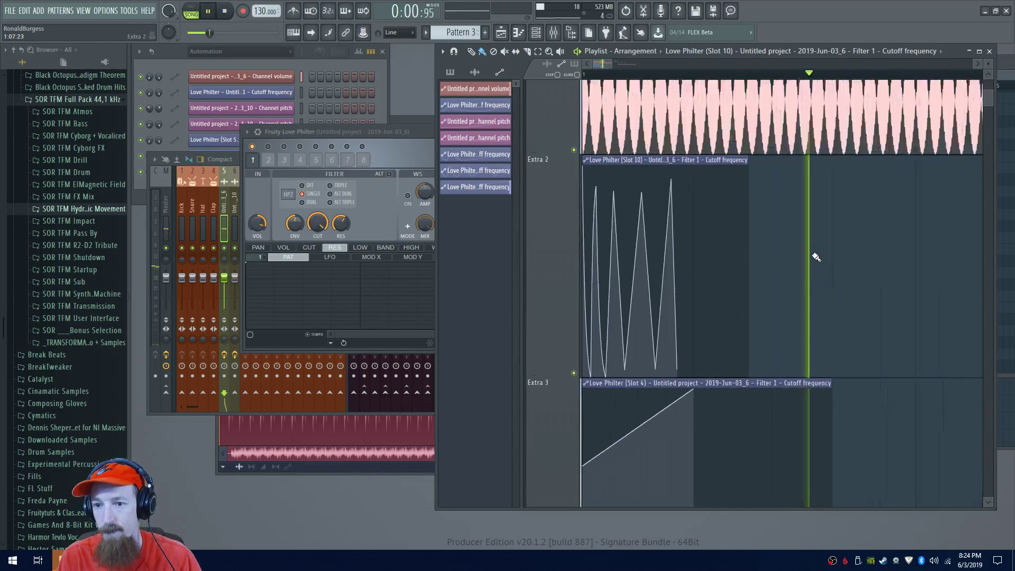
key(space)
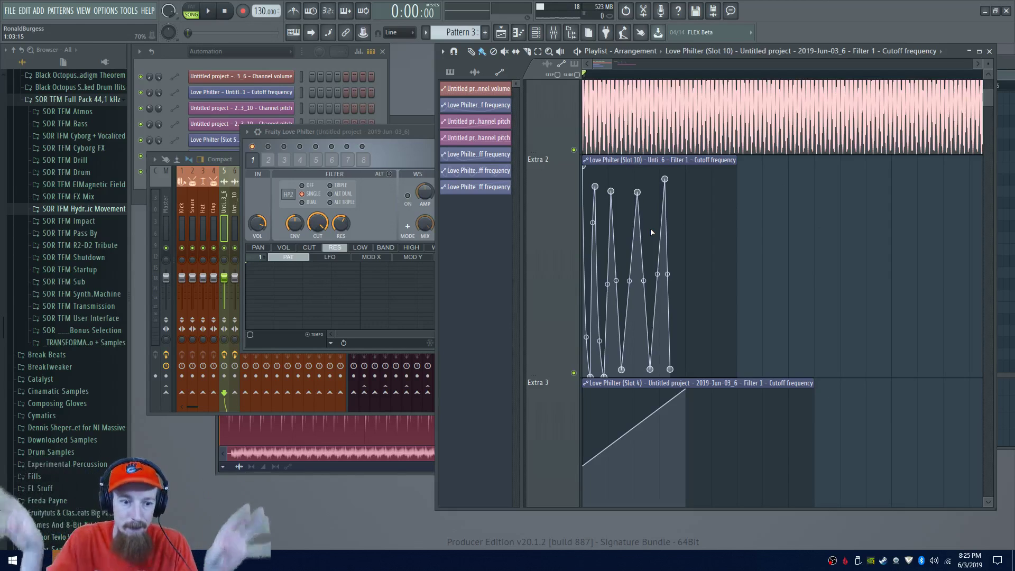
Show the mixer, switch to the YouTube reference video in the browser, and resume its playback
click(426, 149)
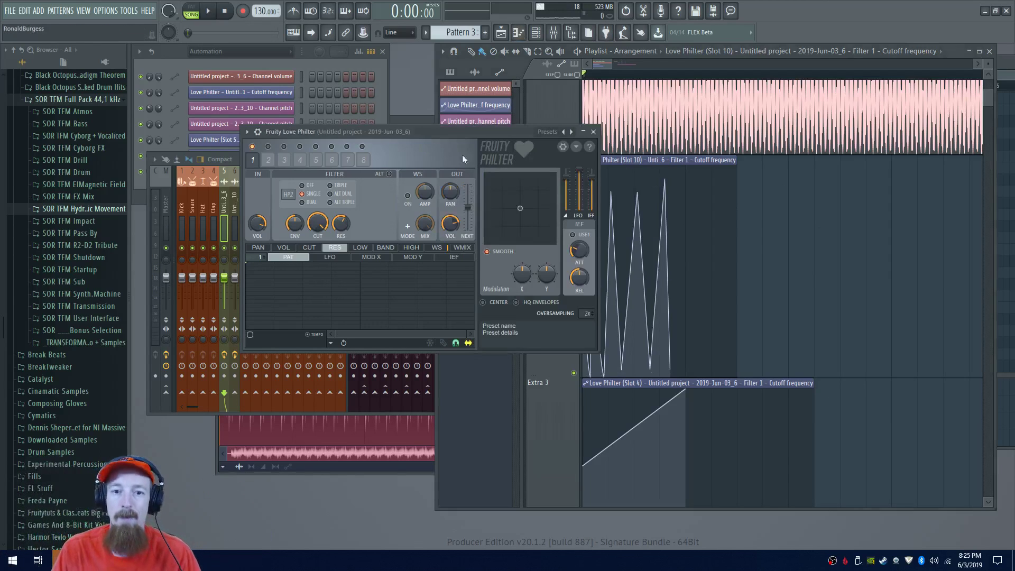
key(F9)
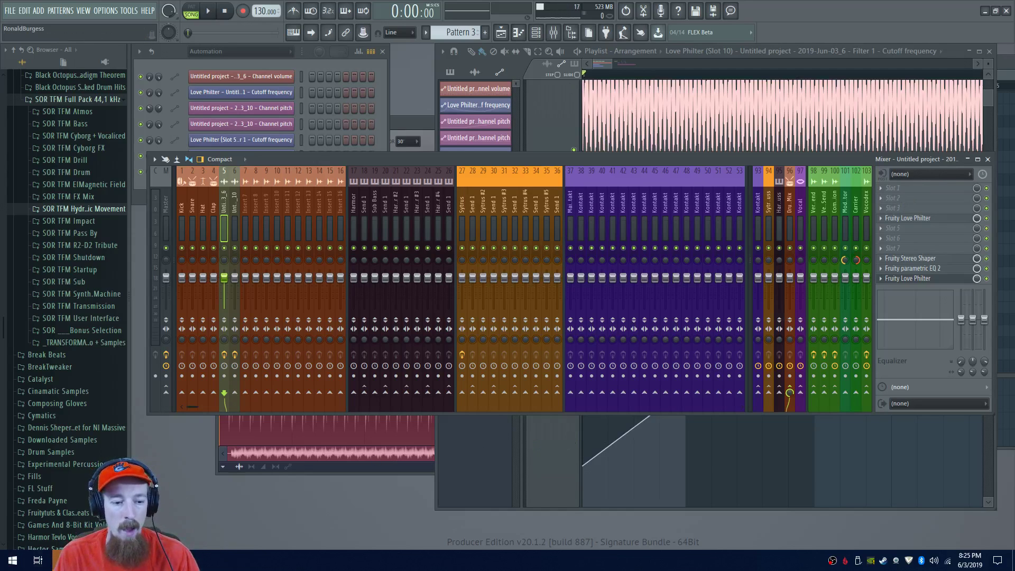
click(89, 559)
click(325, 338)
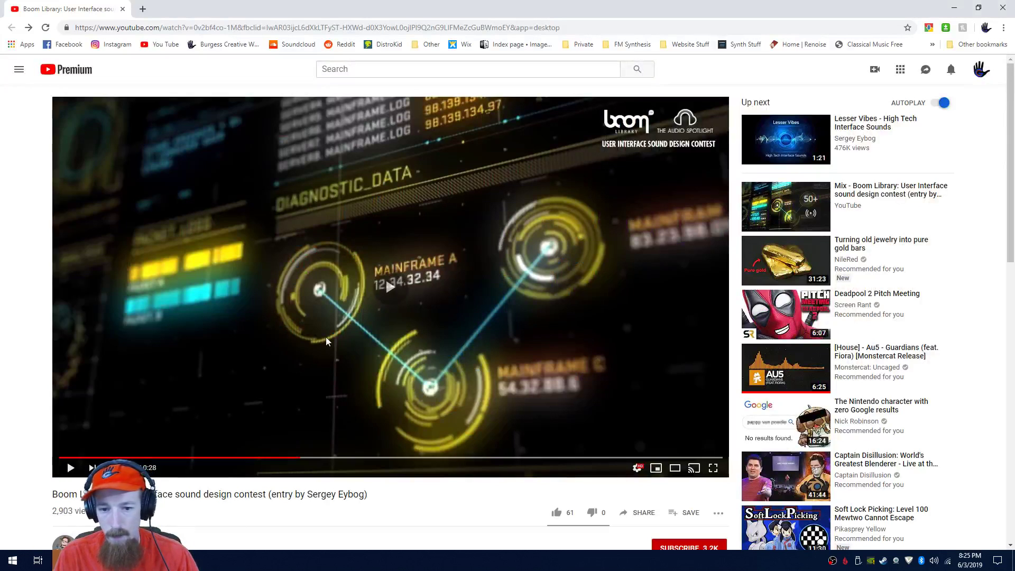
Pause the reference video near the circular diagnostic graphics, step back frame by frame, and replay the passage to examine its timing
click(354, 226)
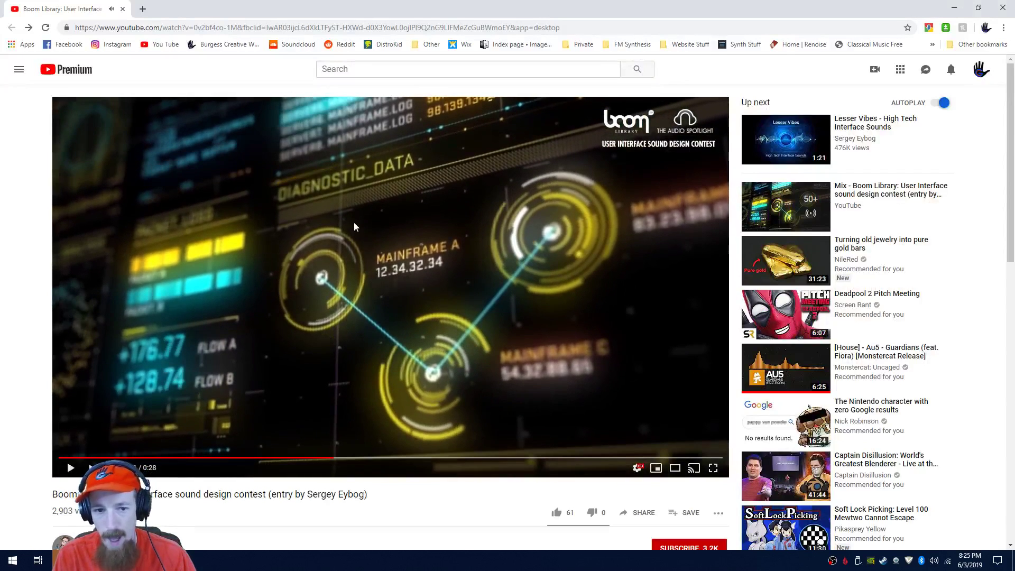
key(comma)
key(comma)
key(comma)
key(comma)
key(comma)
key(comma)
key(comma)
key(comma)
key(comma)
key(comma)
key(comma)
key(comma)
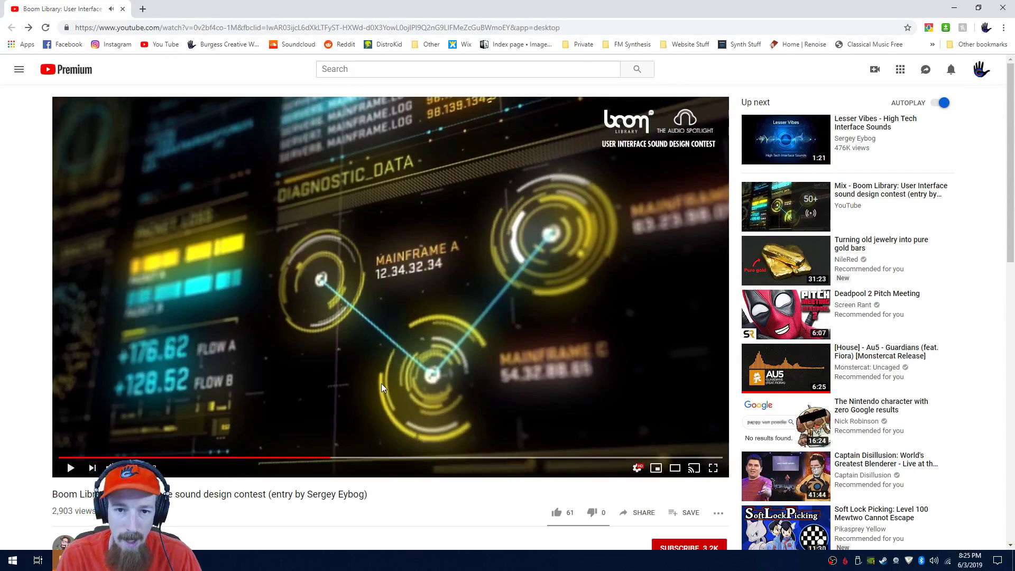
key(Left)
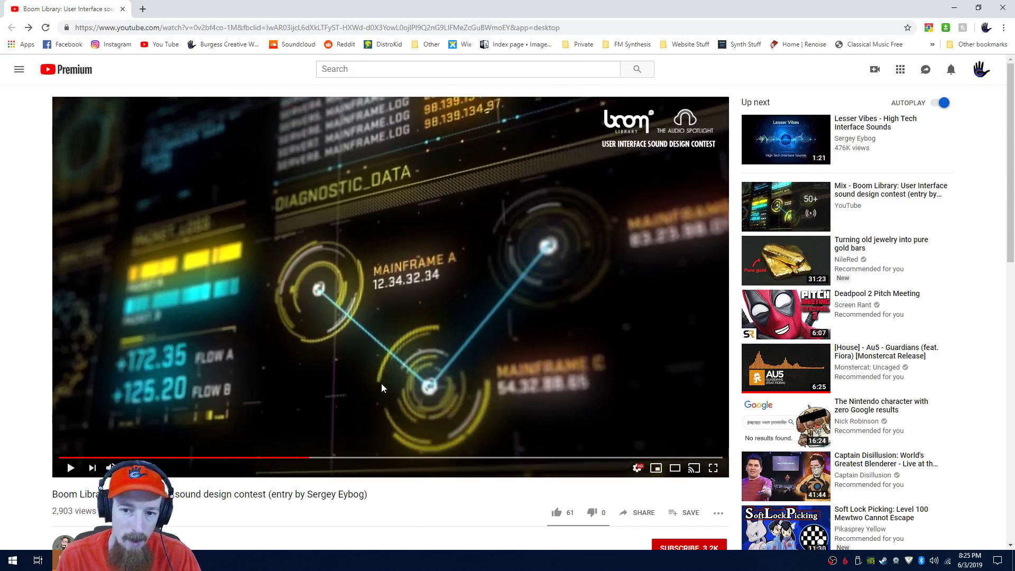
click(476, 301)
click(476, 300)
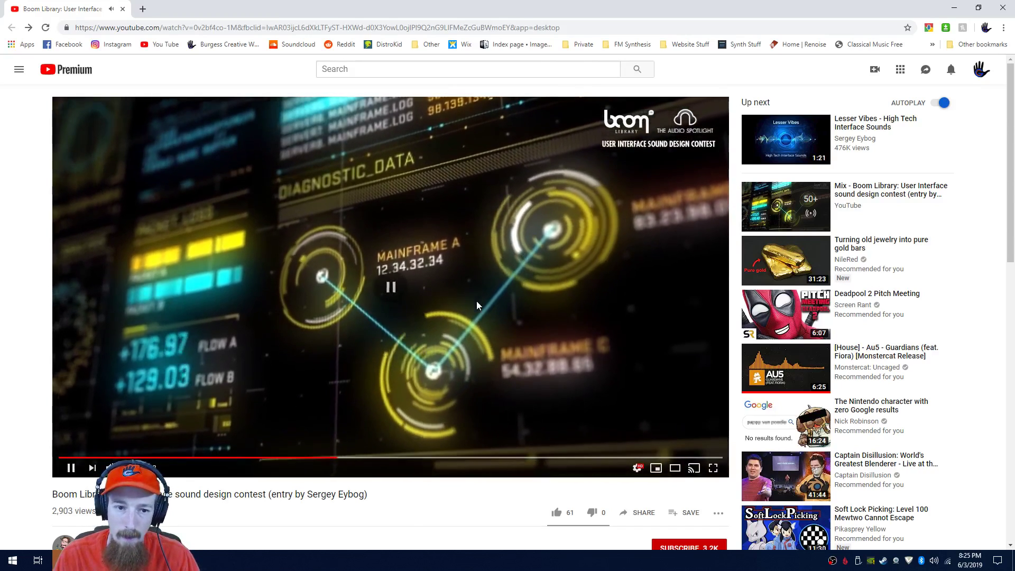
Switch back to FL Studio, show all channels, and open the Harmor #3 instrument in clear view
click(114, 560)
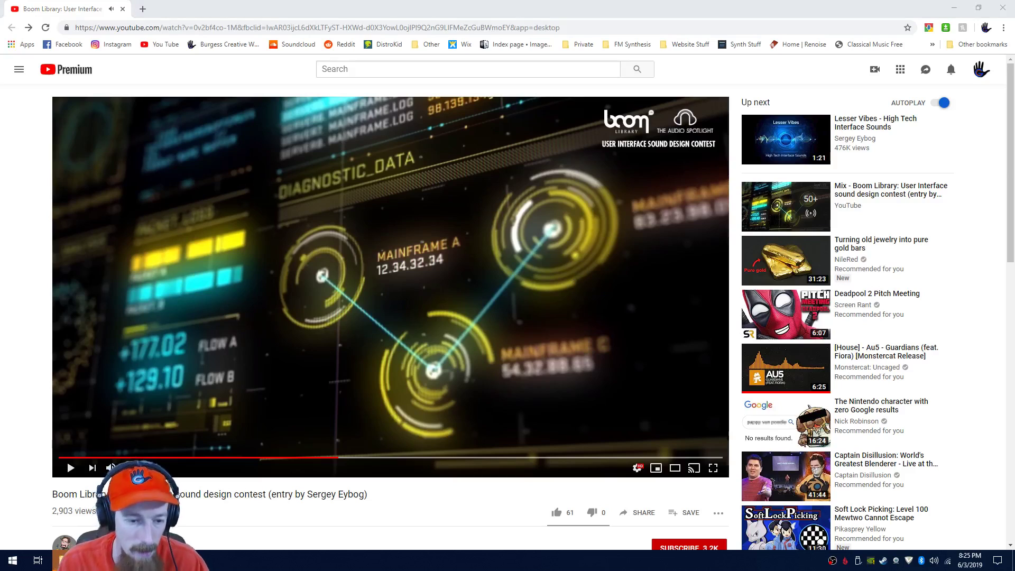
click(63, 510)
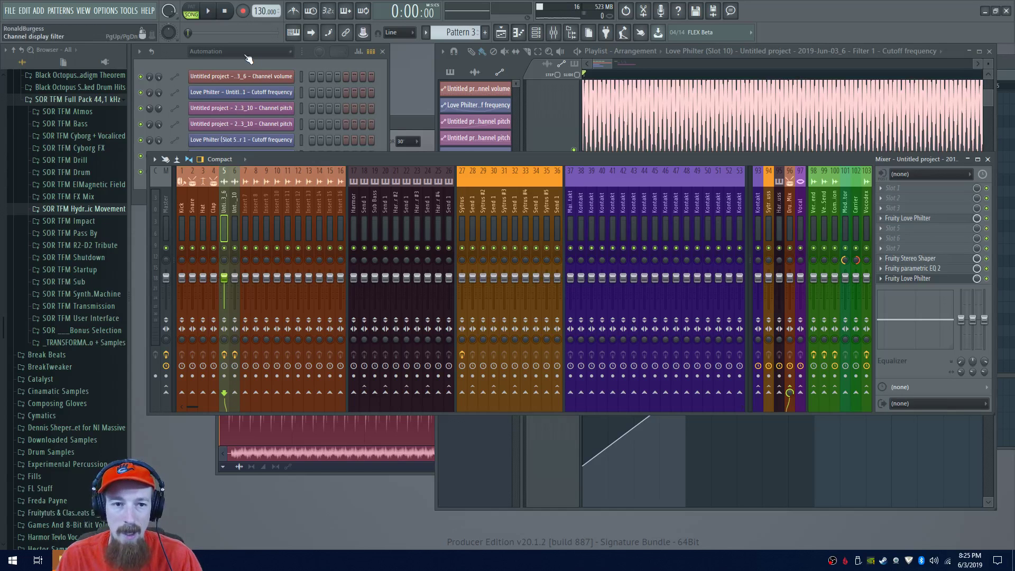
click(246, 51)
click(246, 67)
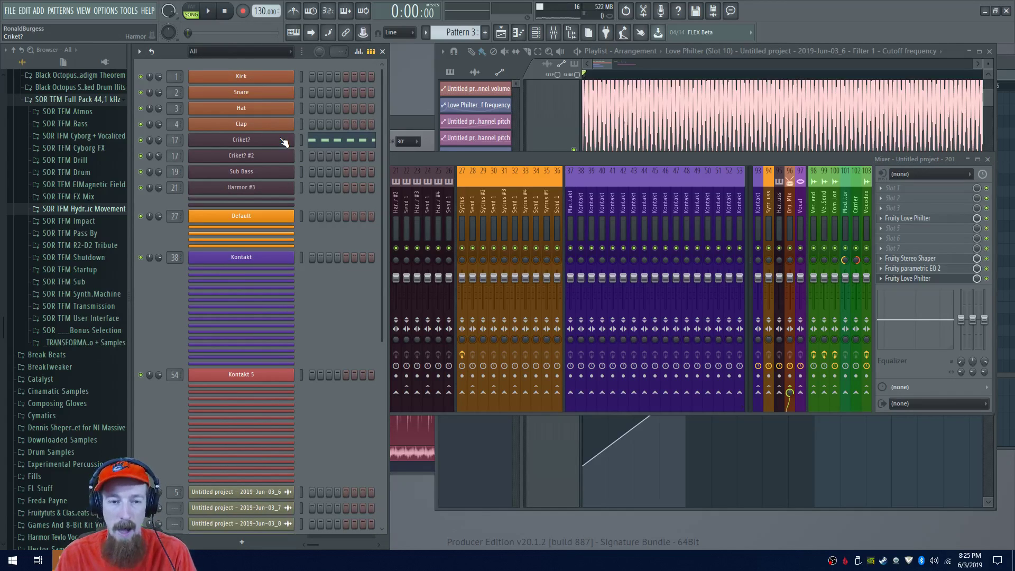
right_click(268, 190)
click(267, 188)
click(266, 188)
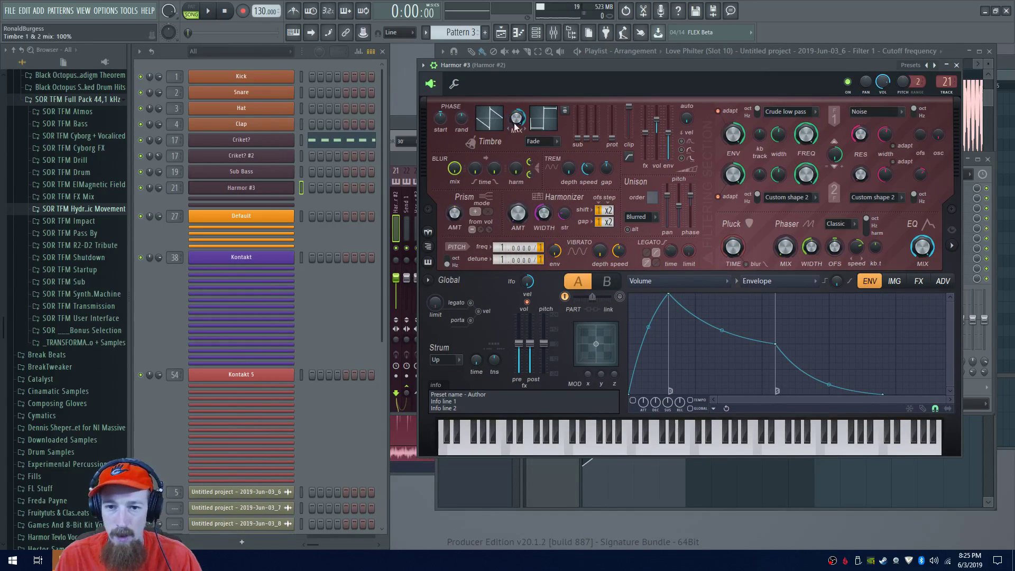
drag(614, 71, 419, 57)
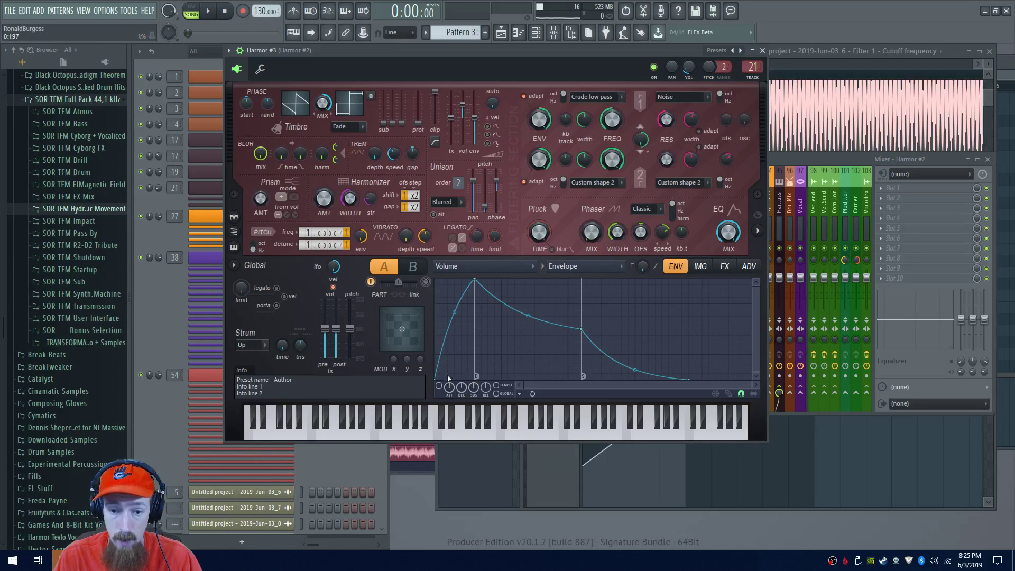
Select Harmor's Pitch envelope and shape a short curve falling slightly below its centre line
click(481, 269)
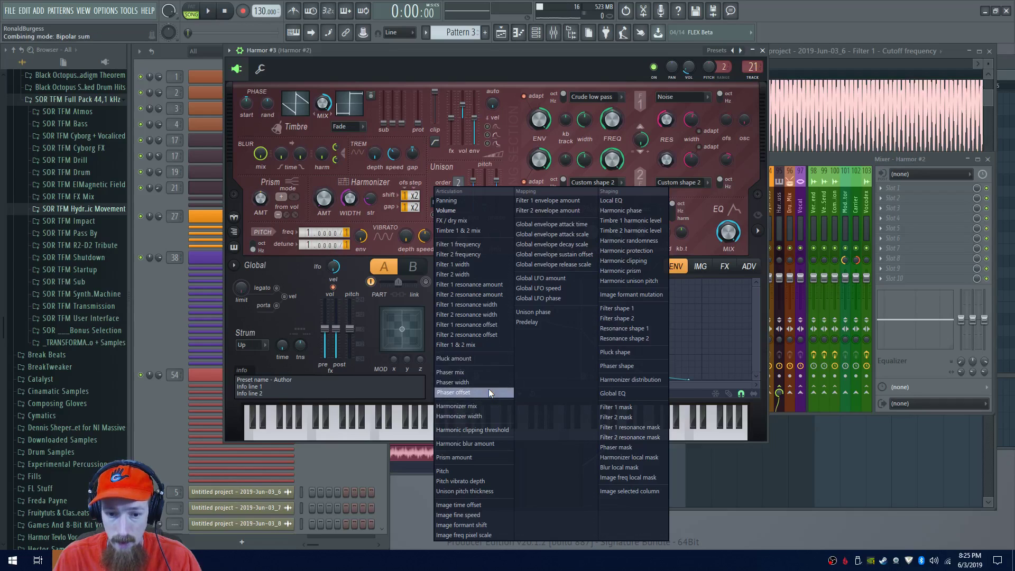
click(489, 471)
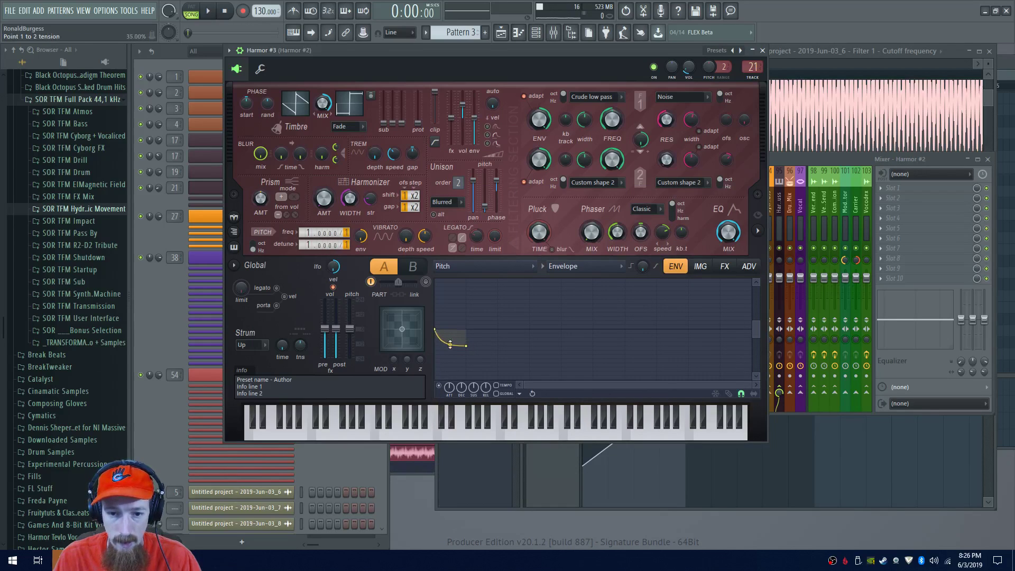
click(213, 269)
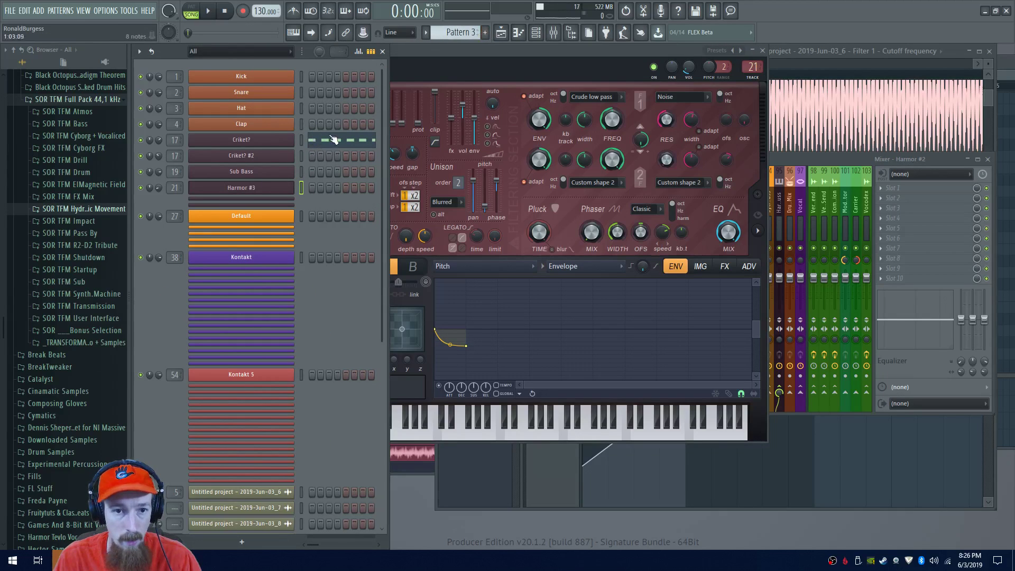
Create Pattern 4, open the Harmor #3 piano roll, and audition the G5 key
click(484, 33)
key(Return)
right_click(283, 190)
click(350, 204)
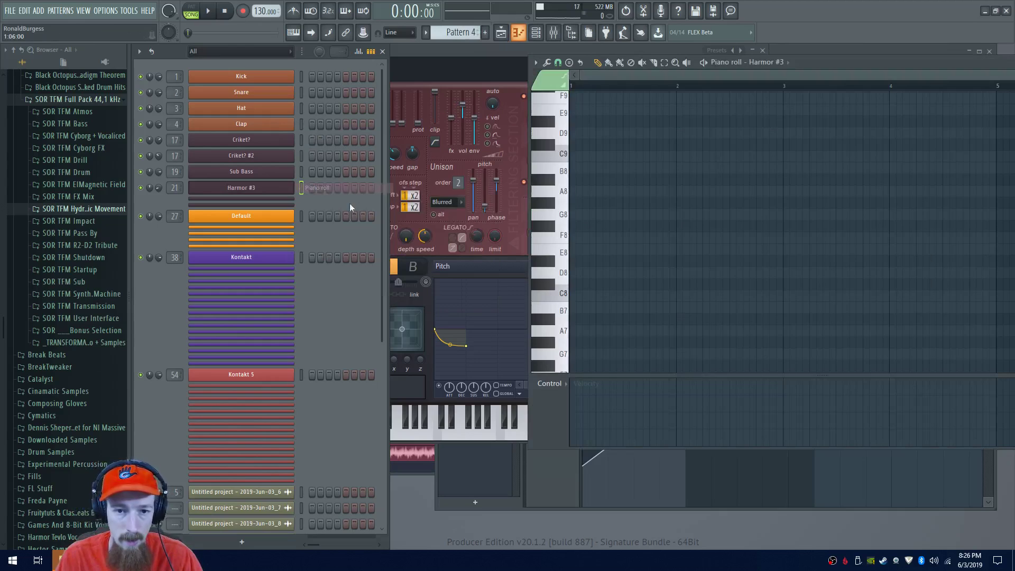
scroll(574, 280, down, 3)
scroll(573, 280, down, 4)
scroll(562, 309, down, 5)
click(558, 290)
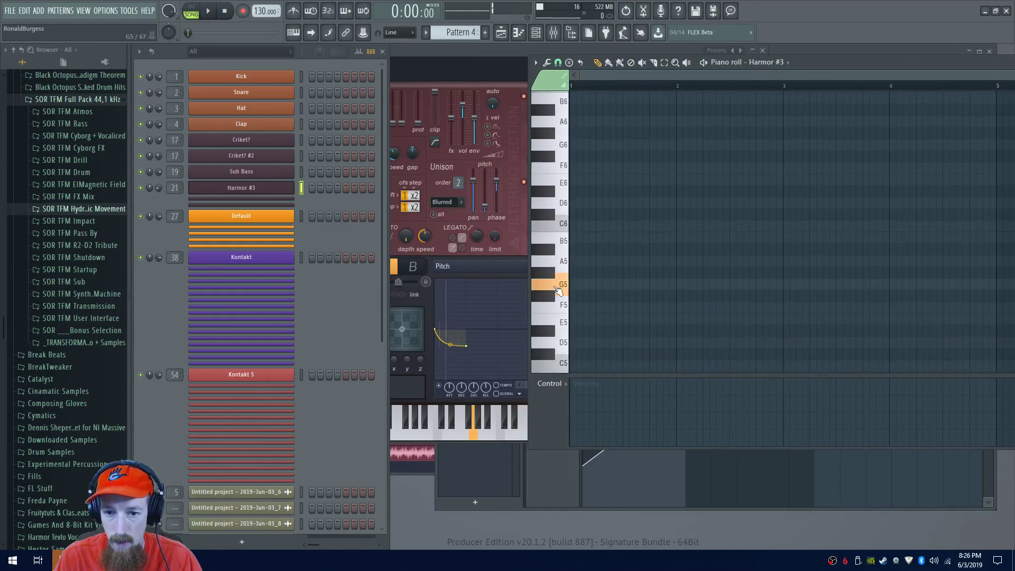
Return to Harmor #3 and change the first filter's resonance type to Classic
click(283, 159)
click(282, 162)
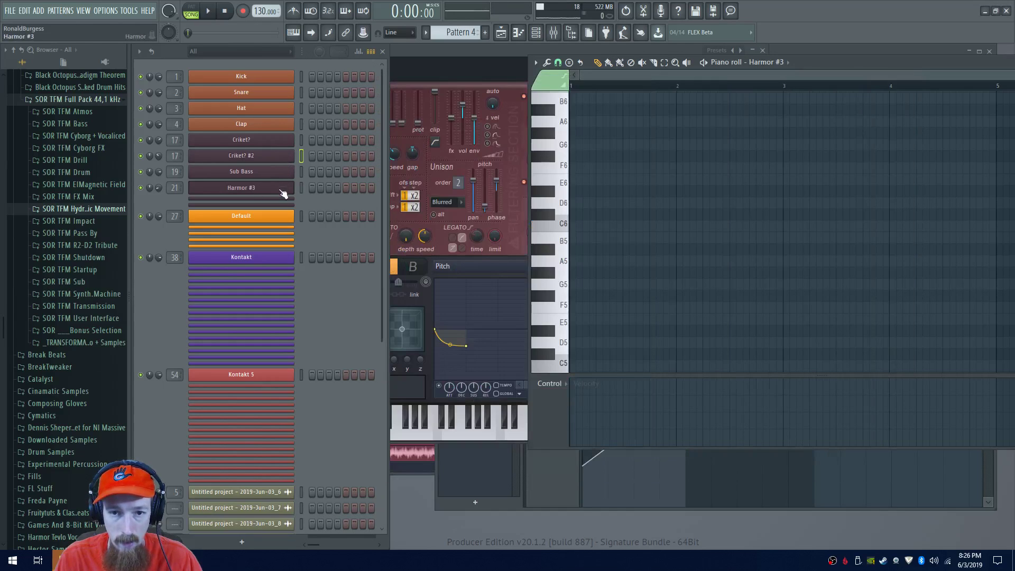
drag(483, 61, 643, 60)
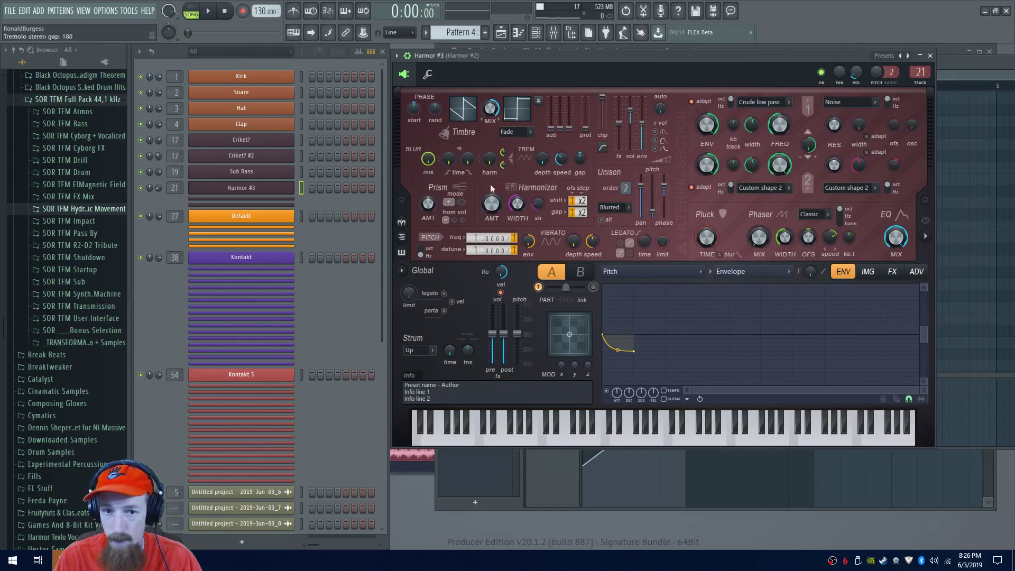
click(849, 102)
click(845, 113)
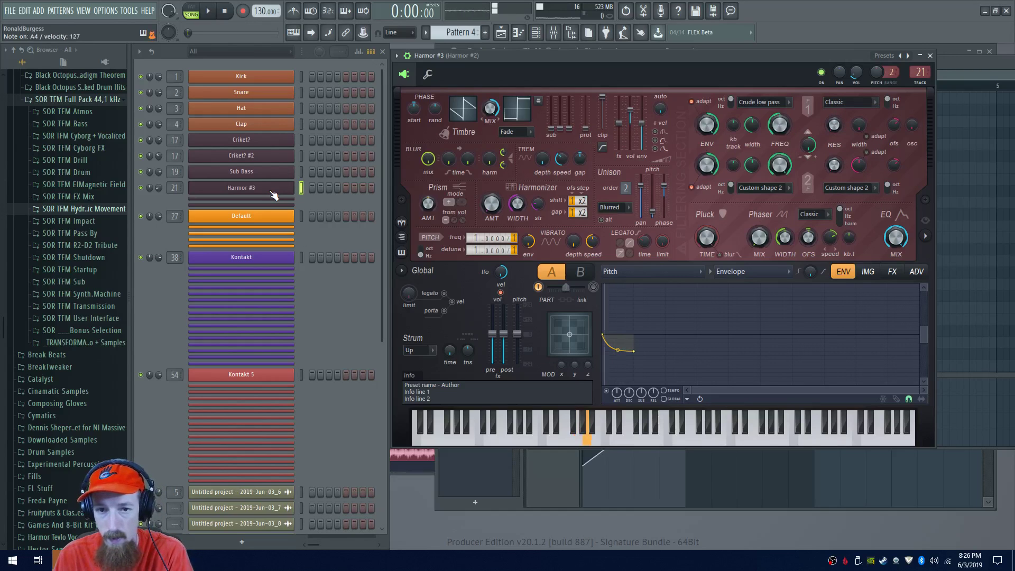
Enter three evenly spaced A6 notes from the start of bar 1 in the Harmor #3 piano roll
right_click(293, 187)
click(319, 189)
right_click(292, 185)
click(311, 187)
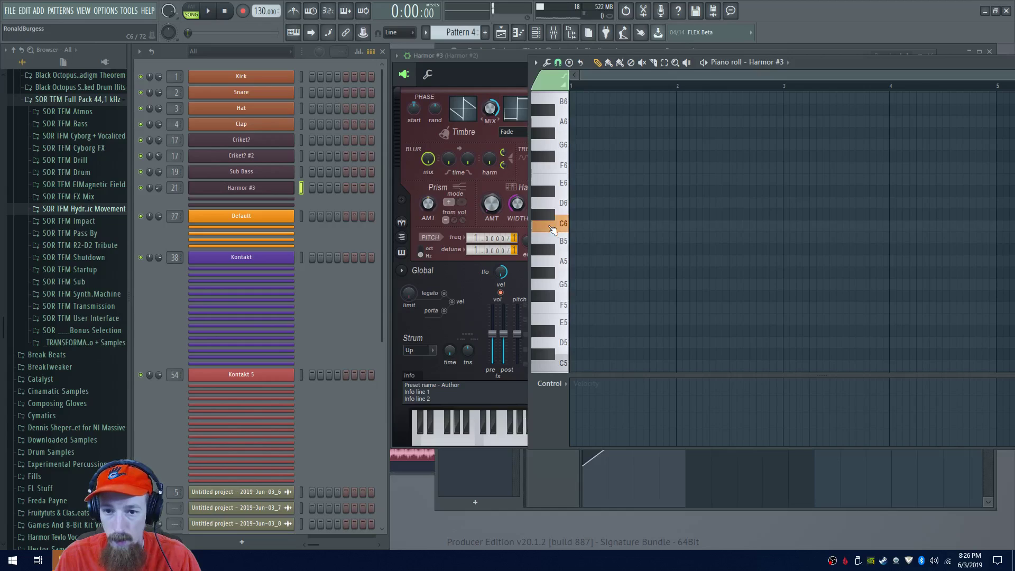
click(575, 261)
drag(575, 262, 552, 124)
scroll(630, 156, up, 3)
scroll(587, 229, up, 3)
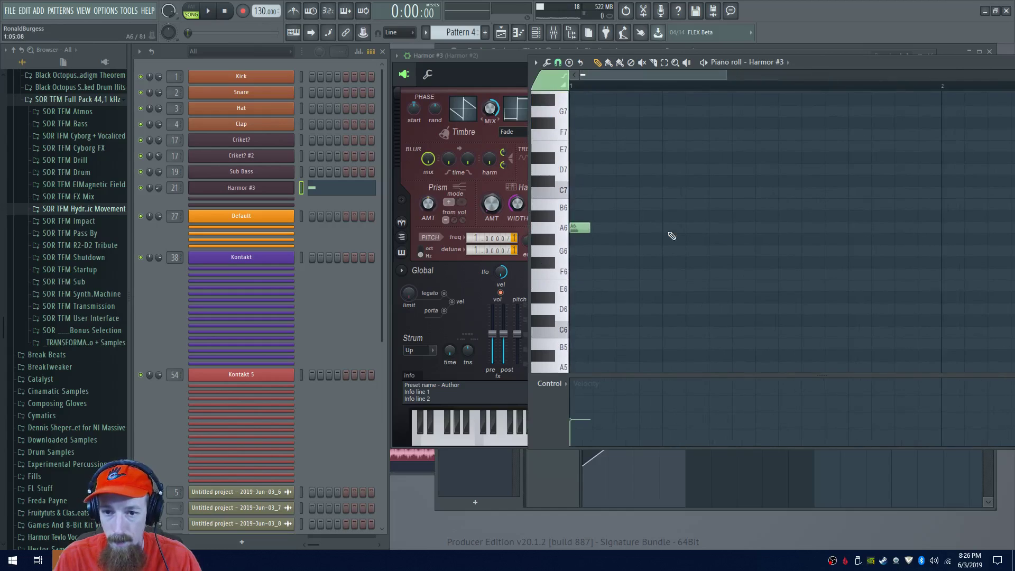
click(626, 228)
click(673, 227)
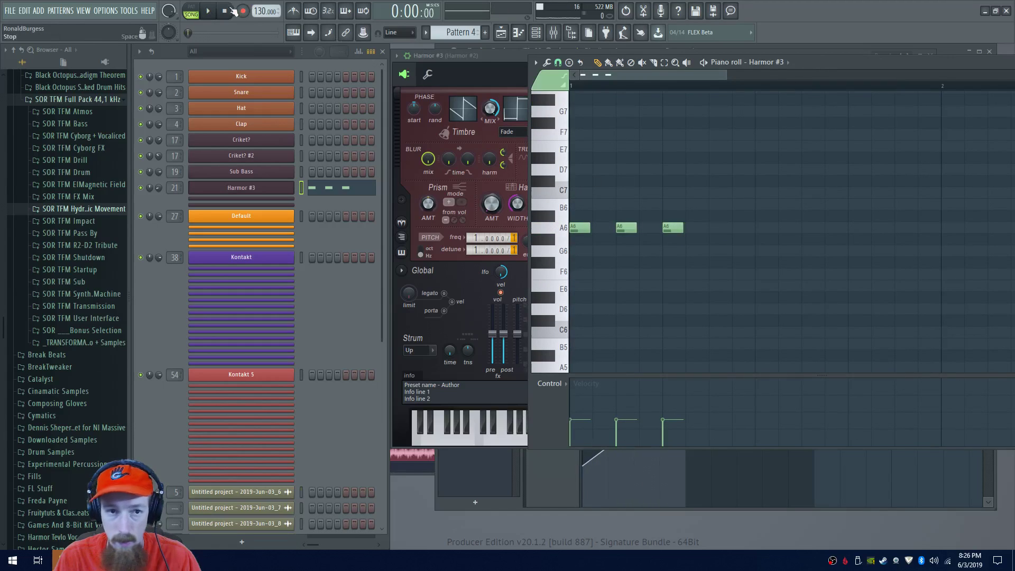
Move the second and third A6 notes earlier and raise the note velocities, the last to about 73%
key(space)
drag(626, 227, 612, 228)
drag(582, 405, 690, 404)
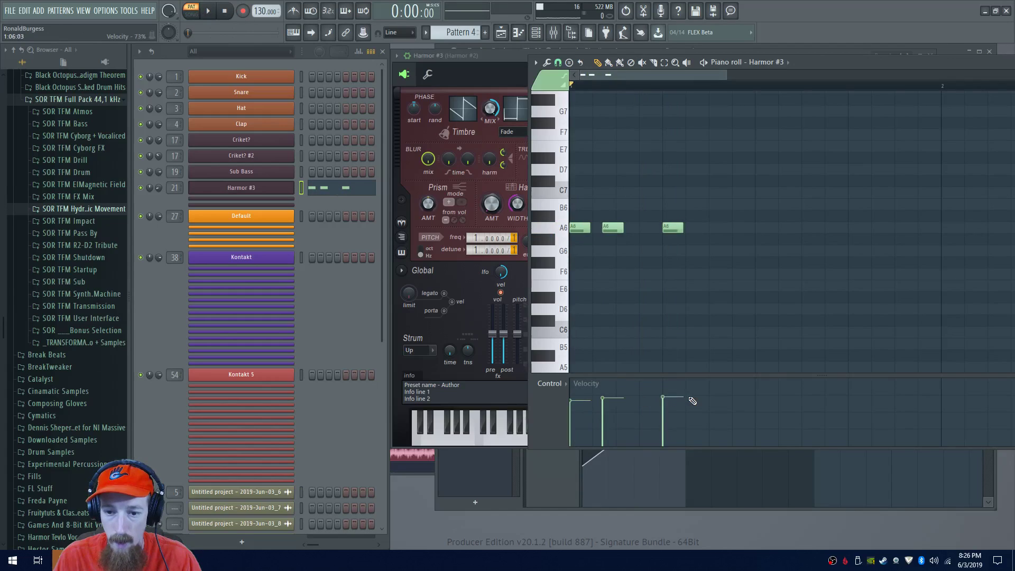
drag(671, 228, 636, 230)
Shorten all three A6 notes together to a bit over half a step, and audition the pattern
drag(575, 212, 628, 228)
key(ctrl+a)
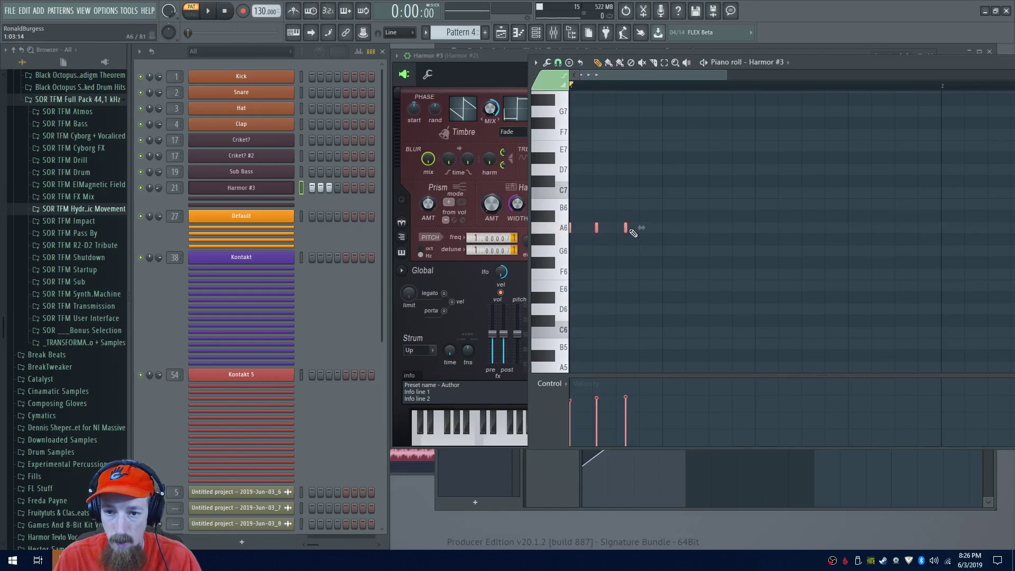
drag(628, 227, 639, 230)
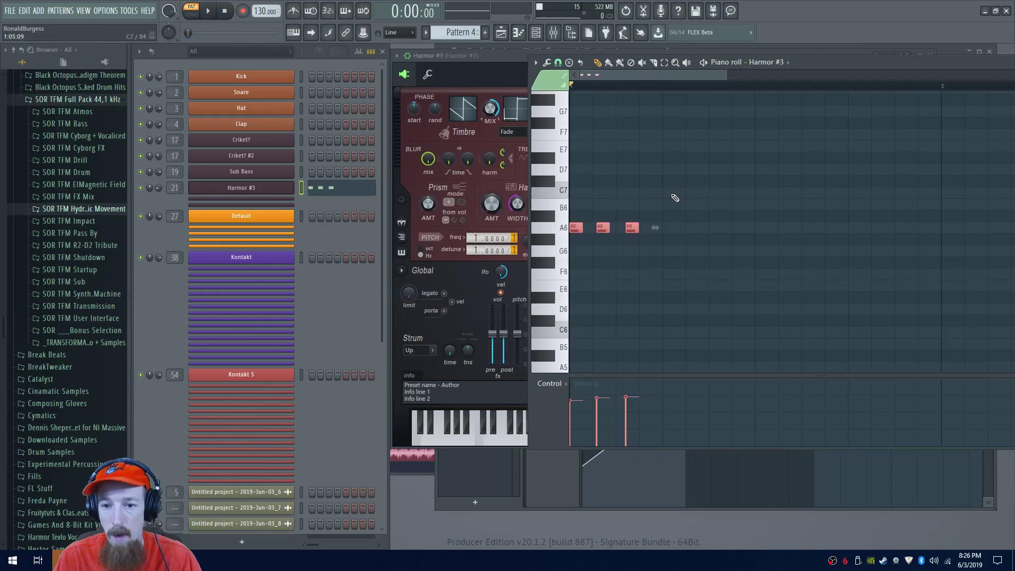
key(space)
key(space)
Deepen the drop of Harmor's pitch envelope by lowering its end point, and audition the pattern
click(443, 377)
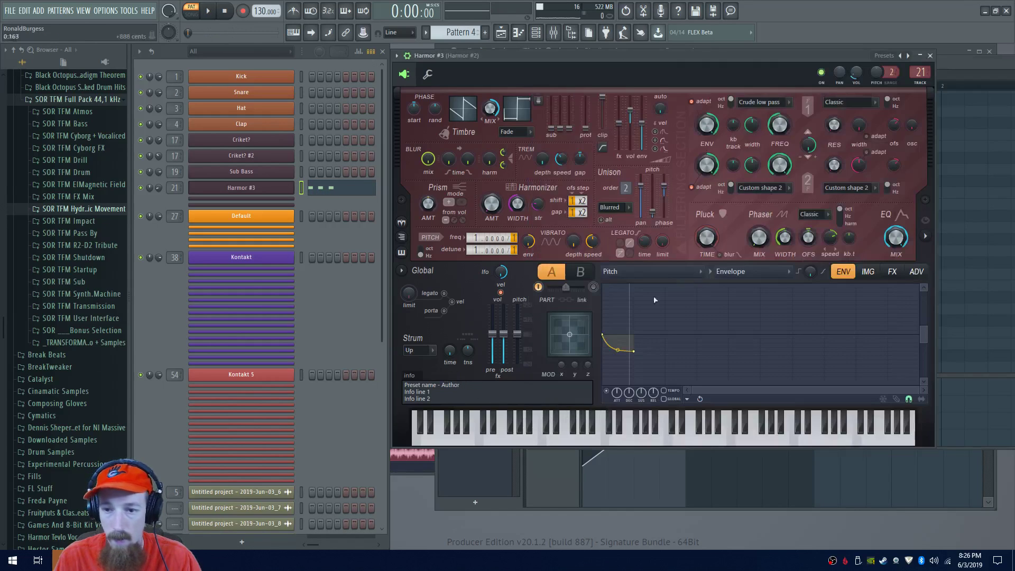
drag(636, 360, 617, 371)
key(space)
key(space)
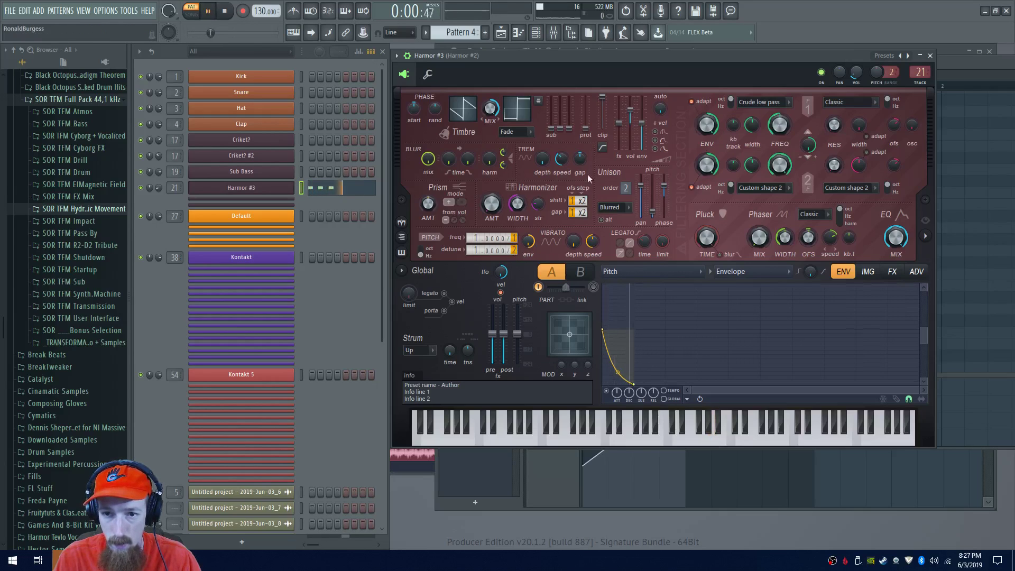
Set Harmor's harmonic detune multiplier to 2 and audition the pattern
drag(513, 249, 513, 255)
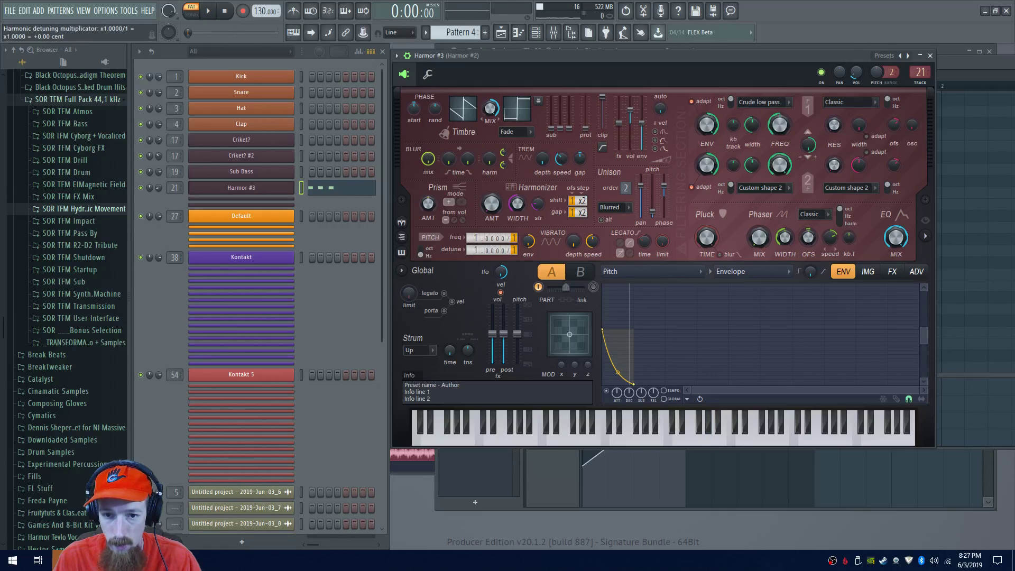
drag(513, 237, 513, 243)
key(space)
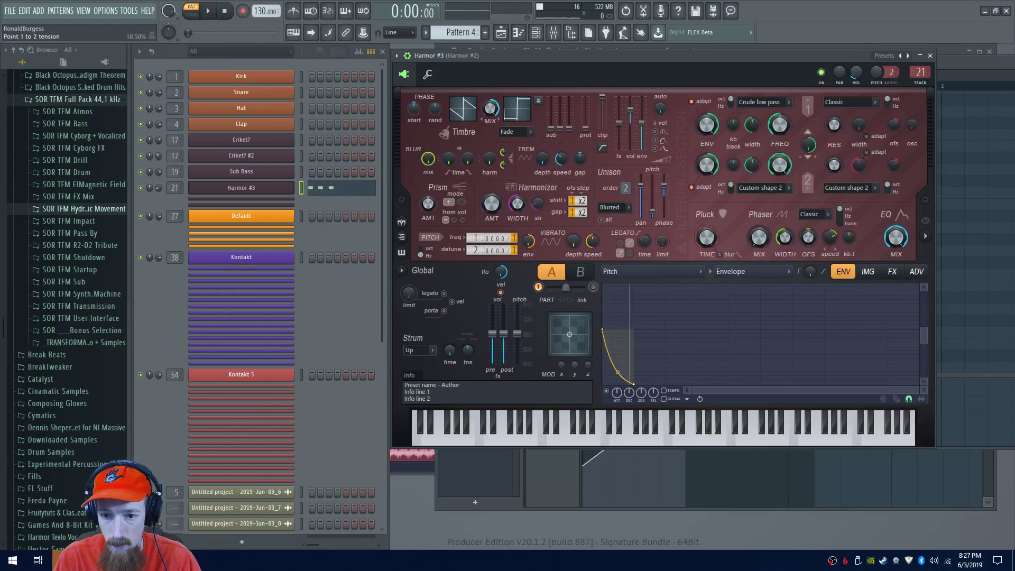
Move the A6 notes closer together in the Harmor #3 piano roll, under one step apart, and audition
key(F7)
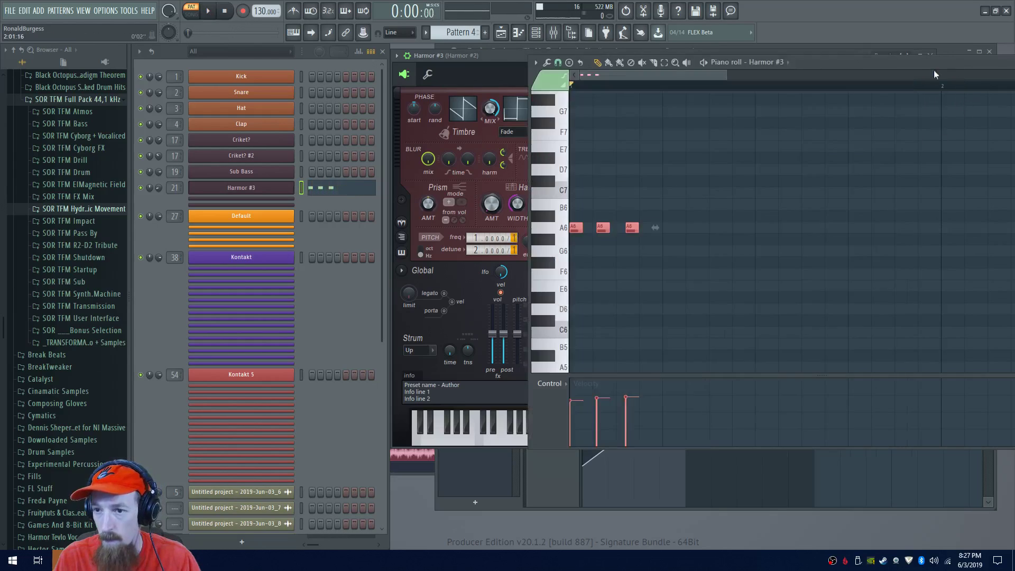
scroll(584, 242, up, 1)
key(ctrl+d)
mouse_move(608, 227)
mouse_down()
mouse_move(598, 228)
mouse_move(625, 231)
mouse_up()
key(space)
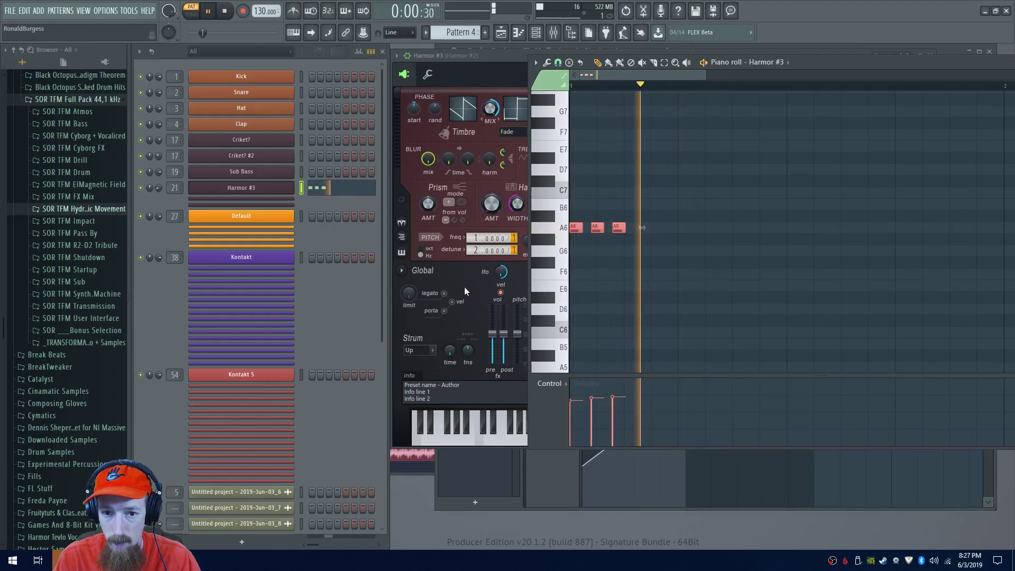
key(space)
Raise Harmor's phaser mix while auditioning the pattern
click(461, 280)
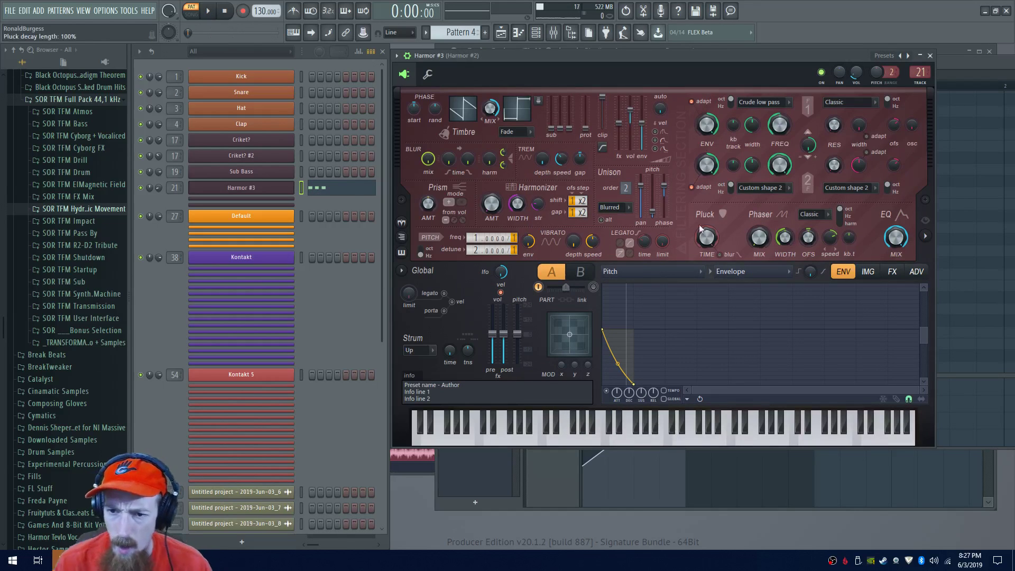
key(space)
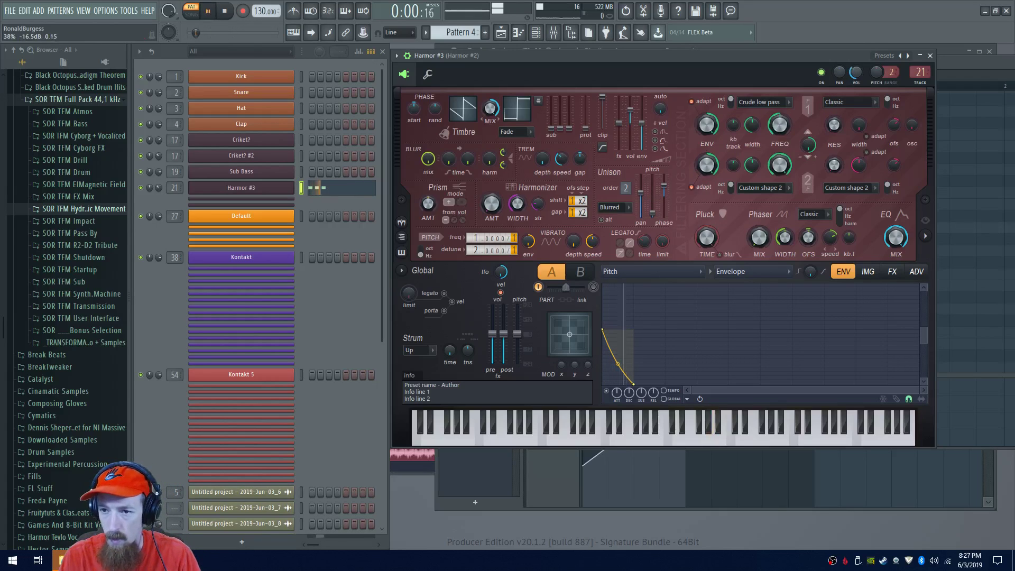
key(space)
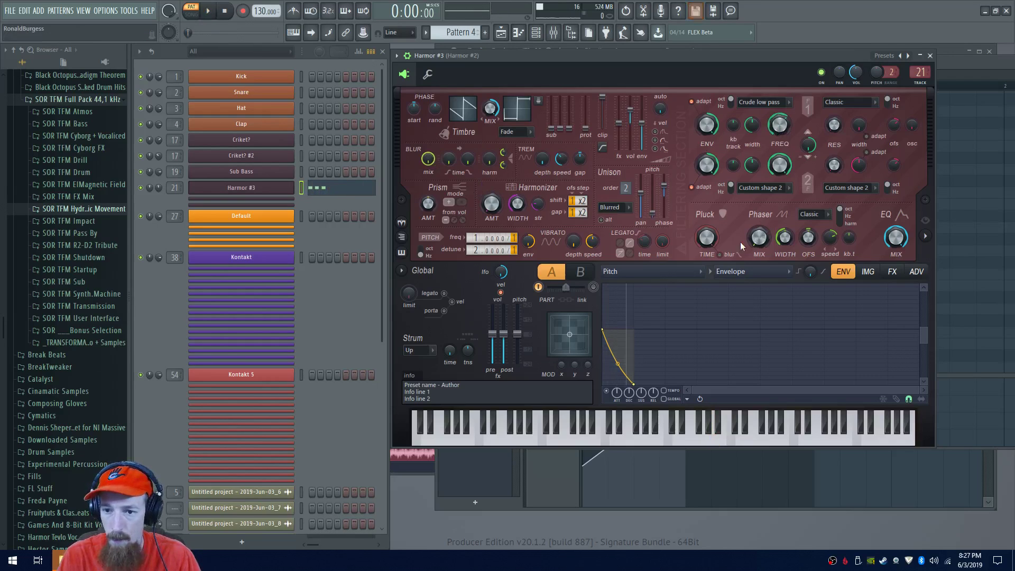
key(space)
drag(766, 238, 766, 211)
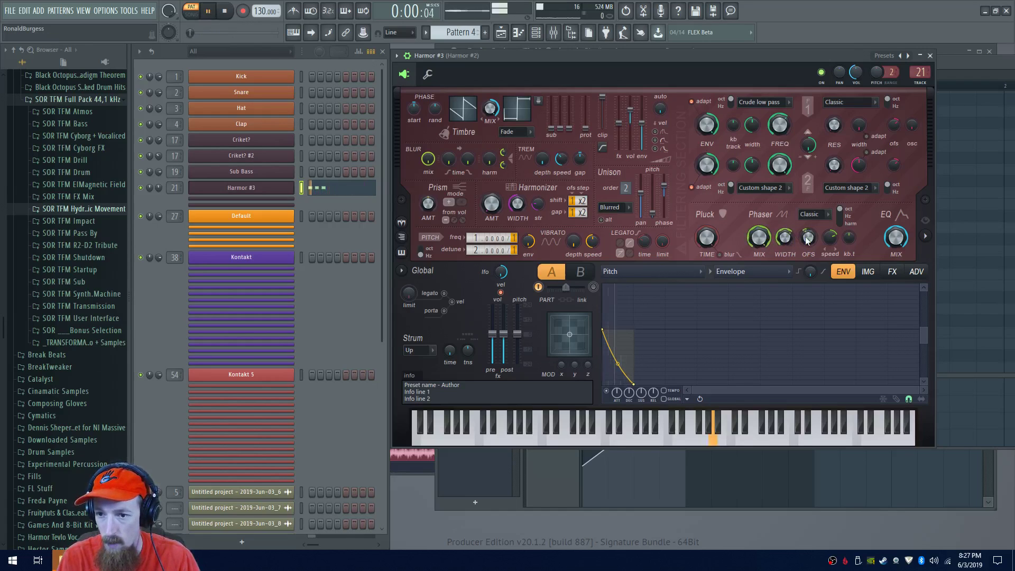
key(space)
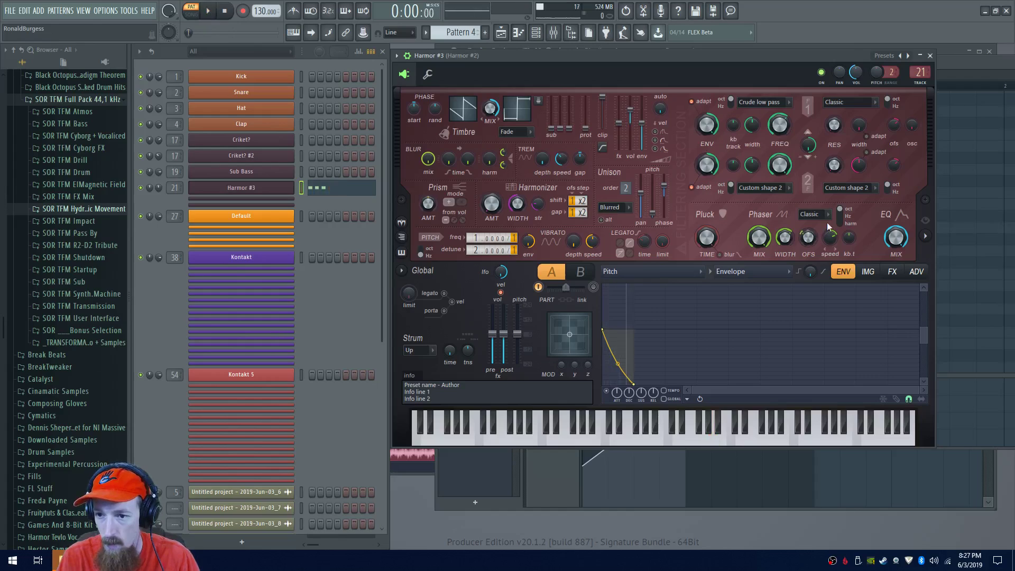
Set Harmor's phaser shape to Triangle and play the pattern to hear it
click(817, 214)
click(823, 247)
click(814, 214)
click(818, 235)
key(space)
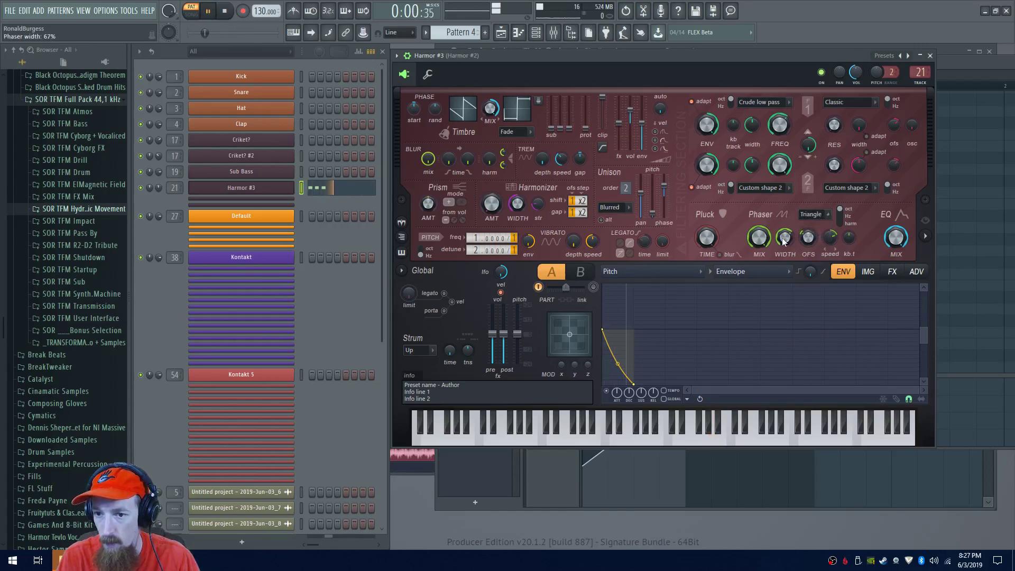
Try the Eggs and Deep shapes on Harmor's phaser, auditioning the pattern with each
key(space)
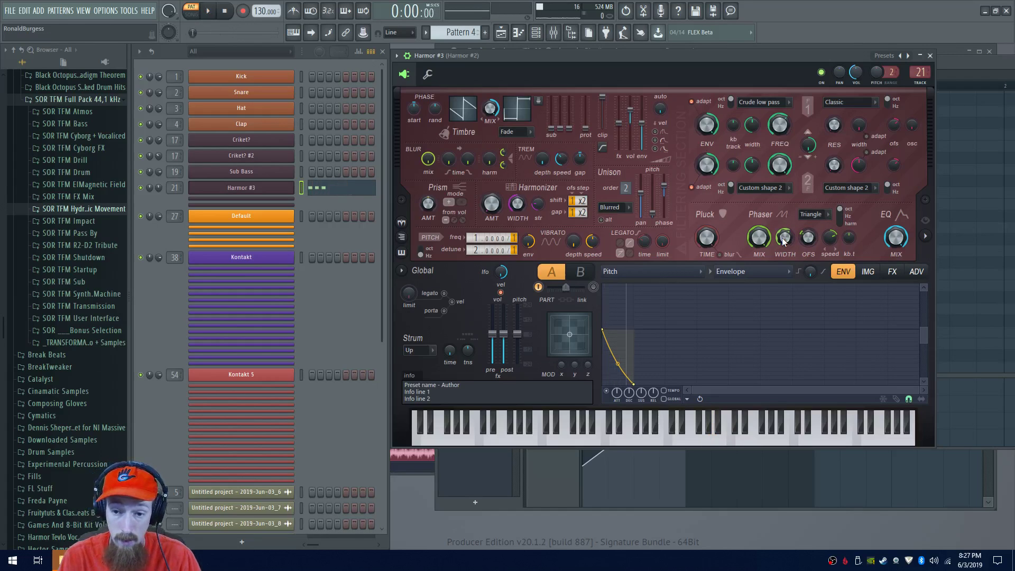
key(space)
click(815, 215)
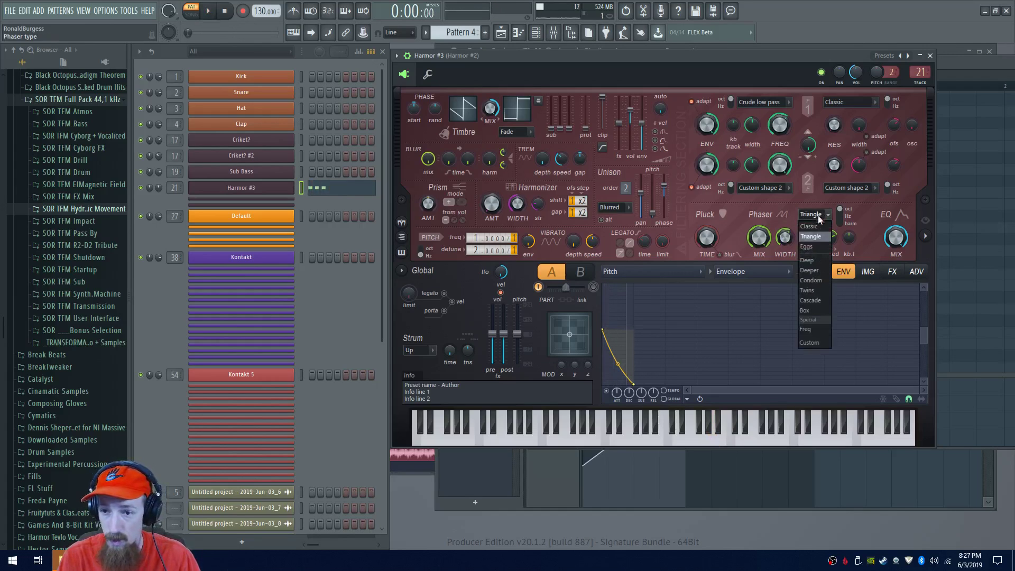
click(815, 248)
key(space)
click(828, 216)
click(815, 262)
key(space)
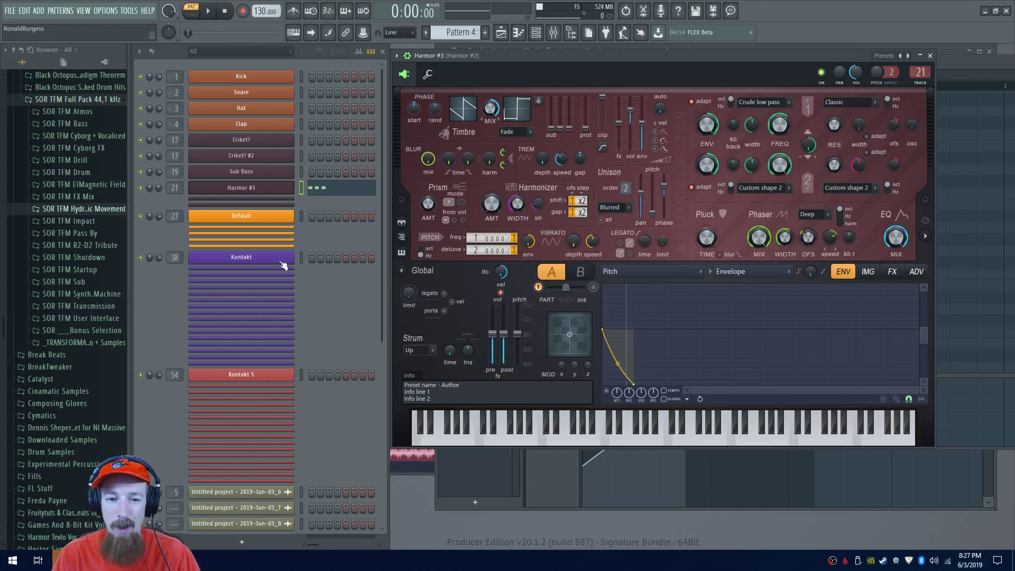
Lower the three A6 notes of Harmor #3 to A5 and audition the pattern
click(343, 189)
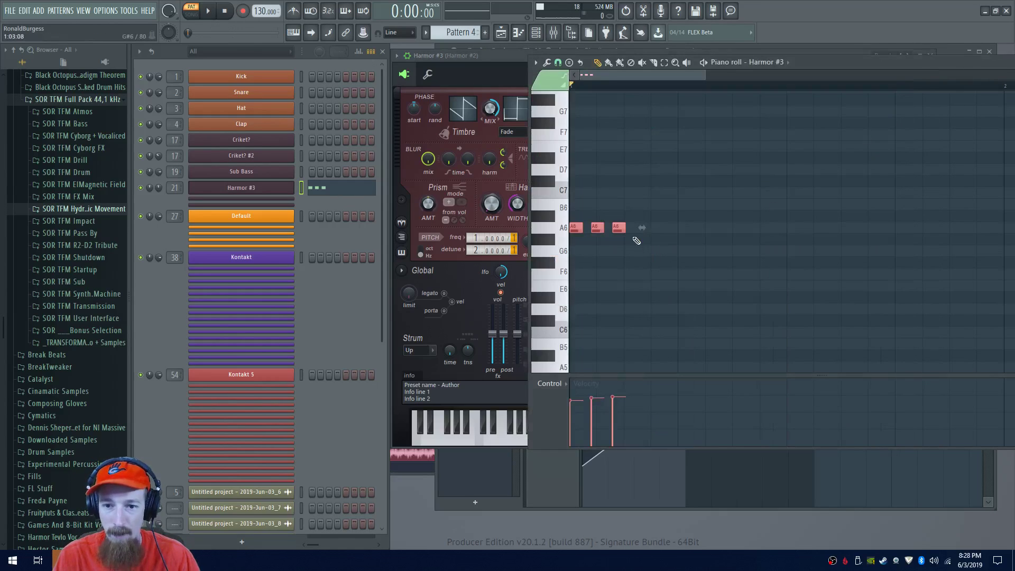
drag(574, 228, 568, 359)
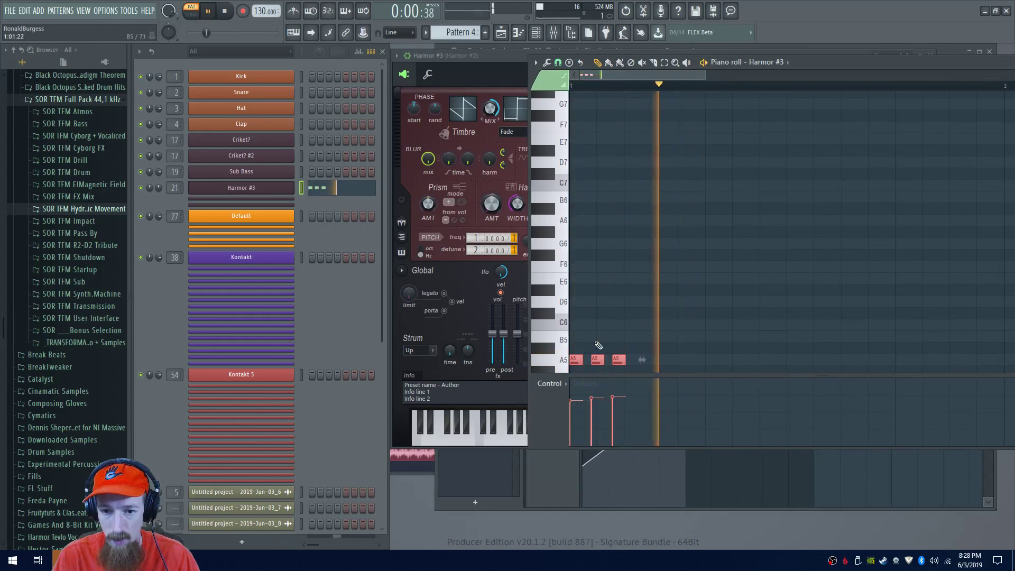
click(473, 375)
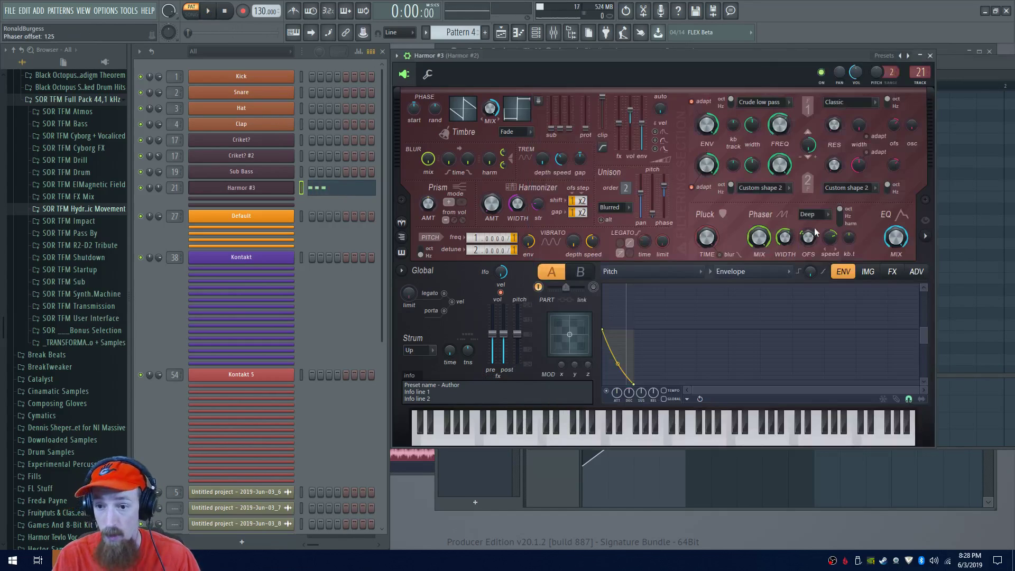
key(space)
Switch Harmor's phaser shape to Eggs and audition the lowered notes
click(814, 214)
click(817, 243)
key(space)
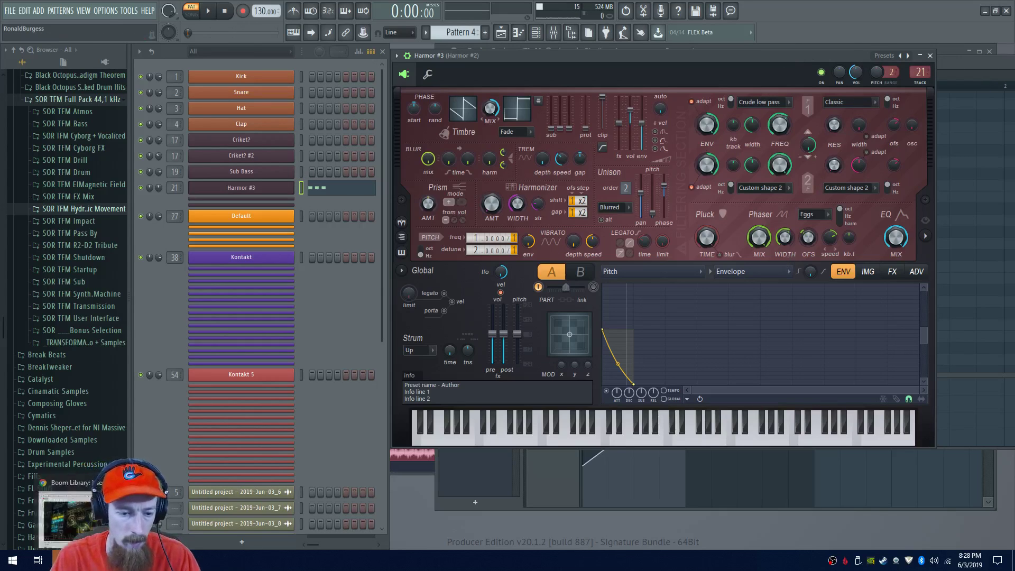
Switch to the reference video in the browser, replay the diagnostic data section, and return to FL Studio
key(alt+Tab)
drag(334, 458, 320, 458)
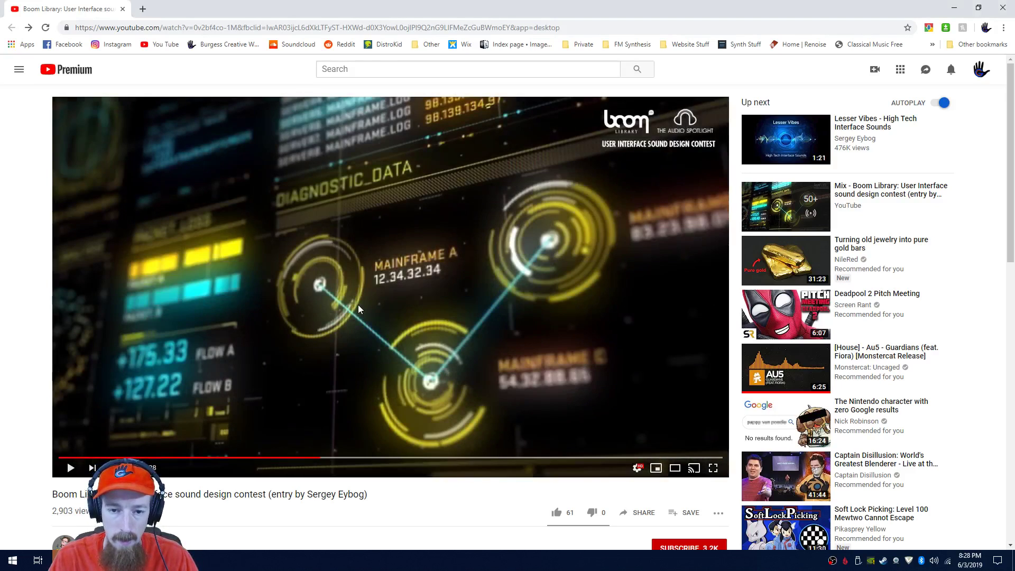
click(358, 307)
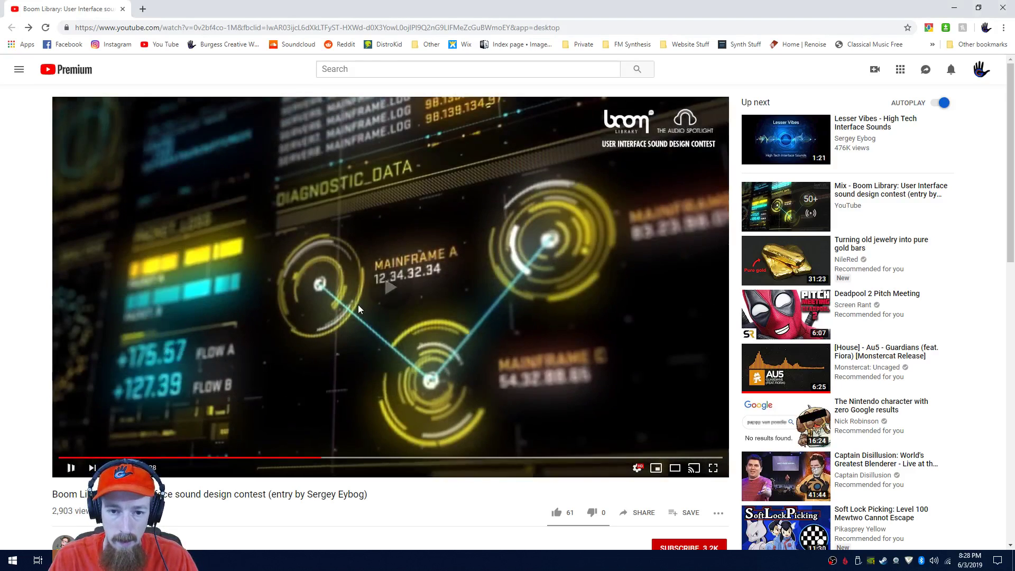
double_click(358, 307)
click(357, 304)
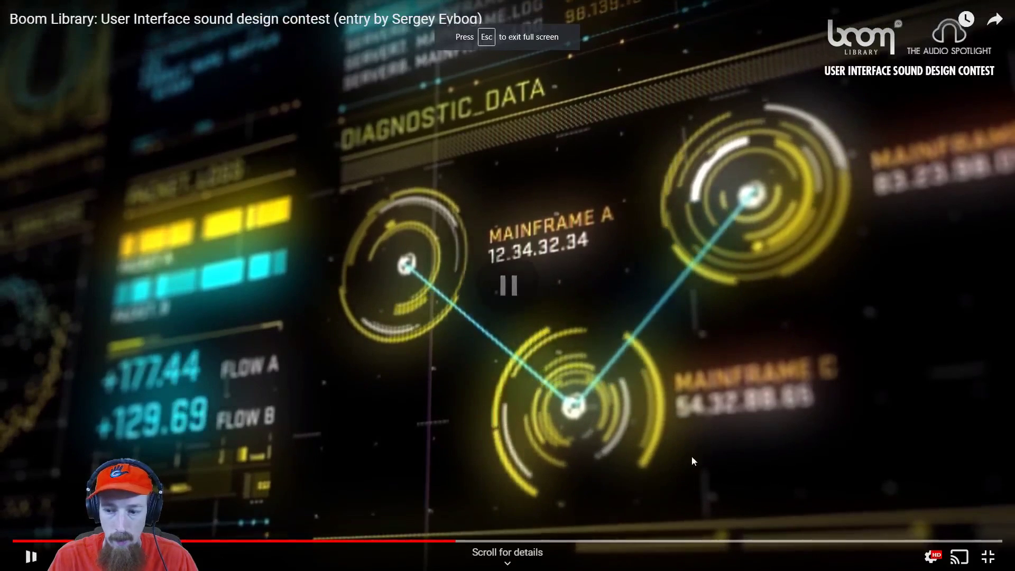
click(987, 557)
key(alt+Tab)
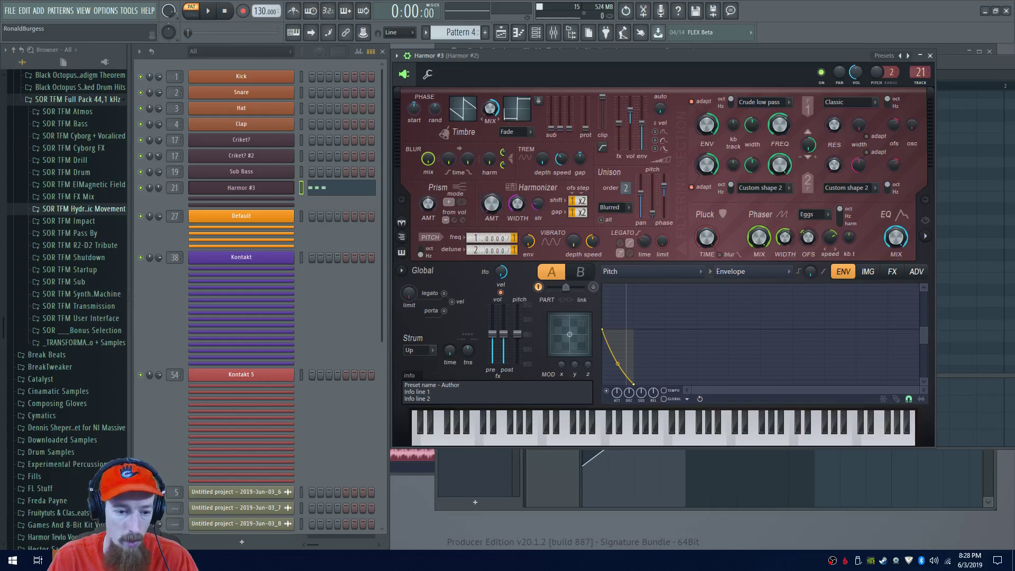
Set Harmor's phaser shape to Classic and audition the pattern
click(812, 214)
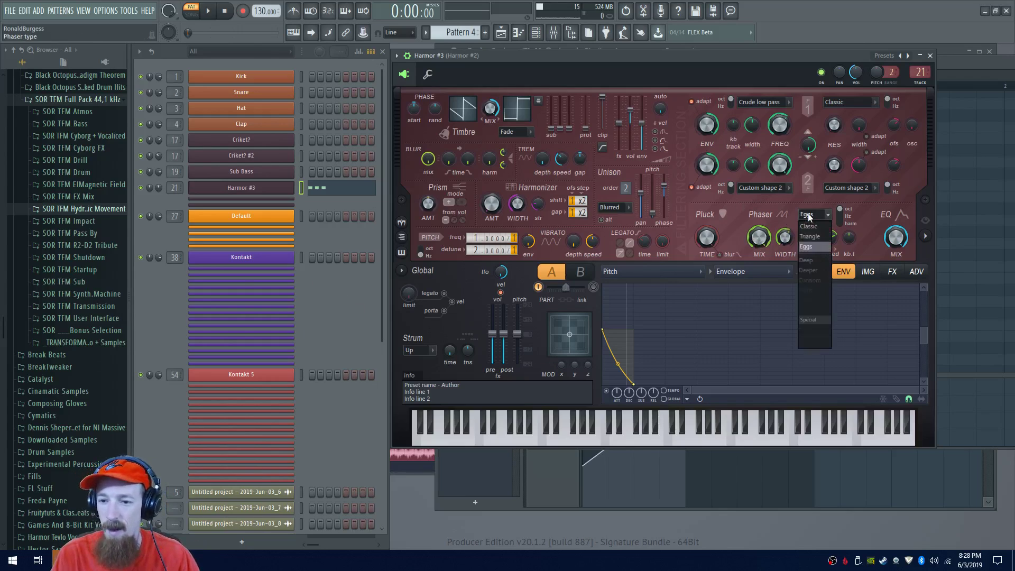
click(809, 226)
key(space)
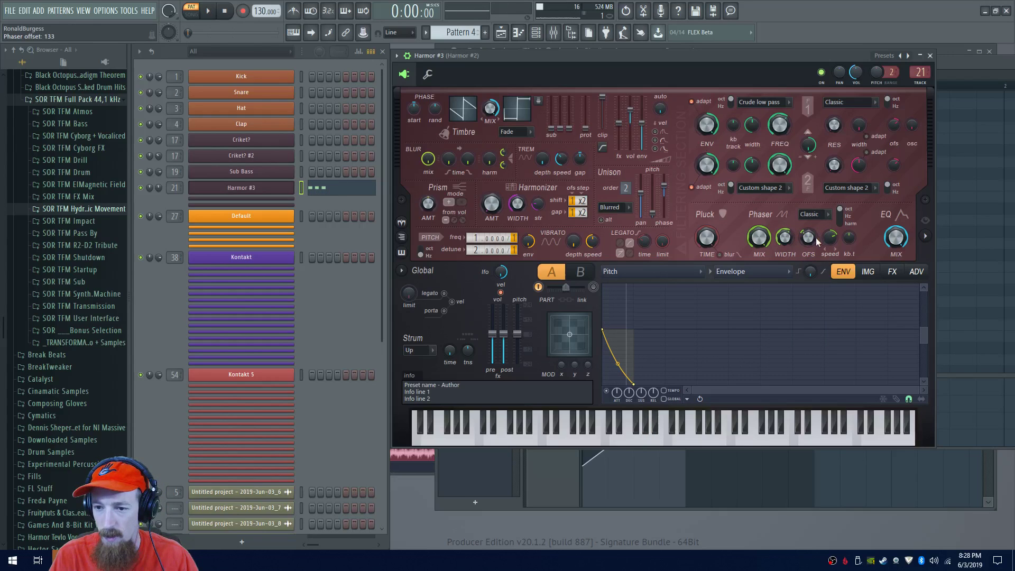
key(space)
Raise the three Harmor #3 notes from A5 to F#6 in the piano roll, auditioning the pattern
key(F7)
click(550, 362)
drag(576, 359, 574, 255)
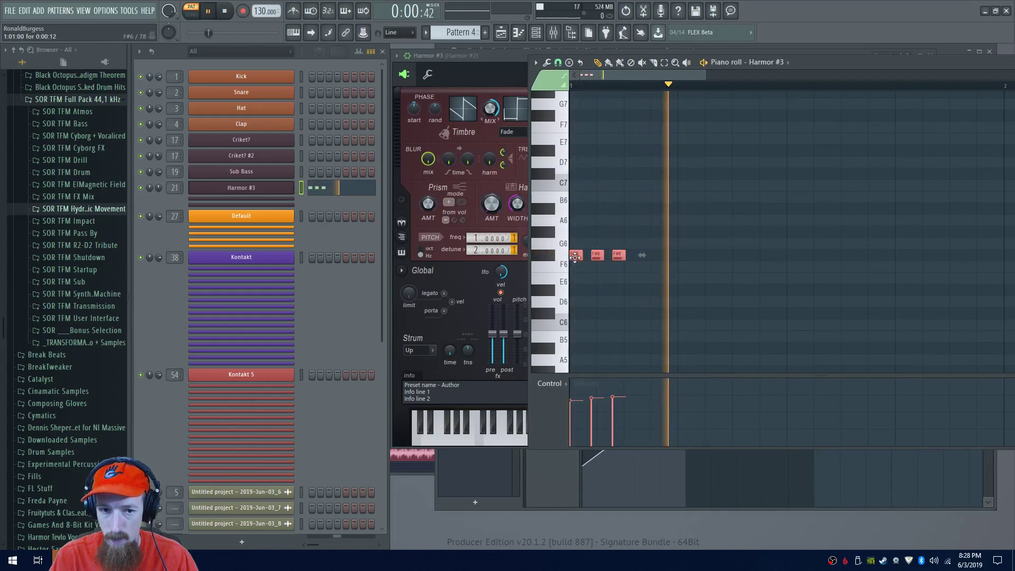
click(522, 66)
Set Harmor's second filter type to Classic high pass and audition the pattern
click(763, 188)
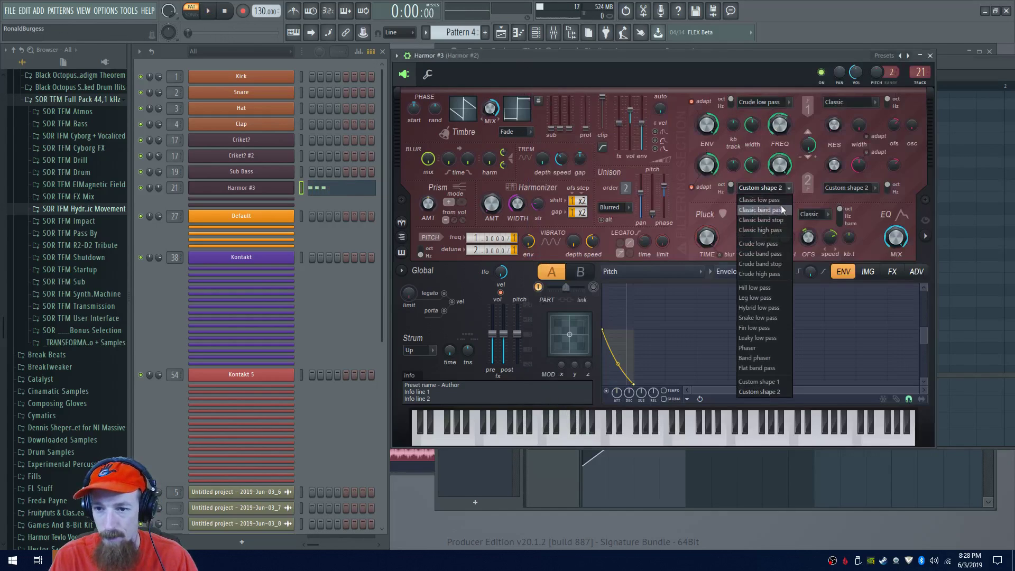
click(782, 230)
key(space)
Steepen the initial drop of Harmor's pitch envelope and raise its end point to about -800 cent, auditioning the changes
mouse_move(617, 364)
mouse_down()
mouse_move(617, 348)
mouse_move(618, 373)
mouse_up()
key(space)
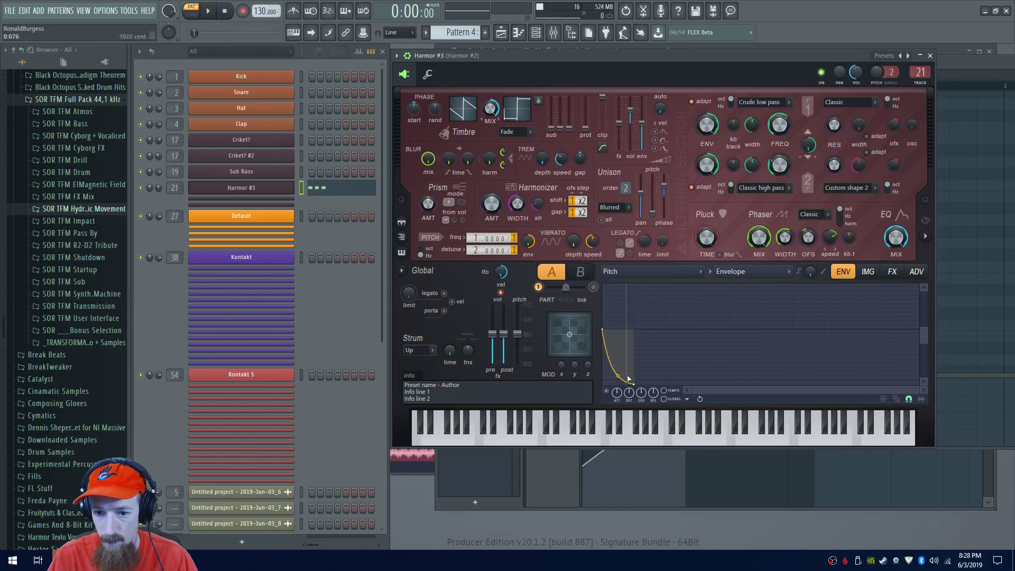
mouse_move(636, 385)
mouse_down()
mouse_move(637, 351)
mouse_move(636, 366)
mouse_up()
key(space)
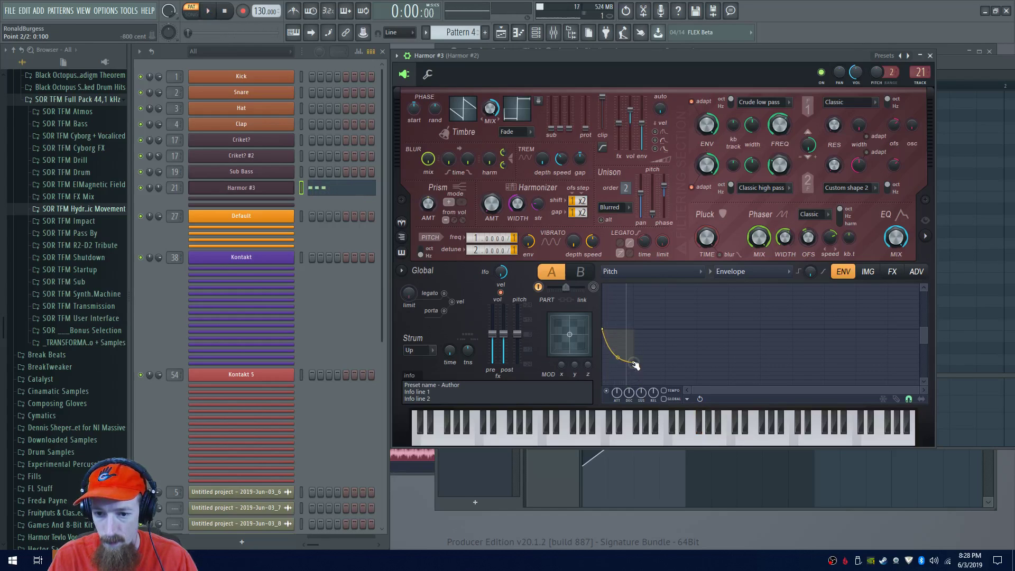
Reverse Harmor's pitch envelope so it rises from a low start point to an end point just below zero, auditioning the result
key(space)
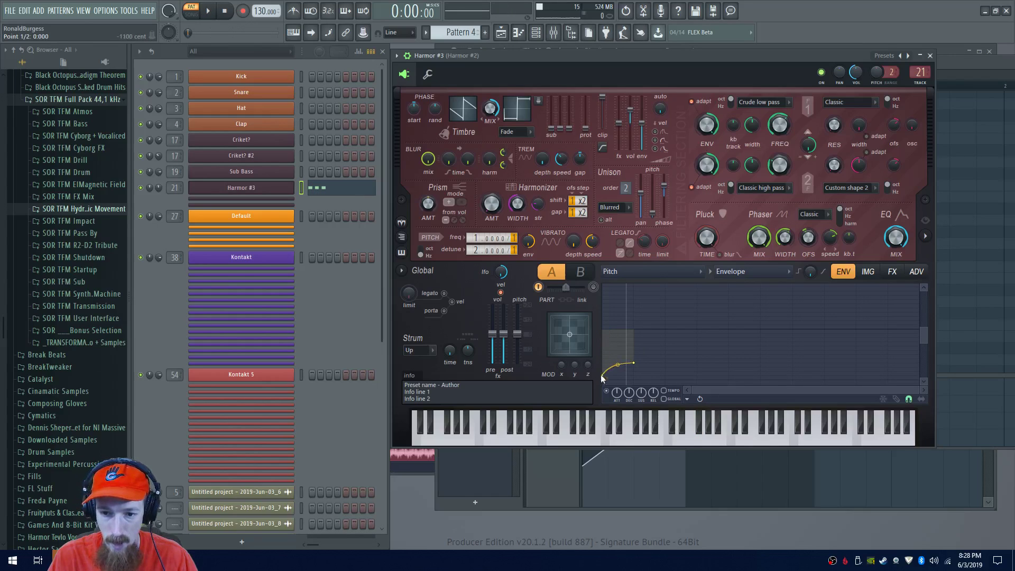
mouse_move(637, 365)
mouse_down()
mouse_move(638, 328)
mouse_move(618, 360)
mouse_up()
key(space)
key(space)
key(space)
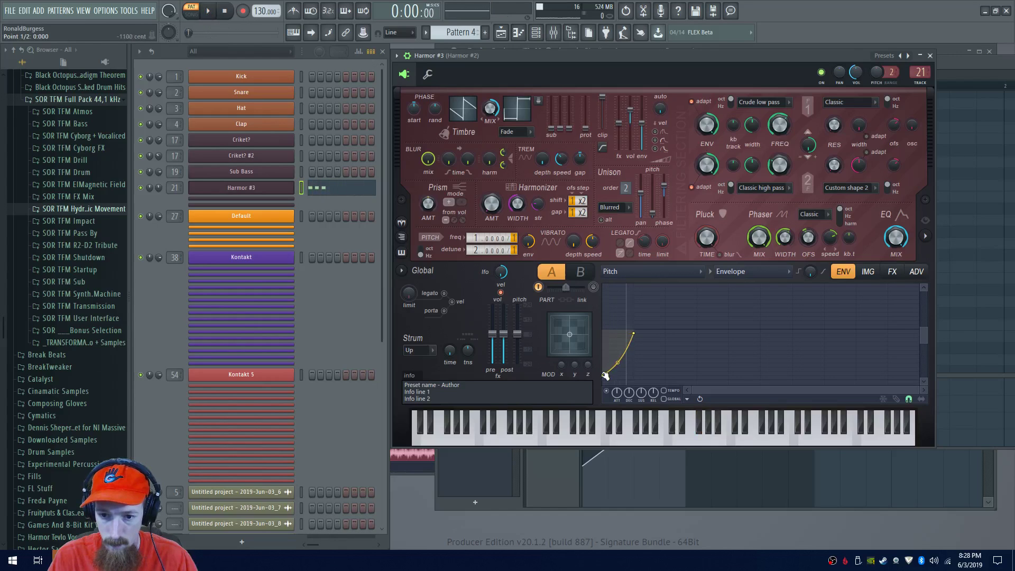
key(space)
mouse_move(604, 374)
mouse_down()
mouse_move(603, 358)
mouse_move(604, 370)
mouse_up()
key(space)
key(space)
Add a middle point to the pitch envelope for a fast initial rise, extend the slower final segment, and audition the pattern
right_click(624, 350)
drag(621, 350, 617, 347)
drag(626, 340, 665, 333)
key(space)
key(space)
key(space)
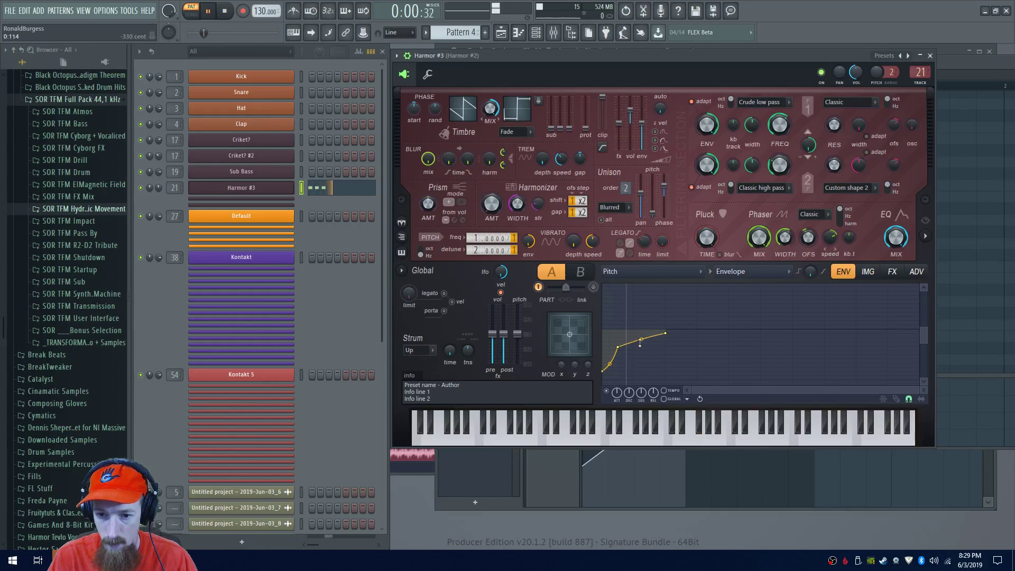
key(space)
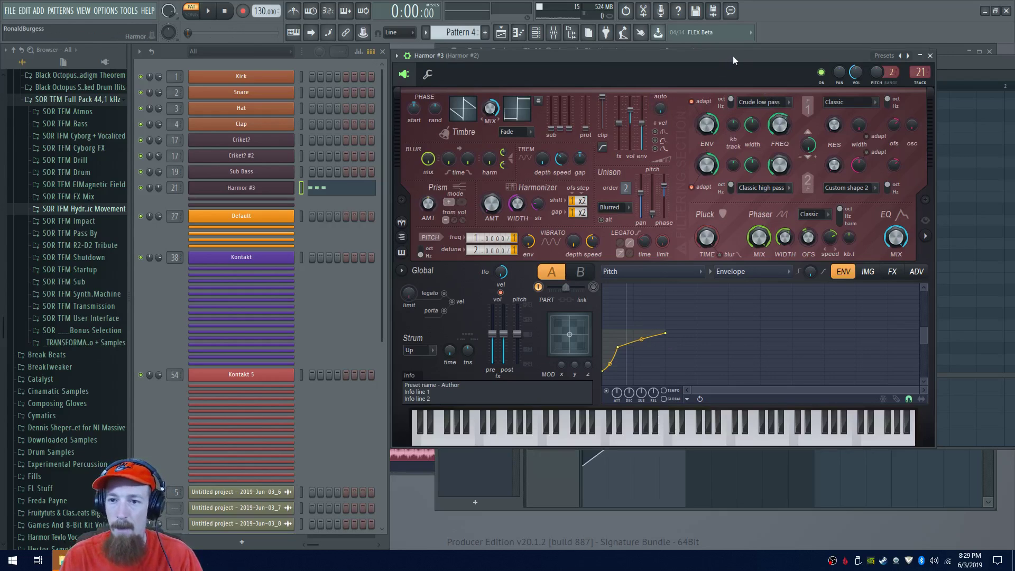
drag(734, 55, 701, 51)
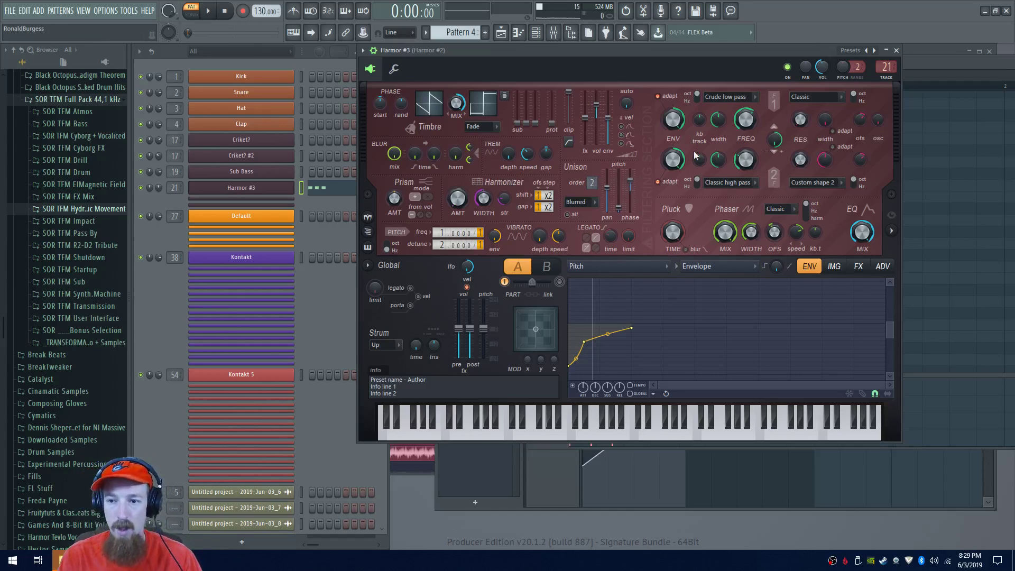
click(858, 266)
click(834, 266)
click(809, 266)
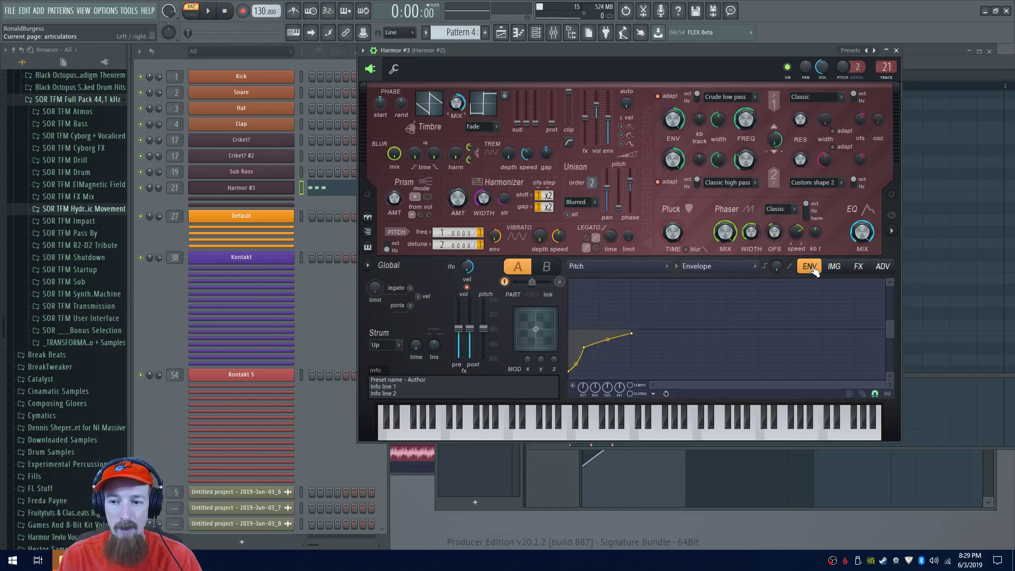